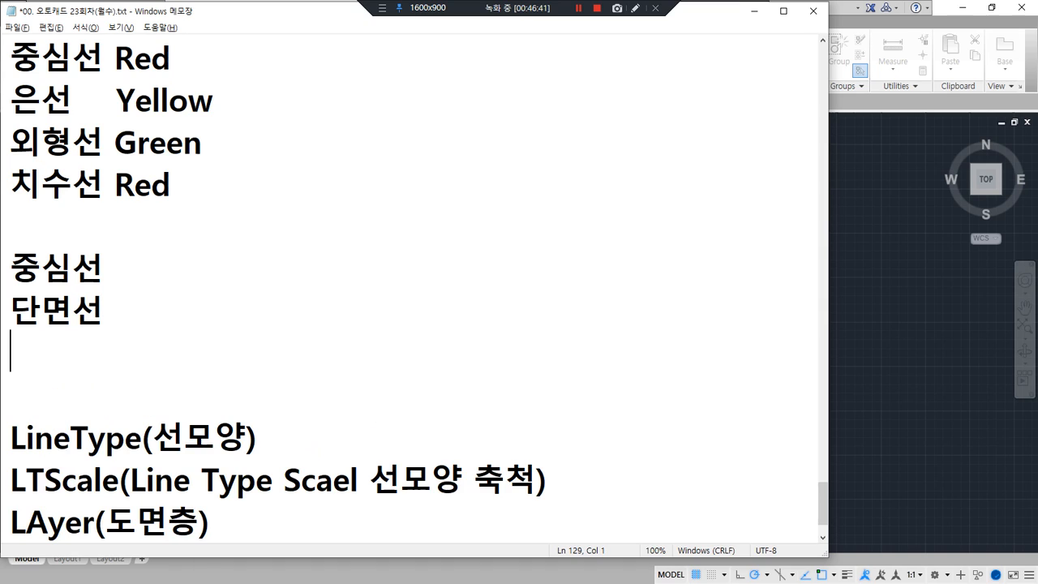
pyautogui.write('막감선')
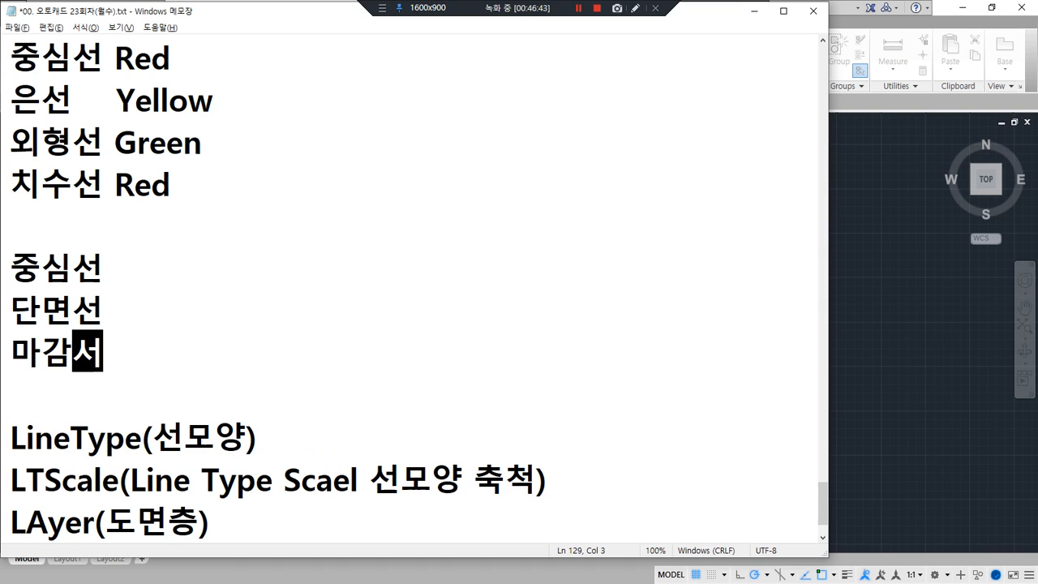
pyautogui.press('Return')
pyautogui.write('이')
pyautogui.press('BackSpace')
pyautogui.press('BackSpace')
pyautogui.press('BackSpace')
pyautogui.press('BackSpace')
pyautogui.press('BackSpace')
pyautogui.press('BackSpace')
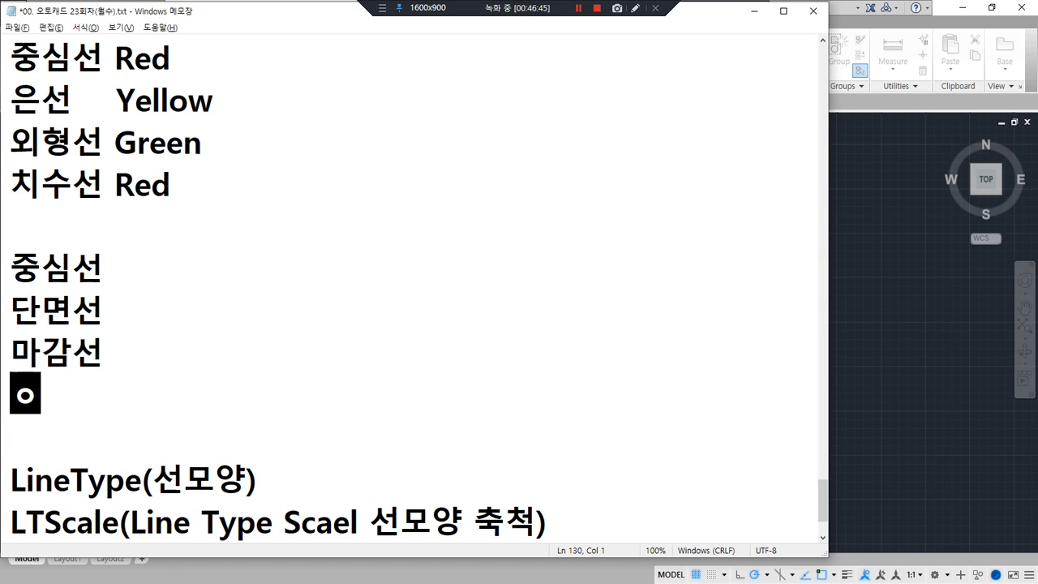
# Add the entries 입면선, 마감선, 치수선 and 문자 on separate lines below 단면선 in the second list.
pyautogui.write('입면선')
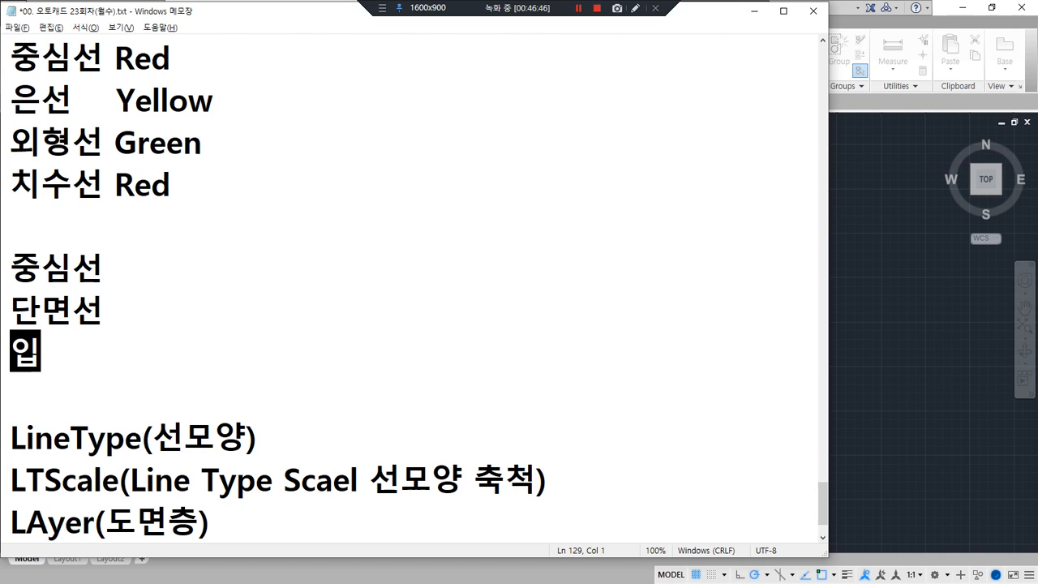
pyautogui.press('Return')
pyautogui.write('마감선')
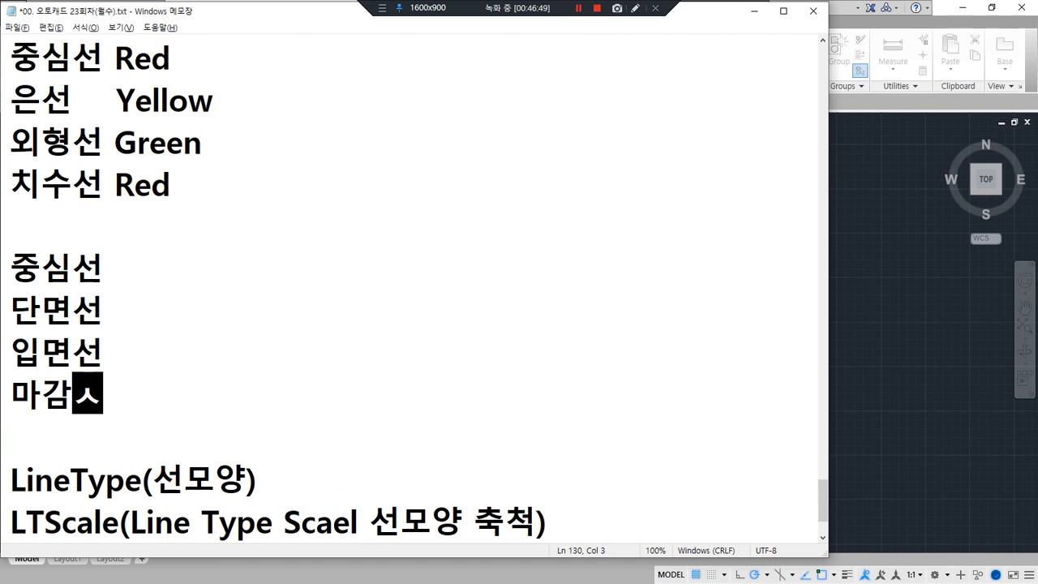
pyautogui.press('Return')
pyautogui.write('치수선')
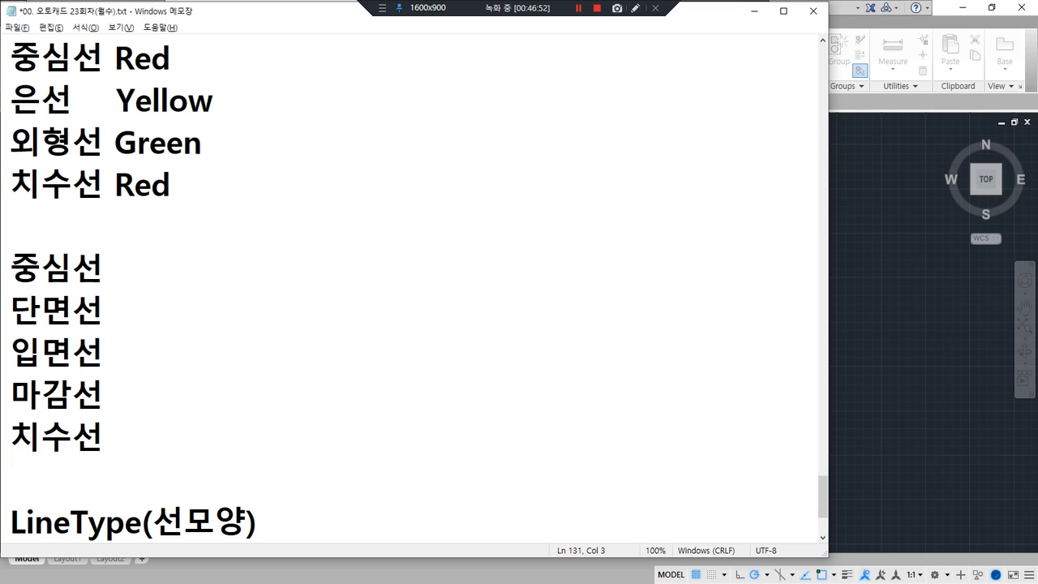
pyautogui.press('Return')
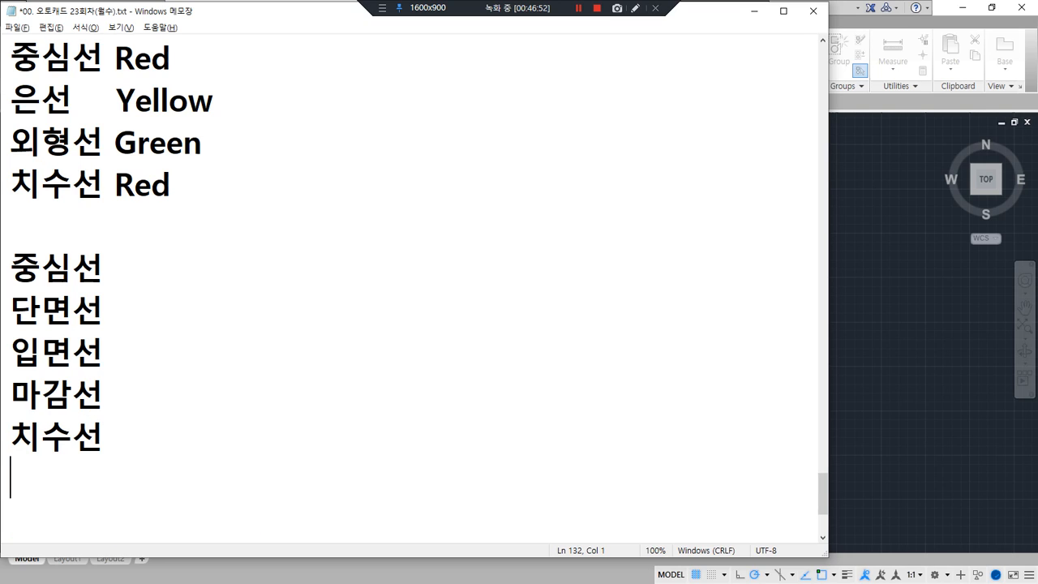
pyautogui.write('문자')
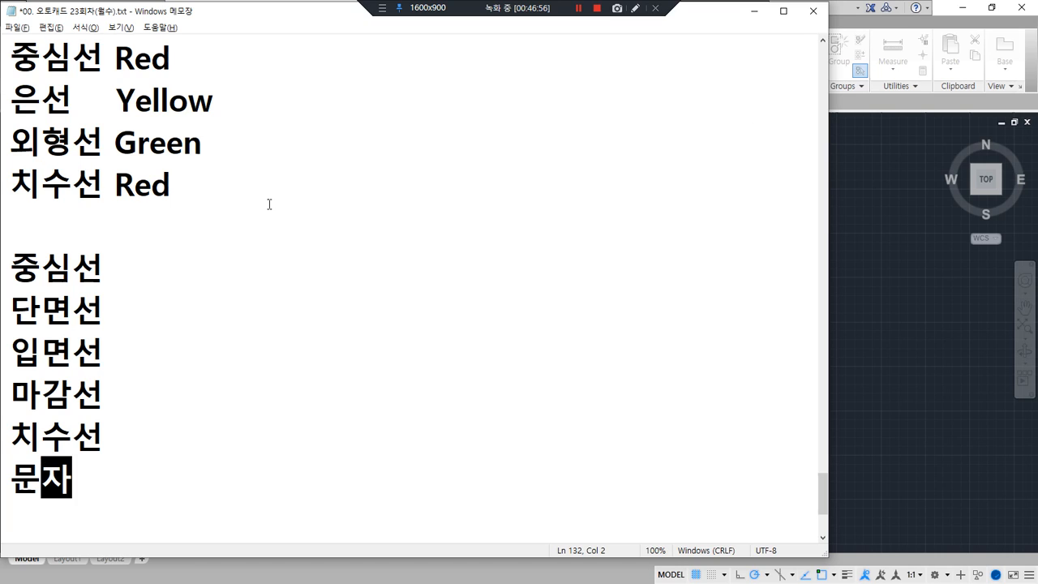
# Add the colour Red after 중심선 and Yellow after 단면선 in the second list.
pyautogui.click(247, 253)
pyautogui.write('Red')
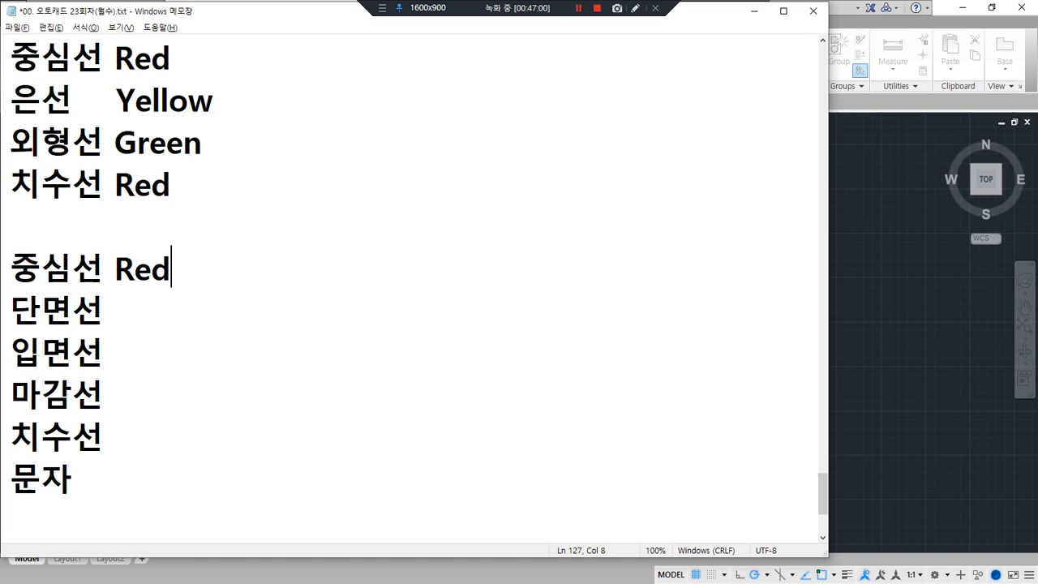
pyautogui.press('Down')
pyautogui.write('Yeloow')
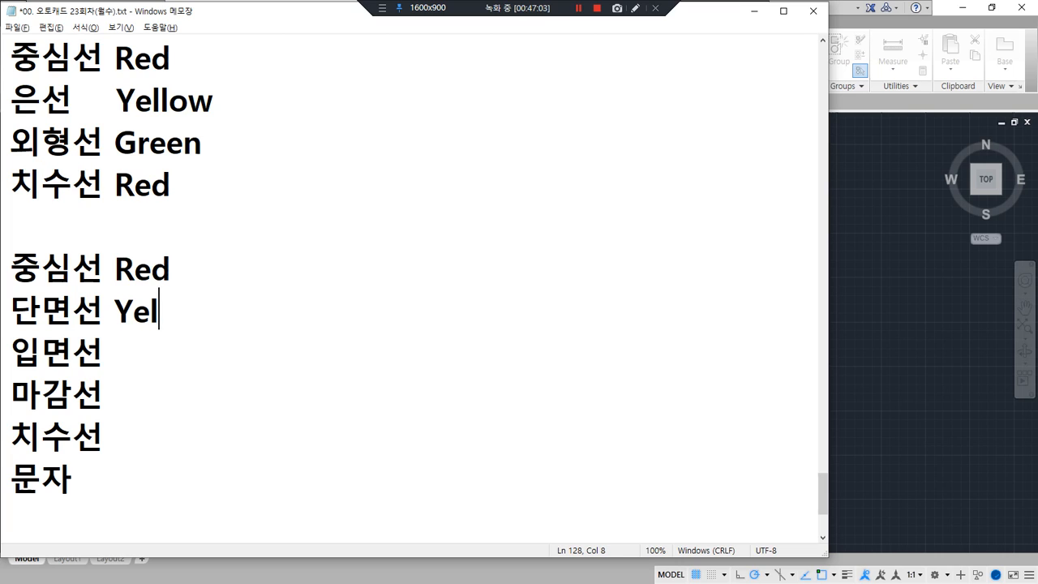
pyautogui.press('BackSpace')
pyautogui.press('BackSpace')
pyautogui.press('BackSpace')
pyautogui.write('olw')
pyautogui.press('BackSpace')
pyautogui.press('BackSpace')
pyautogui.press('BackSpace')
pyautogui.write('low')
pyautogui.press('Down')
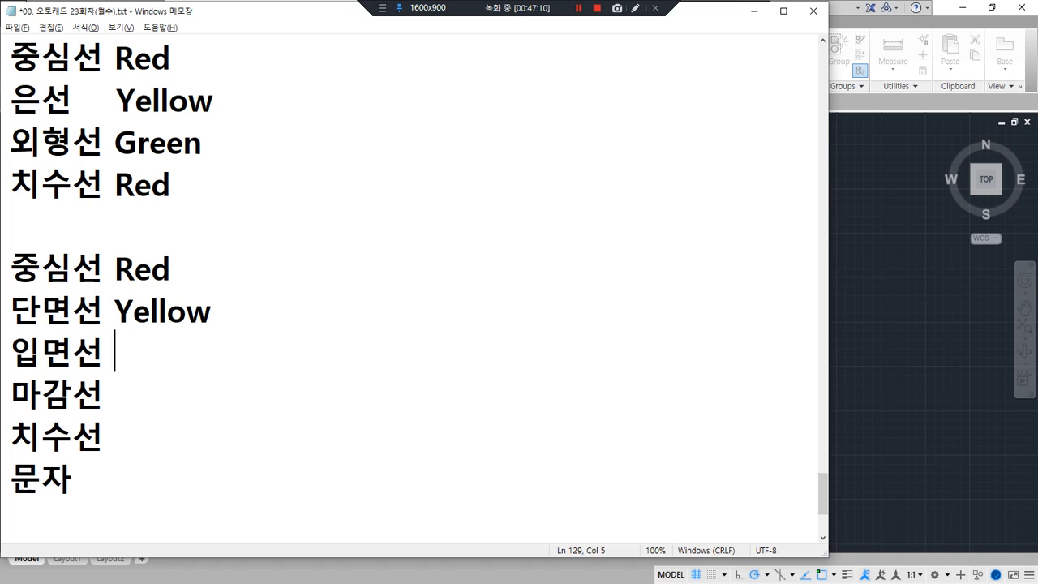
# Add the colours White after 입면선, Green after 마감선 and Cyan after 치수선.
pyautogui.write('White')
pyautogui.press('Down')
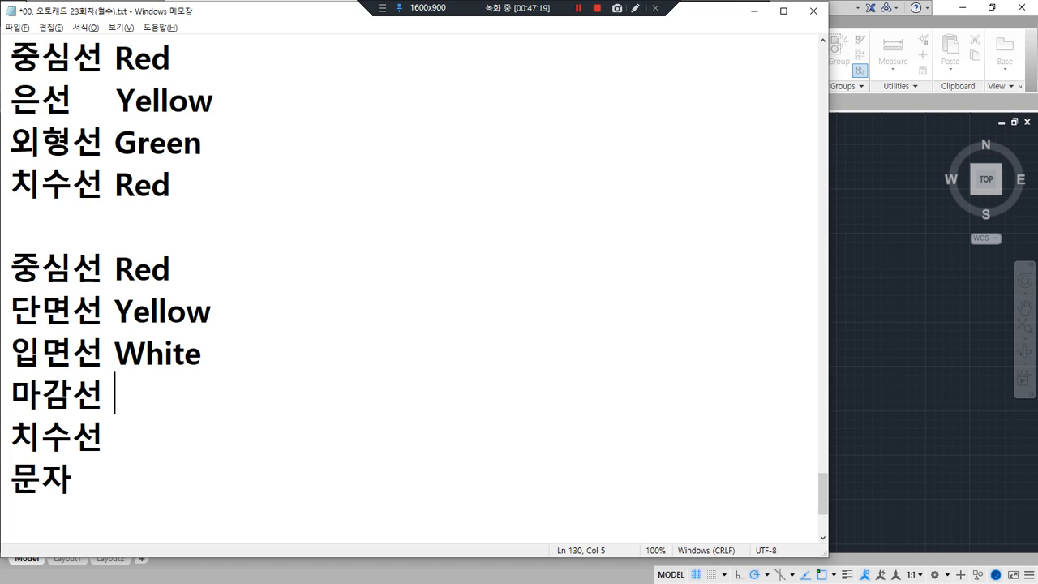
pyautogui.write('Green')
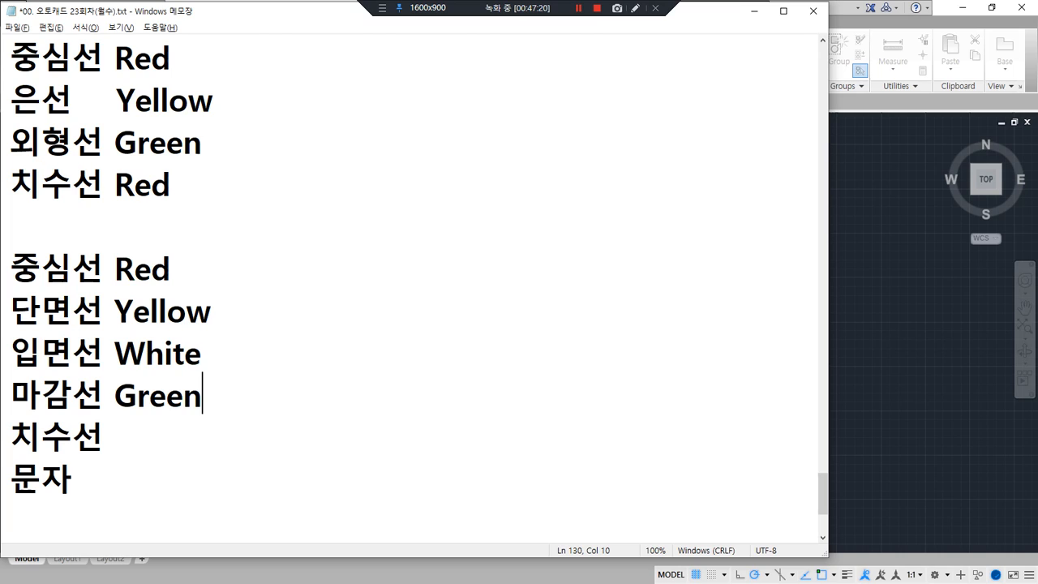
pyautogui.press('Down')
pyautogui.write('Cyan')
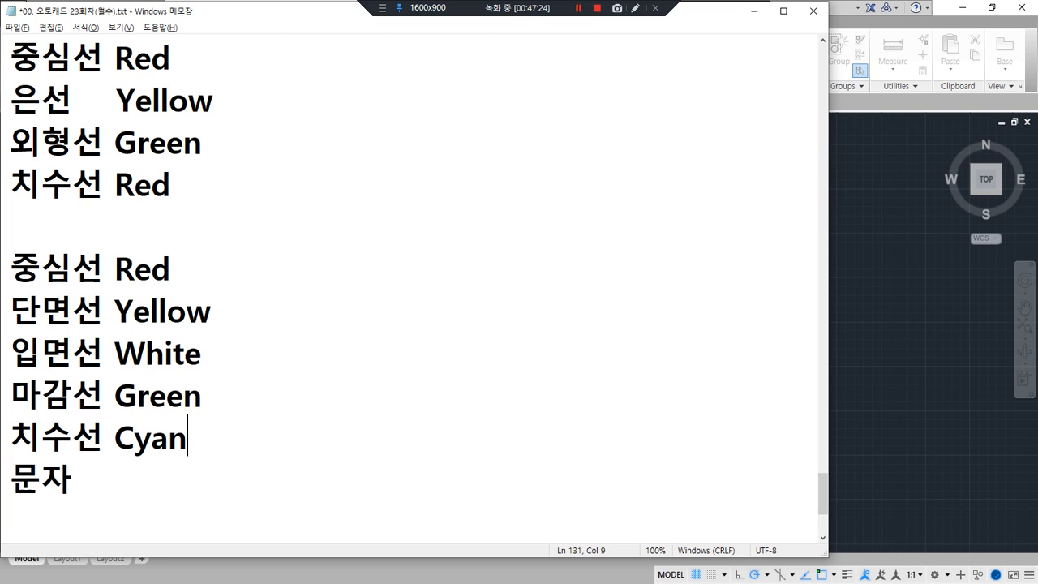
# Replace the 문자 entry at the end of the second list with "해칭선 Blue".
pyautogui.press('Down')
pyautogui.hotkey('shift', 'Home')
pyautogui.press('BackSpace')
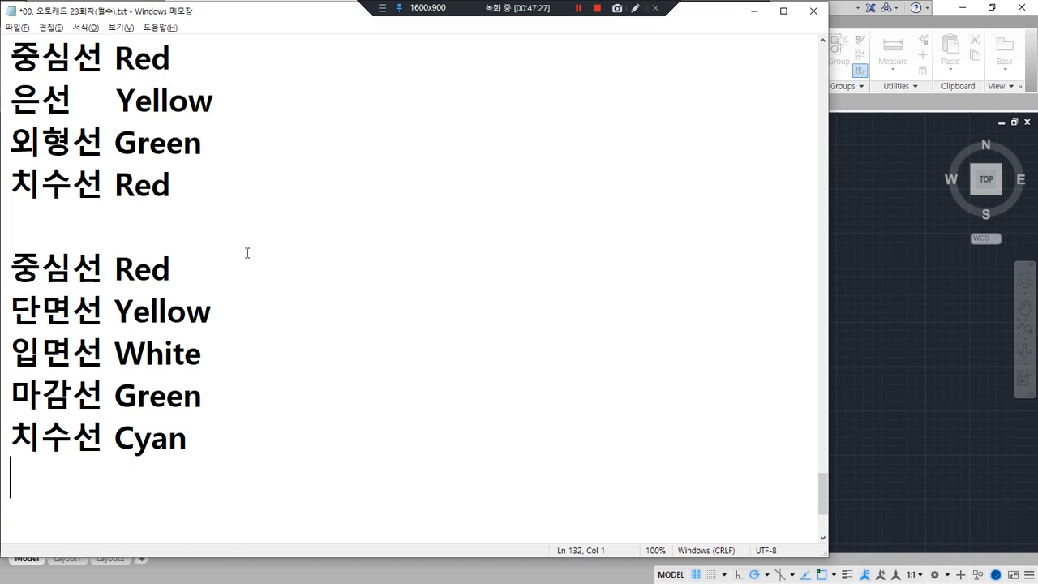
pyautogui.press('BackSpace')
pyautogui.press('Return')
pyautogui.write('해칭선')
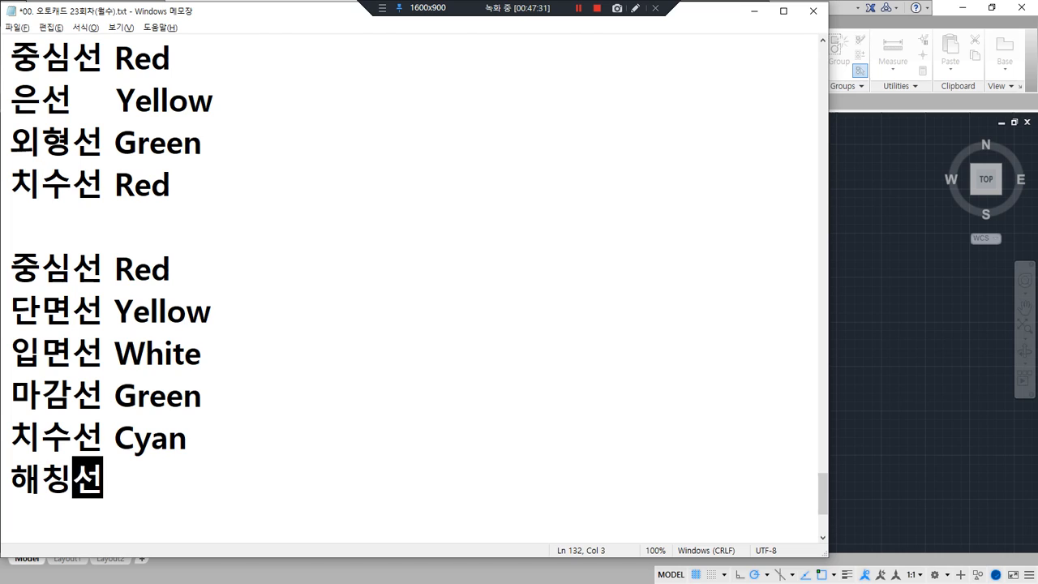
pyautogui.write(' Blue')
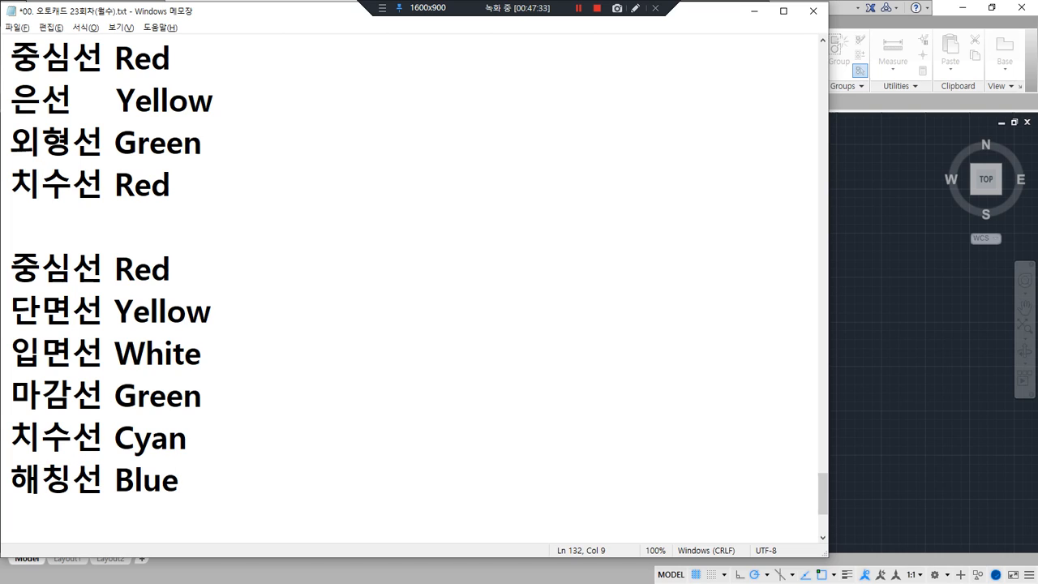
# Add the alternative colours "(blue)" after 마감선 Green and "(Red)" after 치수선 Cyan.
pyautogui.press('Up')
pyautogui.press('Up')
pyautogui.press('End')
pyautogui.write('(blue)')
pyautogui.press('Down')
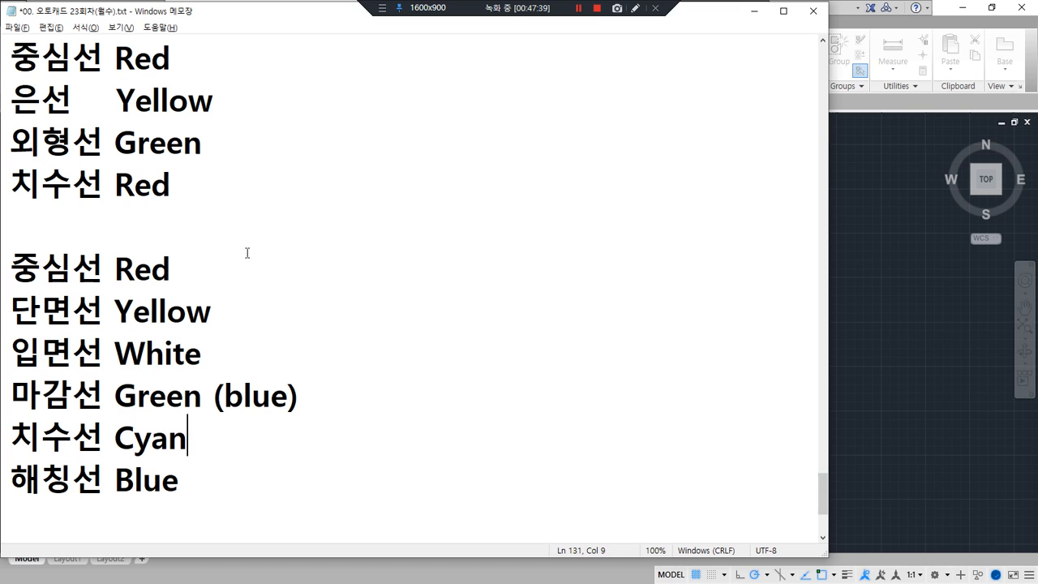
pyautogui.write('(R')
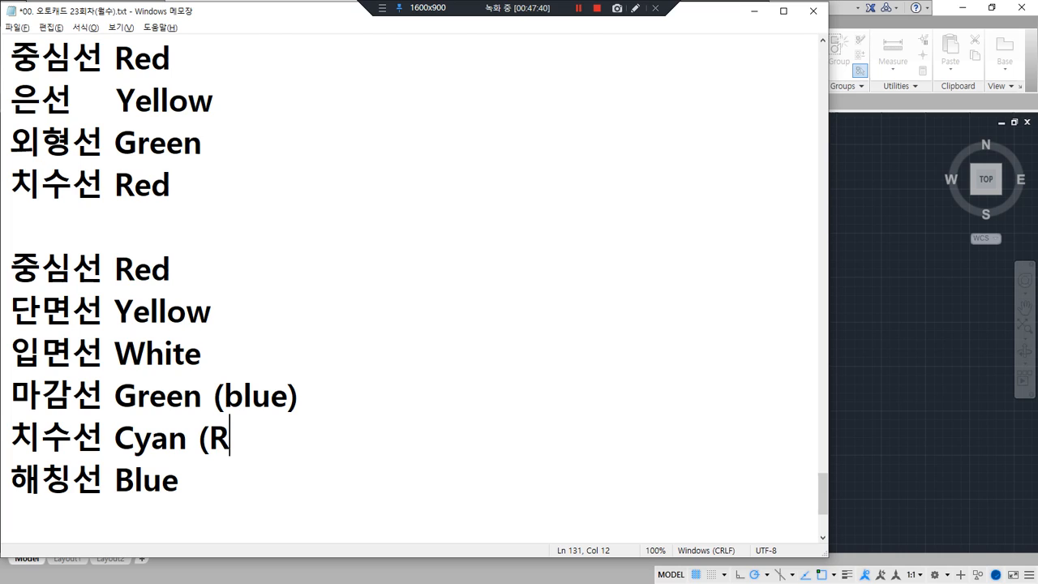
pyautogui.write('ed)')
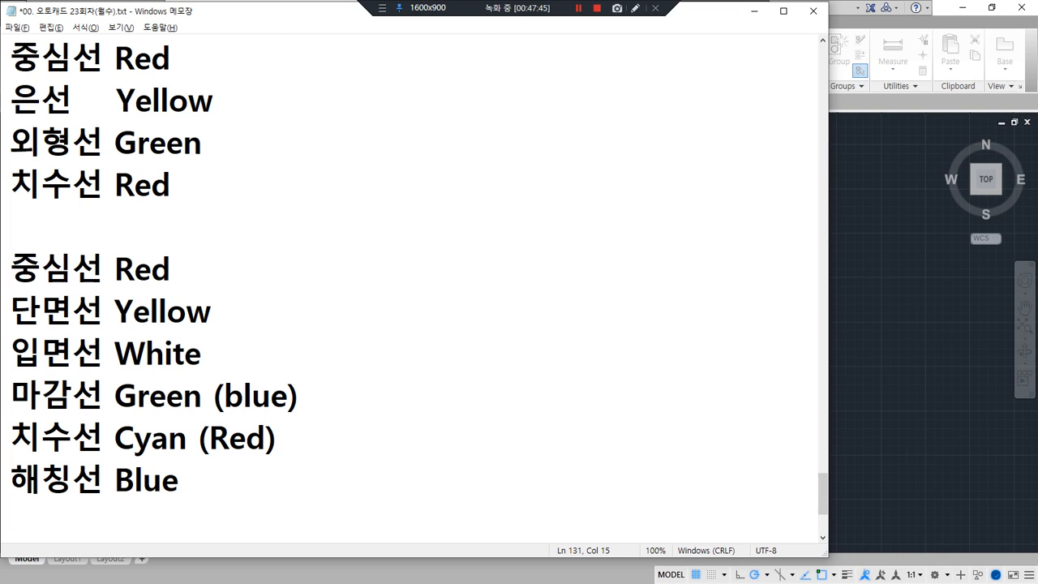
# Insert the line "문자 Cyan (green)" between the 치수선 and 해칭선 entries, aligning its colour with the others.
pyautogui.press('Return')
pyautogui.write('ans')
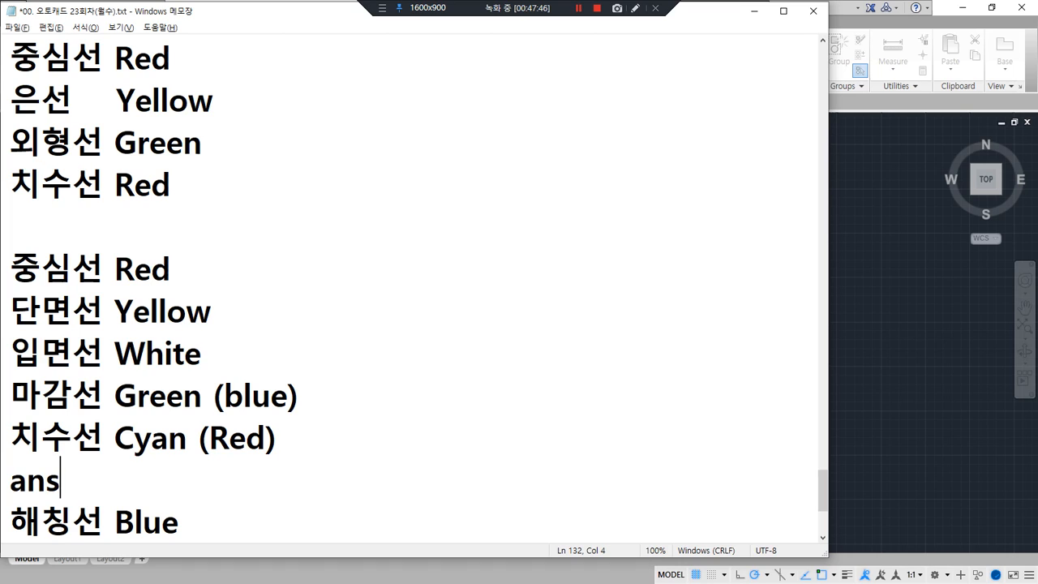
pyautogui.press('BackSpace')
pyautogui.press('BackSpace')
pyautogui.press('BackSpace')
pyautogui.press('Hangul')
pyautogui.write('문자 ')
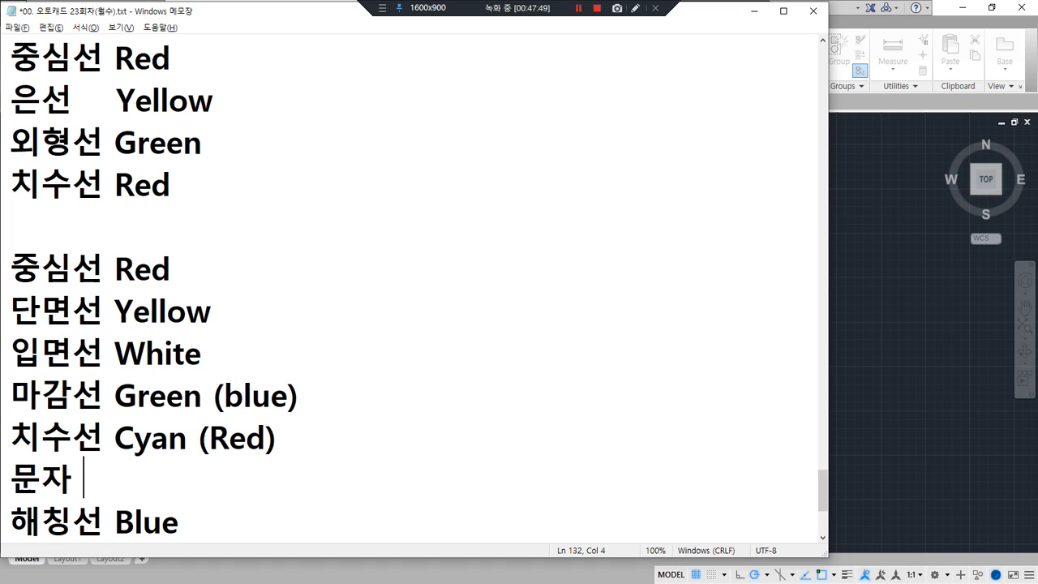
pyautogui.write('   Cyan (')
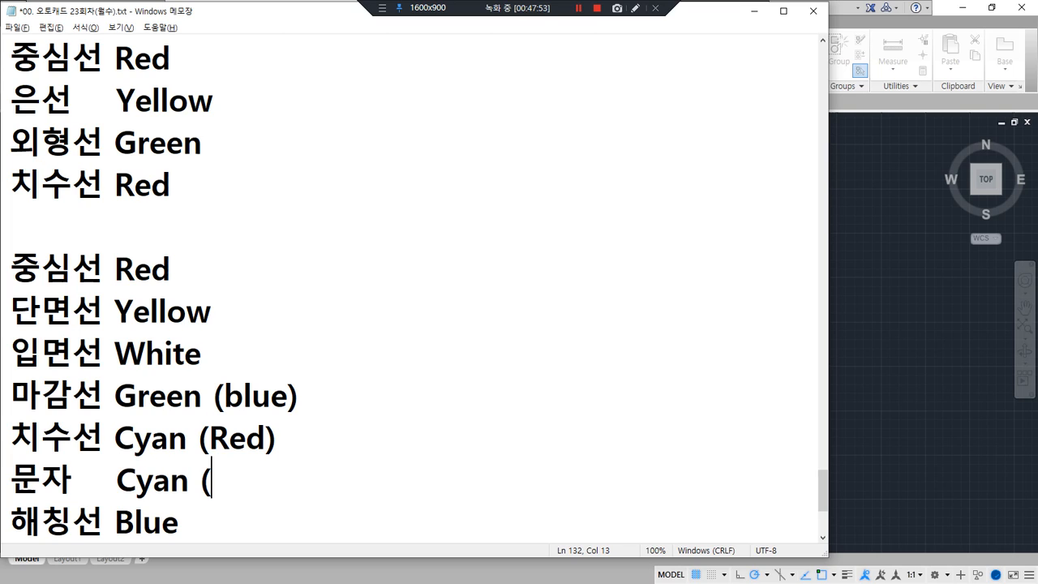
pyautogui.write('gre')
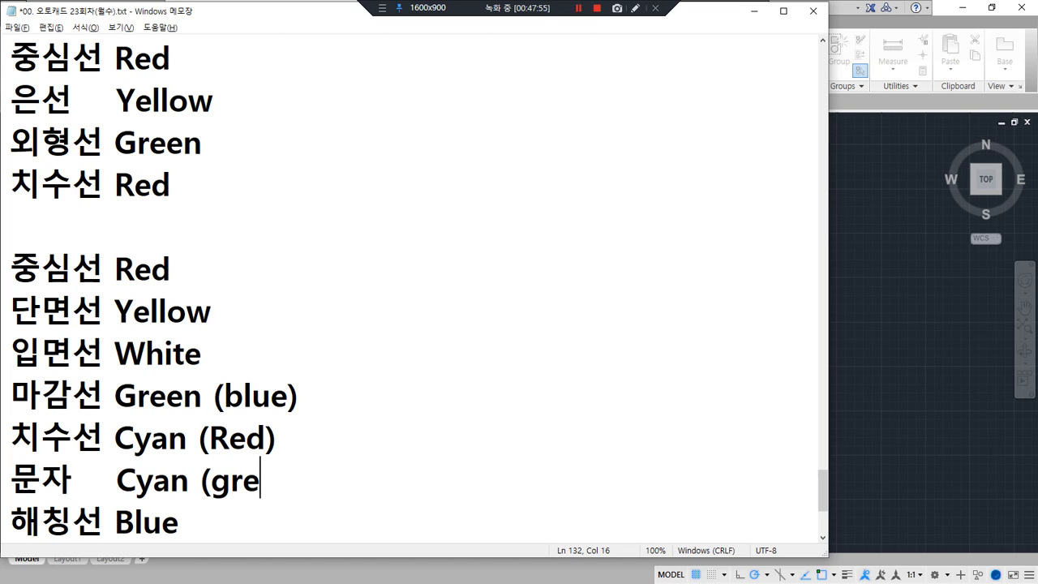
pyautogui.write('en)')
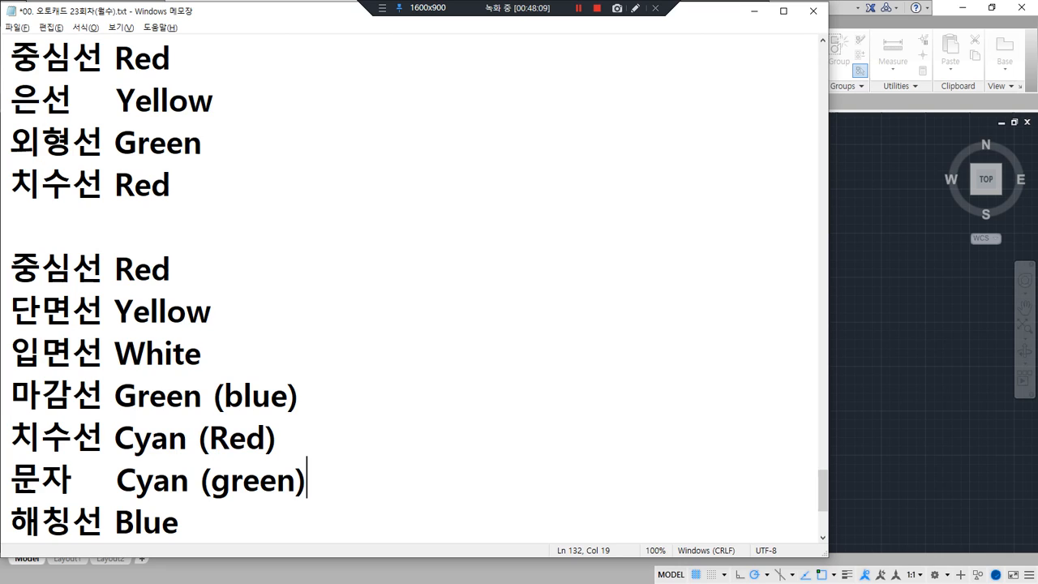
# Underline list entries with the red screen pen, number the first list's Red, Yellow and Green as 1, 2, 3, and clear the marks.
pyautogui.scroll(1, 267, 248)
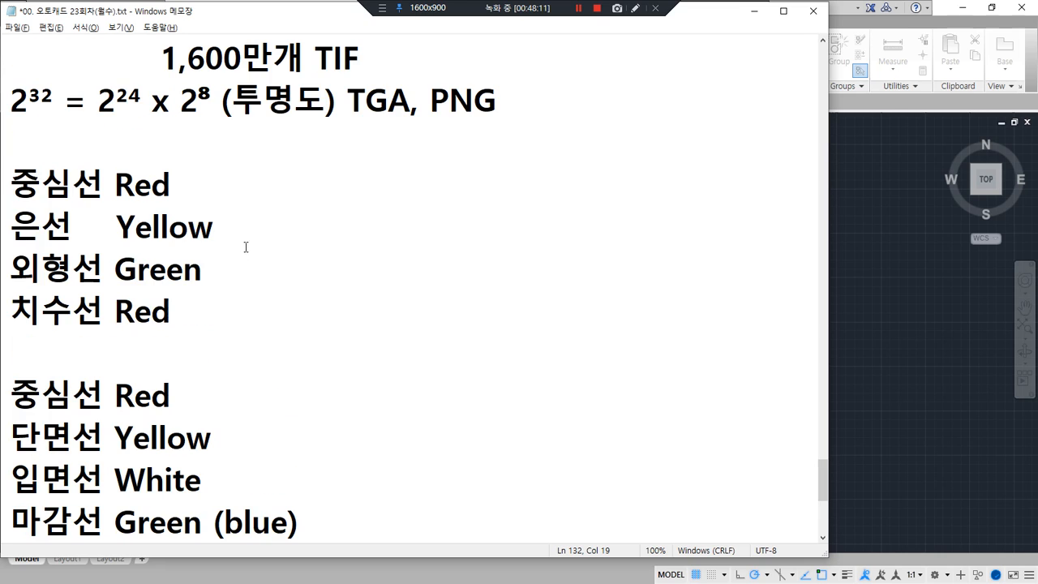
pyautogui.scroll(-1, 317, 218)
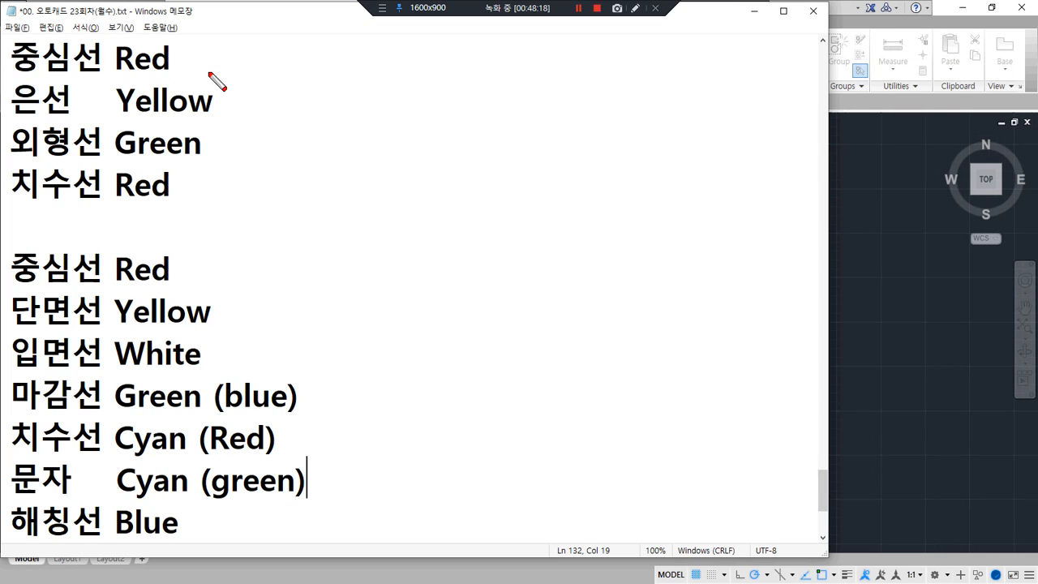
pyautogui.moveTo(204, 72); pyautogui.dragTo(2, 69)
pyautogui.moveTo(180, 290); pyautogui.dragTo(2, 290)
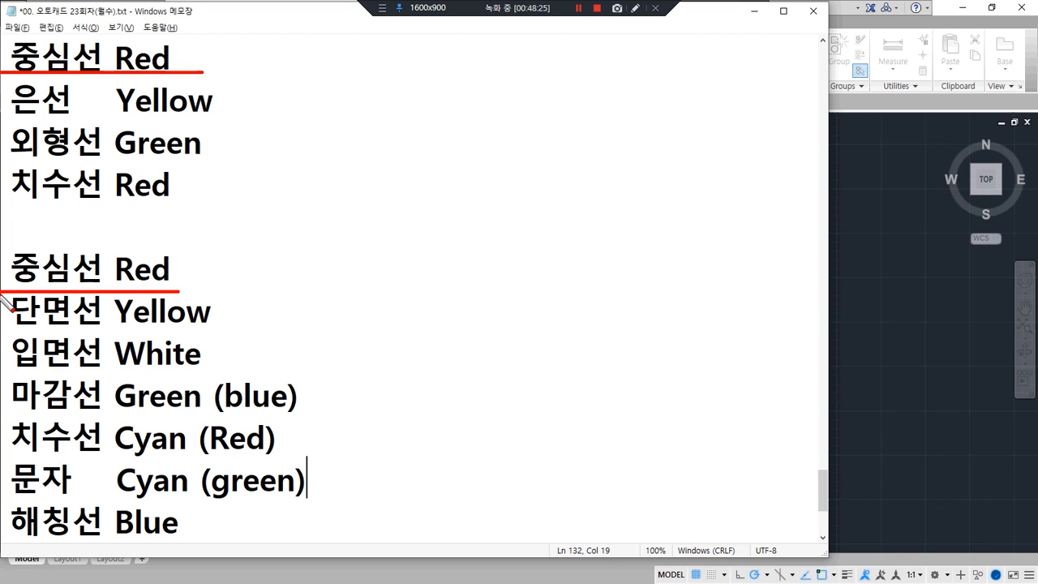
pyautogui.moveTo(8, 116); pyautogui.dragTo(233, 117)
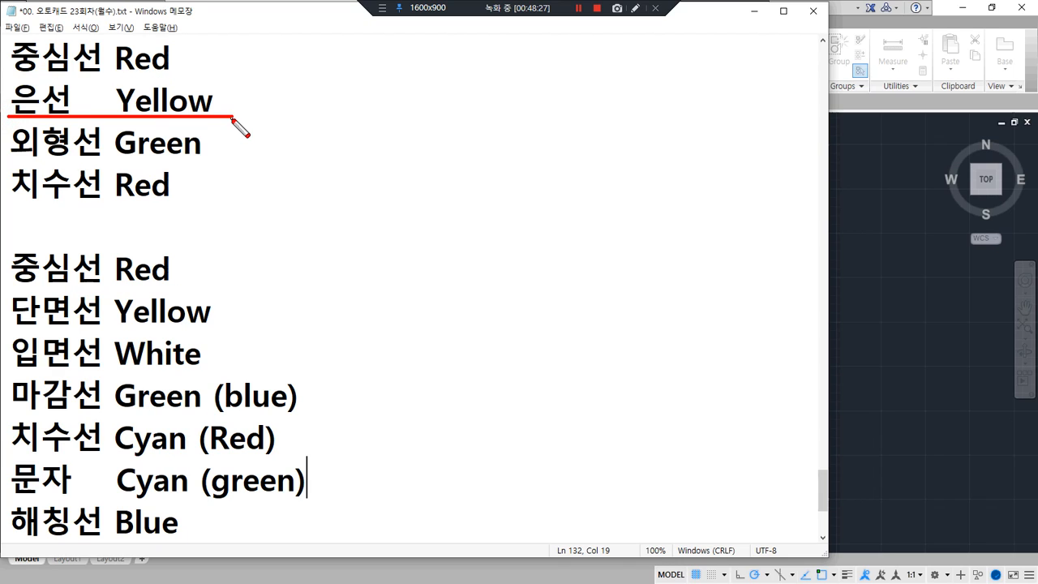
pyautogui.moveTo(15, 157); pyautogui.dragTo(224, 156)
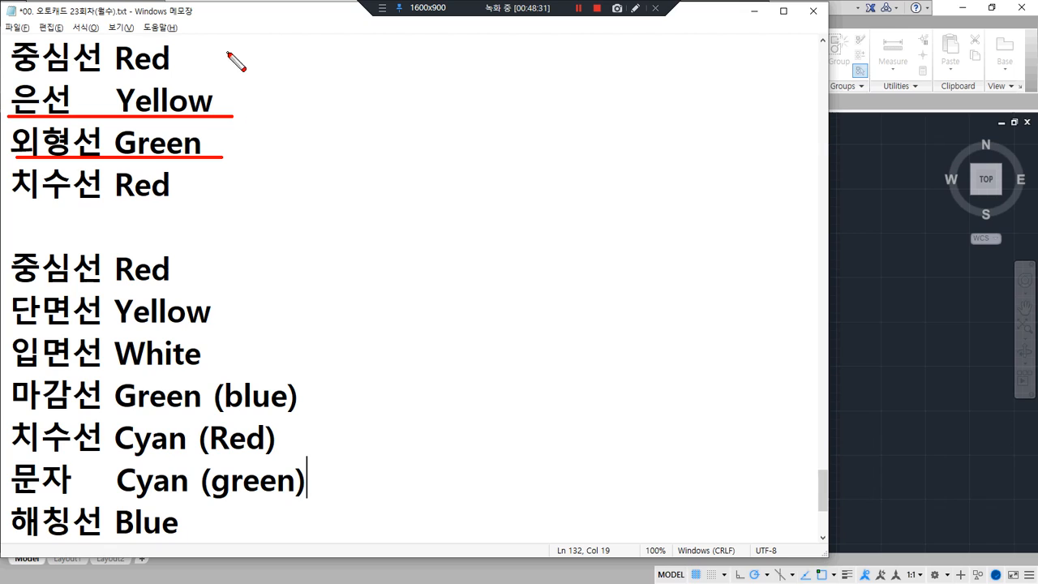
pyautogui.moveTo(228, 52)
pyautogui.mouseDown()
pyautogui.moveTo(228, 71)
pyautogui.moveTo(281, 108)
pyautogui.moveTo(266, 163)
pyautogui.mouseUp()
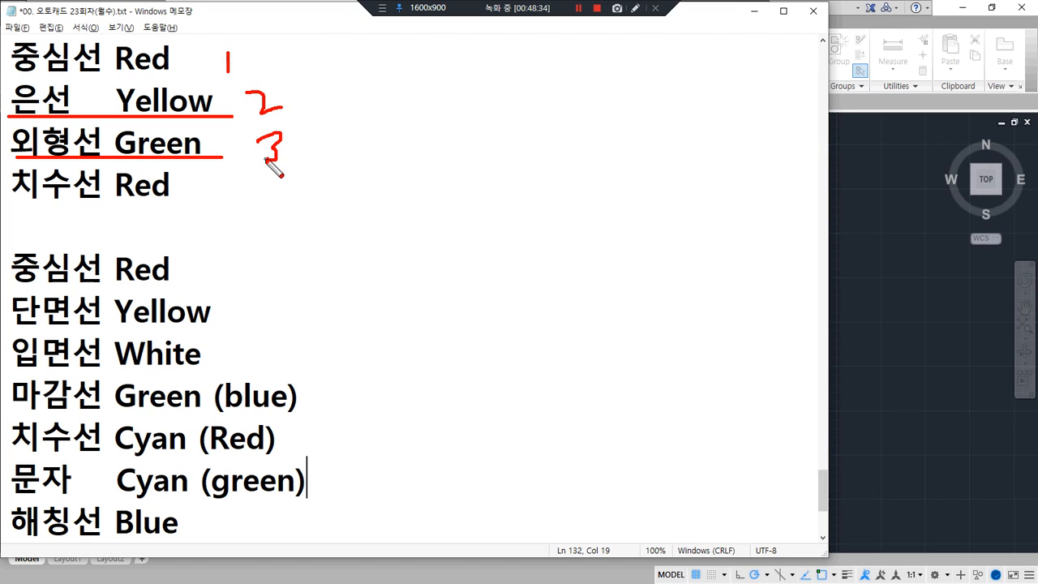
pyautogui.press('e')
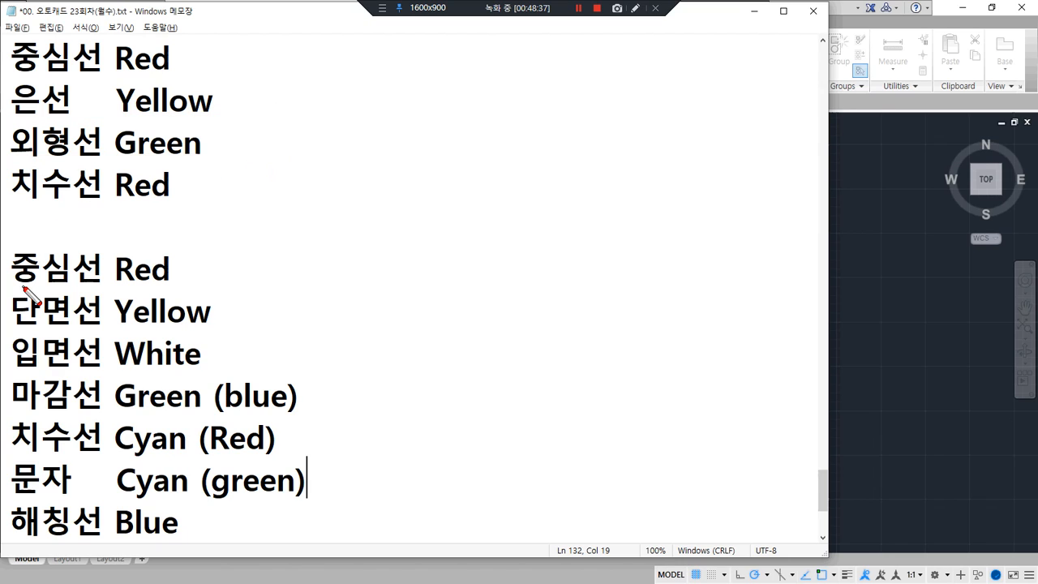
# Underline 중심선, 단면선, 입면선, 마감선 and 치수선 in the second list with the red screen pen.
pyautogui.moveTo(18, 289); pyautogui.dragTo(89, 290)
pyautogui.moveTo(98, 326); pyautogui.dragTo(15, 326)
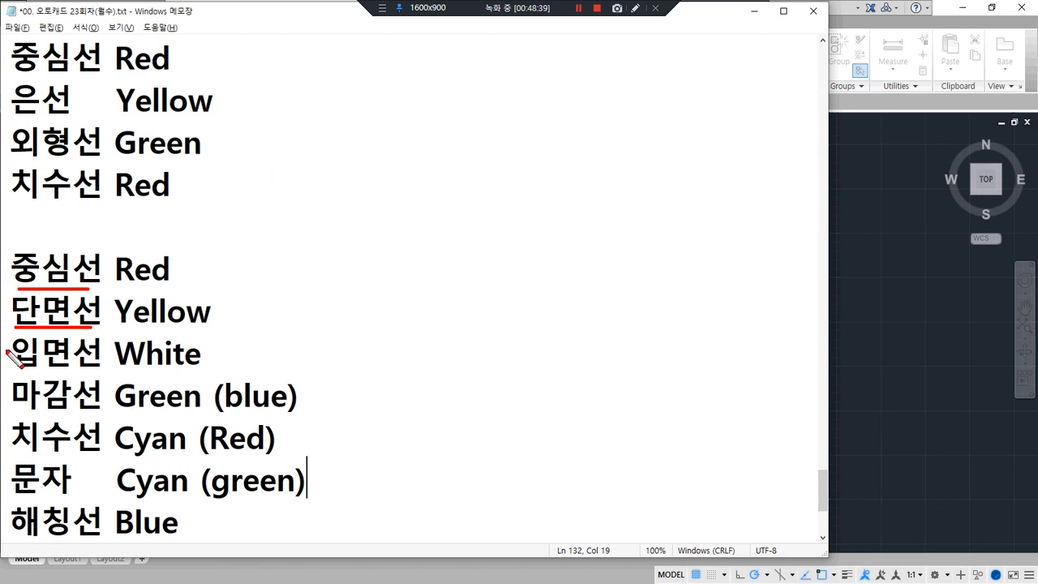
pyautogui.moveTo(16, 367); pyautogui.dragTo(98, 366)
pyautogui.moveTo(94, 410); pyautogui.dragTo(23, 409)
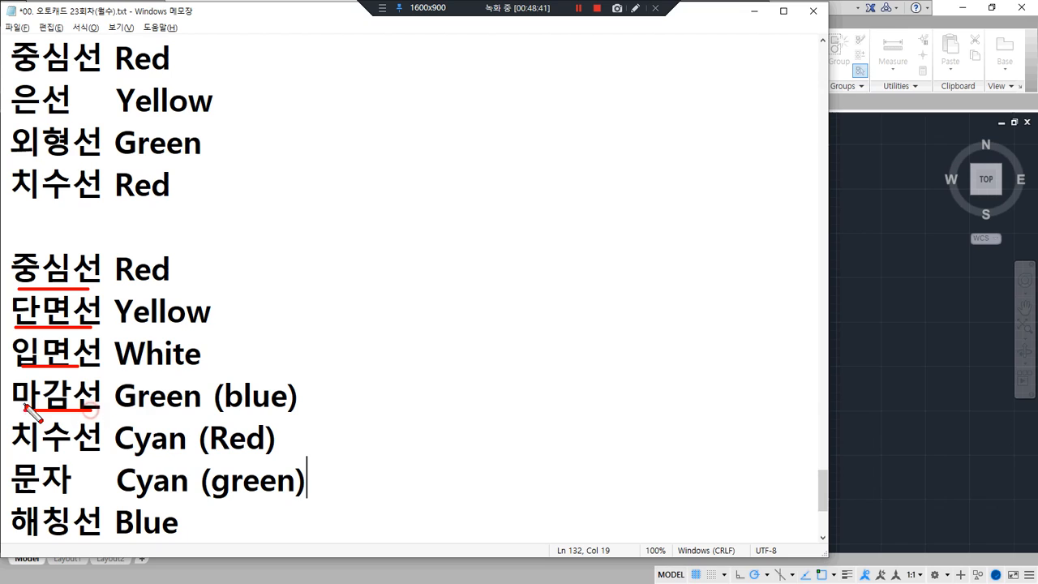
pyautogui.moveTo(88, 451); pyautogui.dragTo(14, 451)
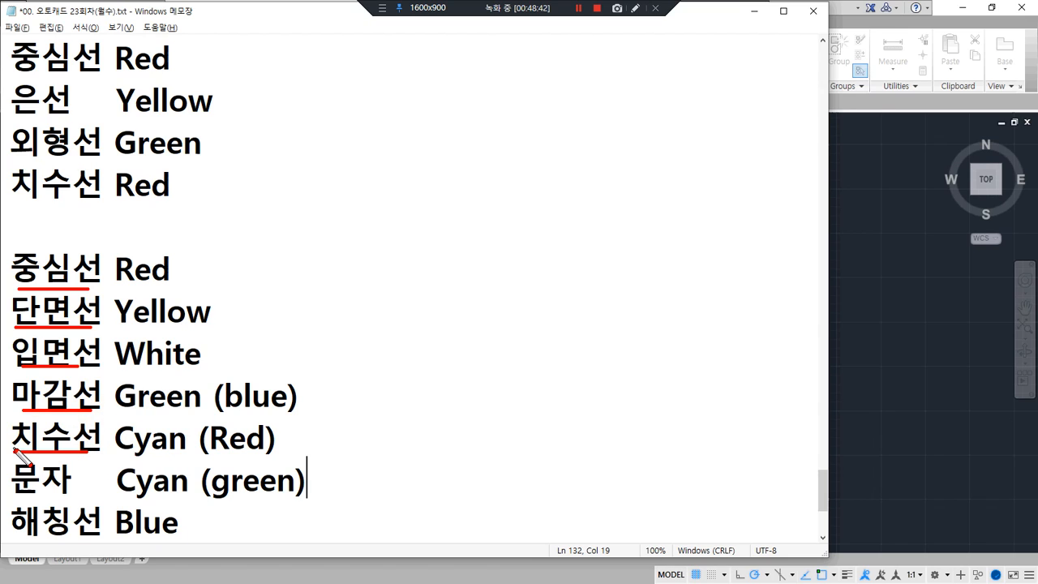
# Handwrite 1 beside Red, 2 Yellow, 3 Green, 4 Cyan, 5 Blue and 7 White in the second list, and clear the pen marks.
pyautogui.moveTo(203, 261)
pyautogui.mouseDown()
pyautogui.moveTo(204, 290)
pyautogui.moveTo(251, 321)
pyautogui.mouseUp()
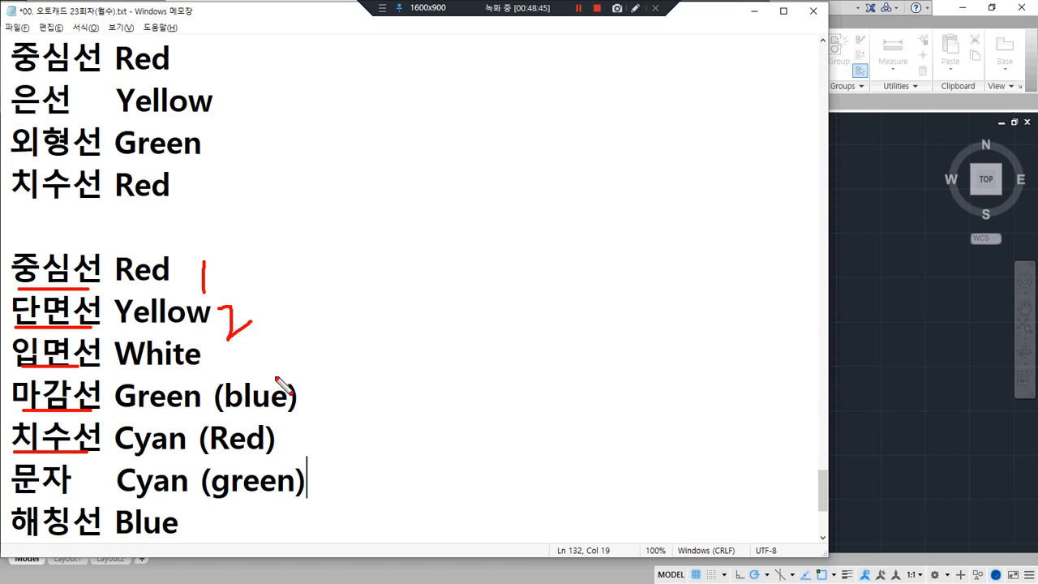
pyautogui.moveTo(317, 389)
pyautogui.mouseDown()
pyautogui.moveTo(318, 408)
pyautogui.moveTo(350, 448)
pyautogui.moveTo(329, 470)
pyautogui.mouseUp()
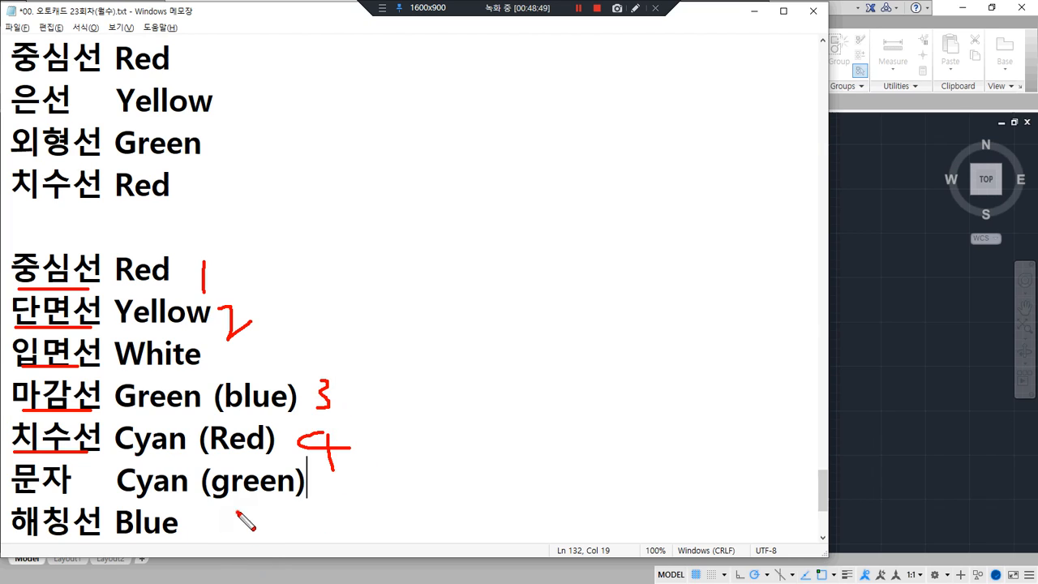
pyautogui.moveTo(238, 515)
pyautogui.mouseDown()
pyautogui.moveTo(235, 544)
pyautogui.moveTo(258, 511)
pyautogui.mouseUp()
pyautogui.moveTo(258, 355); pyautogui.dragTo(270, 383)
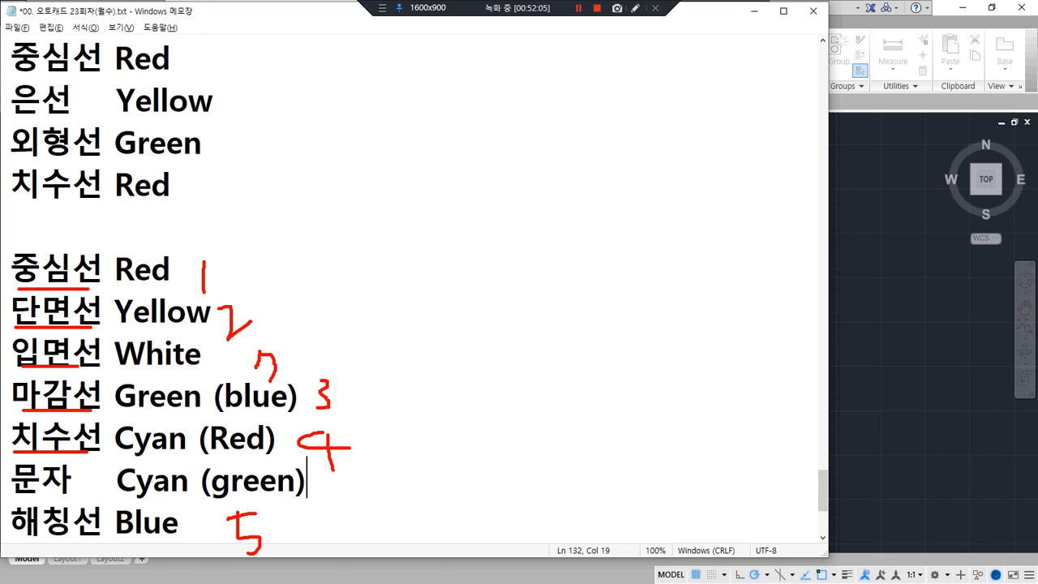
pyautogui.press('Escape')
# Switch to AutoCAD, accept the red colour in the Select Color dialog and close the Layer Properties Manager.
pyautogui.click(901, 274)
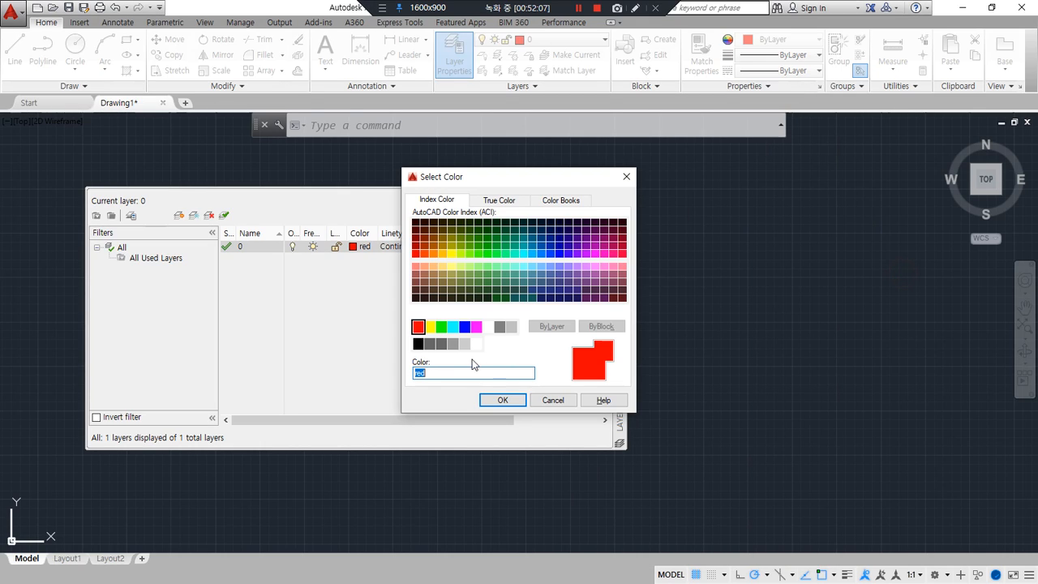
pyautogui.click(515, 403)
pyautogui.click(626, 194)
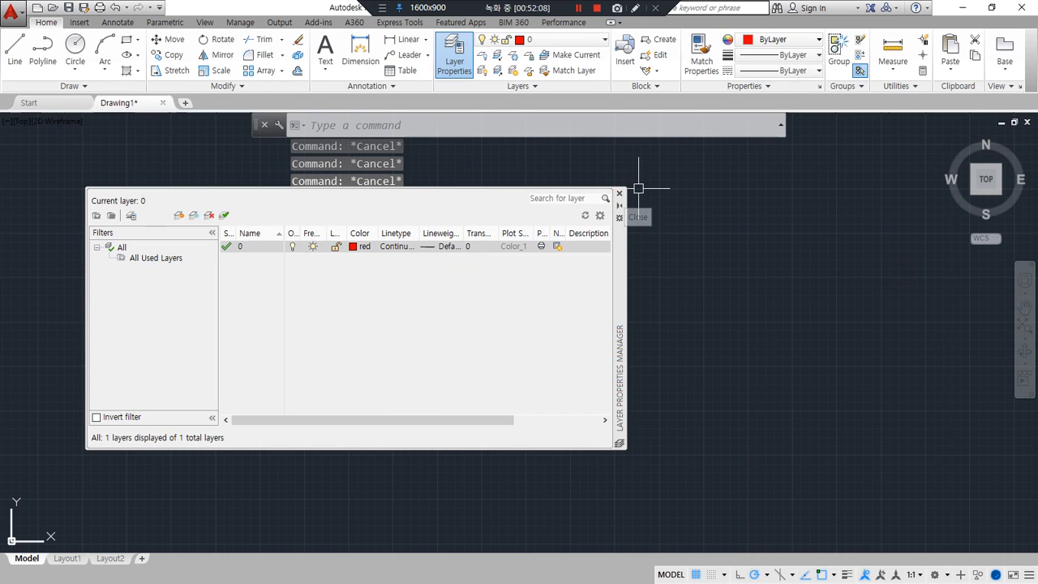
pyautogui.click(621, 196)
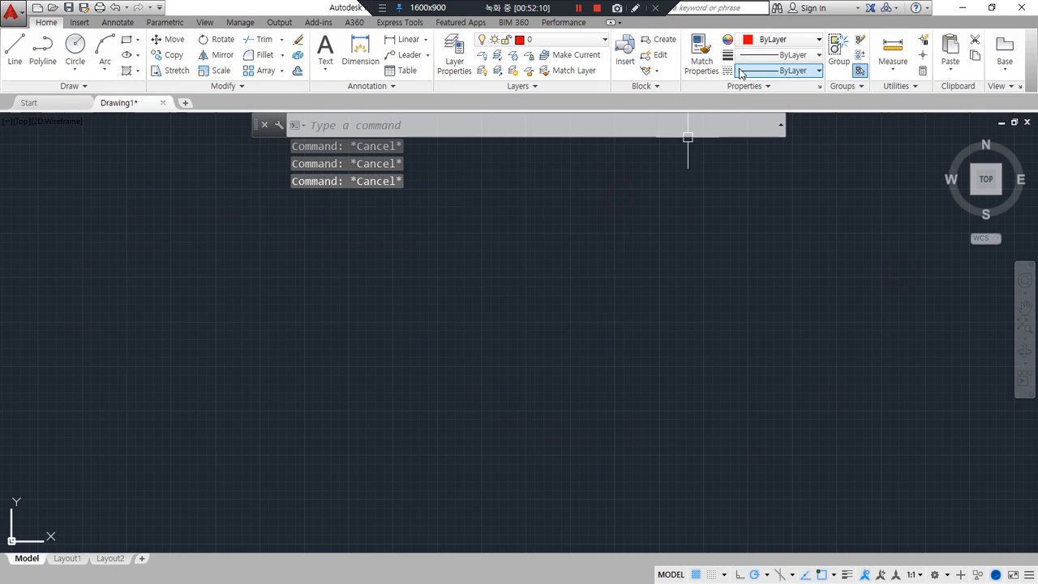
# Draw a horizontal line in the empty drawing with the current colour set to Yellow, and turn on lineweight display.
pyautogui.click(773, 39)
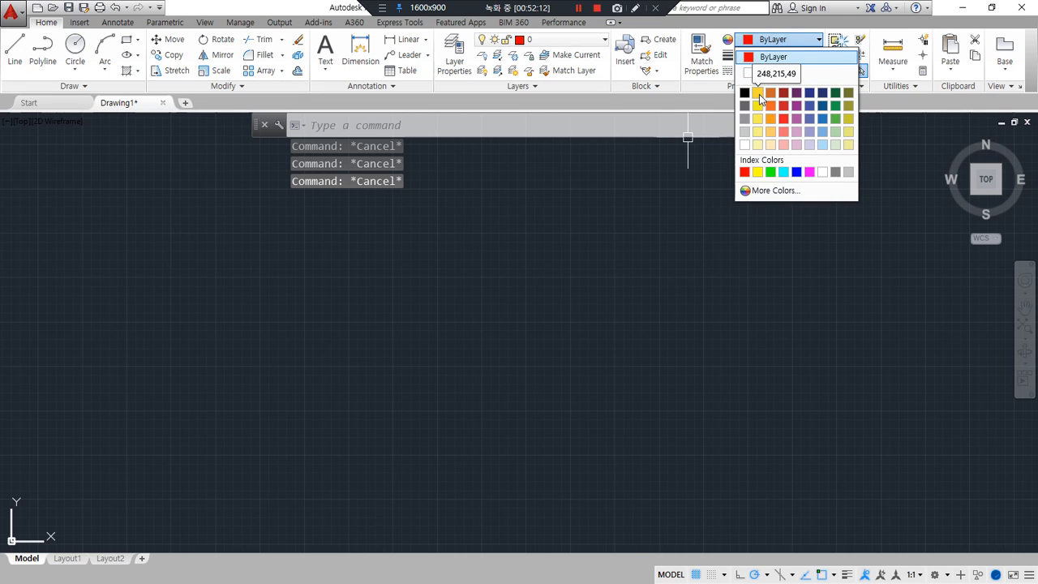
pyautogui.click(757, 172)
pyautogui.write('l')
pyautogui.press('Return')
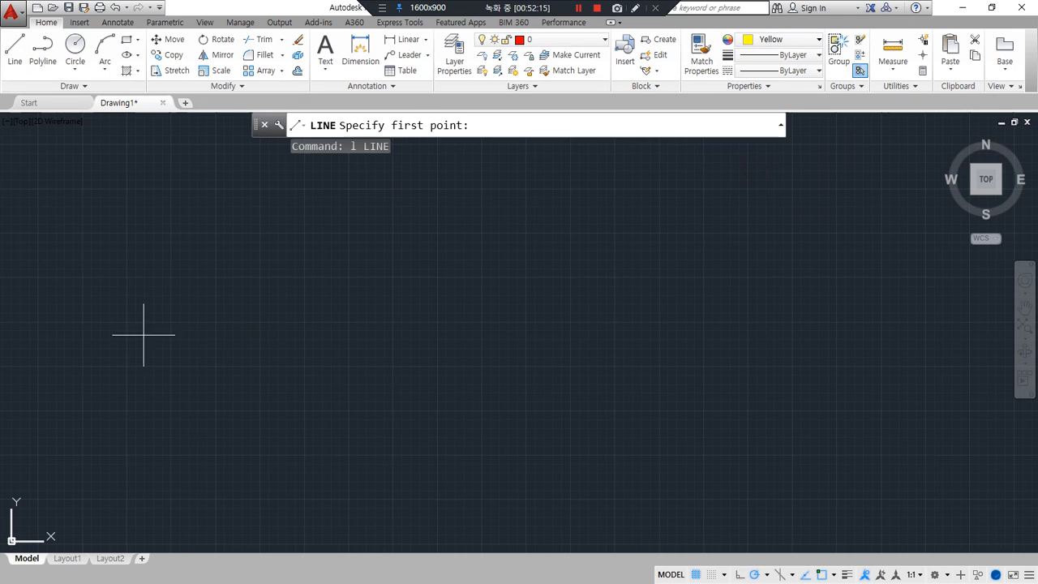
pyautogui.click(248, 279)
pyautogui.click(508, 279)
pyautogui.press('Escape')
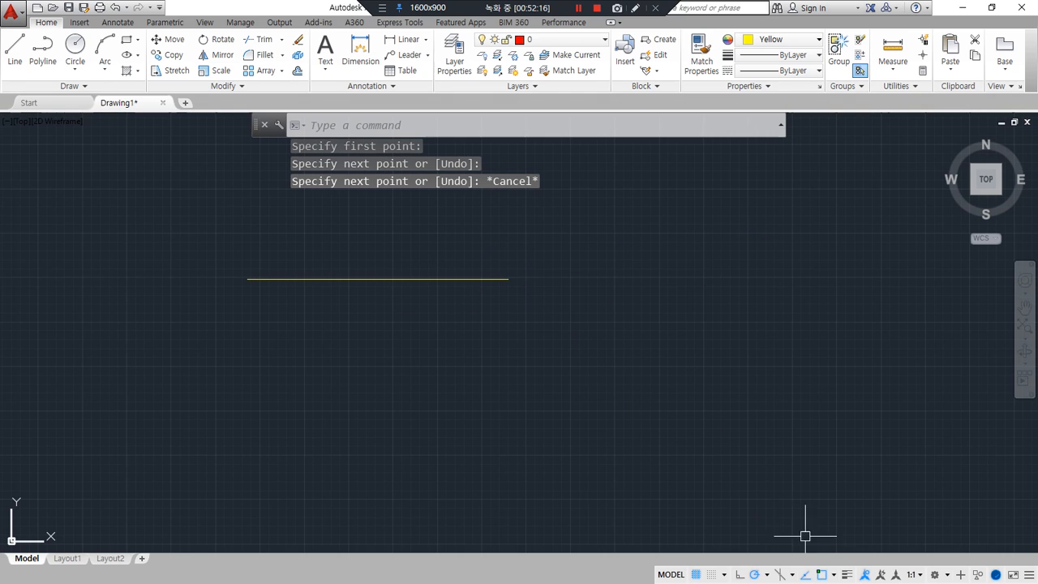
pyautogui.click(847, 575)
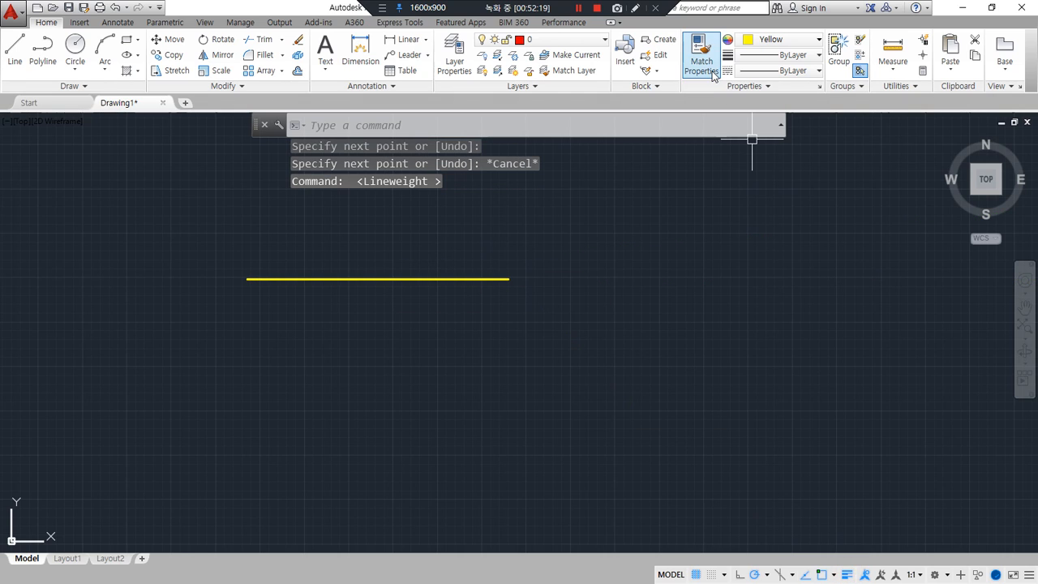
# Set the current colour to Red and draw a second horizontal line of similar length just below the yellow one.
pyautogui.click(779, 39)
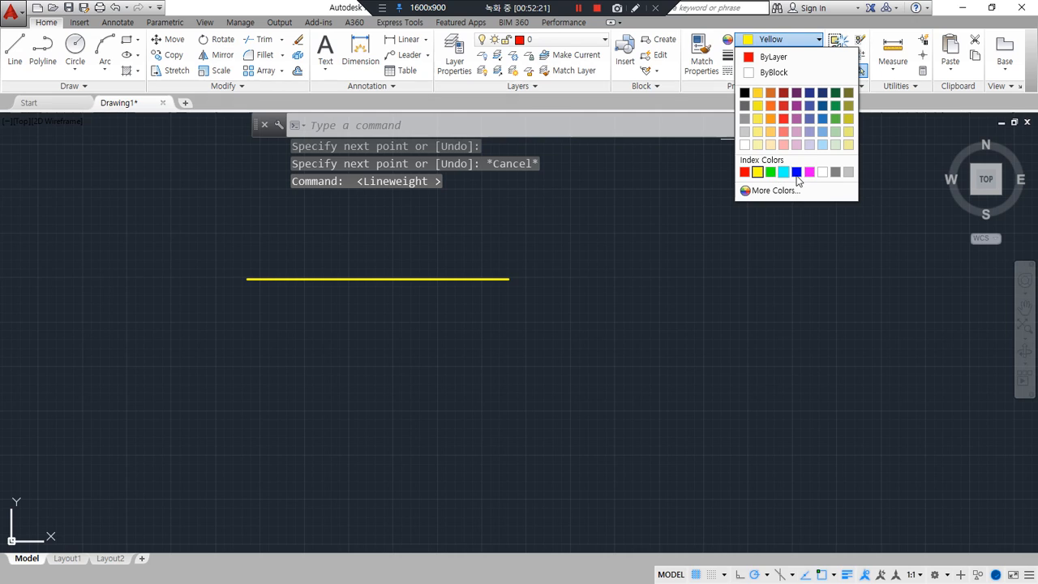
pyautogui.click(744, 171)
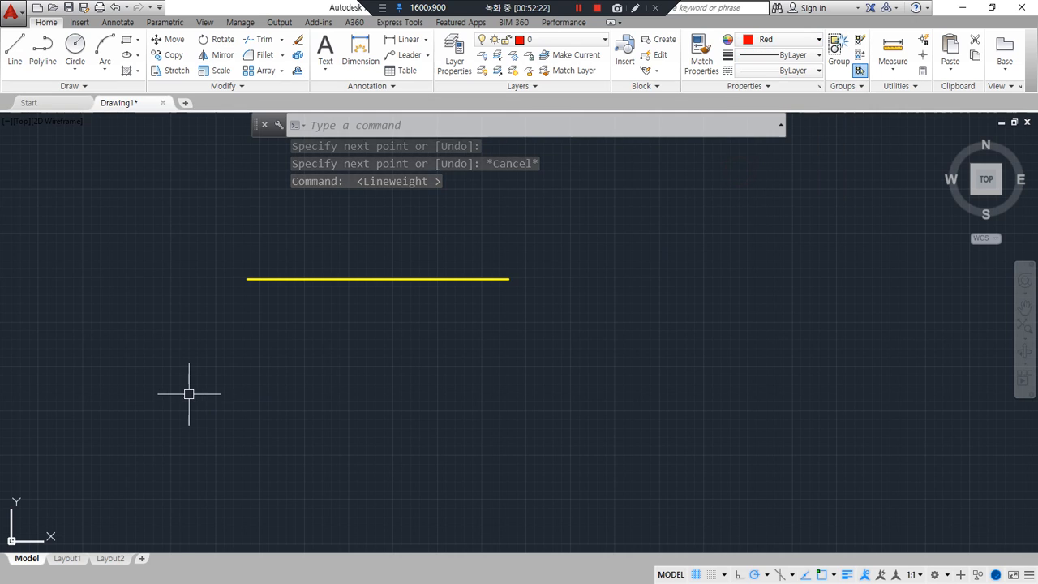
pyautogui.write('l')
pyautogui.press('Return')
pyautogui.click(247, 312)
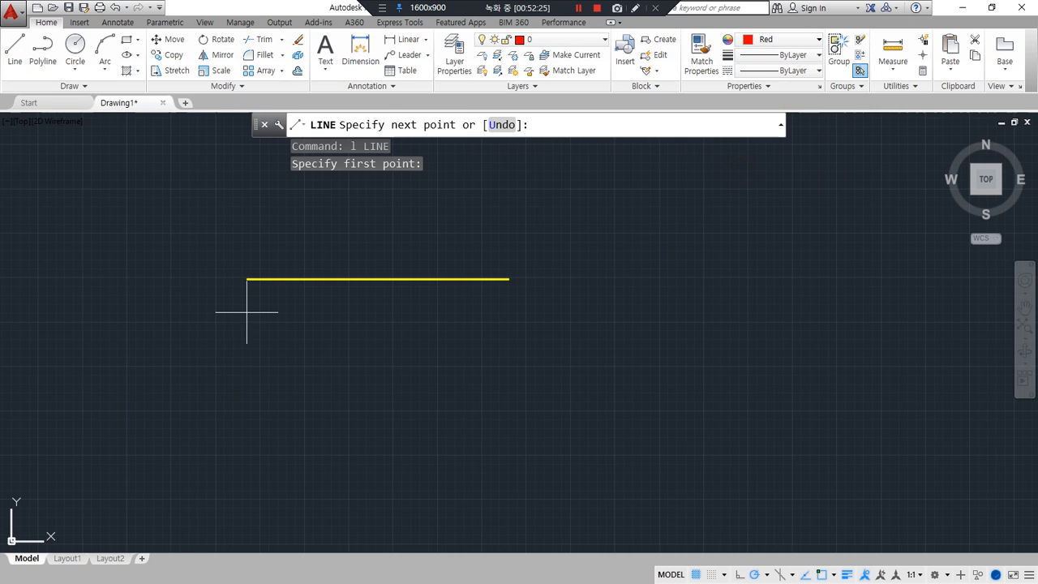
pyautogui.click(511, 312)
pyautogui.press('Escape')
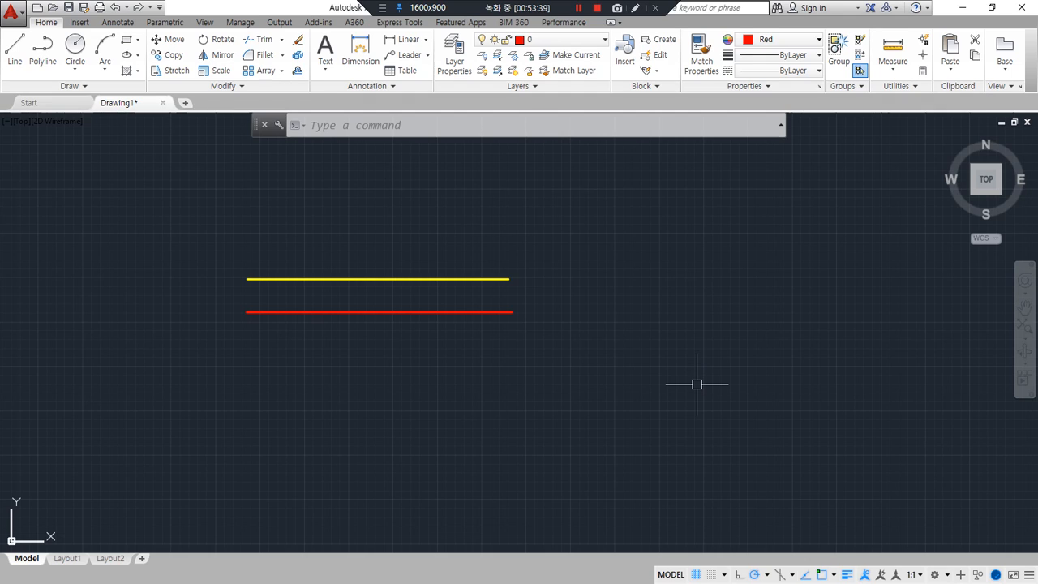
# Erase both the yellow and the red line from the drawing.
pyautogui.click(470, 348)
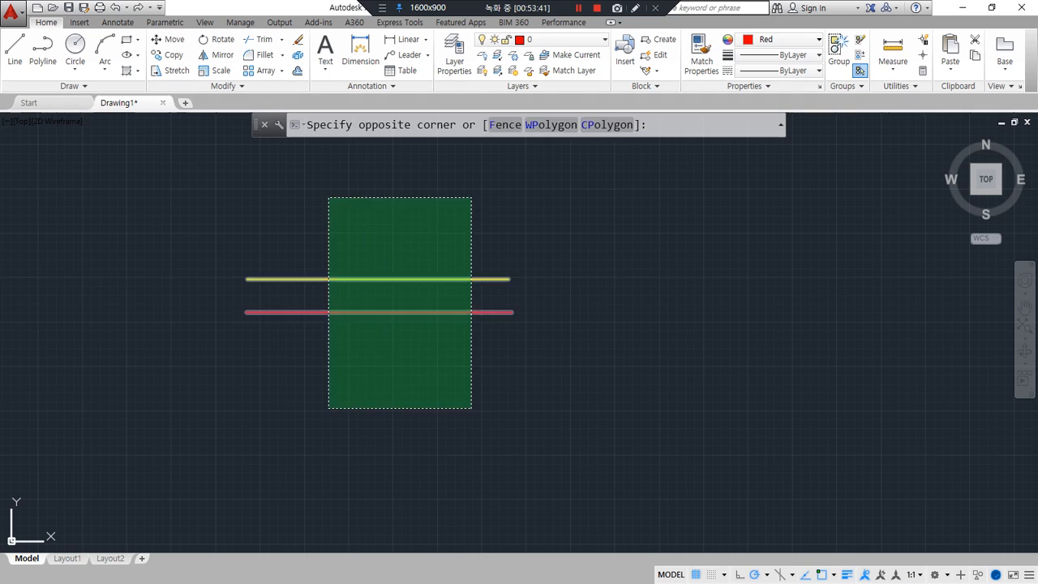
pyautogui.click(329, 197)
pyautogui.write('e')
pyautogui.press('Return')
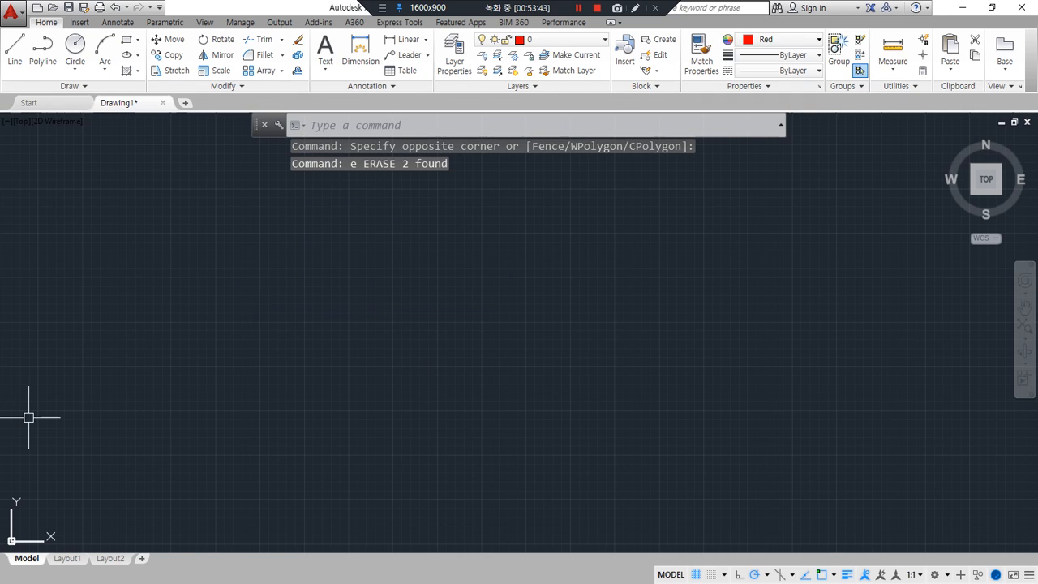
# Switch to the Notepad notes and insert the entry 굵은실선 on a new line beneath LineType(선모양).
pyautogui.hotkey('alt', 'Tab')
pyautogui.scroll(-2, 303, 375)
pyautogui.click(302, 375)
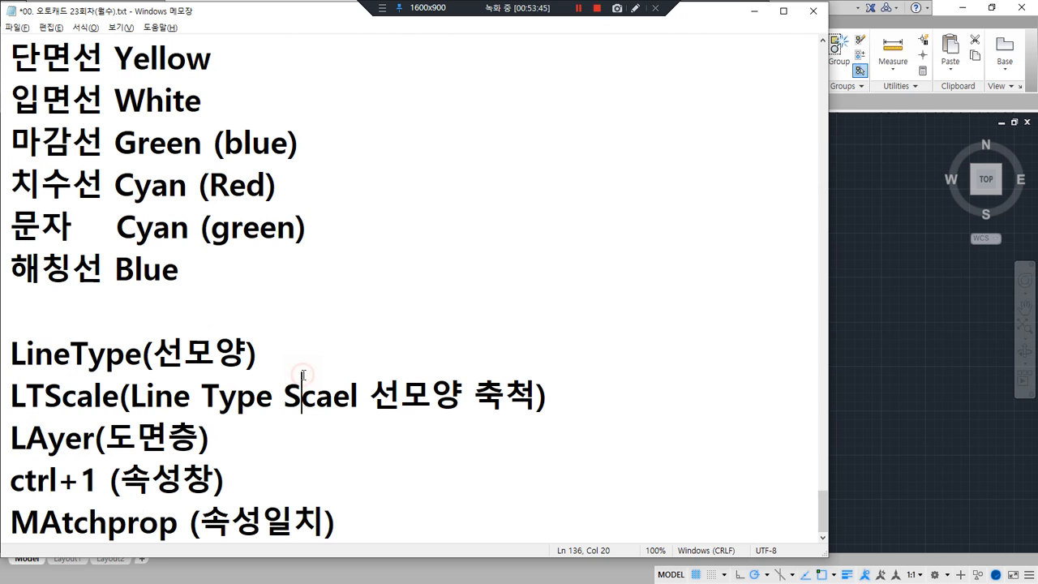
pyautogui.click(332, 359)
pyautogui.press('Return')
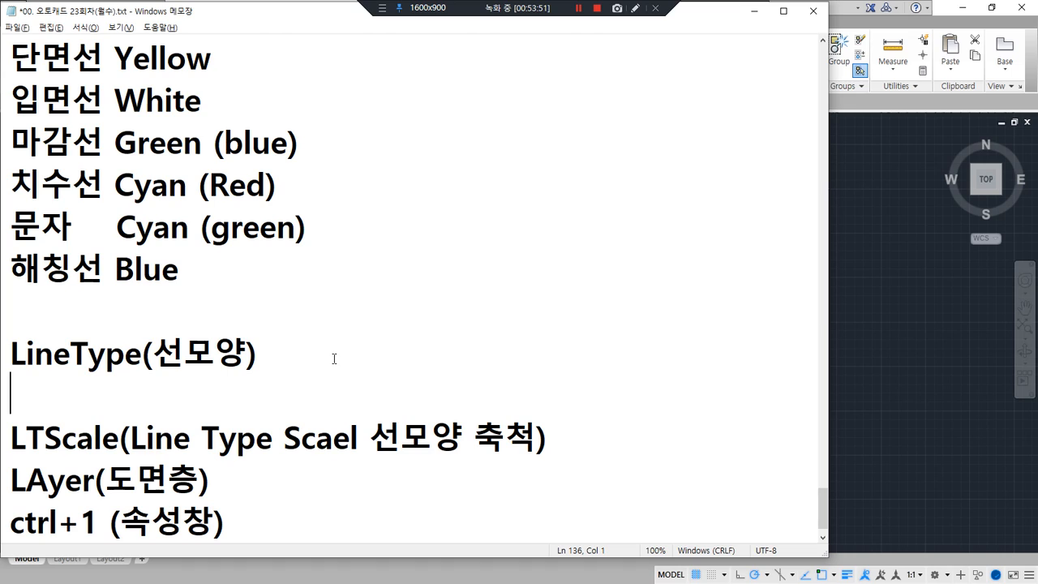
pyautogui.write('실선')
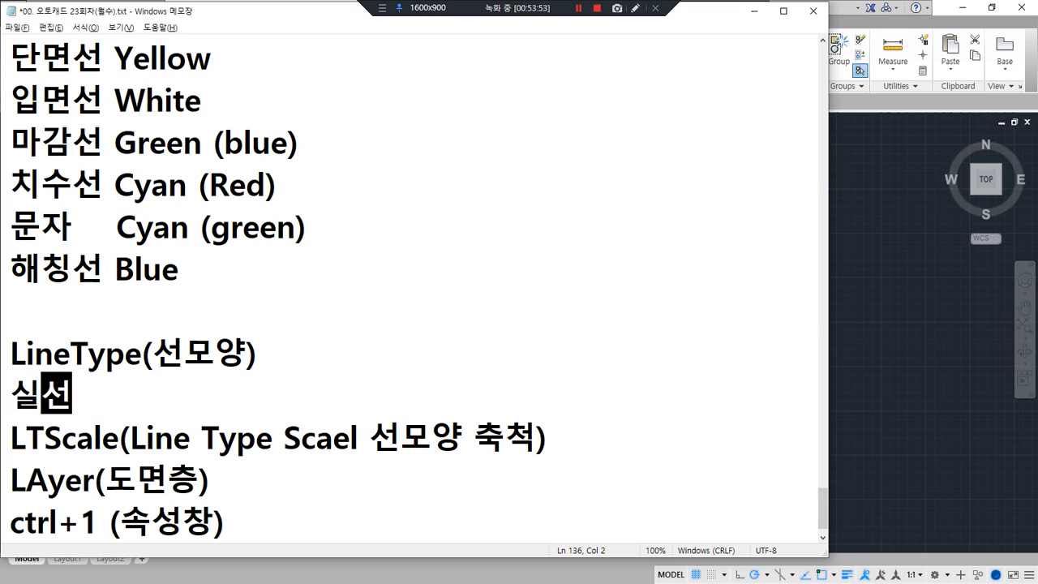
pyautogui.press('Home')
pyautogui.write('굵은')
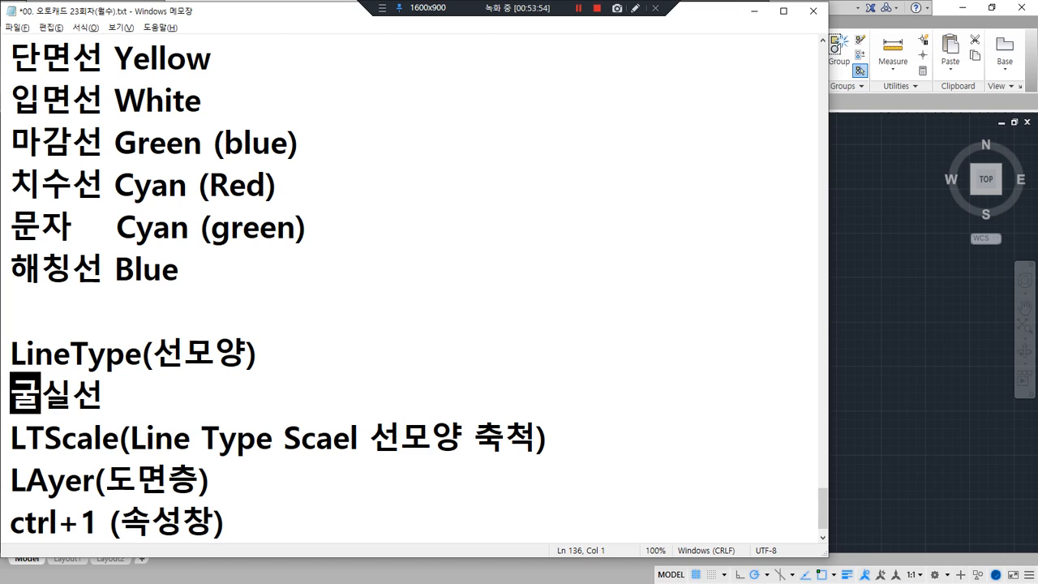
# Add the entries 가는실선, 파선, 일점쇄선 and 이점쇄선 on separate lines below 굵은실선, followed by a line break.
pyautogui.press('End')
pyautogui.press('Return')
pyautogui.write('가는실선')
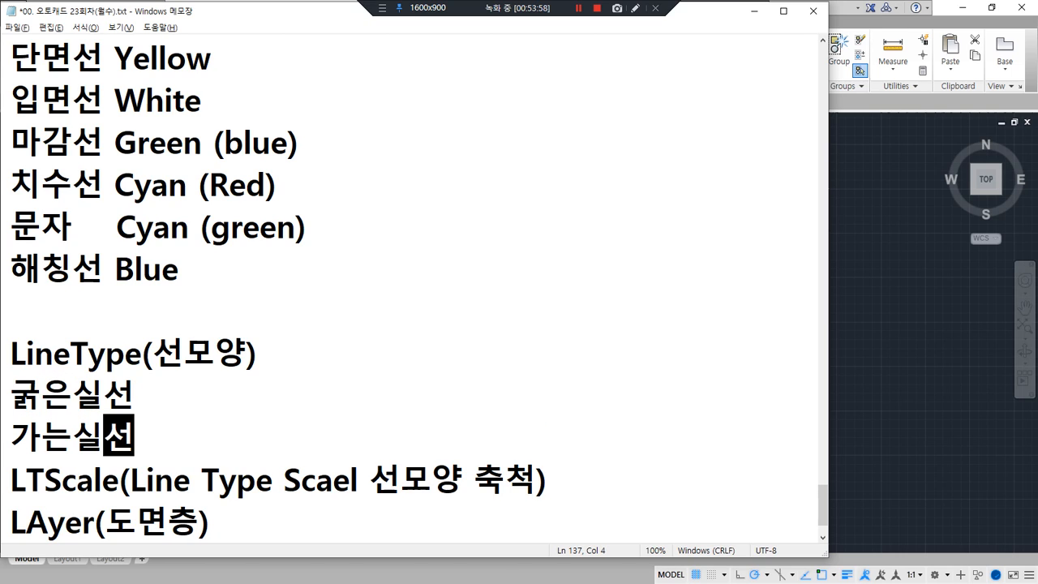
pyautogui.press('Return')
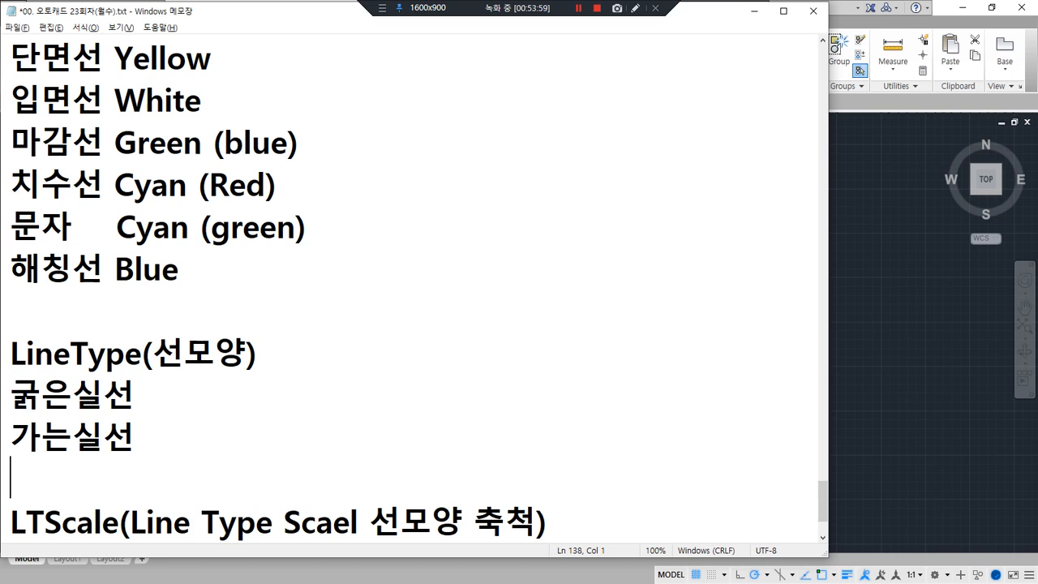
pyautogui.write('파선')
pyautogui.press('Return')
pyautogui.write('일점쇄선')
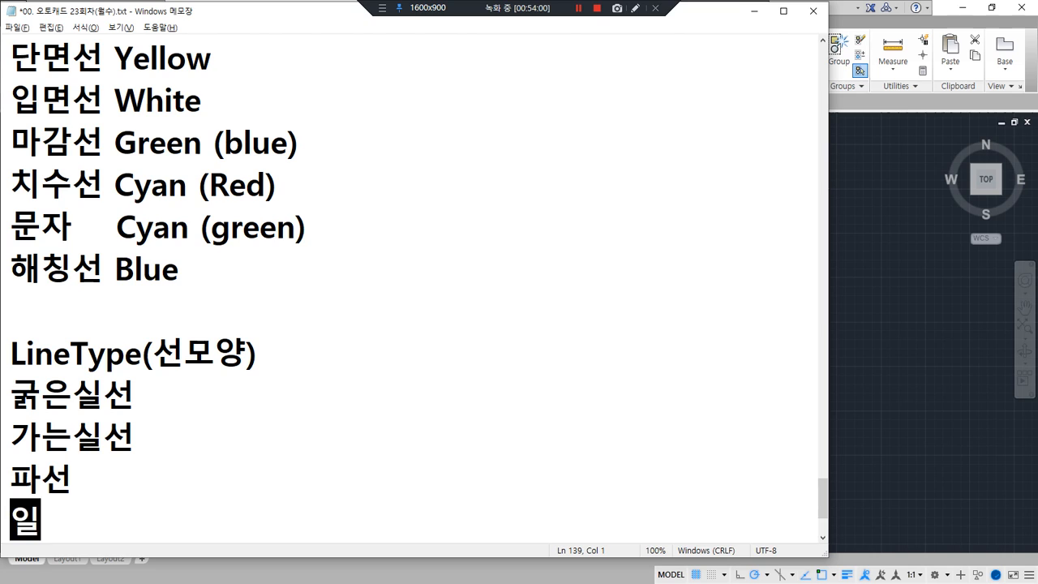
pyautogui.press('Return')
pyautogui.write('이점쇄선')
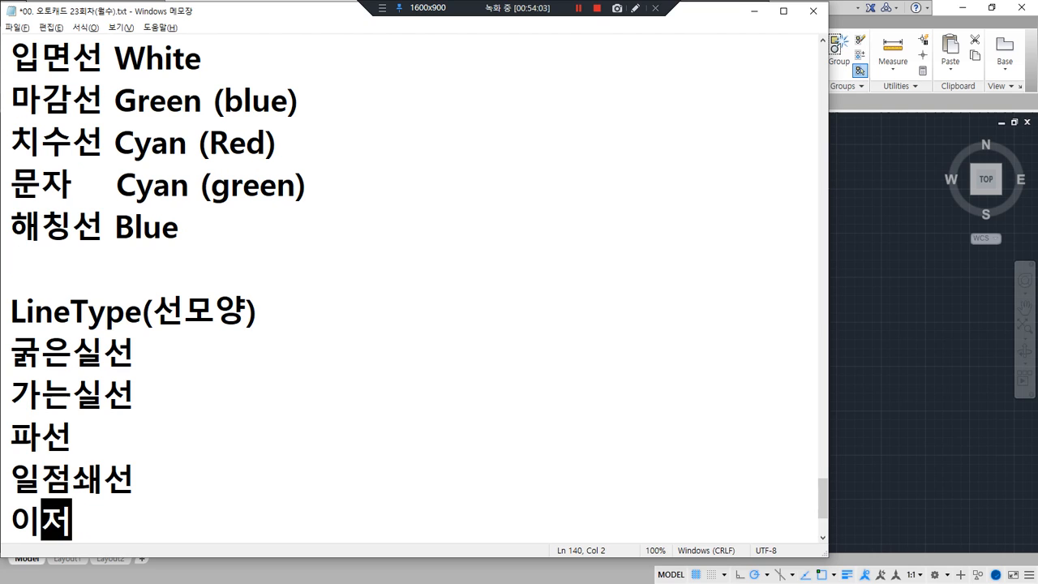
pyautogui.press('Return')
# Append the line widths 0.5 to 굵은실선 and 0.1 to 가는실선.
pyautogui.press('Up')
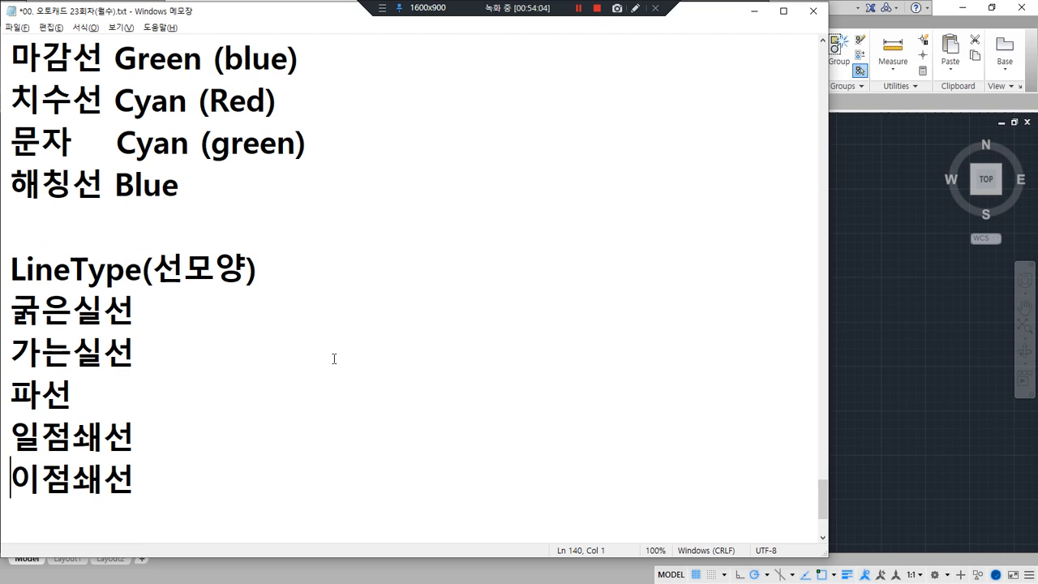
pyautogui.press('Up')
pyautogui.press('Up')
pyautogui.press('Up')
pyautogui.press('Up')
pyautogui.press('End')
pyautogui.write('0.5')
pyautogui.press('Down')
pyautogui.write('0.1')
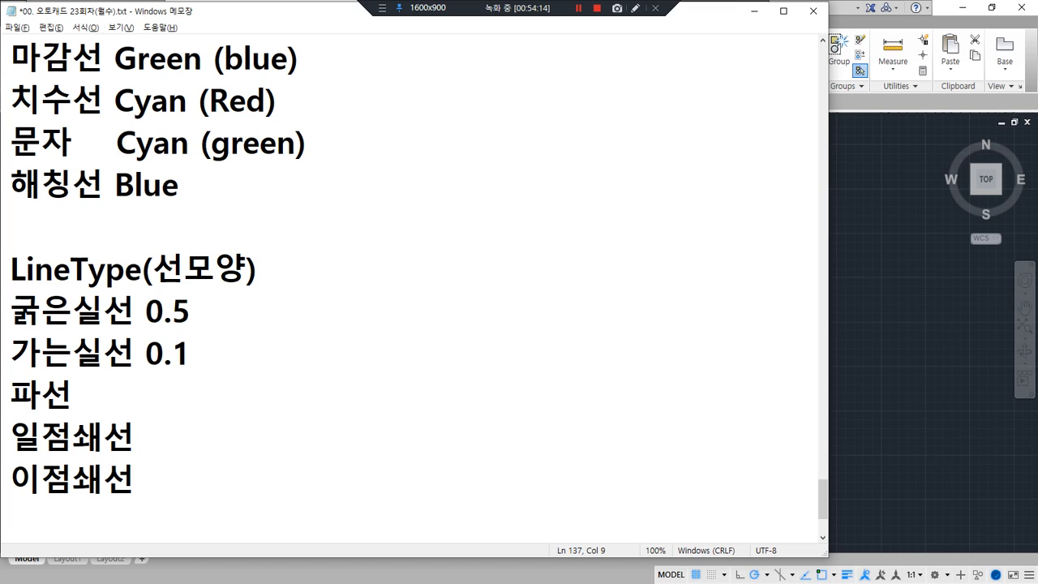
# Append the line widths 0.3 to 파선, 0.1 to 일점쇄선 and 0.5 to 이점쇄선, aligning the 파선 value with the others.
pyautogui.press('Down')
pyautogui.write('0.3')
pyautogui.press('Down')
pyautogui.write('0.1')
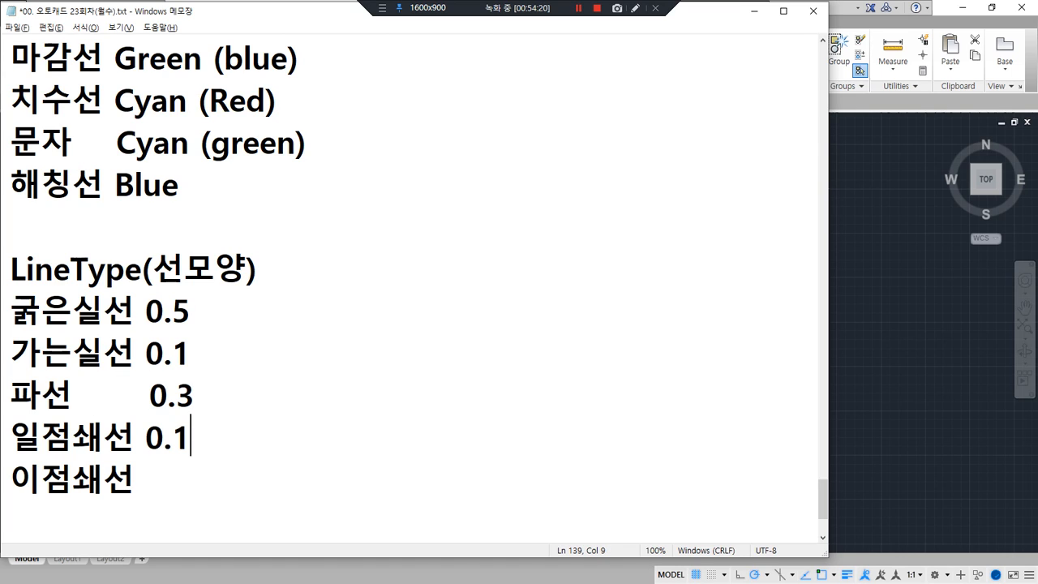
pyautogui.press('Down')
pyautogui.write('0.5')
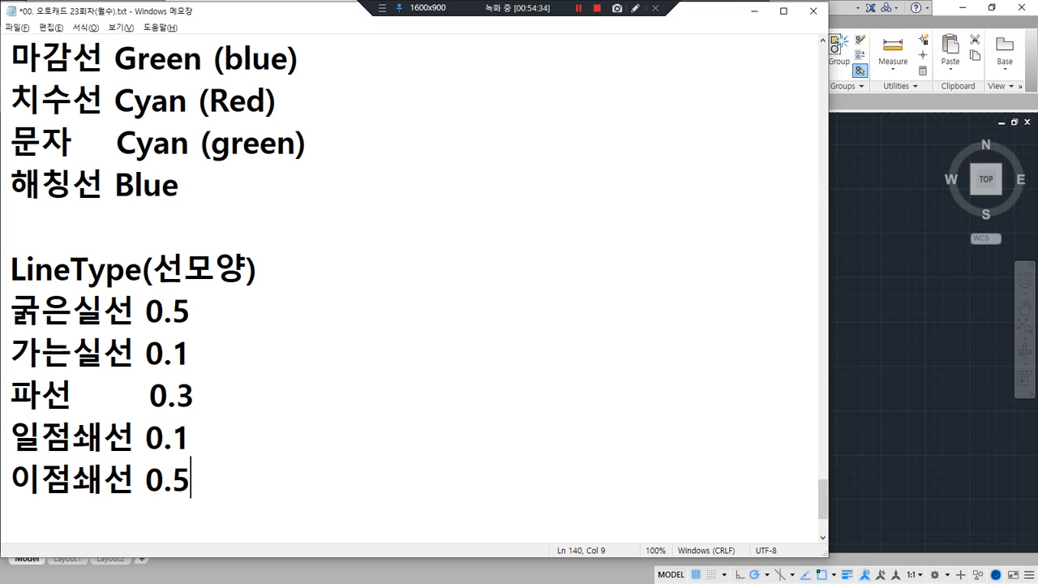
# Add the uses "외형, 단면" after the 0.5 width of 굵은실선.
pyautogui.press('Up')
pyautogui.press('Up')
pyautogui.press('Up')
pyautogui.press('Up')
pyautogui.write('anf')
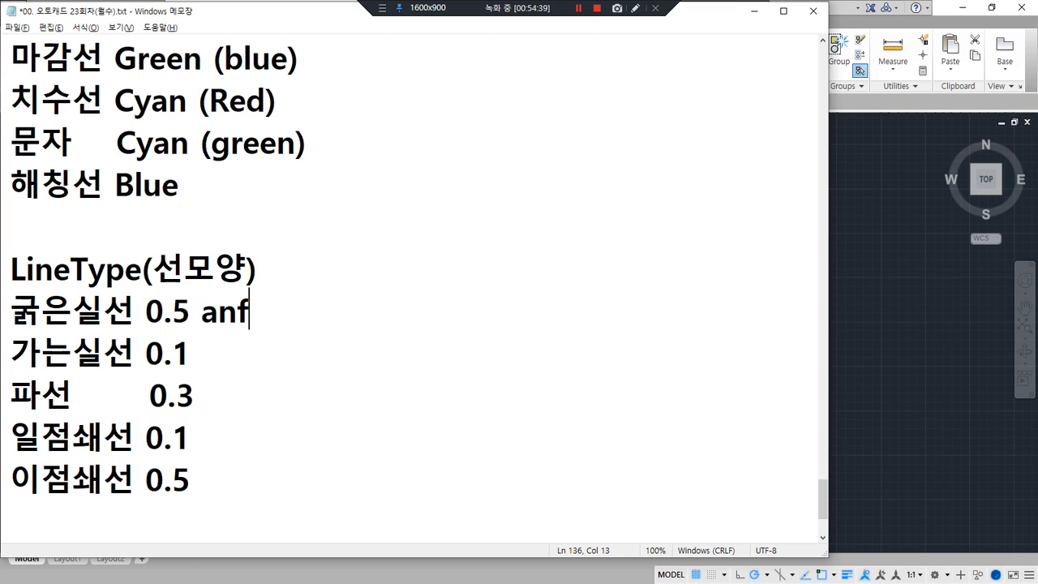
pyautogui.press('BackSpace')
pyautogui.press('BackSpace')
pyautogui.press('BackSpace')
pyautogui.write('dhgu')
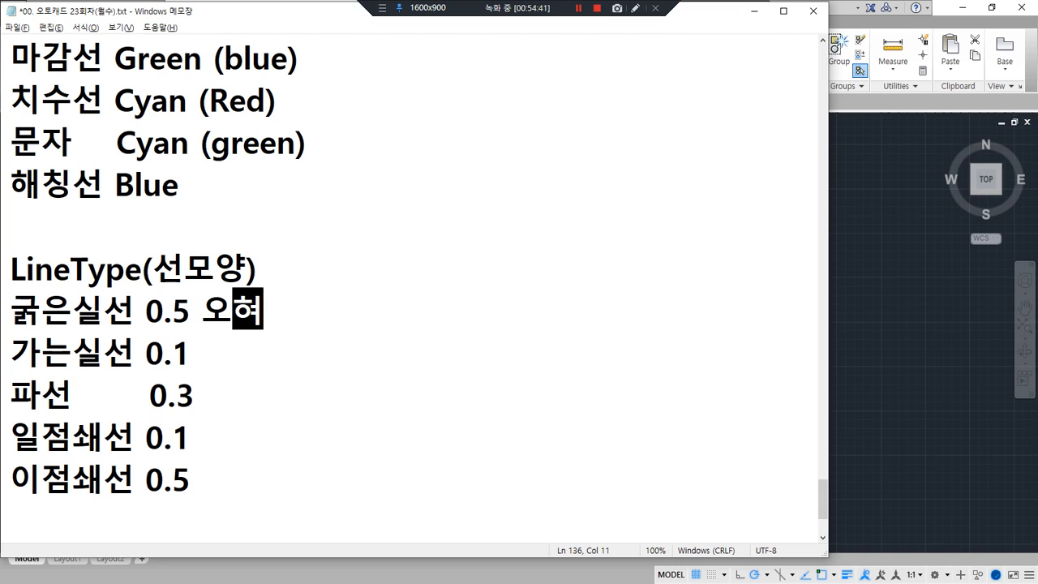
pyautogui.press('BackSpace')
pyautogui.press('BackSpace')
pyautogui.press('BackSpace')
pyautogui.write('dhlgud, eksaus')
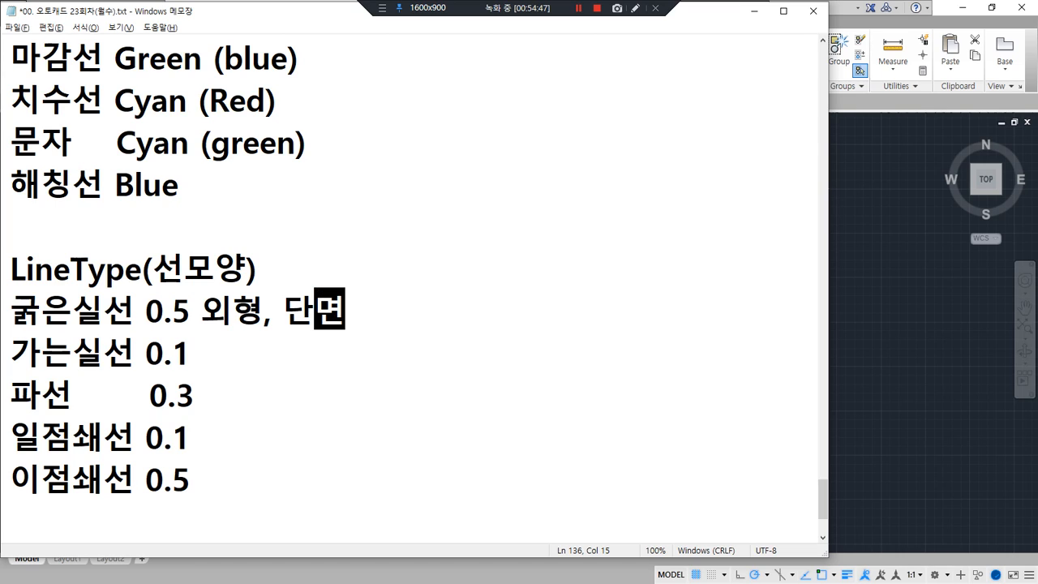
pyautogui.click(334, 359)
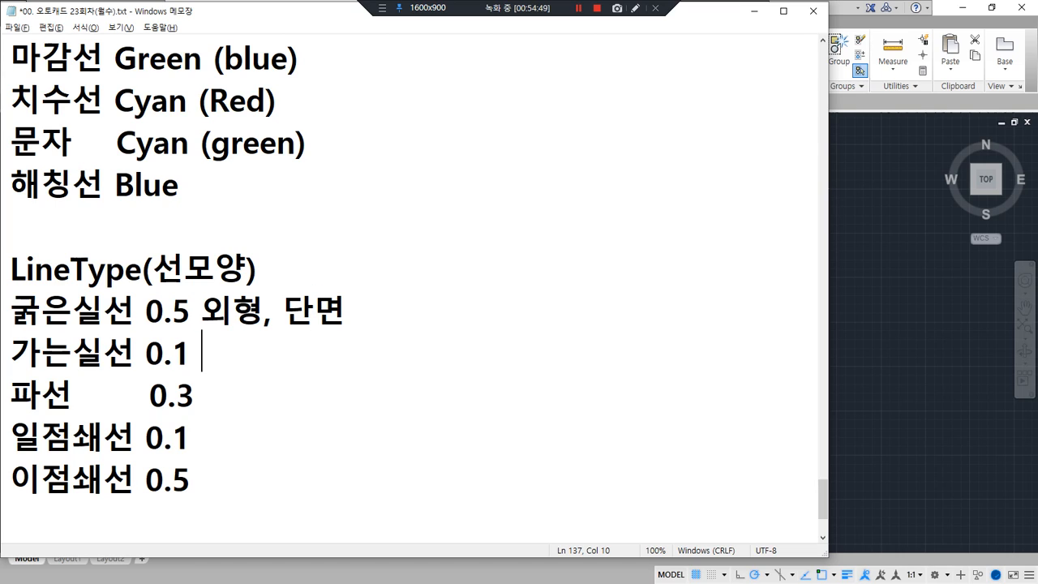
# Add the uses "그외모두" after the 0.1 width of 가는실선 and "물체의 숨은선" after the 0.3 width of 파선.
pyautogui.write('그외모두')
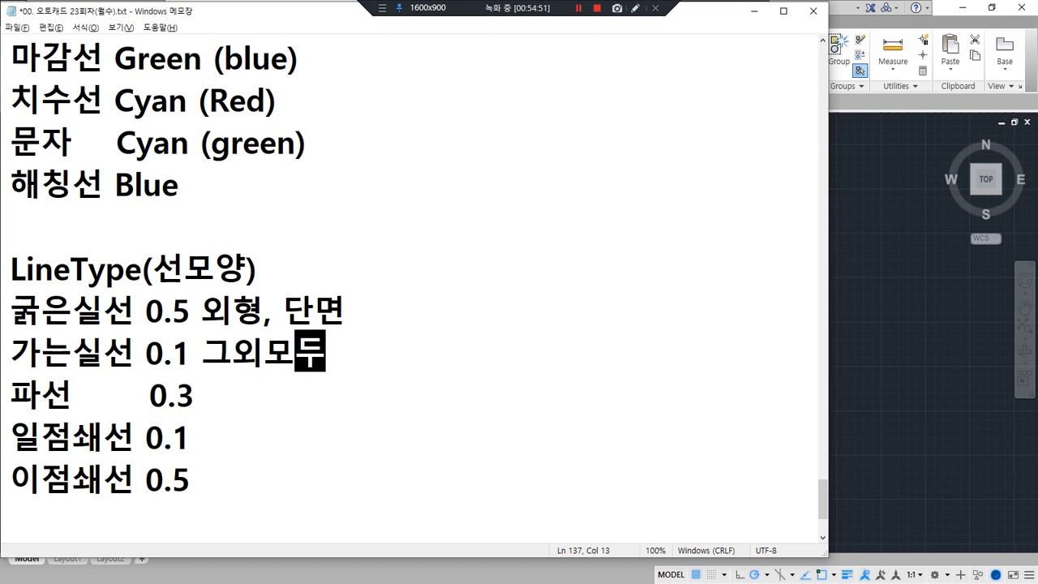
pyautogui.press('Down')
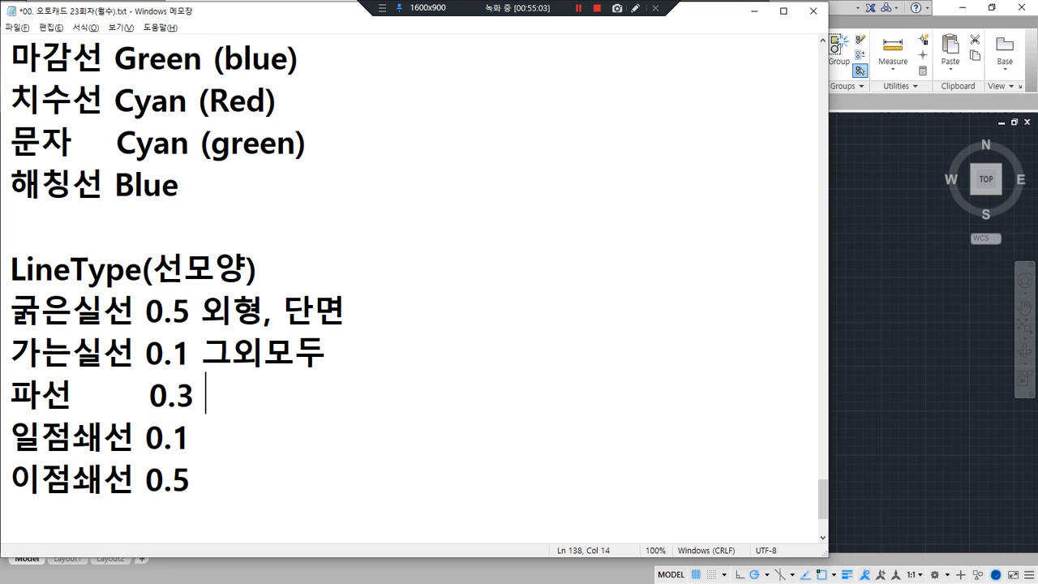
pyautogui.write('물')
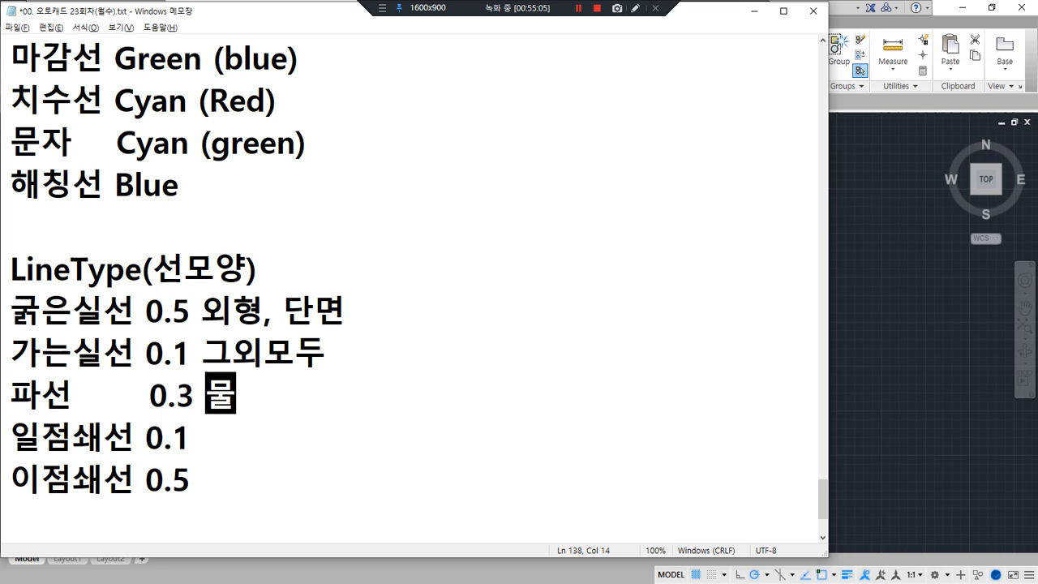
pyautogui.write('체ㅇ,')
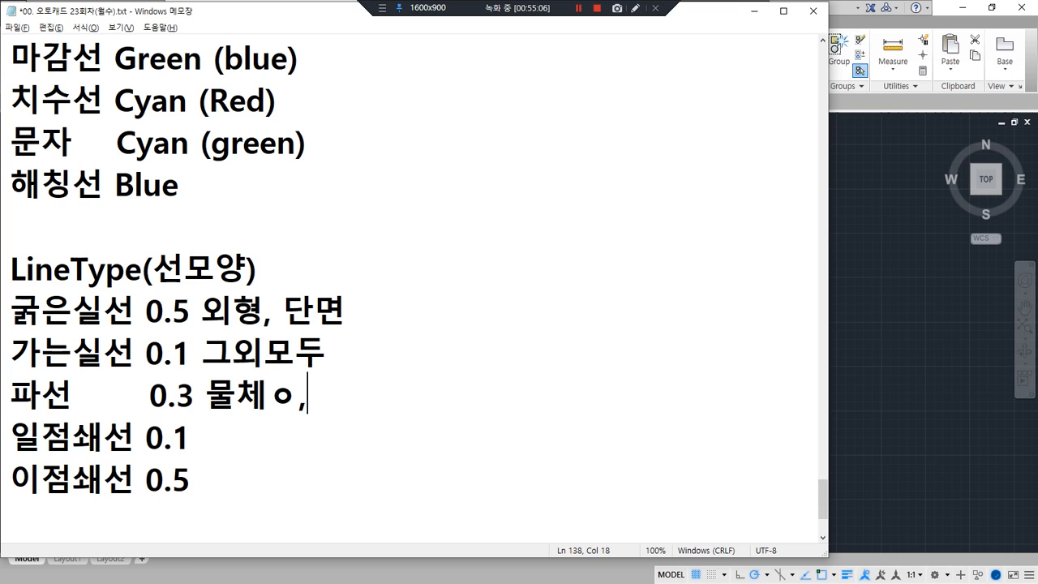
pyautogui.press('BackSpace')
pyautogui.press('BackSpace')
pyautogui.write('의 숨ㅅ')
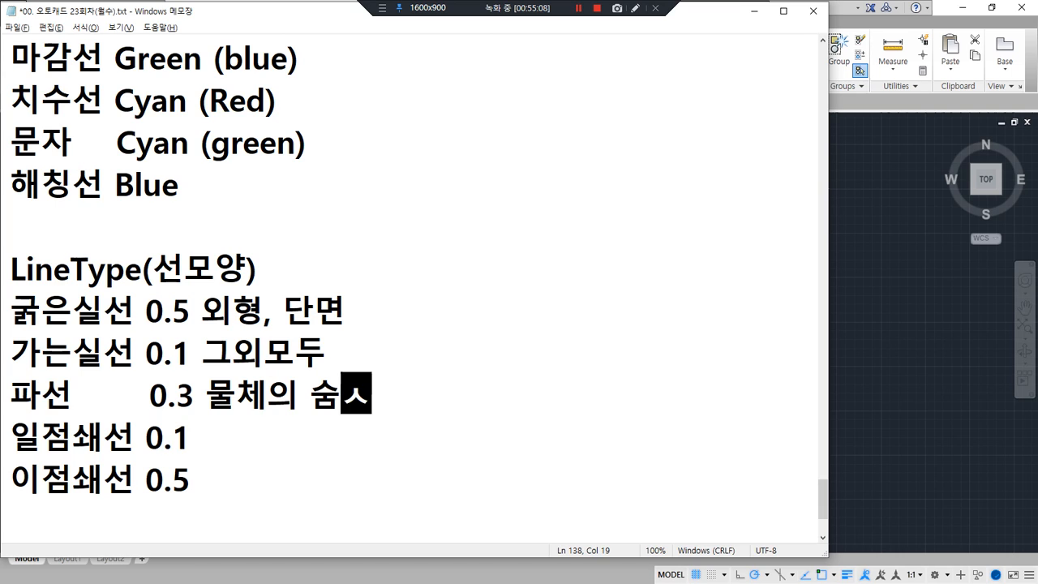
pyautogui.press('BackSpace')
pyautogui.write('은선')
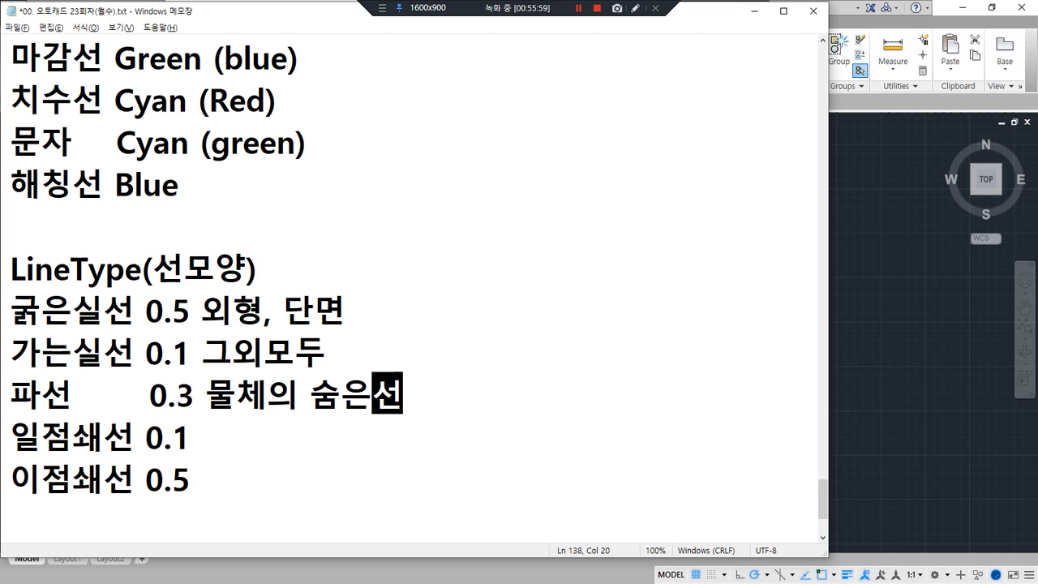
# Append the line name 은선 after "물체의 숨은선" on the 파선 line, keeping 일점쇄선 on its own line.
pyautogui.press('Right')
pyautogui.write('ㅇ')
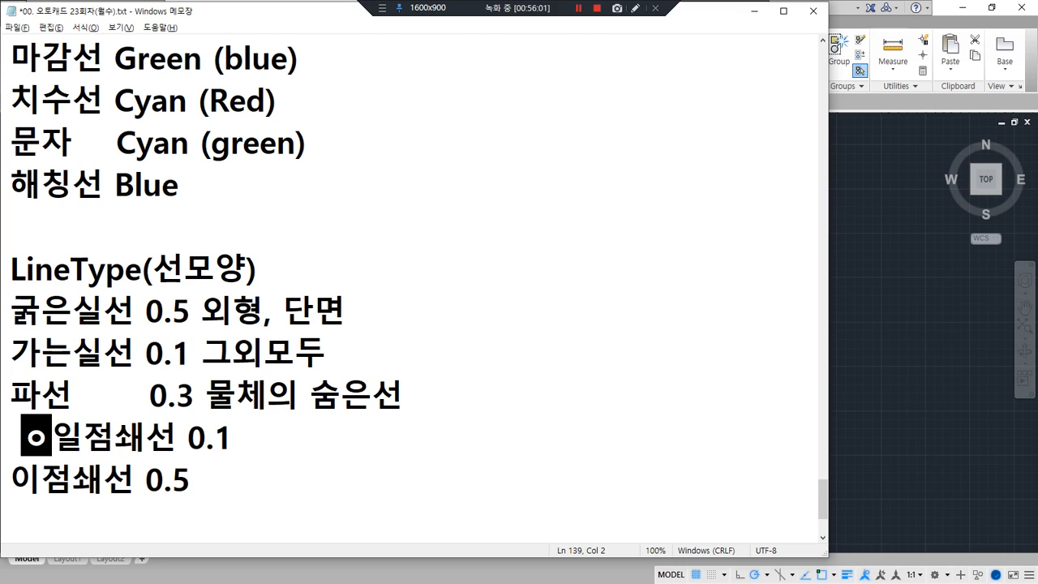
pyautogui.press('BackSpace')
pyautogui.press('BackSpace')
pyautogui.press('Left')
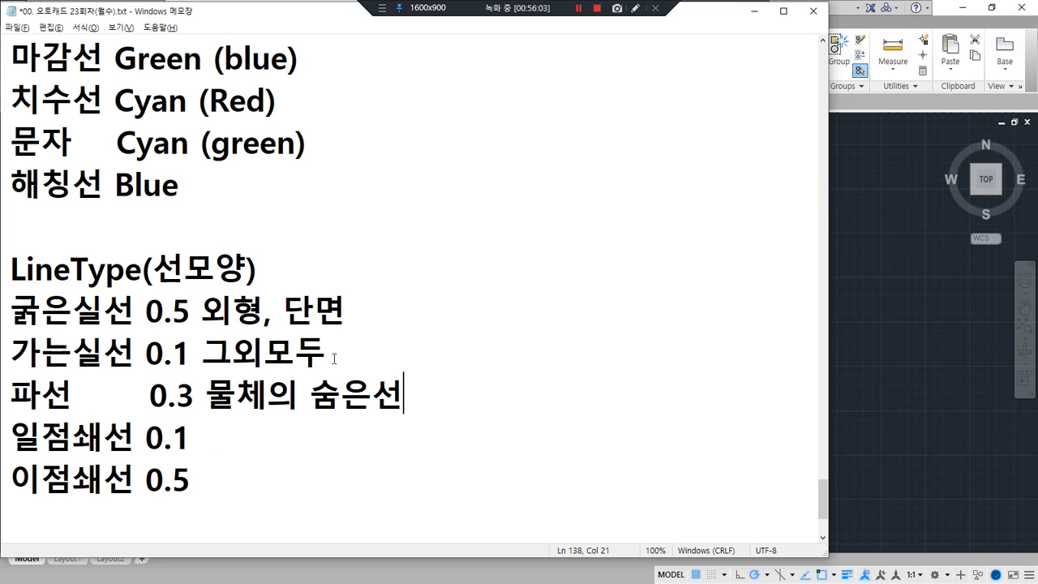
pyautogui.write('ㅇㄴ')
pyautogui.press('BackSpace')
pyautogui.press('BackSpace')
pyautogui.write('은선')
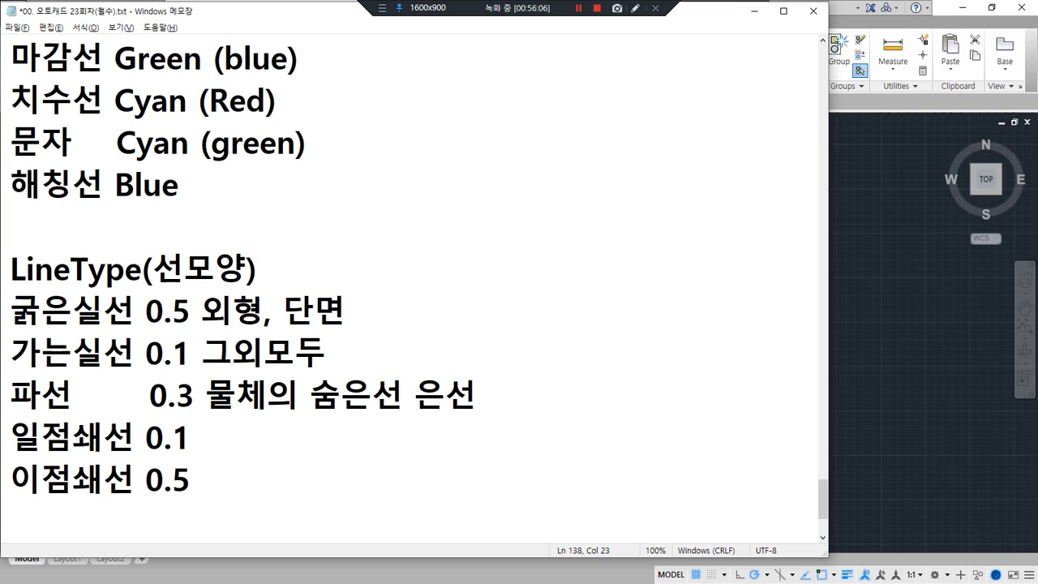
# Append the line name 외형선 after "외형, 단면" on the 굵은실선 line.
pyautogui.press('Up')
pyautogui.press('Up')
pyautogui.press('End')
pyautogui.write('ㅇ')
pyautogui.write('외형선')
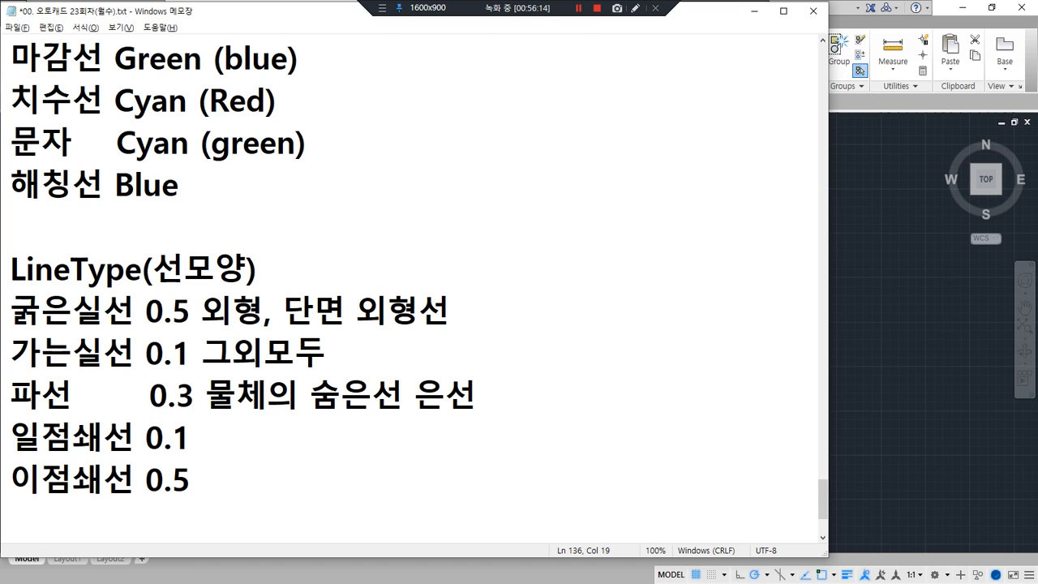
# Append 중심선 after the 0.1 width of 일점쇄선 and 가상실선 after the 0.5 width of 이점쇄선.
pyautogui.press('Down')
pyautogui.press('Down')
pyautogui.press('Down')
pyautogui.write('중심선')
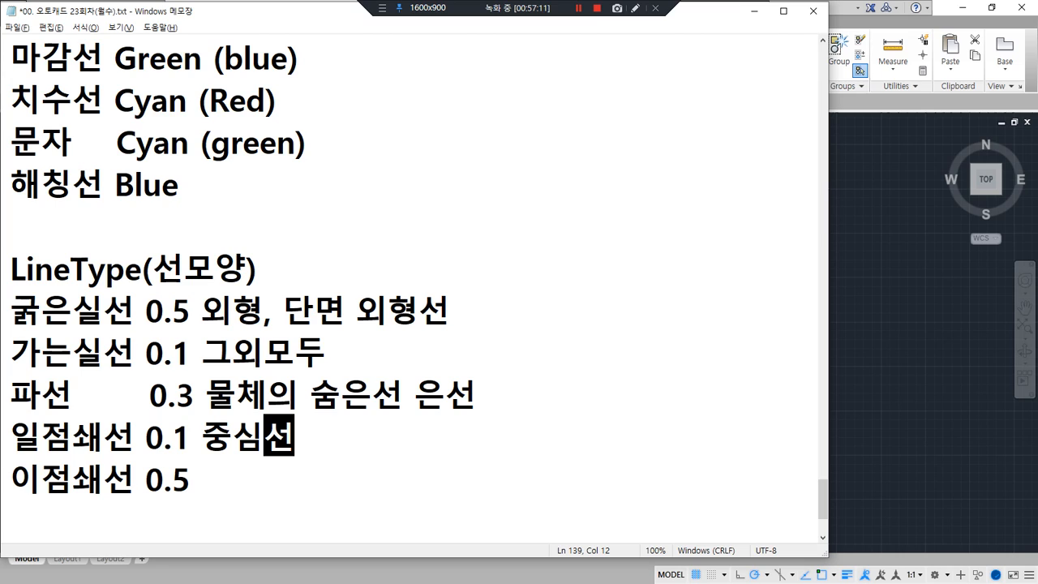
pyautogui.press('Down')
pyautogui.write('가')
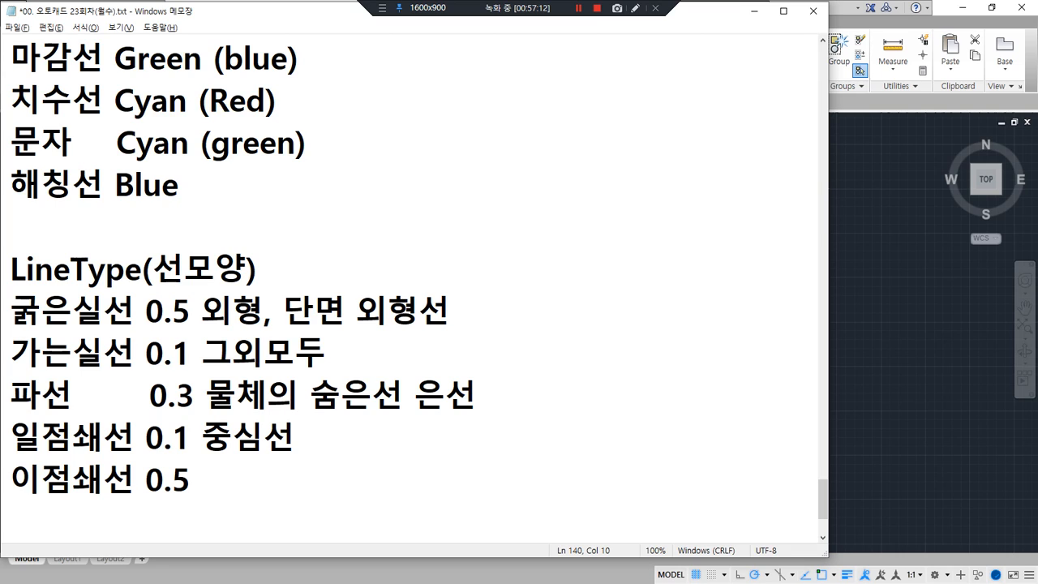
pyautogui.write('상실')
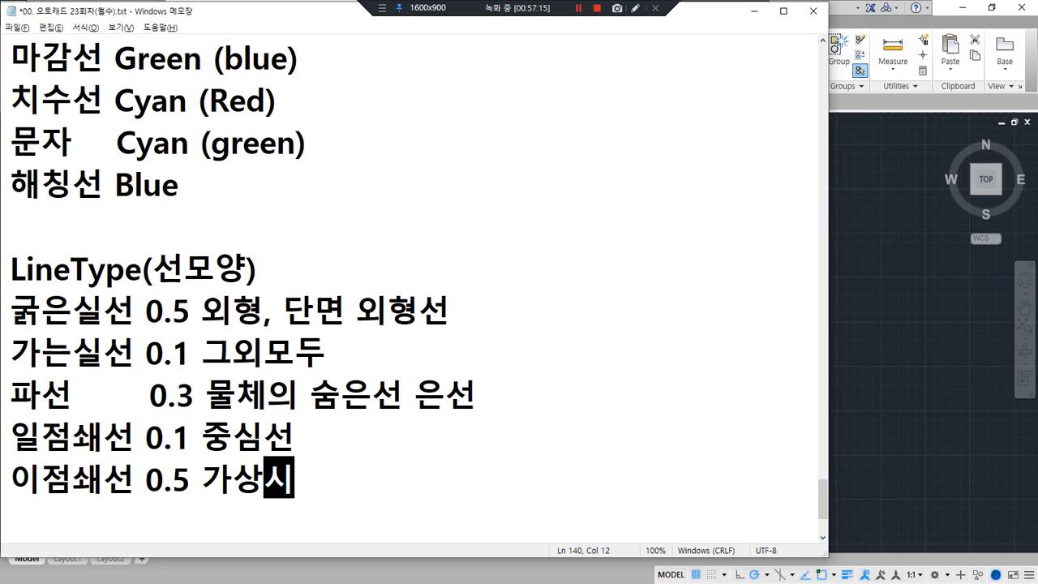
pyautogui.write('선')
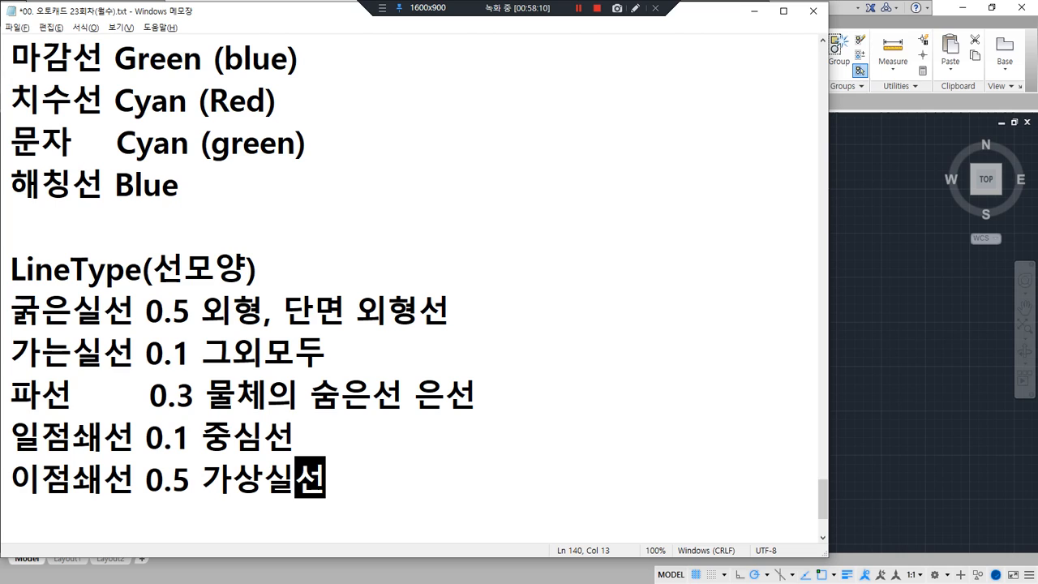
# Append the colour RED after 중심선 on the 일점쇄선 line.
pyautogui.press('Up')
pyautogui.press('Up')
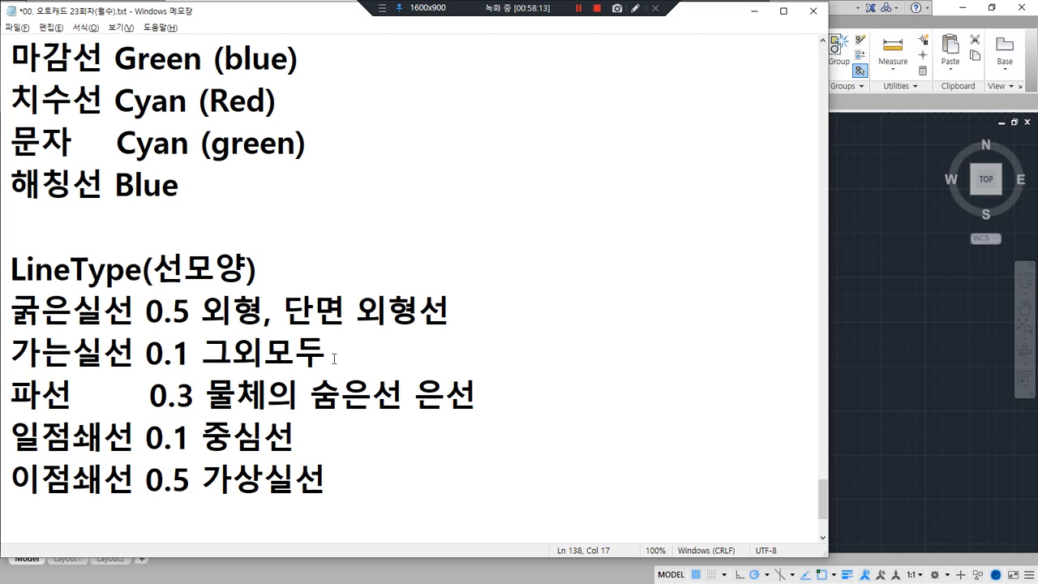
pyautogui.press('Down')
pyautogui.write('ㄲ')
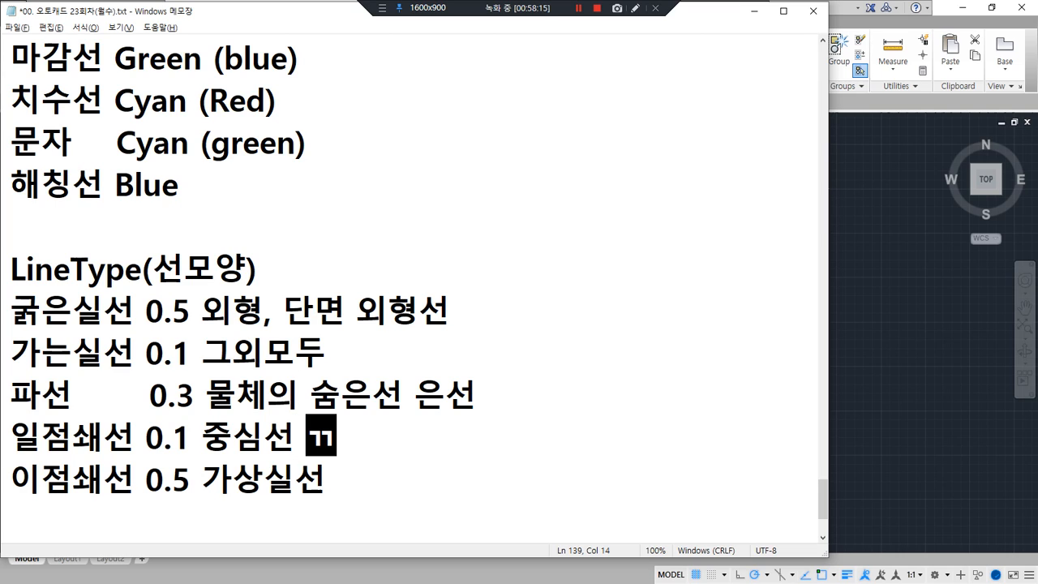
pyautogui.press('BackSpace')
pyautogui.write('RED')
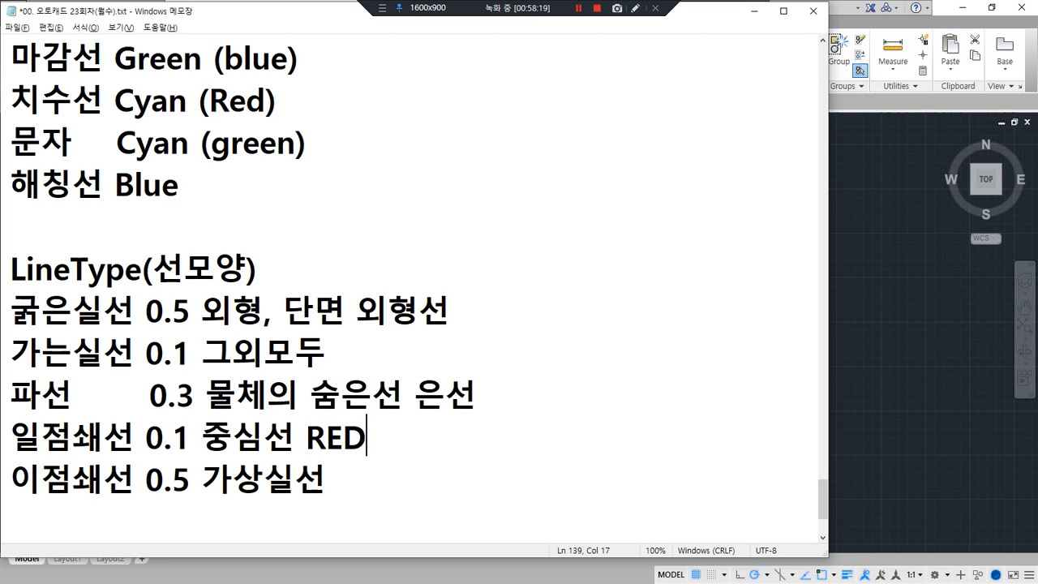
# Append the colours "Yellow, Green" after 외형선 on the 굵은실선 line.
pyautogui.press('Up')
pyautogui.press('Up')
pyautogui.press('Up')
pyautogui.press('End')
pyautogui.write('Yeloow')
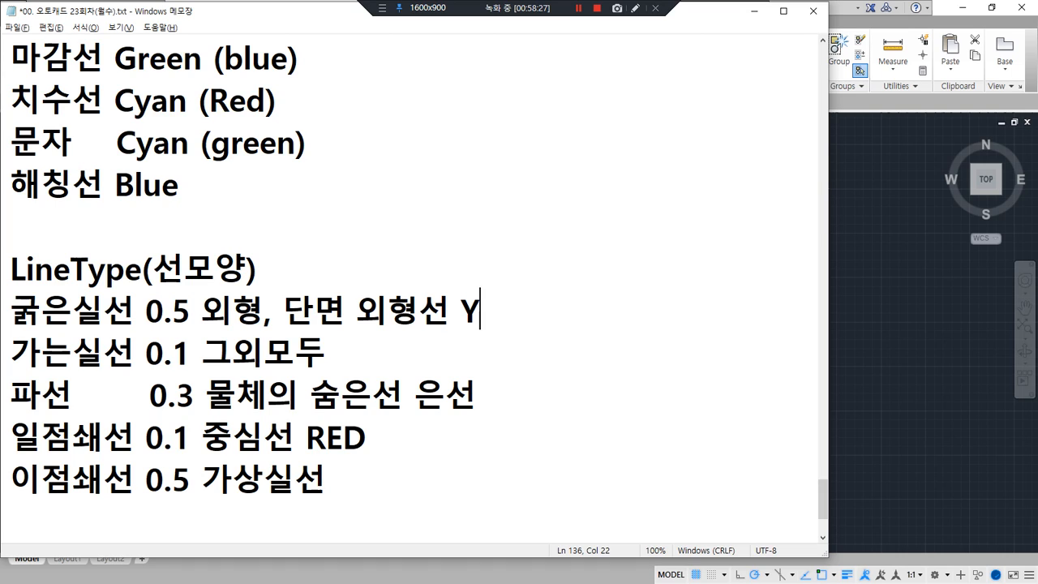
pyautogui.press('BackSpace')
pyautogui.press('BackSpace')
pyautogui.press('BackSpace')
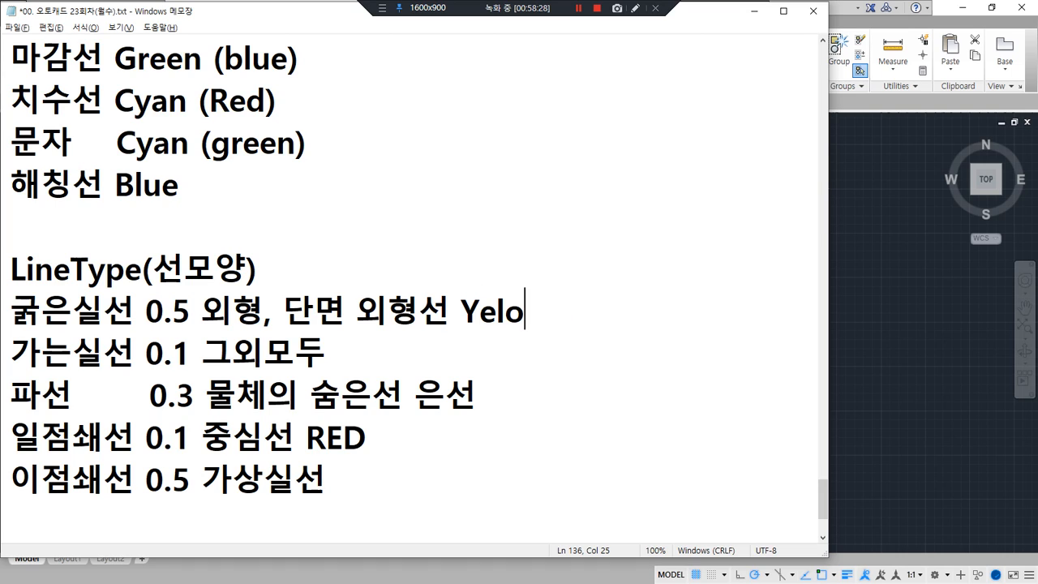
pyautogui.write('ow,')
pyautogui.press('BackSpace')
pyautogui.press('BackSpace')
pyautogui.press('BackSpace')
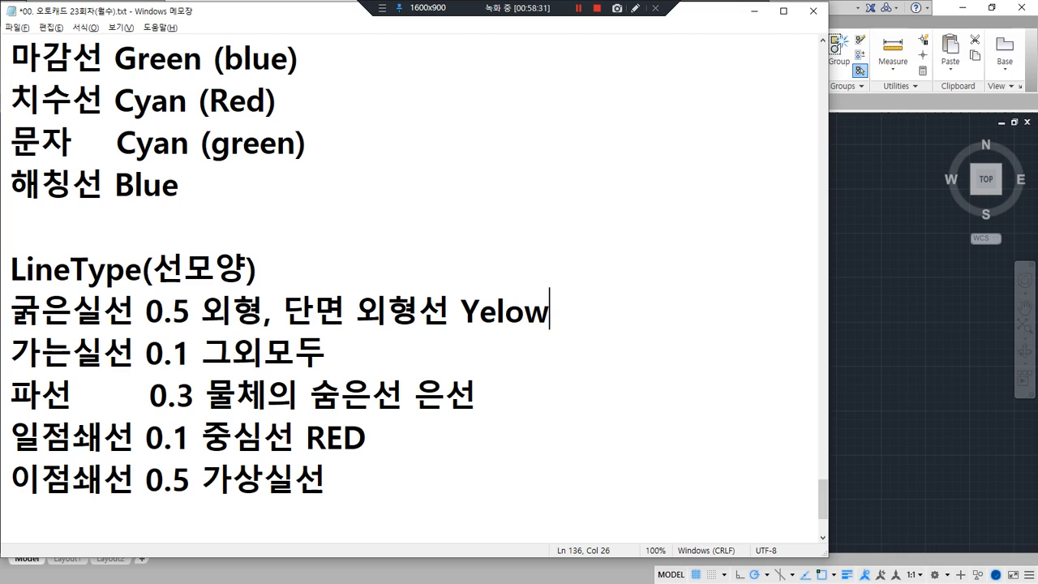
pyautogui.write('low,')
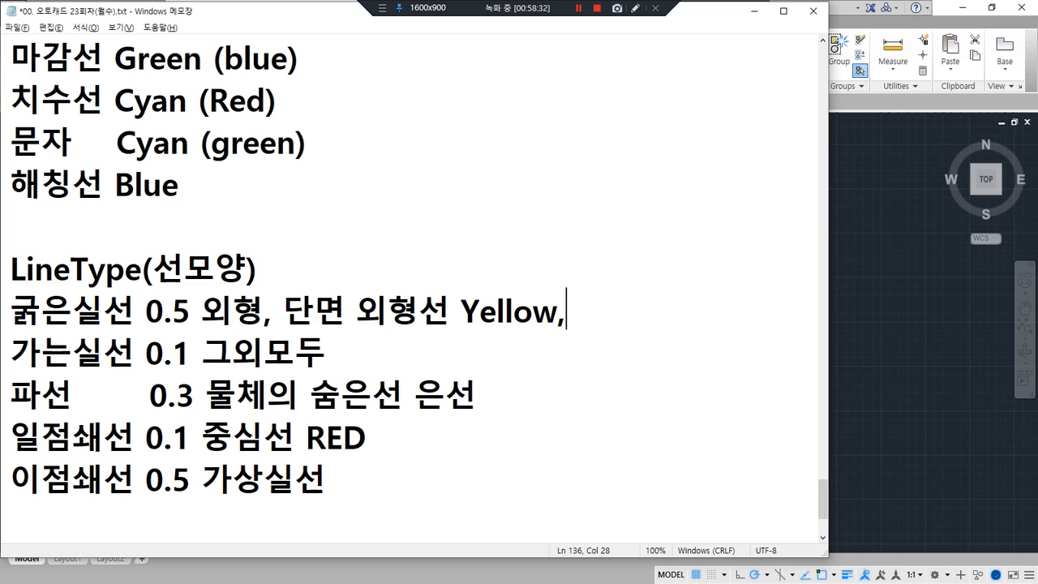
pyautogui.write(' Green')
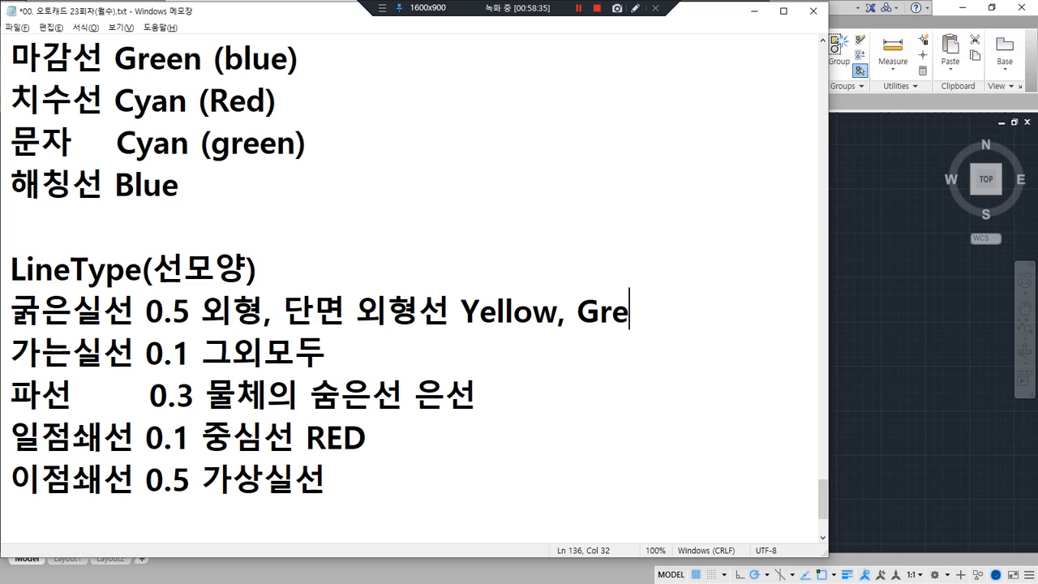
pyautogui.press('BackSpace')
pyautogui.write('en')
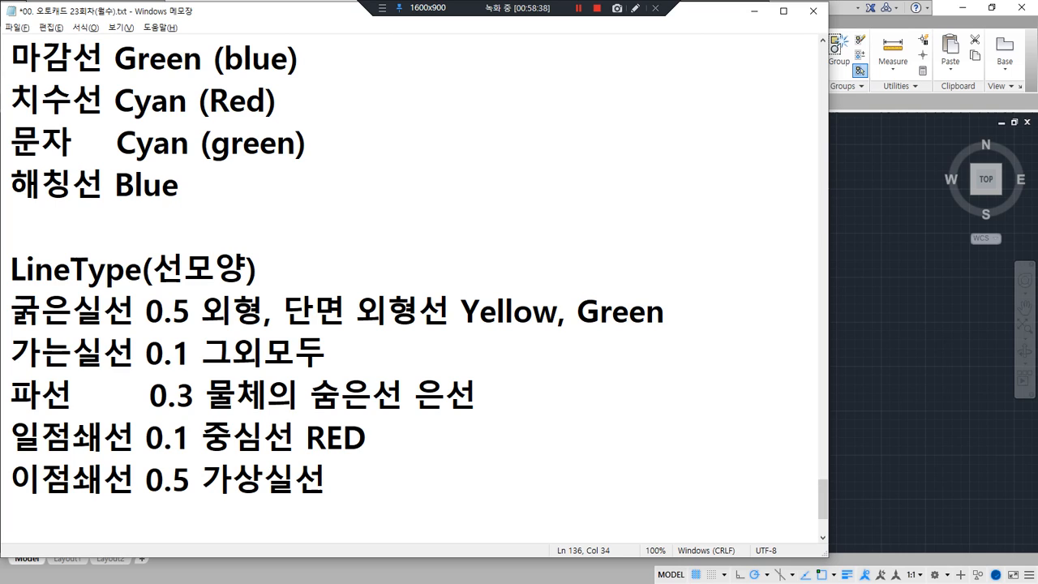
# Append the colour Yellow after 은선 on the 파선 line.
pyautogui.click(335, 358)
pyautogui.press('Down')
pyautogui.press('End')
pyautogui.write('Yel')
pyautogui.press('BackSpace')
pyautogui.write('el')
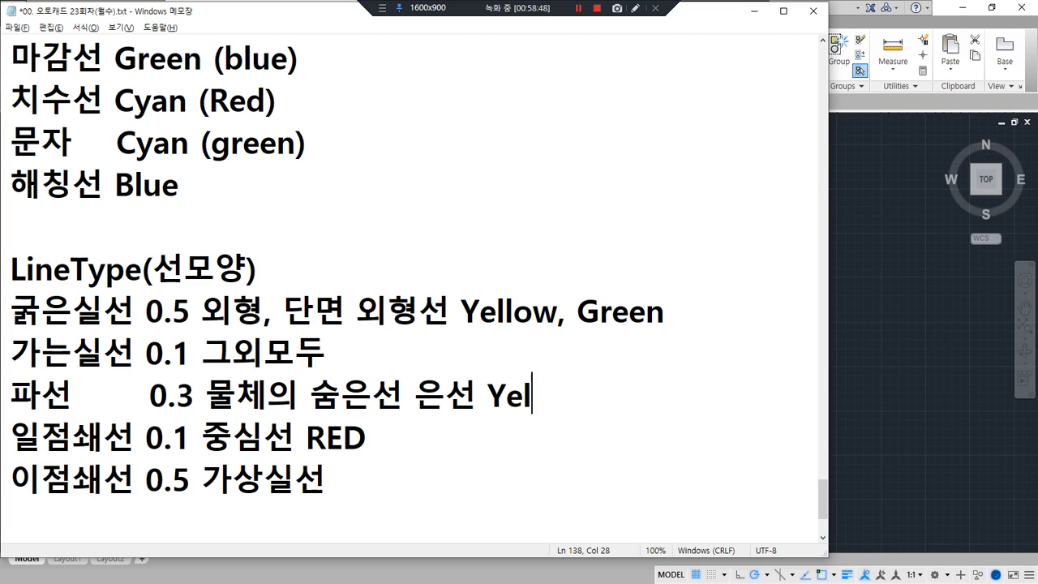
pyautogui.write('low')
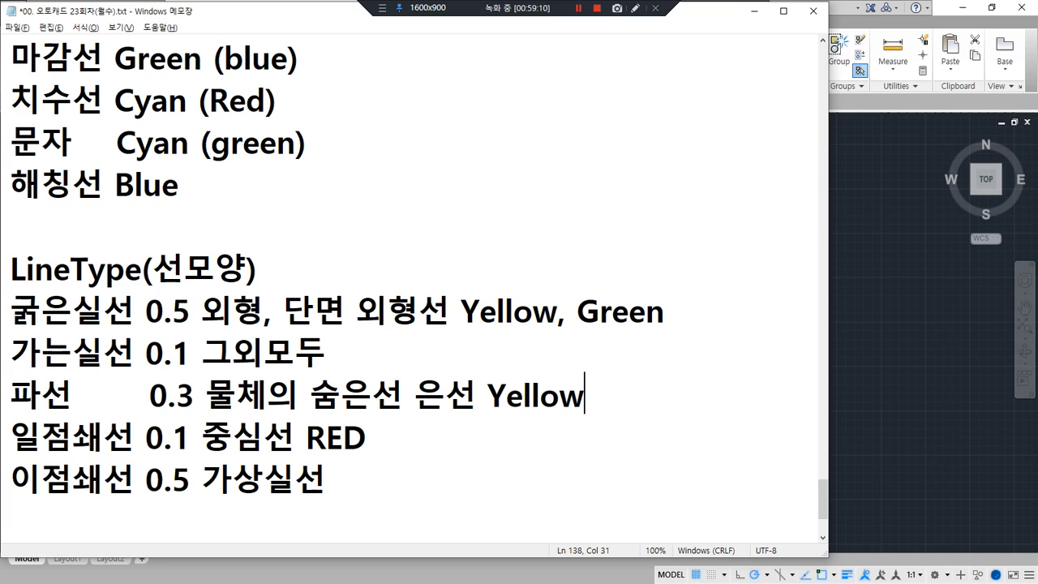
# Switch to AutoCAD and open the Layer Properties Manager.
pyautogui.click(863, 261)
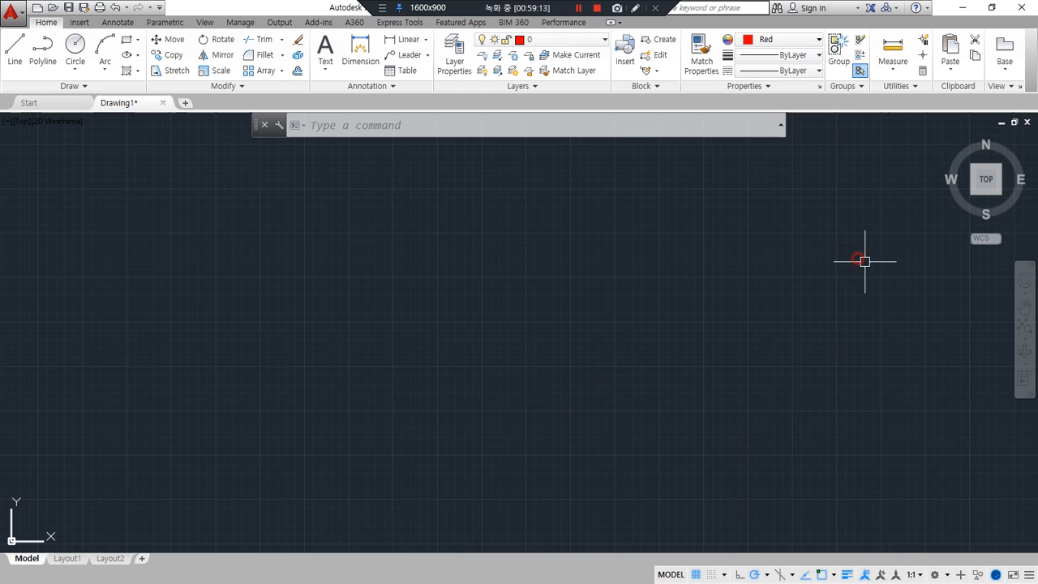
pyautogui.write('la')
pyautogui.press('Return')
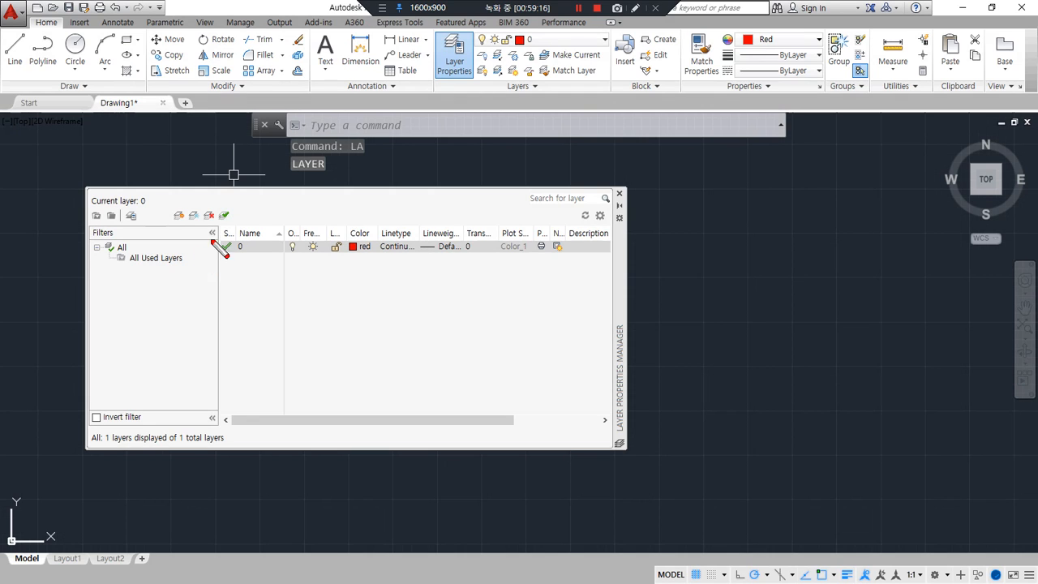
pyautogui.moveTo(197, 236)
pyautogui.mouseDown()
pyautogui.moveTo(214, 202)
pyautogui.moveTo(224, 234)
pyautogui.moveTo(211, 233)
pyautogui.mouseUp()
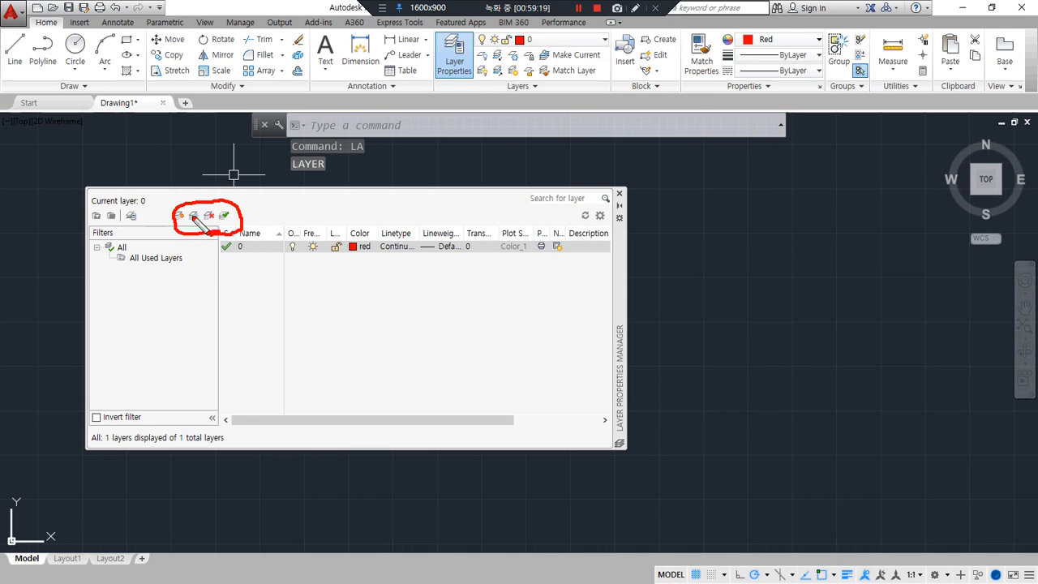
pyautogui.hotkey('ctrl', 'z')
pyautogui.moveTo(169, 176)
pyautogui.mouseDown()
pyautogui.moveTo(180, 206)
pyautogui.moveTo(161, 193)
pyautogui.mouseUp()
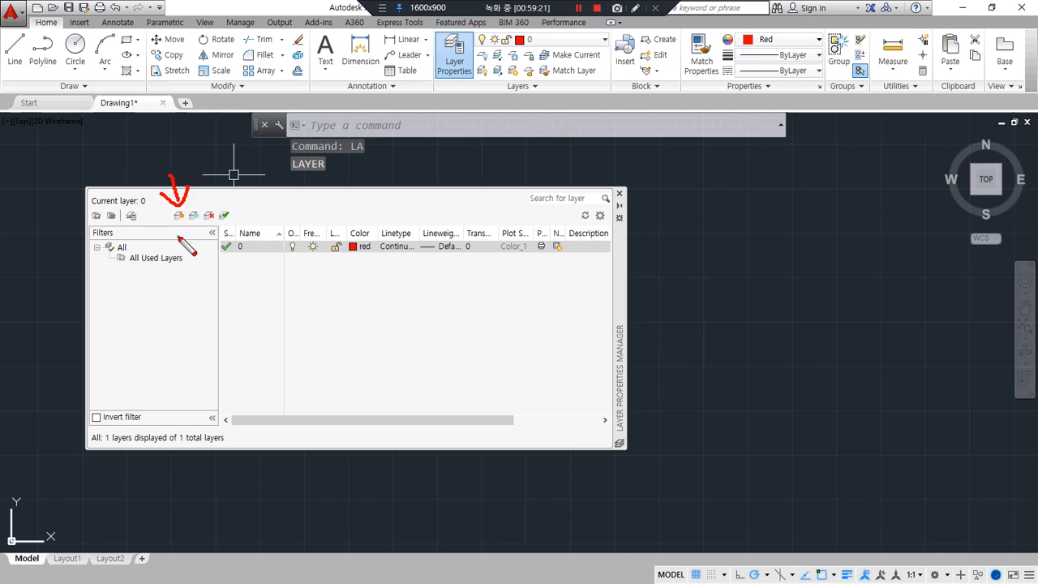
pyautogui.press('Escape')
# Create a new layer named 중심선 and set its colour to red.
pyautogui.click(178, 216)
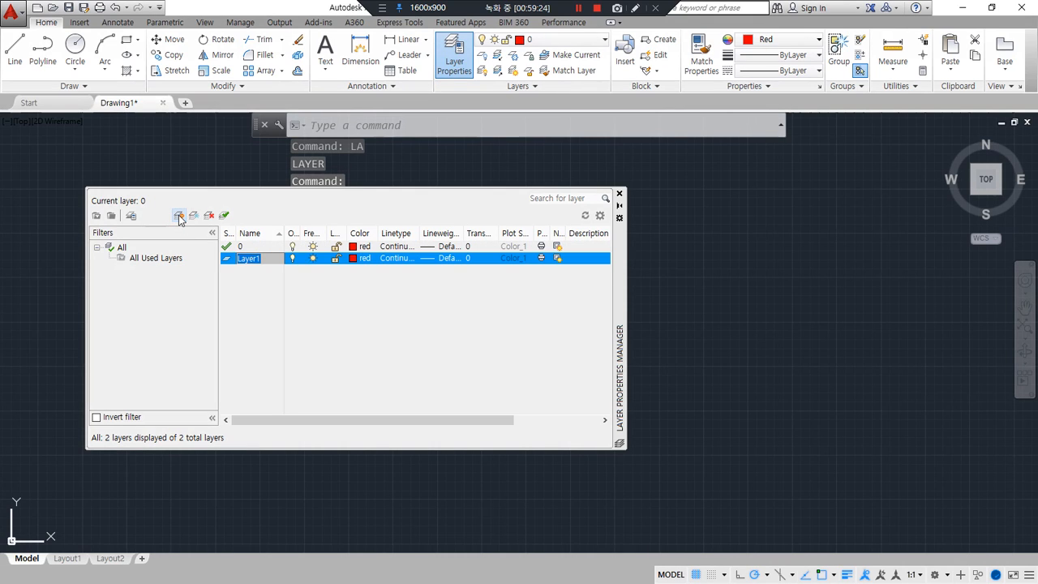
pyautogui.write('중심선')
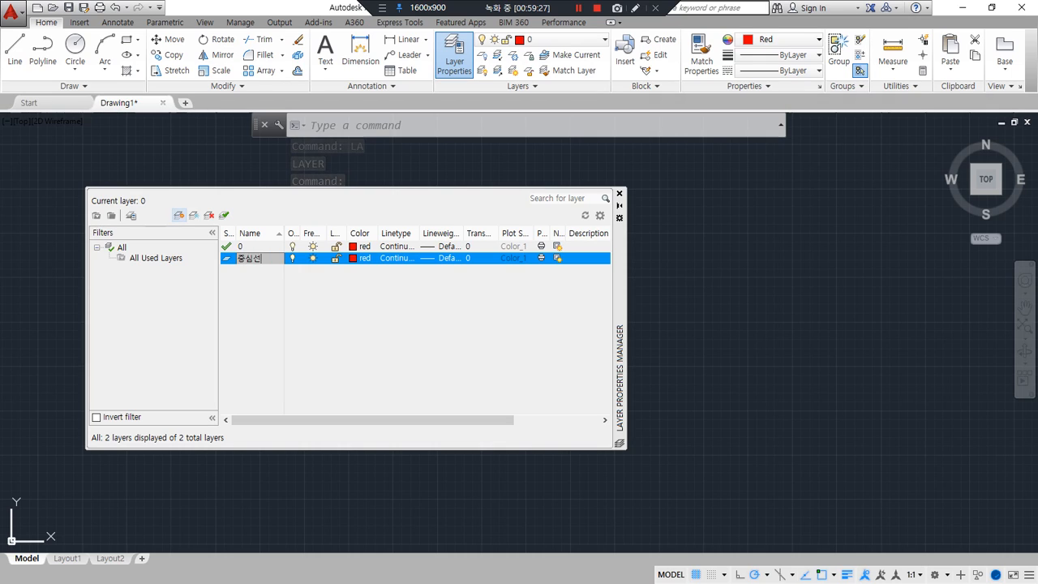
pyautogui.press('Return')
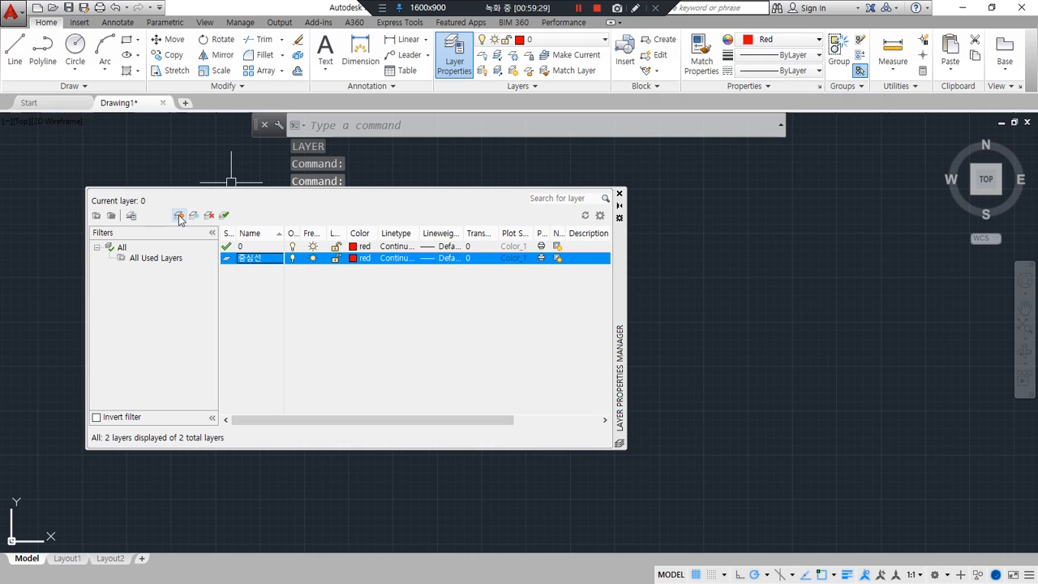
pyautogui.click(361, 258)
pyautogui.click(418, 327)
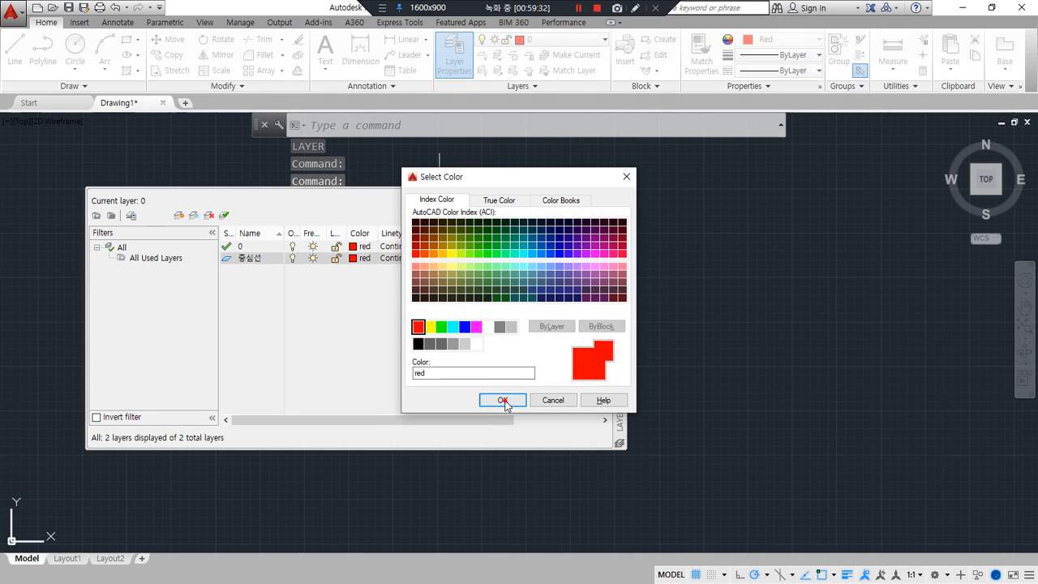
pyautogui.click(503, 400)
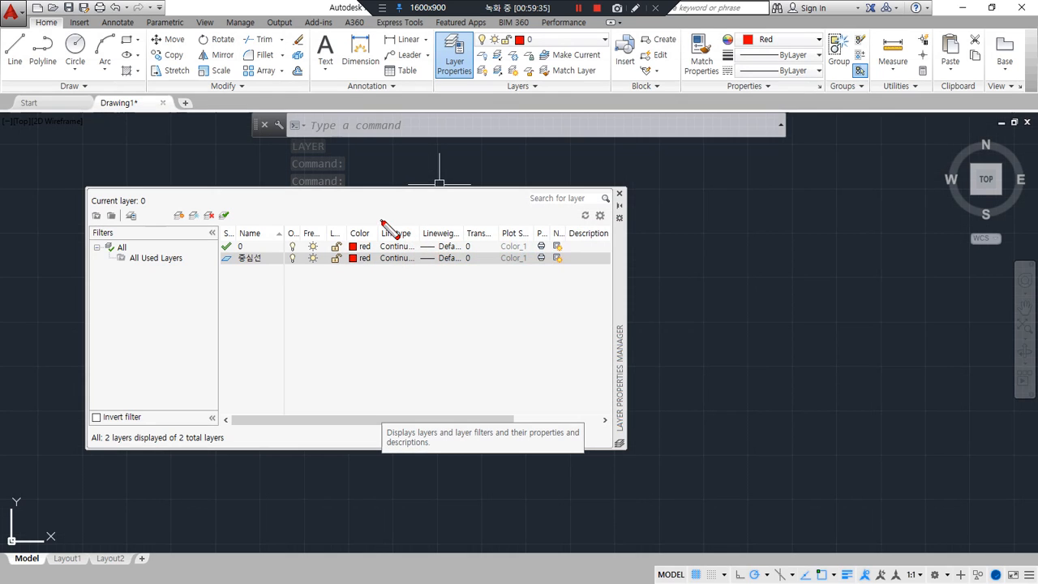
pyautogui.moveTo(381, 220)
pyautogui.mouseDown()
pyautogui.moveTo(417, 280)
pyautogui.moveTo(393, 218)
pyautogui.mouseUp()
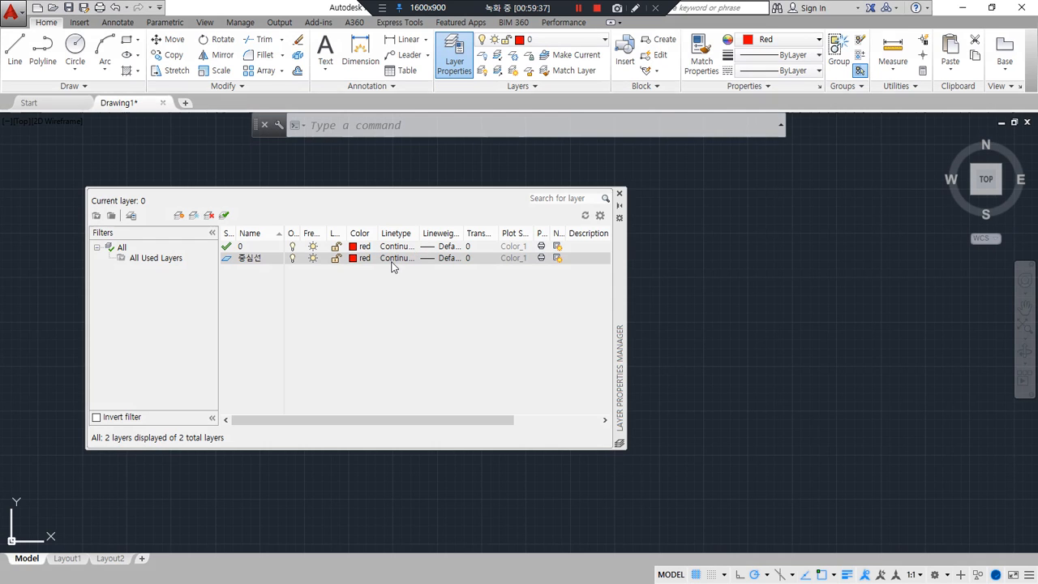
# Open the list of loadable linetypes for the 중심선 layer and enlarge its dialog to show more entries.
pyautogui.click(395, 260)
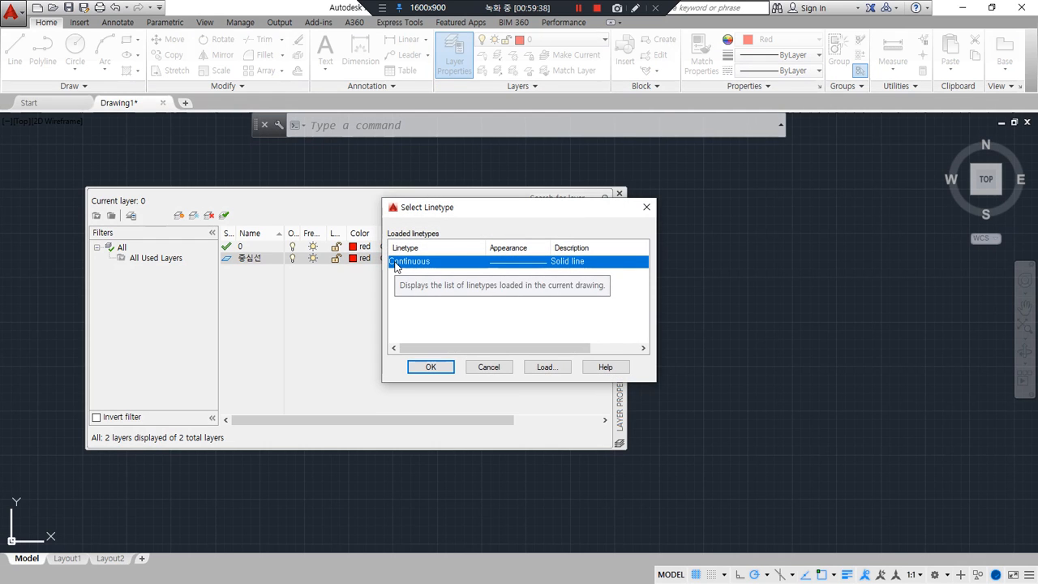
pyautogui.moveTo(480, 309)
pyautogui.mouseDown()
pyautogui.moveTo(459, 316)
pyautogui.moveTo(445, 240)
pyautogui.moveTo(558, 299)
pyautogui.moveTo(443, 308)
pyautogui.moveTo(496, 309)
pyautogui.moveTo(477, 309)
pyautogui.mouseUp()
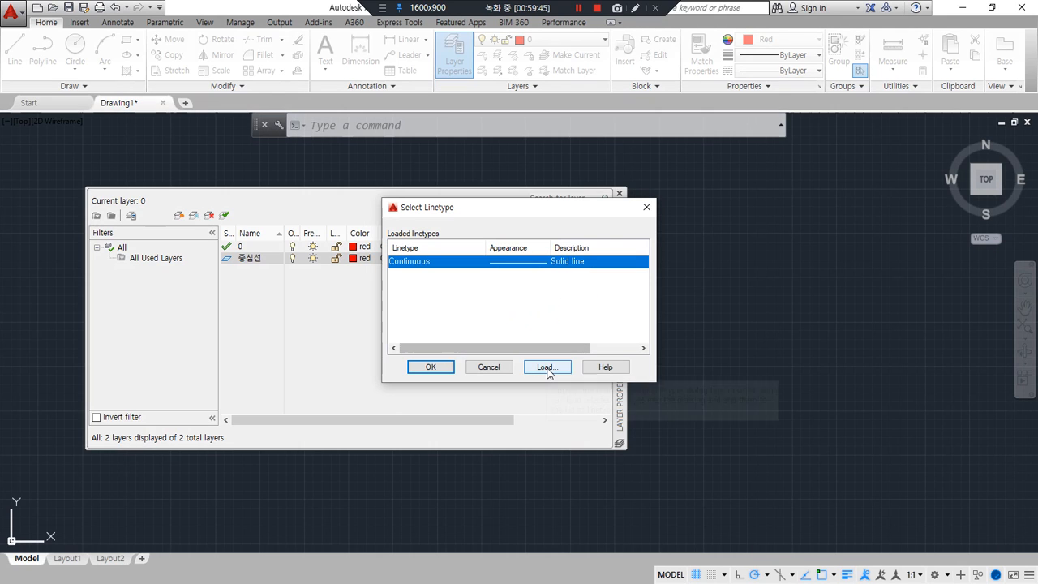
pyautogui.moveTo(553, 378)
pyautogui.mouseDown()
pyautogui.moveTo(530, 363)
pyautogui.moveTo(579, 366)
pyautogui.moveTo(563, 387)
pyautogui.moveTo(516, 359)
pyautogui.moveTo(570, 392)
pyautogui.moveTo(554, 340)
pyautogui.moveTo(575, 388)
pyautogui.mouseUp()
pyautogui.press('Escape')
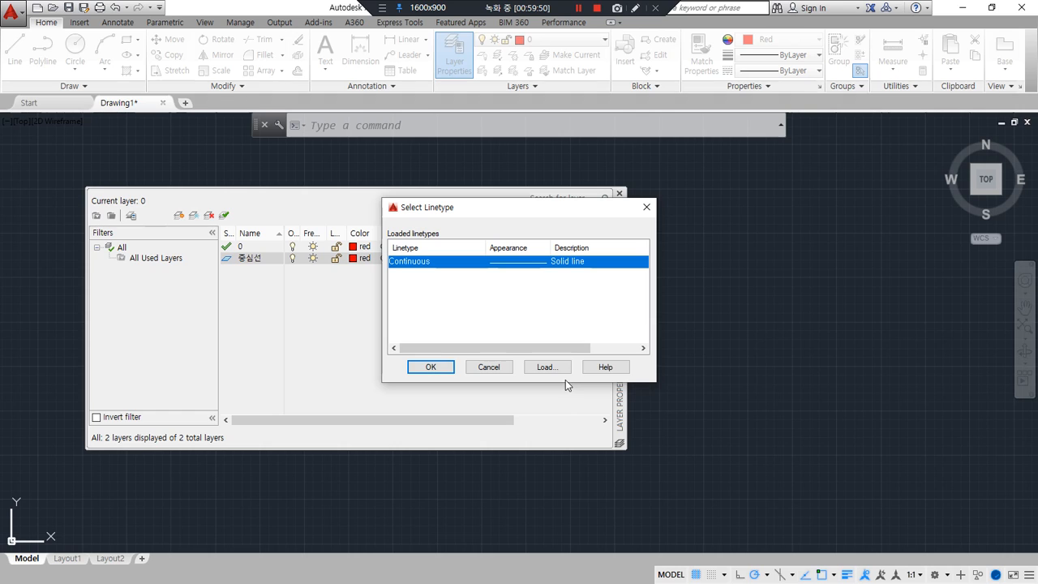
pyautogui.click(545, 366)
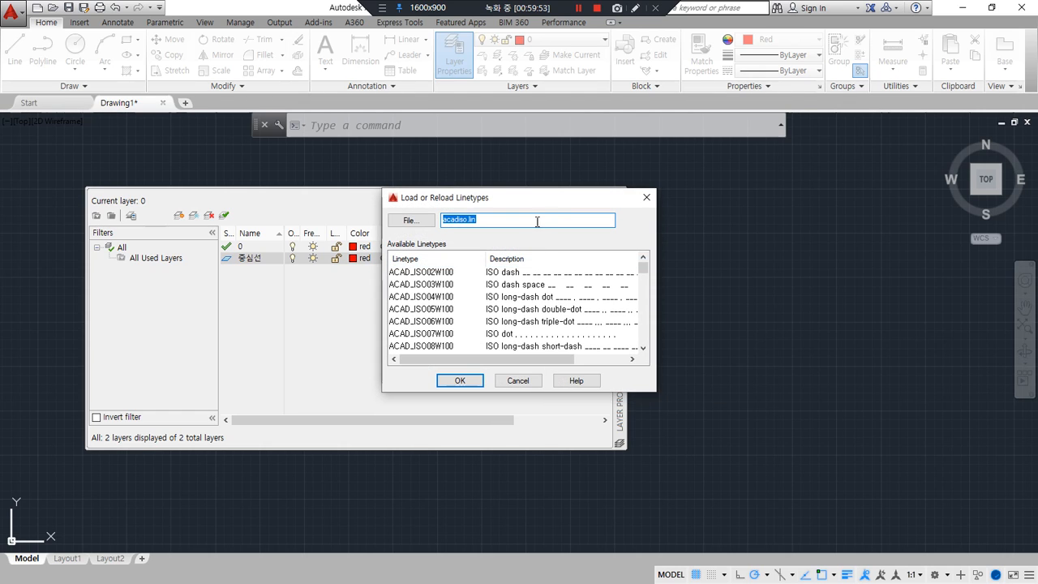
pyautogui.moveTo(542, 198); pyautogui.dragTo(703, 112)
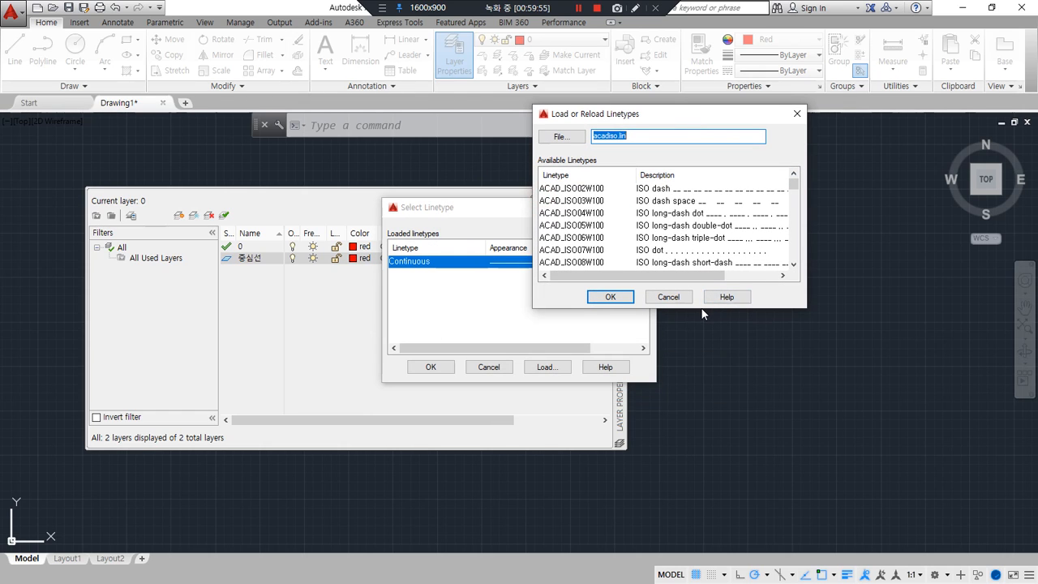
pyautogui.moveTo(701, 309); pyautogui.dragTo(724, 579)
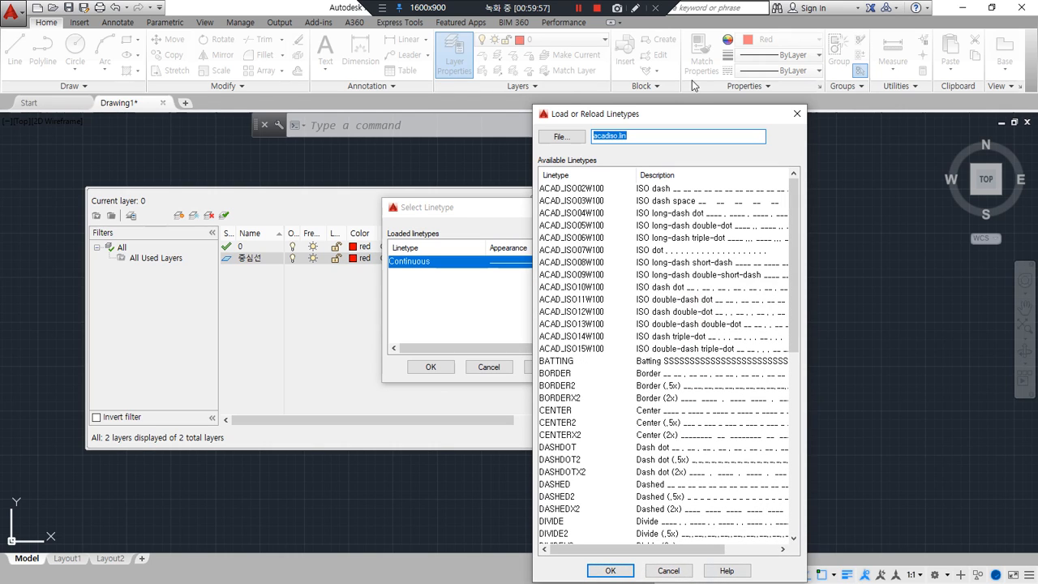
pyautogui.moveTo(682, 104); pyautogui.dragTo(763, 42)
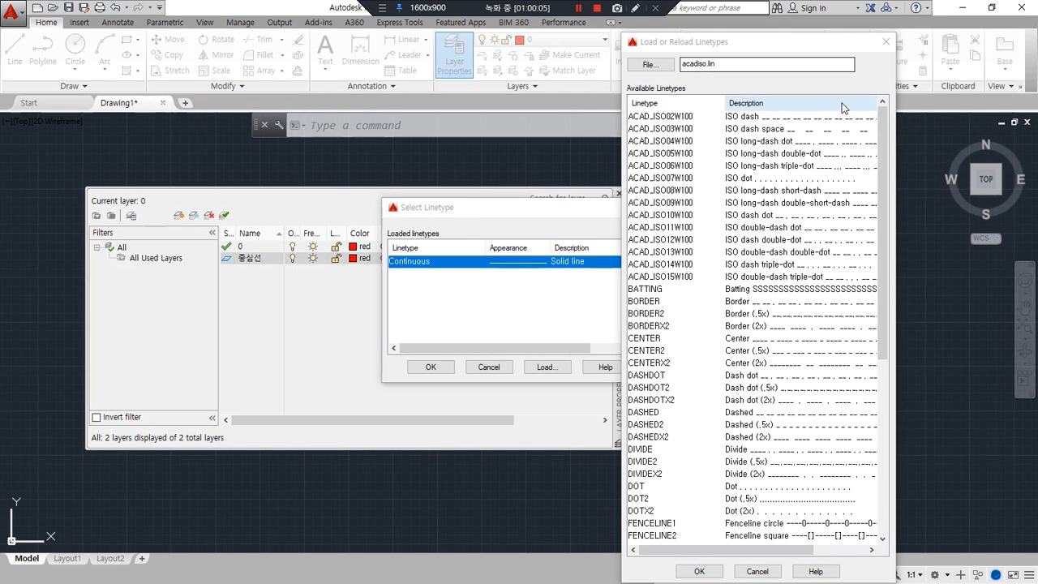
# Load the BATTING, CENTER, HIDDEN and PHANTOM linetypes from acadiso.lin into the drawing.
pyautogui.click(661, 165)
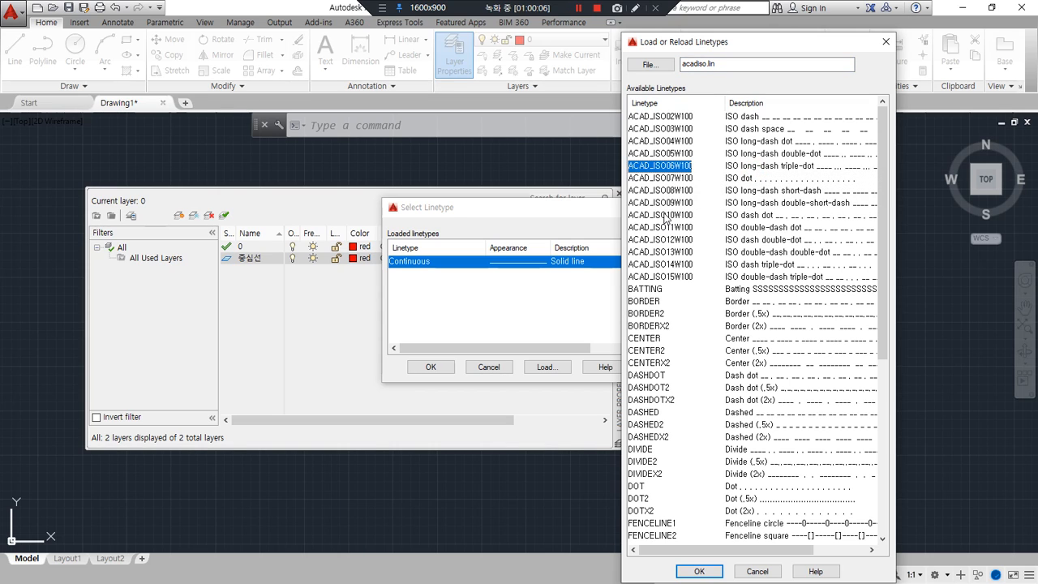
pyautogui.click(665, 256)
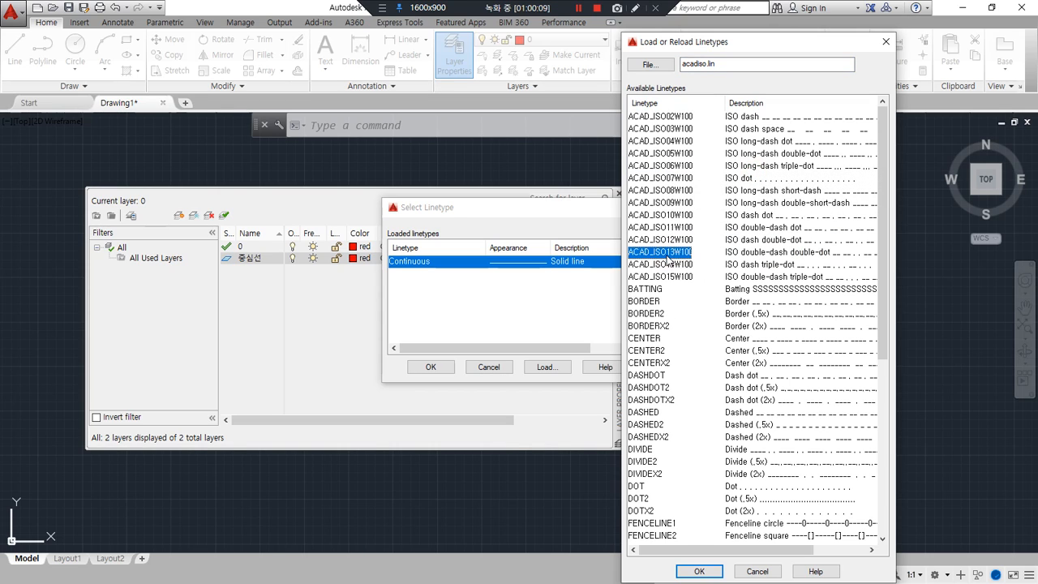
pyautogui.click(649, 289)
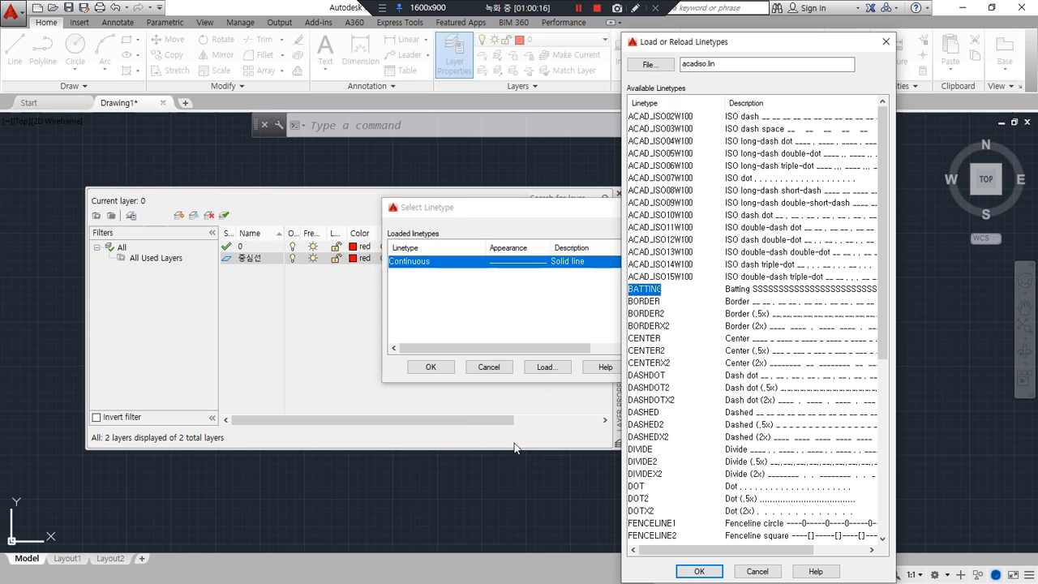
pyautogui.keyDown('ctrl'); pyautogui.click(649, 339); pyautogui.keyUp('ctrl')
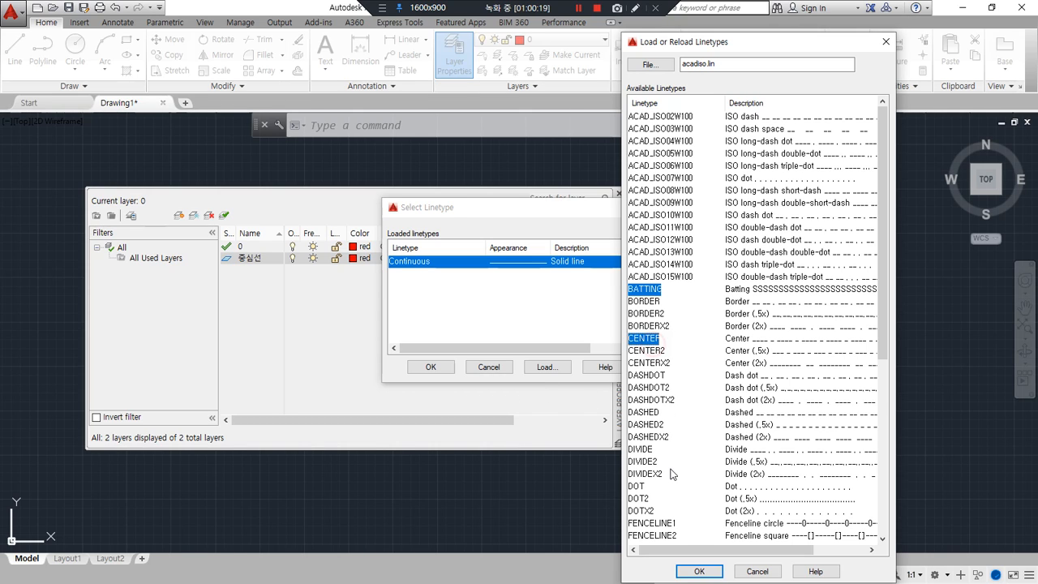
pyautogui.scroll(-2, 674, 463)
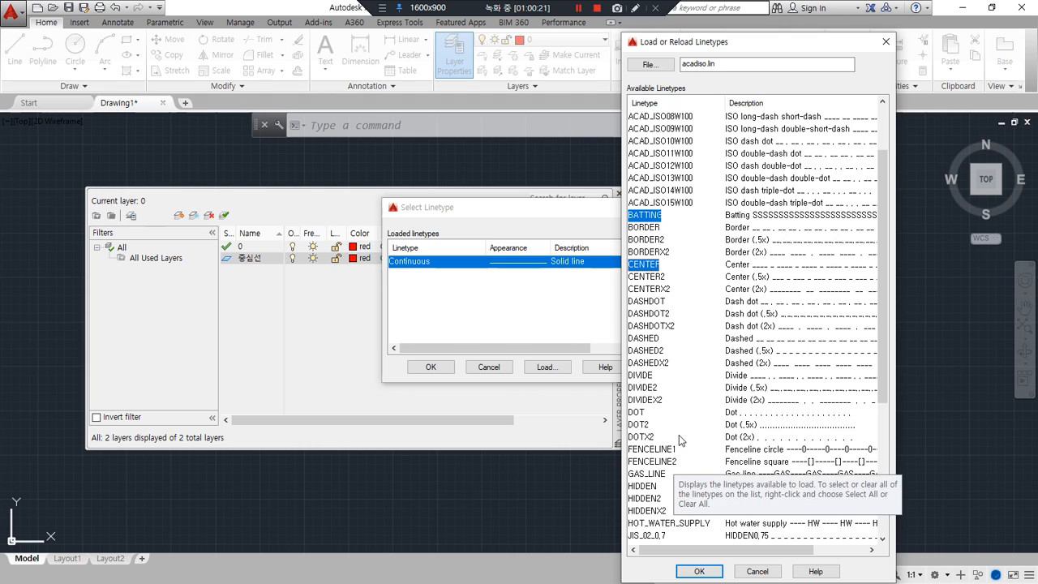
pyautogui.scroll(-2, 679, 435)
pyautogui.keyDown('ctrl'); pyautogui.click(644, 412); pyautogui.keyUp('ctrl')
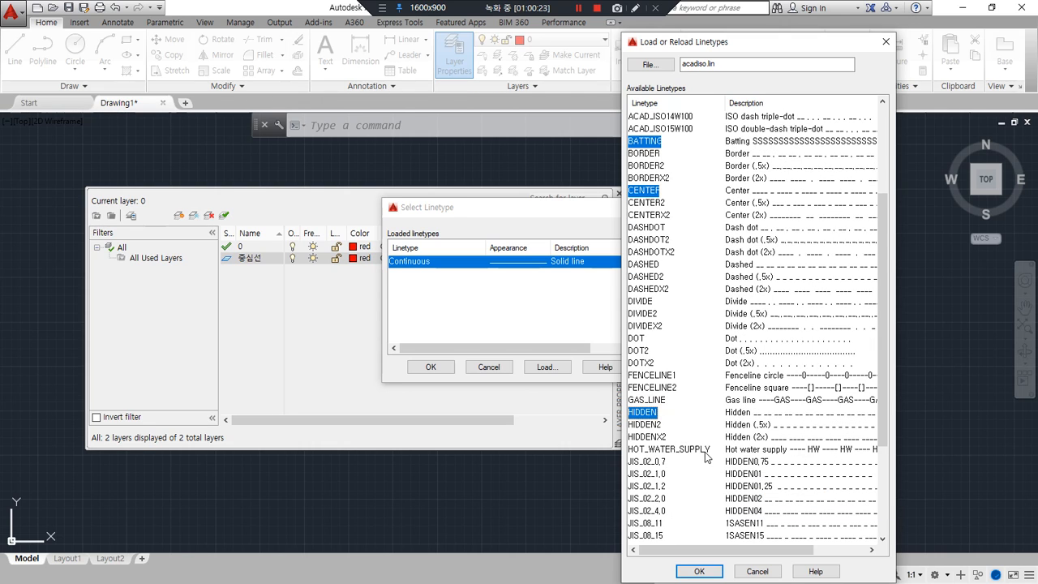
pyautogui.scroll(-4, 705, 457)
pyautogui.keyDown('ctrl'); pyautogui.click(647, 486); pyautogui.keyUp('ctrl')
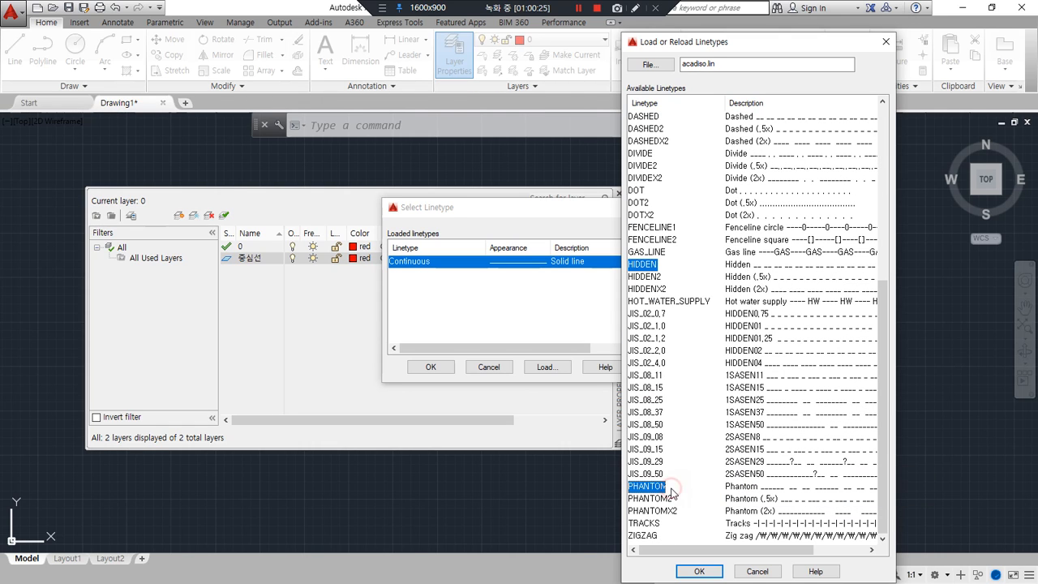
pyautogui.click(713, 573)
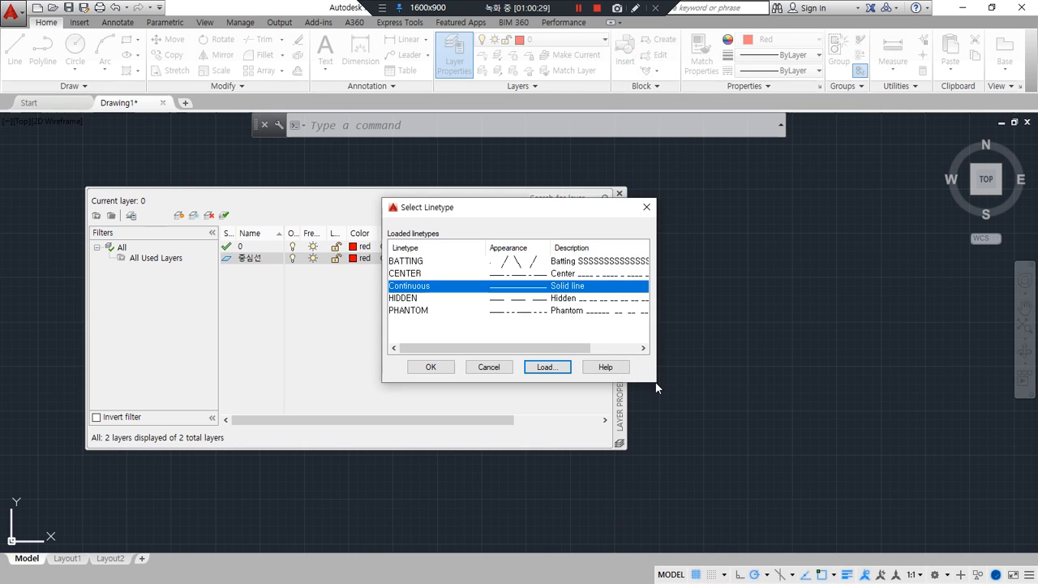
# Look through the loaded linetypes and assign CENTER to the 중심선 layer.
pyautogui.click(416, 262)
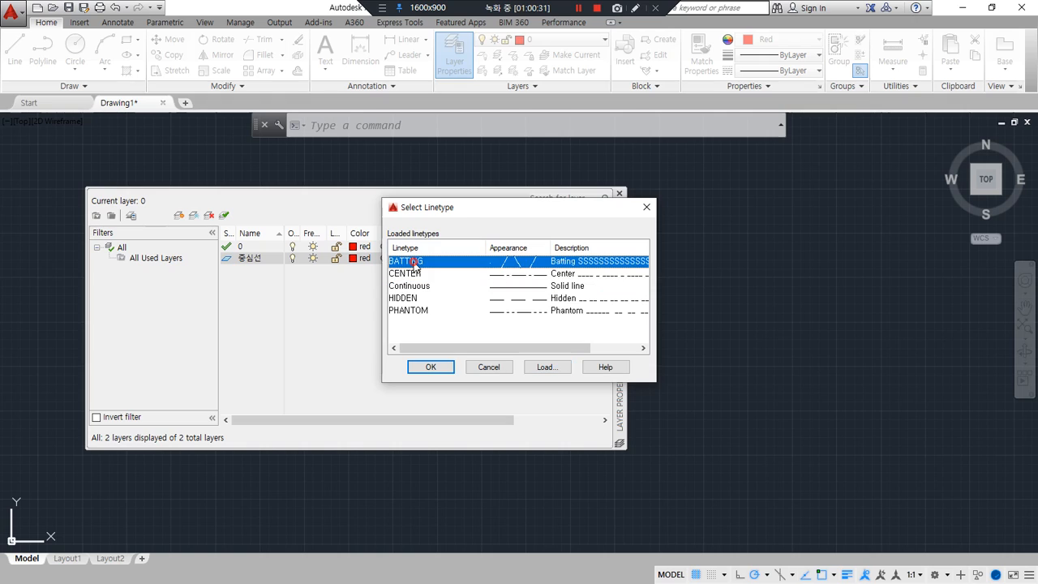
pyautogui.click(414, 275)
pyautogui.click(414, 300)
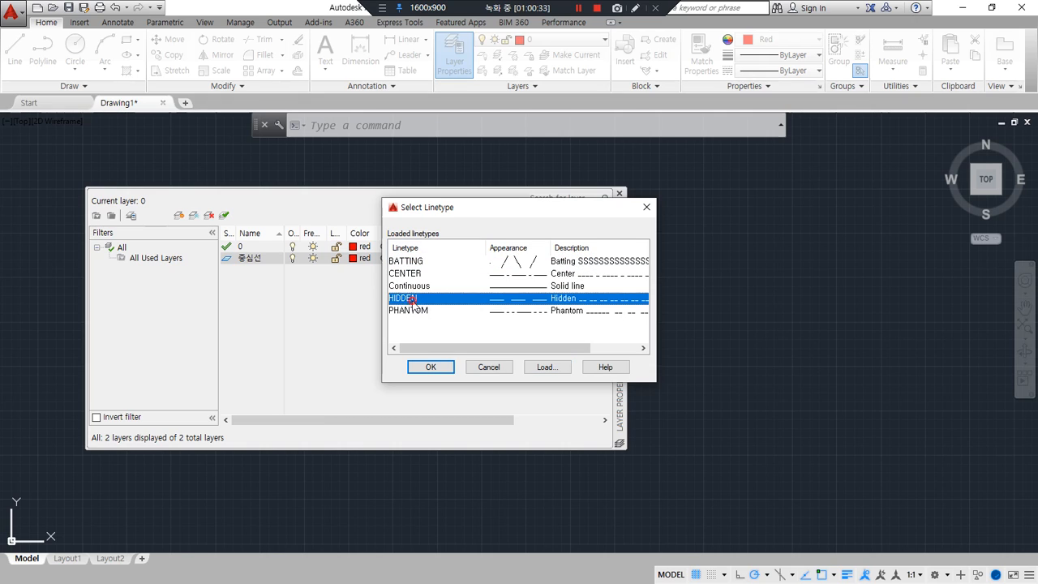
pyautogui.click(414, 310)
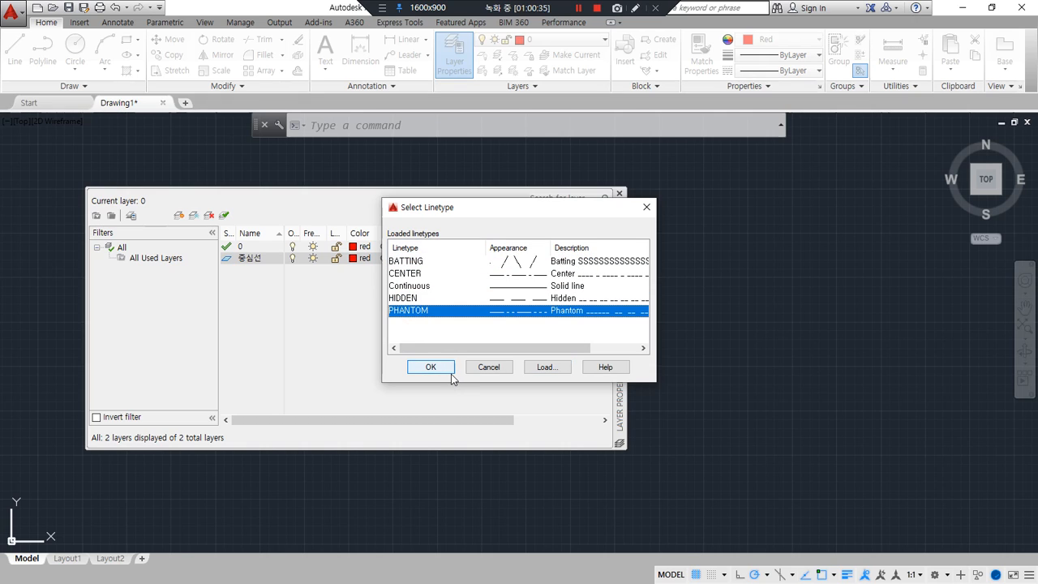
pyautogui.click(430, 286)
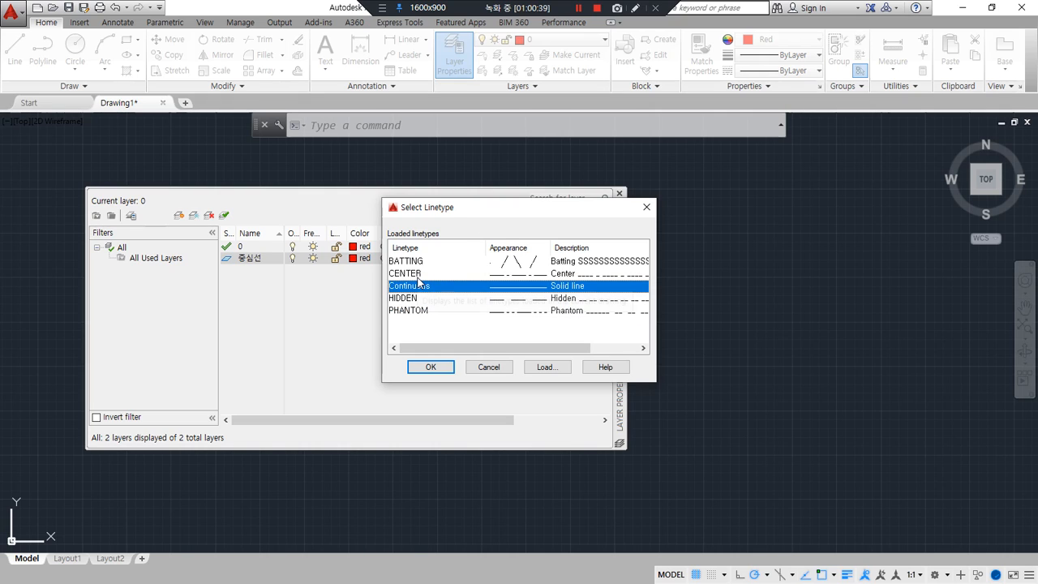
pyautogui.click(419, 276)
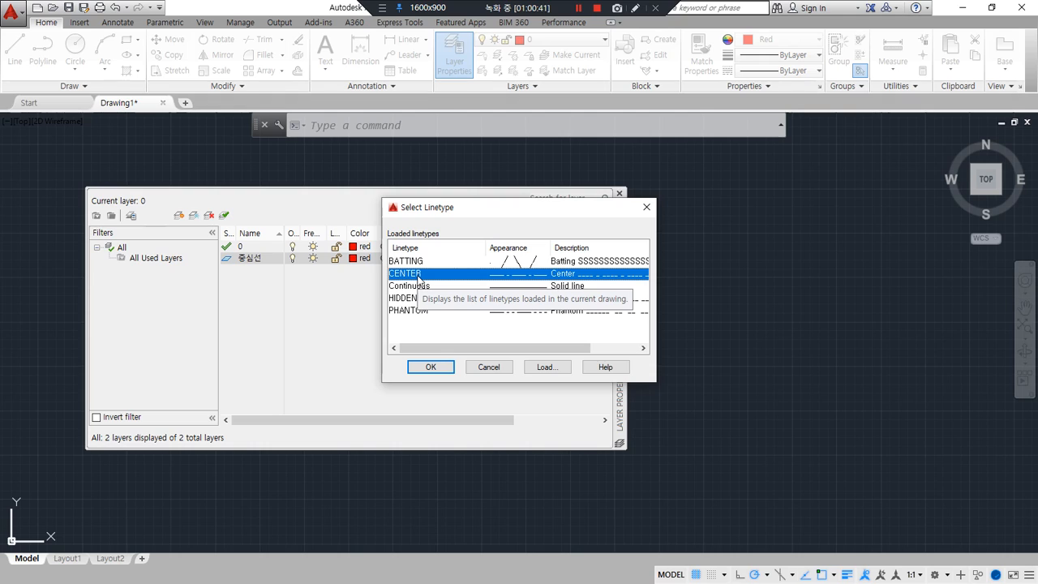
pyautogui.click(416, 299)
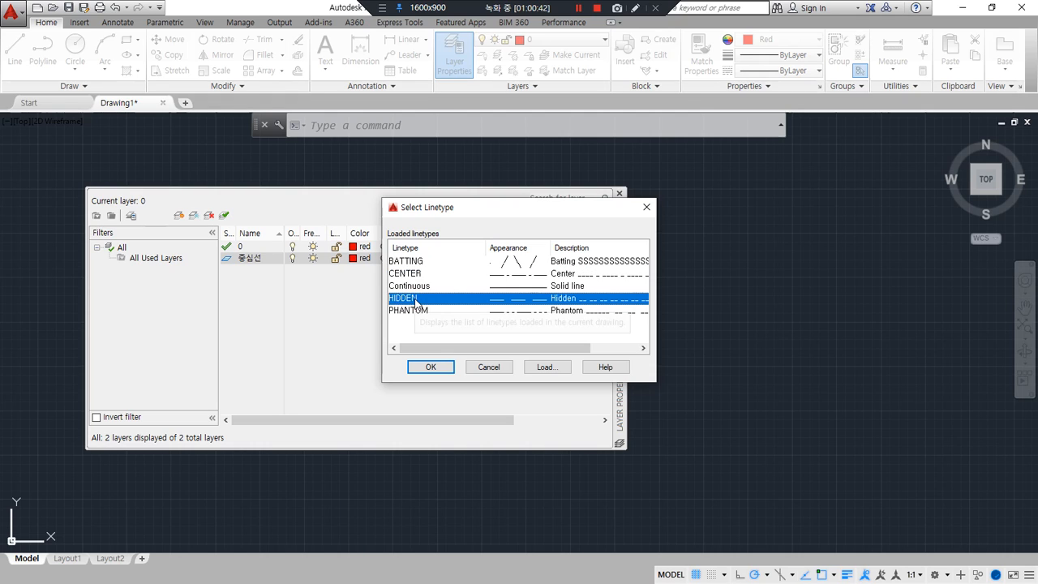
pyautogui.click(421, 312)
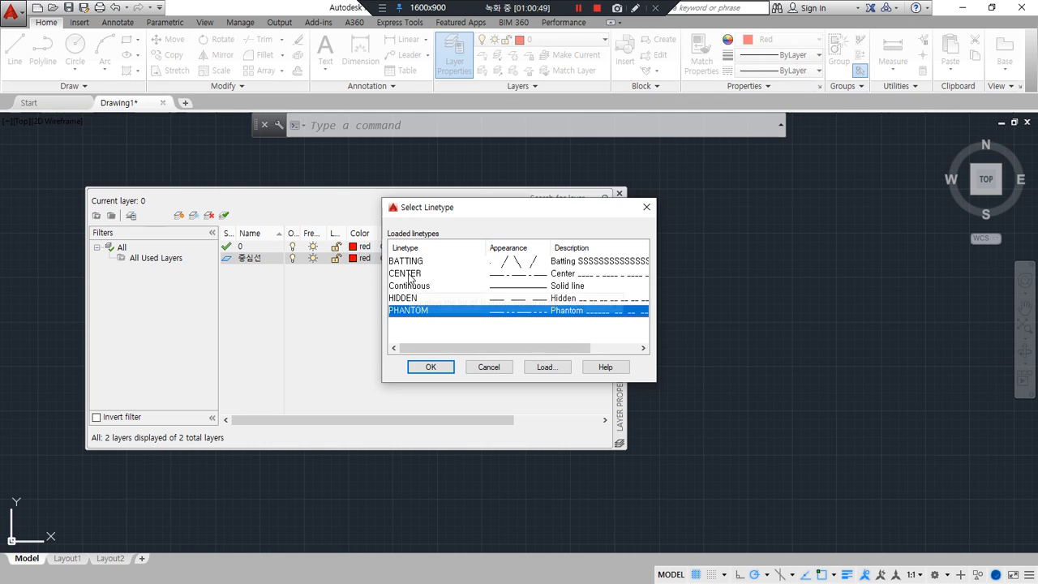
pyautogui.click(406, 276)
pyautogui.click(434, 368)
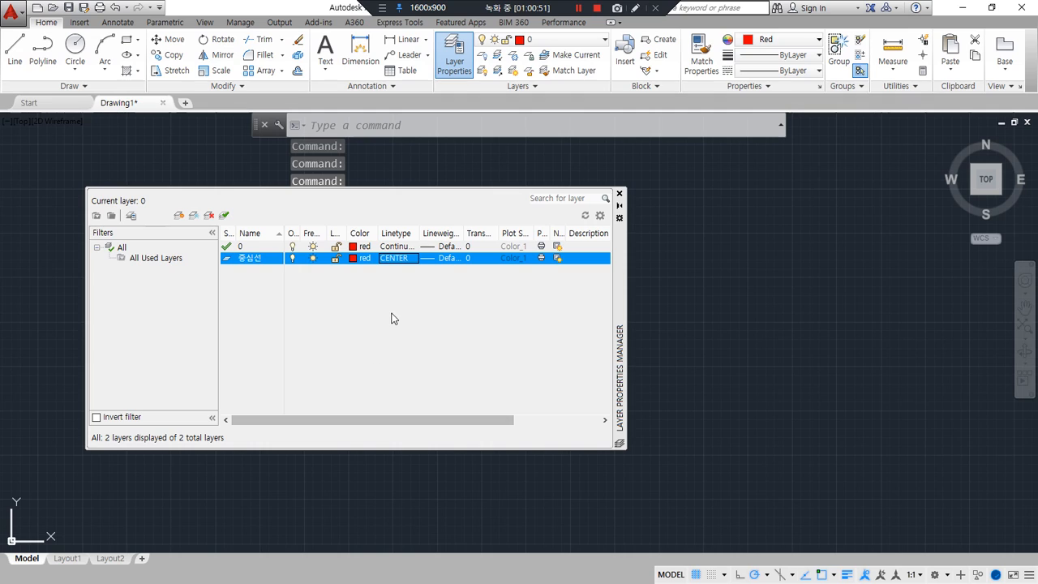
pyautogui.moveTo(354, 269); pyautogui.dragTo(411, 271)
pyautogui.press('Escape')
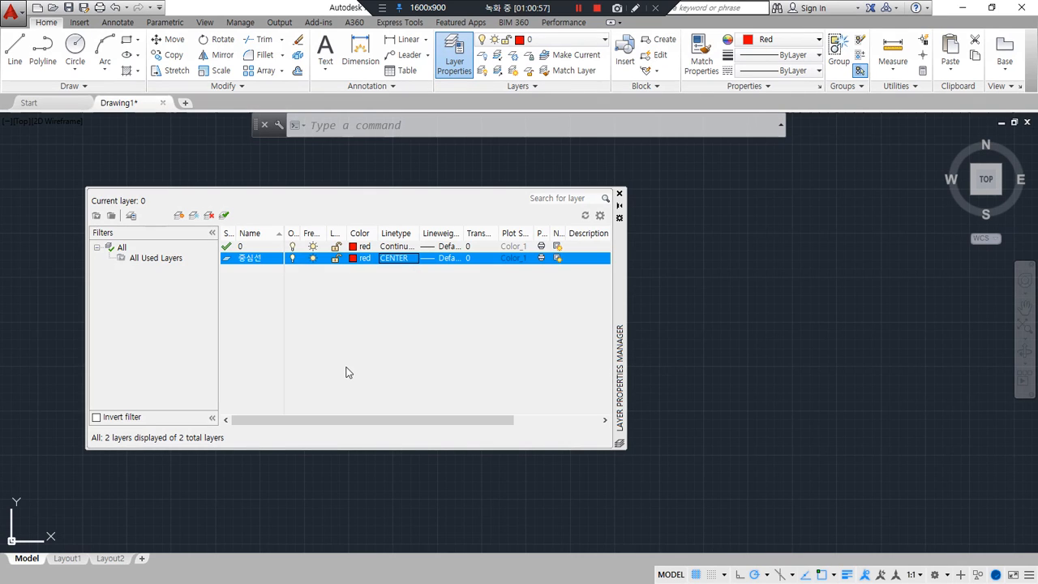
pyautogui.hotkey('ctrl', 'alt', 'd')
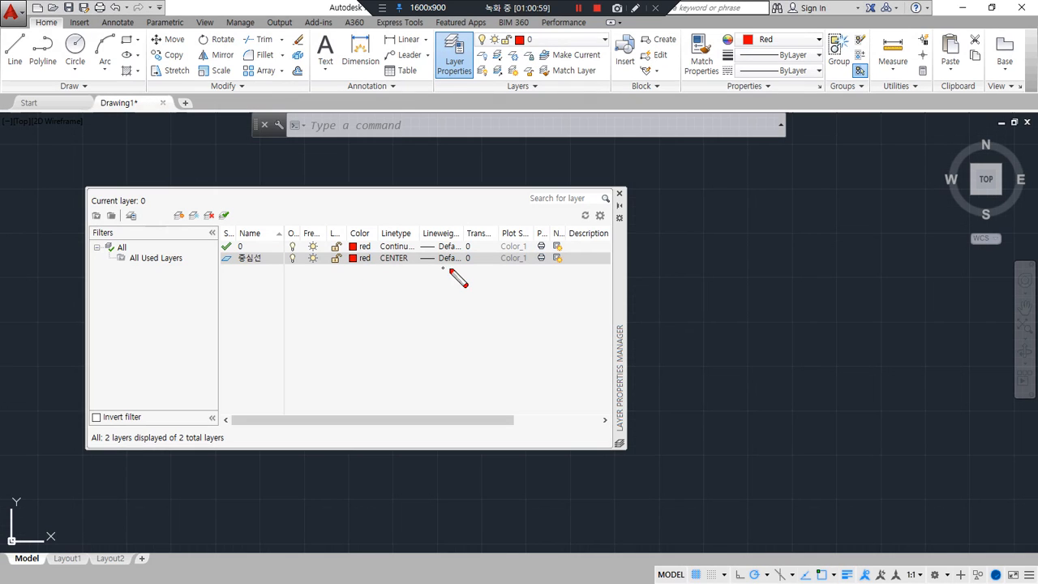
pyautogui.moveTo(451, 271)
pyautogui.mouseDown()
pyautogui.moveTo(417, 264)
pyautogui.moveTo(466, 255)
pyautogui.moveTo(459, 273)
pyautogui.mouseUp()
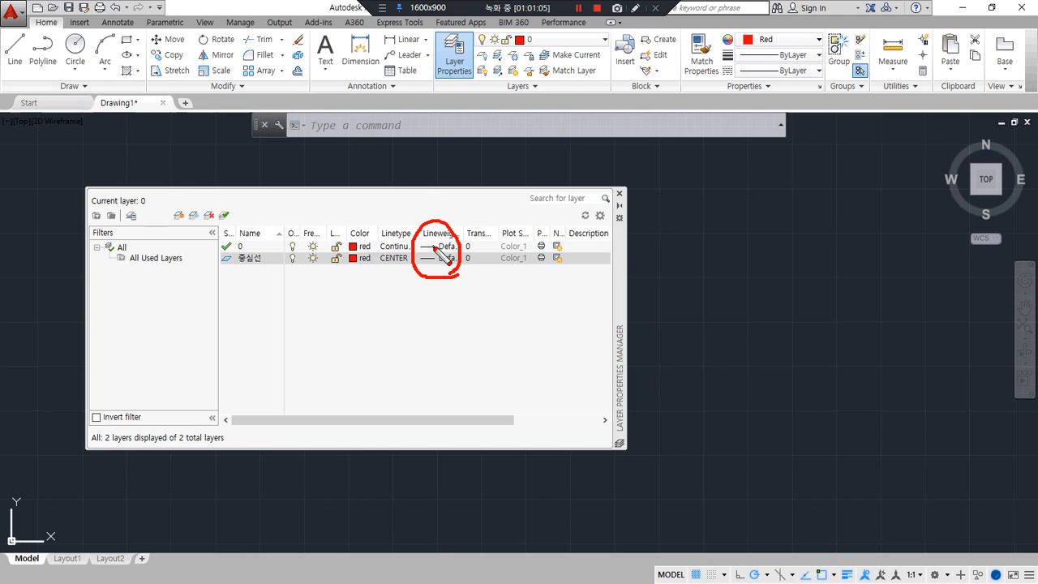
pyautogui.hotkey('ctrl', 'alt', 'd')
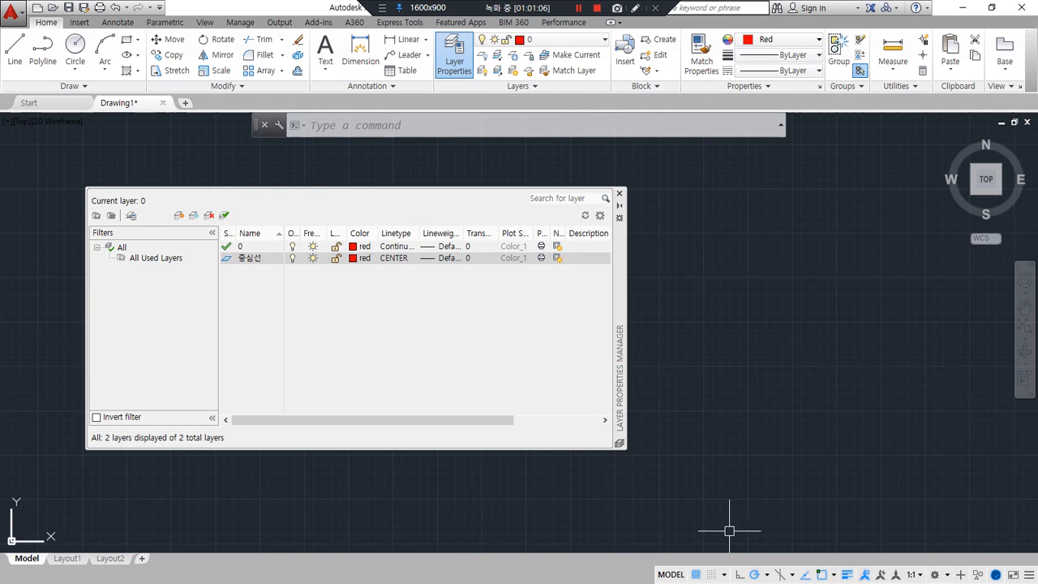
# Turn off lineweight display and set the 중심선 layer's lineweight to 0.09 mm.
pyautogui.click(846, 574)
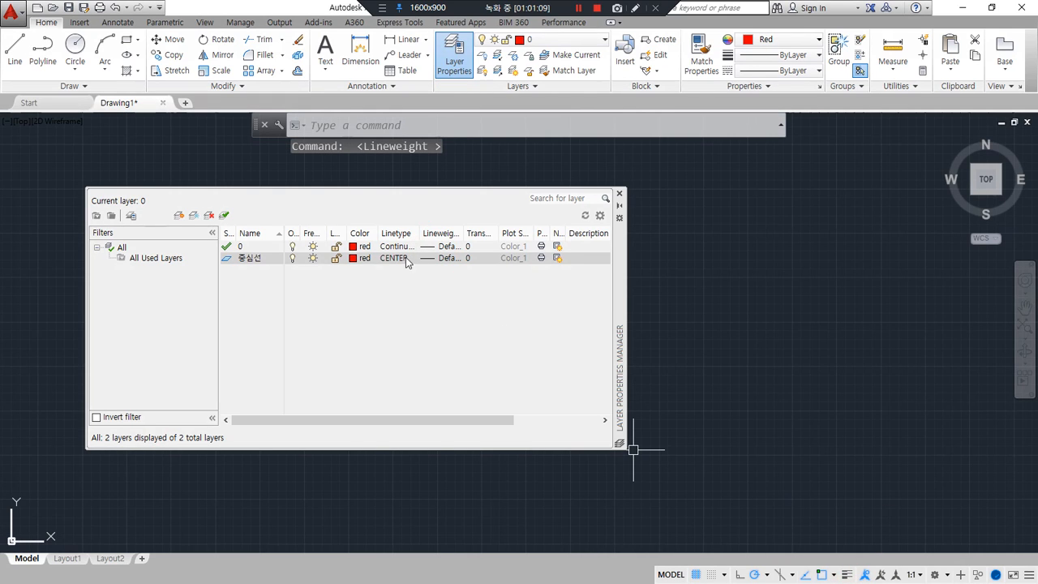
pyautogui.click(436, 258)
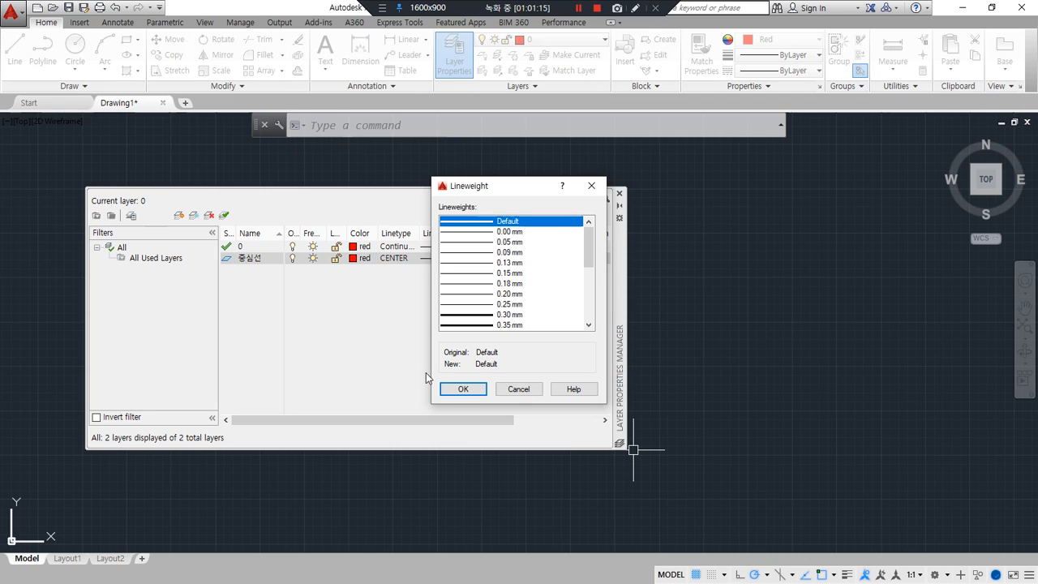
pyautogui.click(516, 263)
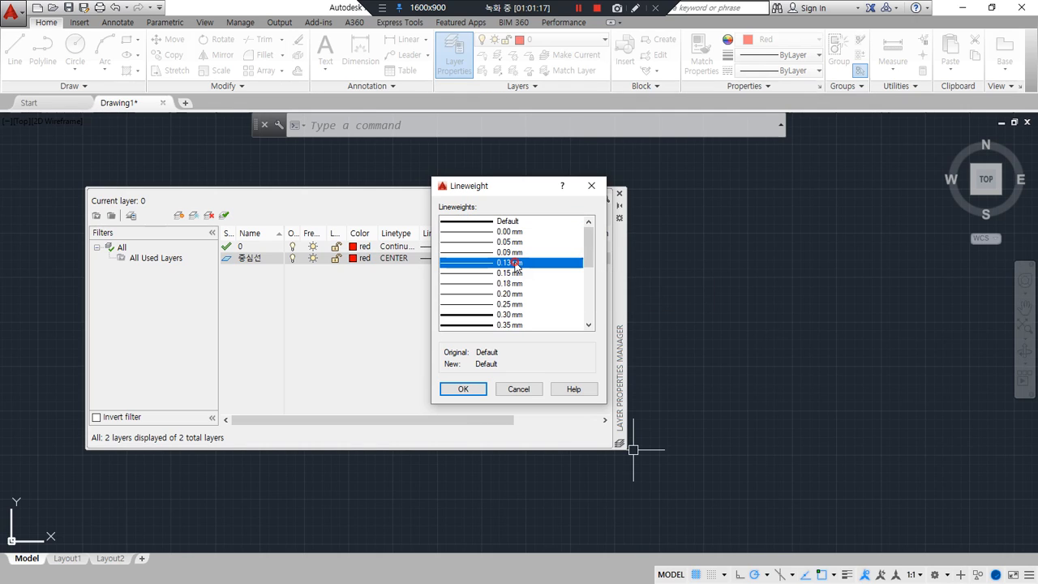
pyautogui.click(522, 254)
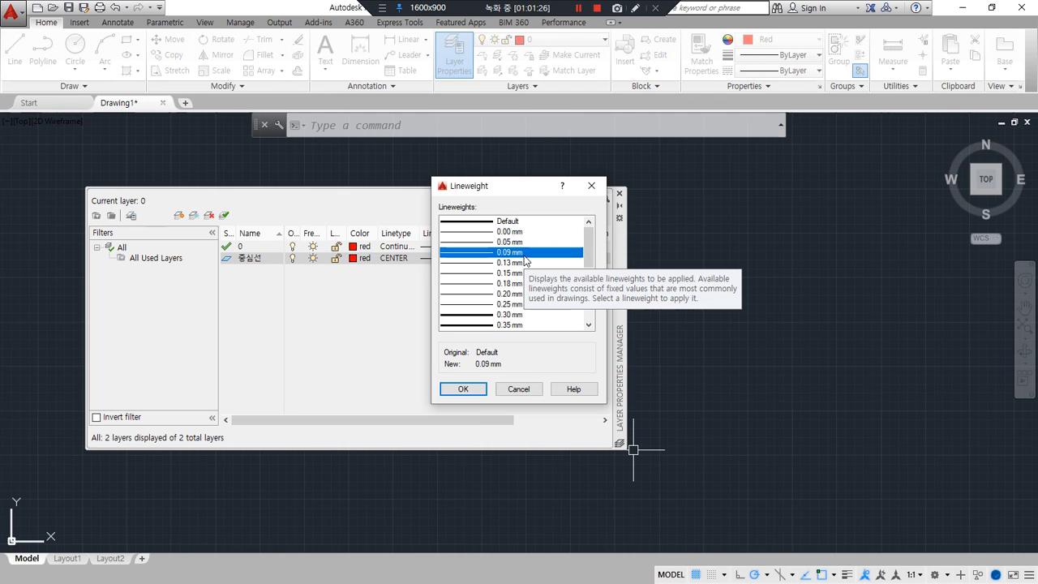
pyautogui.click(464, 390)
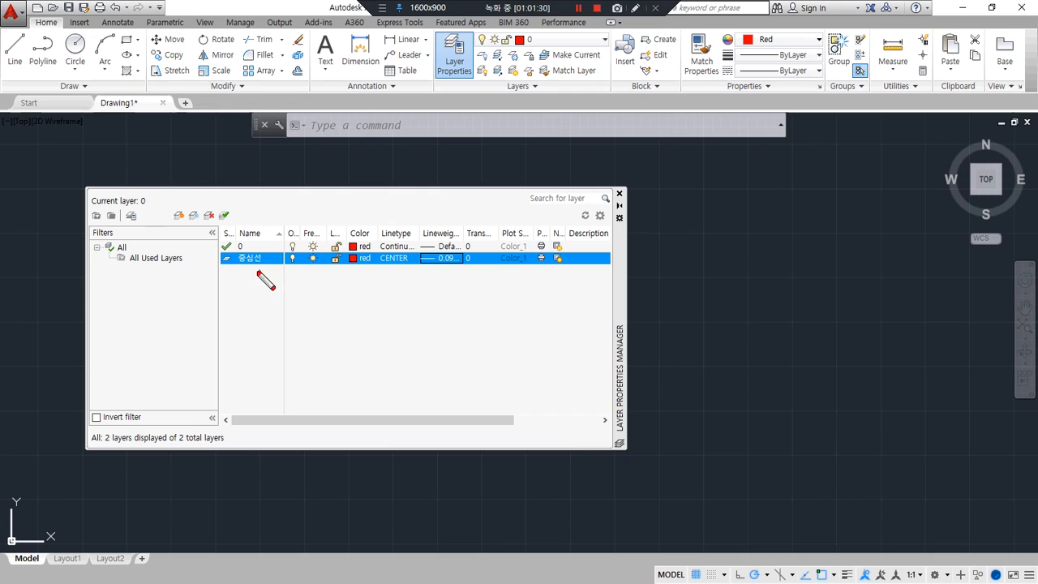
pyautogui.moveTo(240, 274); pyautogui.dragTo(261, 270)
pyautogui.moveTo(357, 250)
pyautogui.mouseDown()
pyautogui.moveTo(363, 271)
pyautogui.moveTo(462, 257)
pyautogui.moveTo(446, 274)
pyautogui.mouseUp()
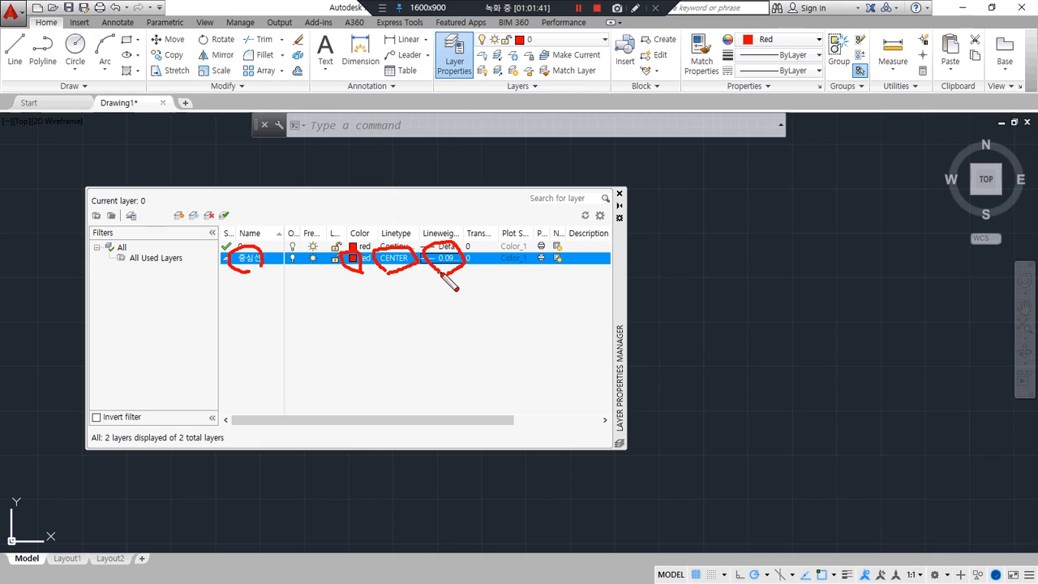
# Create a new layer named 은선 and give it colour 2 (yellow).
pyautogui.click(180, 215)
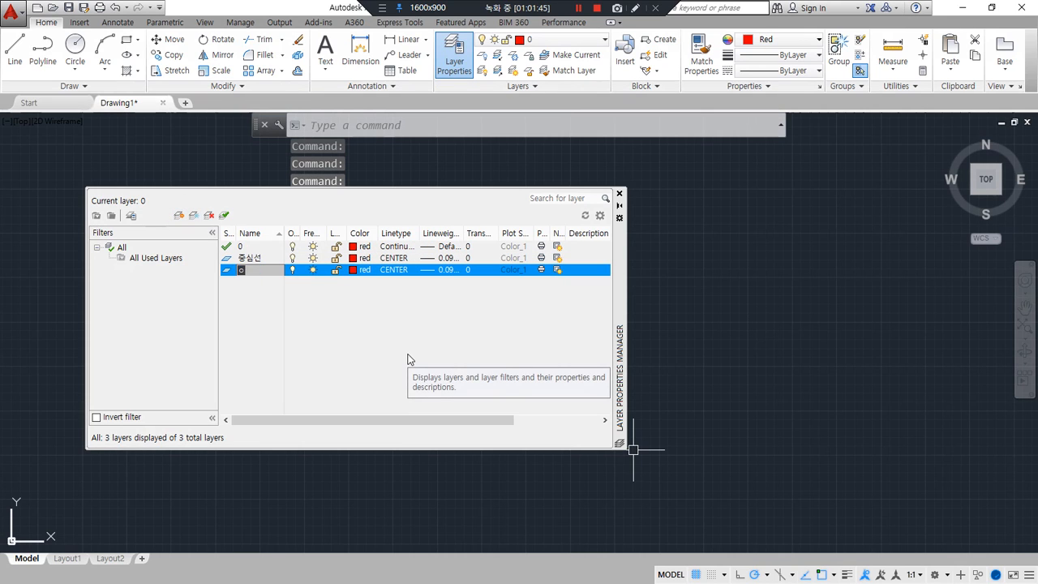
pyautogui.write('은선')
pyautogui.press('Return')
pyautogui.click(362, 270)
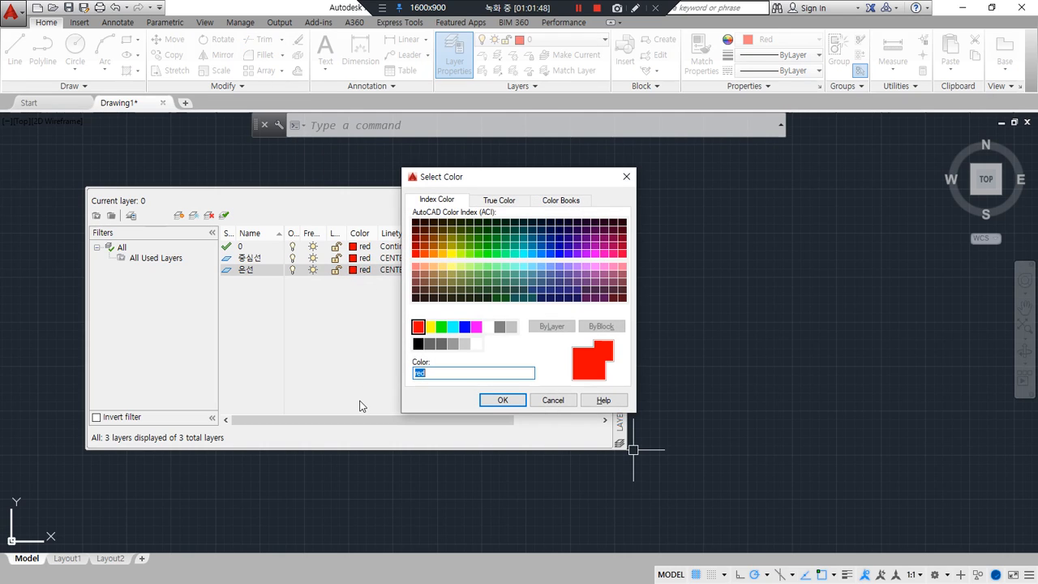
pyautogui.write('2')
pyautogui.press('Return')
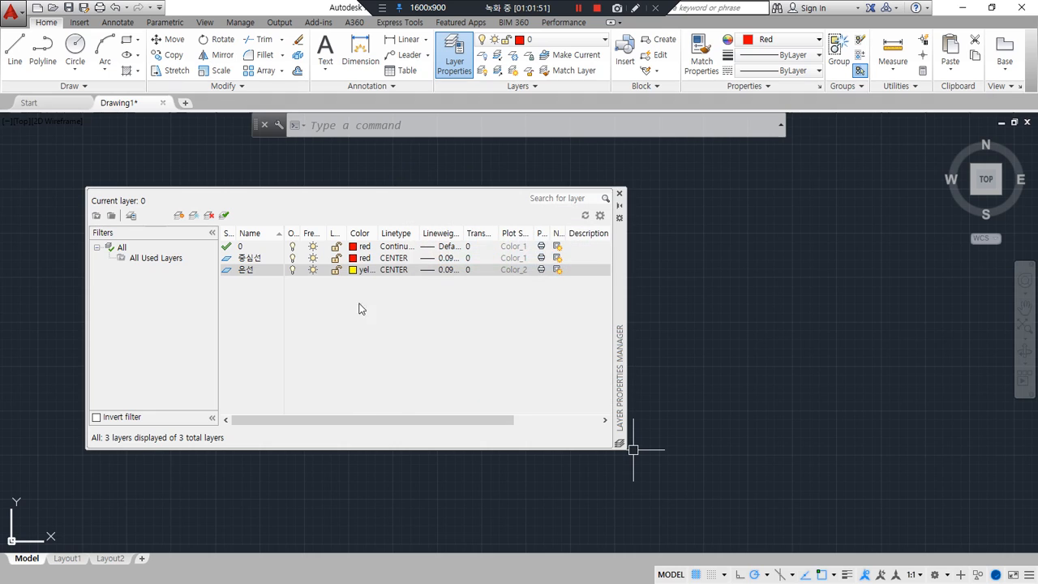
# Assign the HIDDEN linetype and a 0.20 mm lineweight to the 은선 layer.
pyautogui.click(407, 272)
pyautogui.click(405, 298)
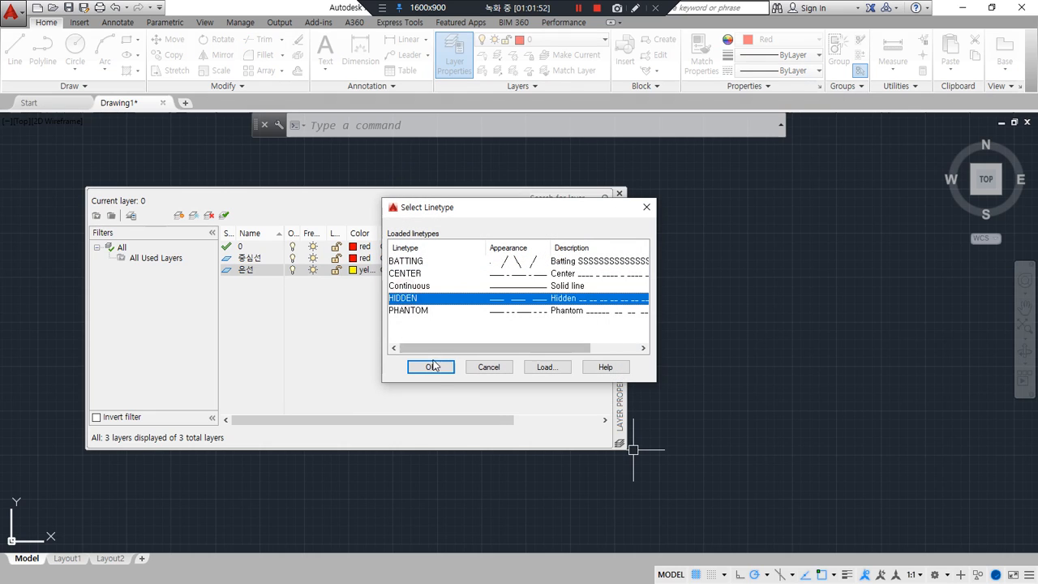
pyautogui.click(431, 366)
pyautogui.click(443, 271)
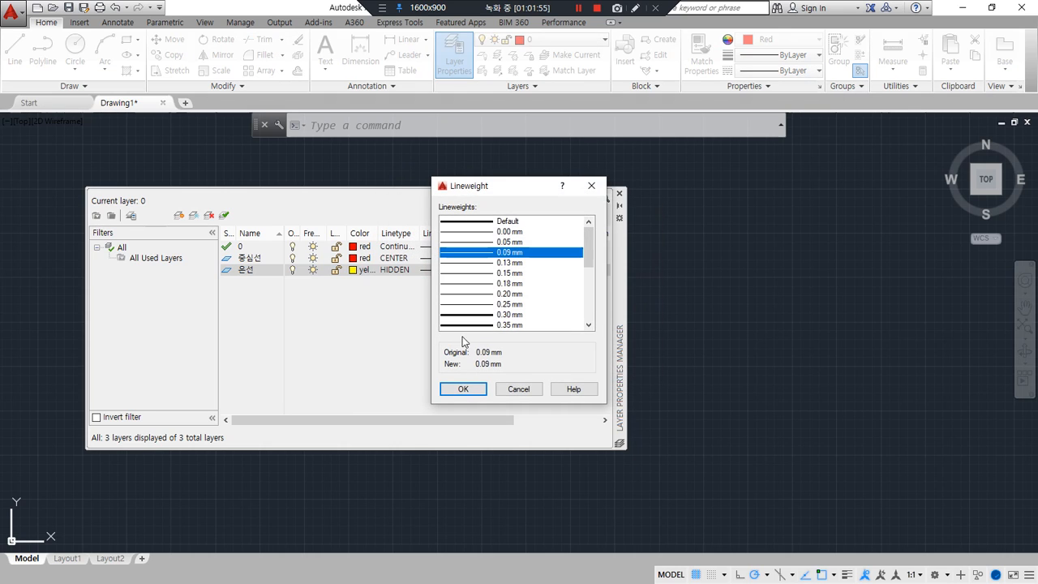
pyautogui.click(514, 295)
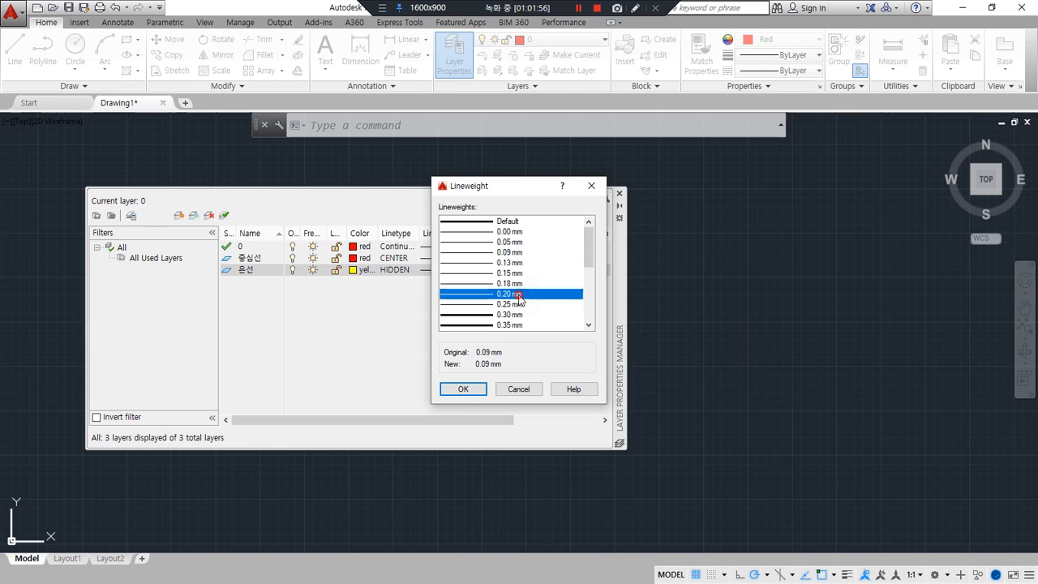
pyautogui.click(463, 390)
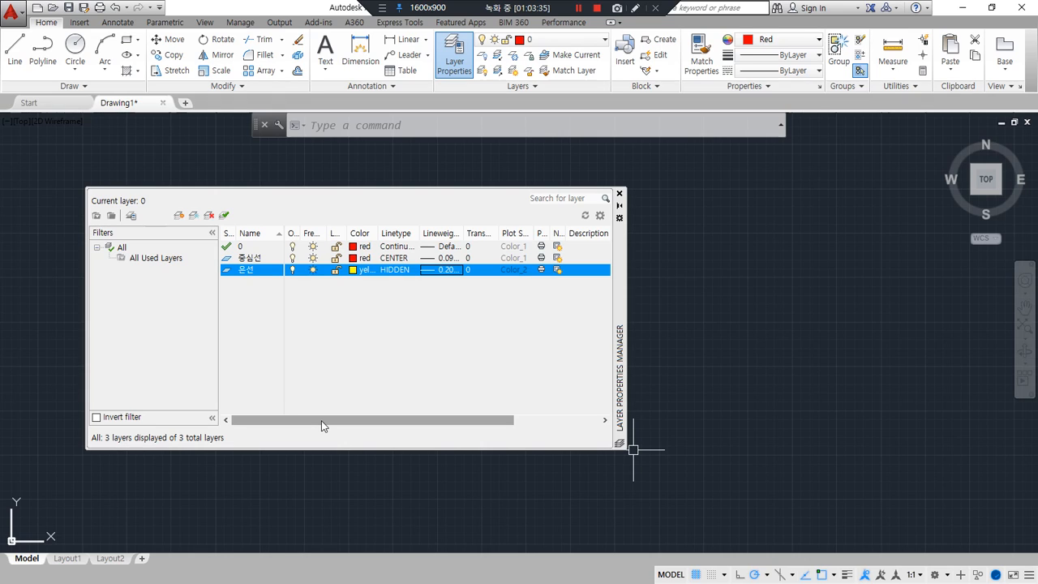
# Create a new layer named 외형선 and set its colour to green.
pyautogui.click(179, 215)
pyautogui.write('dhl')
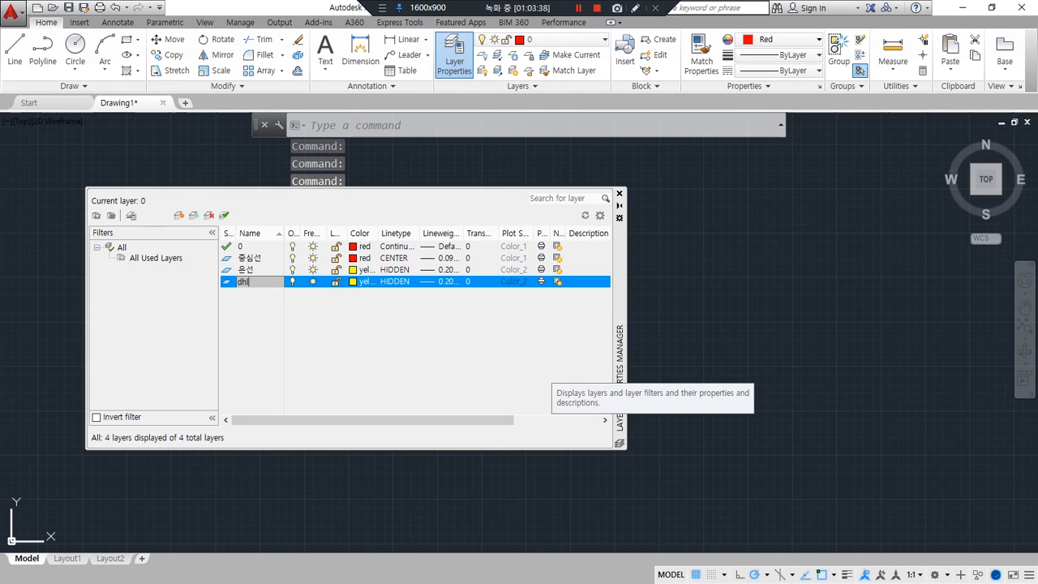
pyautogui.write('gudtjs')
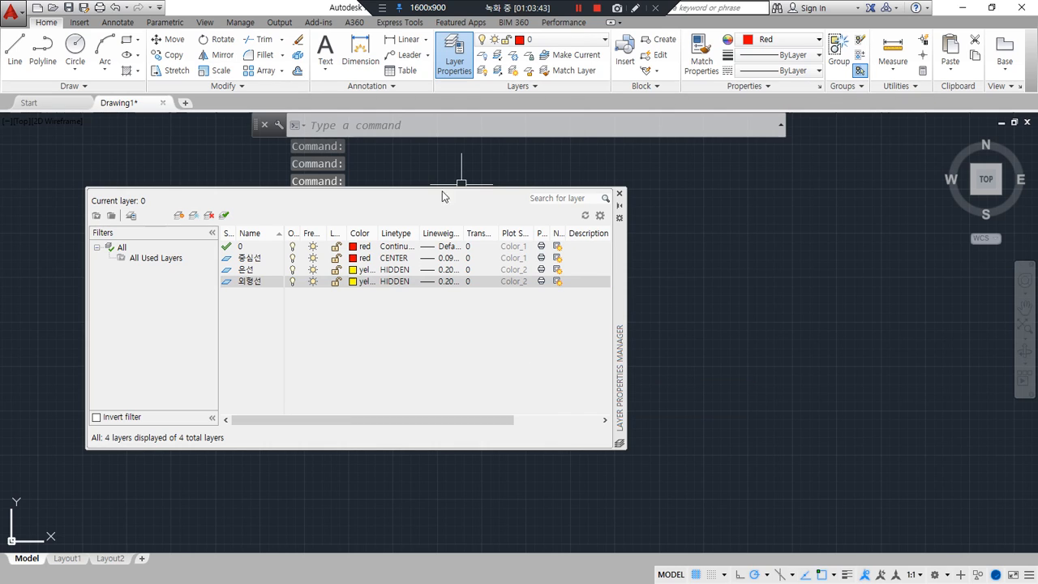
pyautogui.click(359, 284)
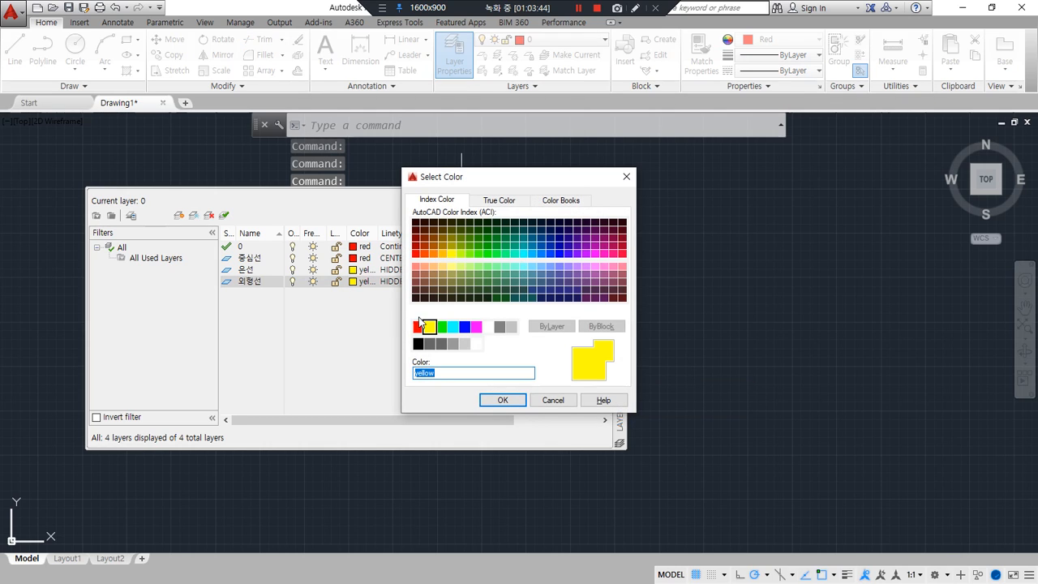
pyautogui.click(443, 326)
pyautogui.click(502, 399)
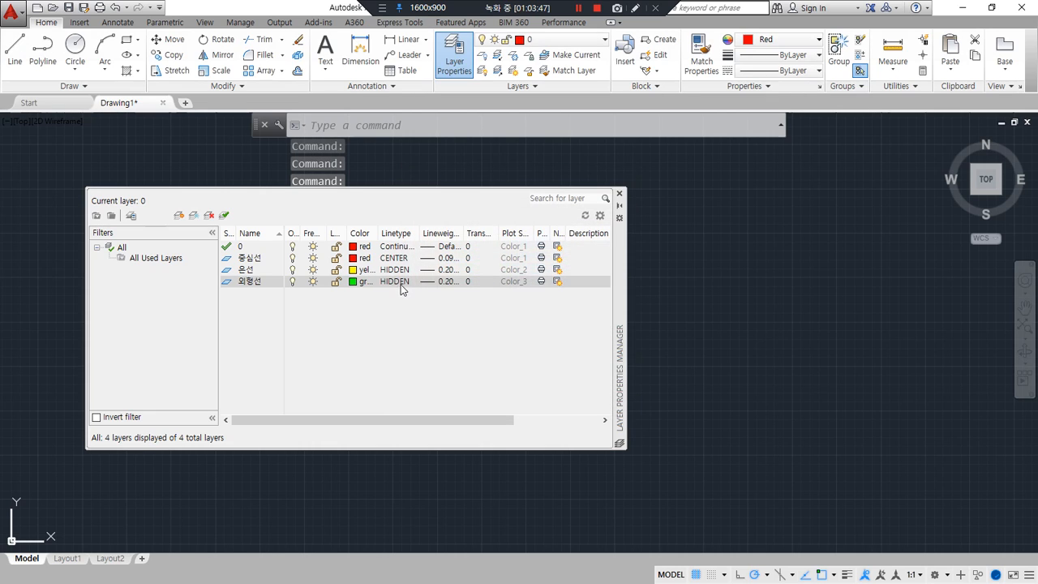
# Assign the Continuous linetype and a 0.30 mm lineweight to the 외형선 layer.
pyautogui.click(398, 282)
pyautogui.click(410, 286)
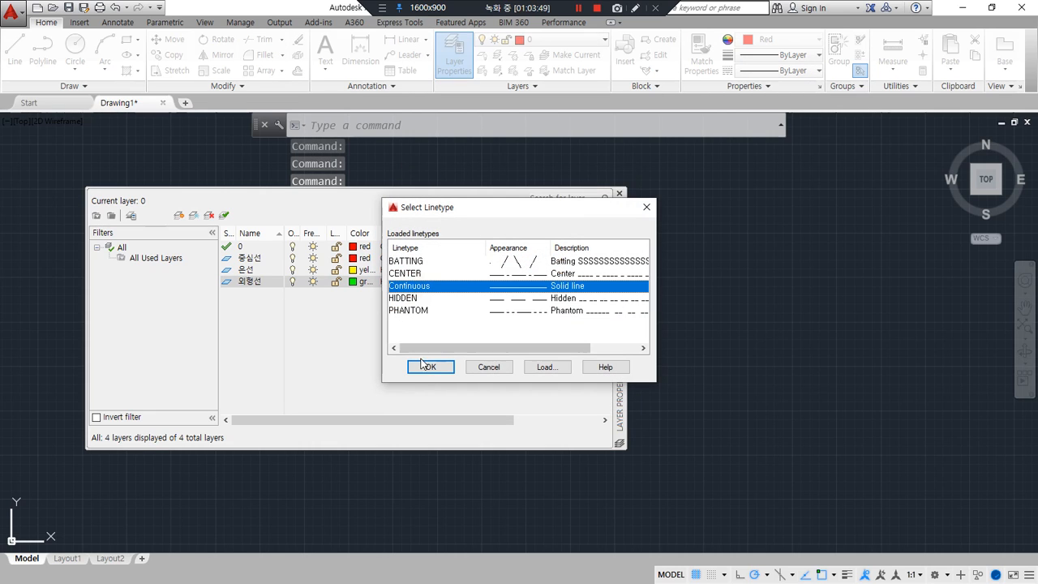
pyautogui.click(422, 364)
pyautogui.click(445, 282)
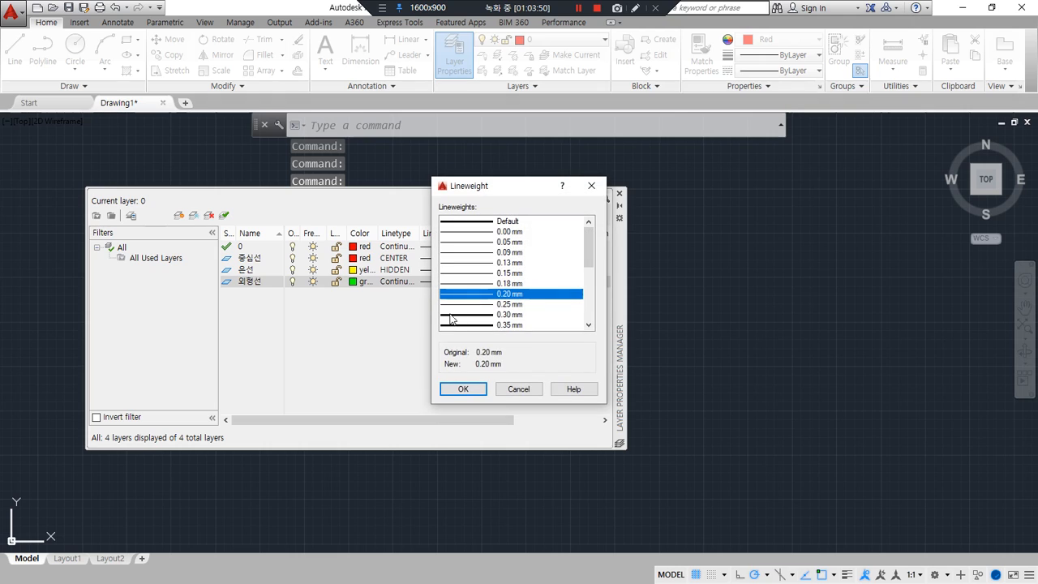
pyautogui.click(454, 315)
pyautogui.click(463, 388)
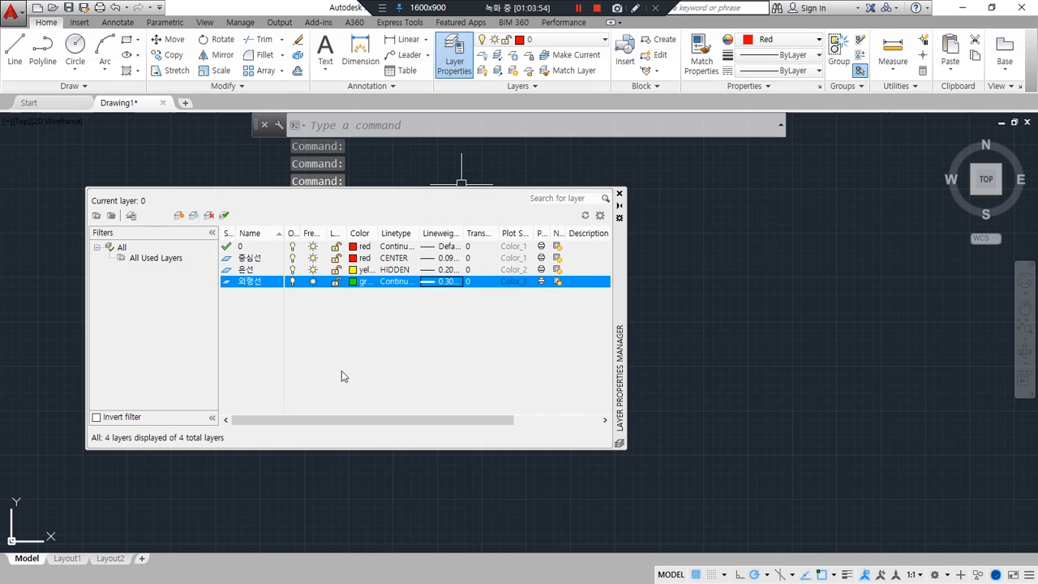
# Widen the Status column of the layer list so its full heading shows.
pyautogui.moveTo(284, 310)
pyautogui.mouseDown()
pyautogui.moveTo(225, 258)
pyautogui.moveTo(410, 248)
pyautogui.moveTo(475, 299)
pyautogui.moveTo(282, 311)
pyautogui.mouseUp()
pyautogui.press('Escape')
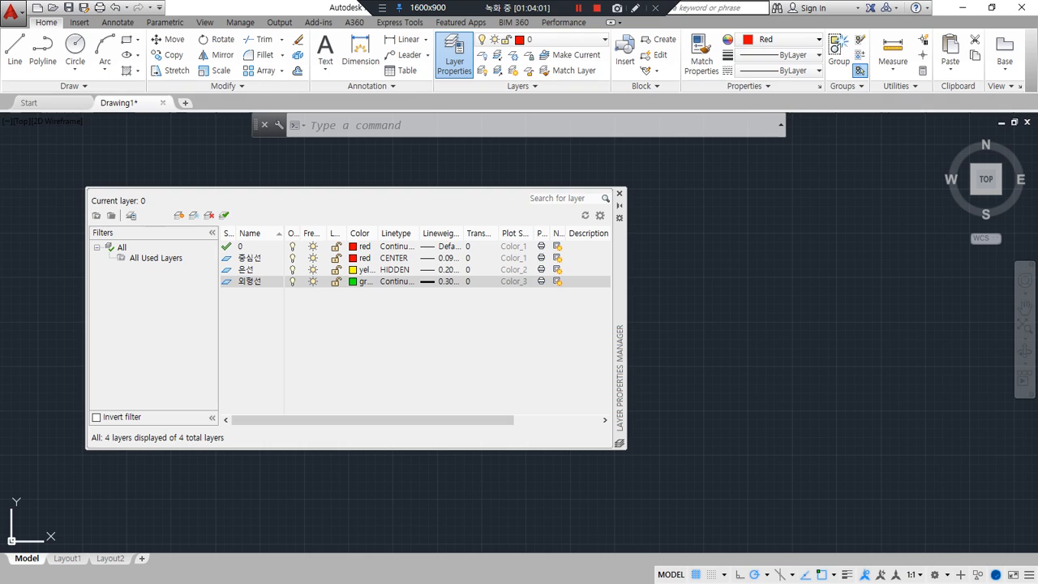
pyautogui.click(305, 366)
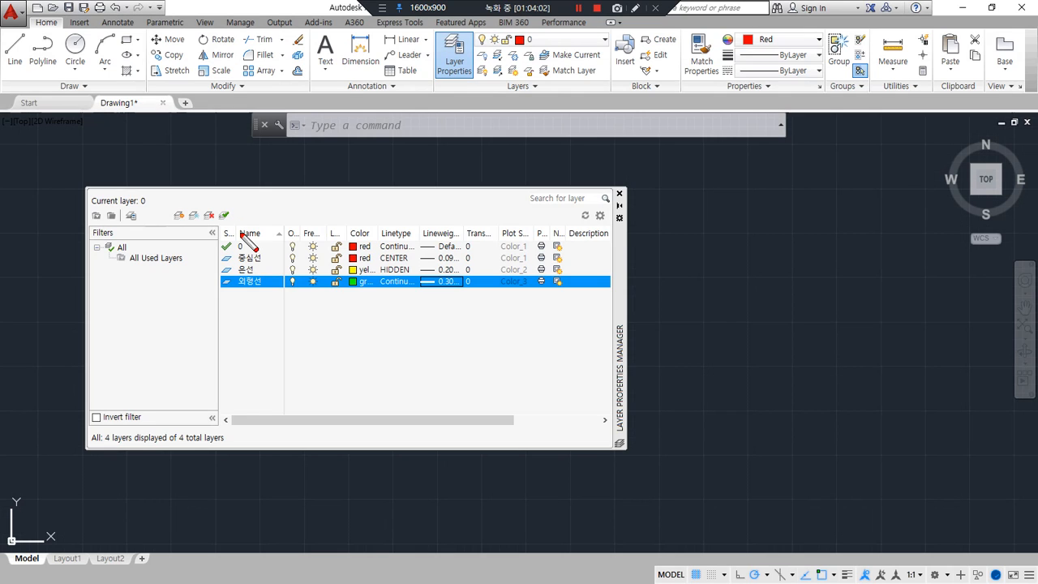
pyautogui.moveTo(236, 233); pyautogui.dragTo(258, 235)
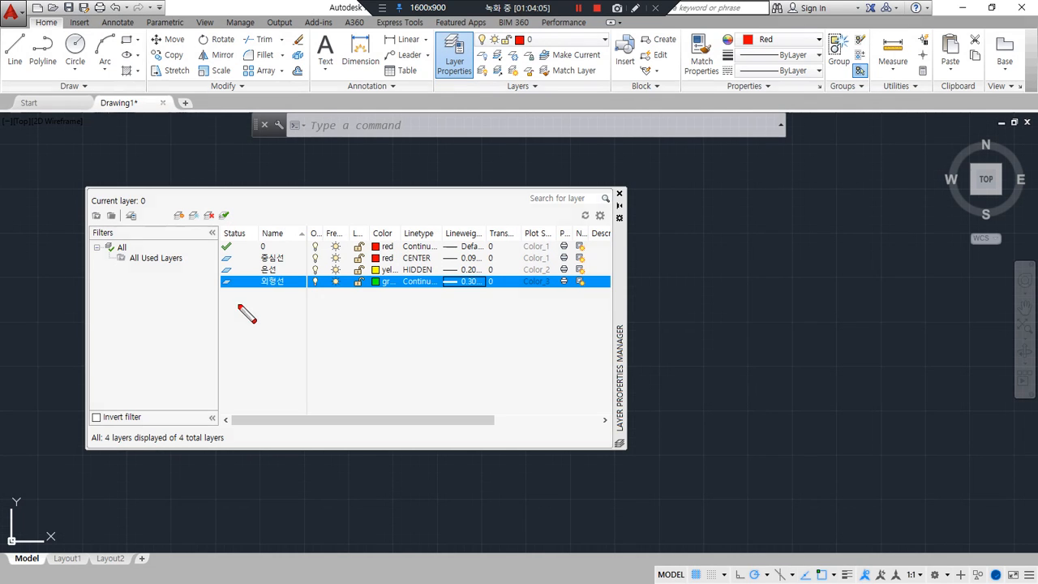
pyautogui.moveTo(239, 306)
pyautogui.mouseDown()
pyautogui.moveTo(213, 276)
pyautogui.moveTo(255, 247)
pyautogui.moveTo(235, 316)
pyautogui.mouseUp()
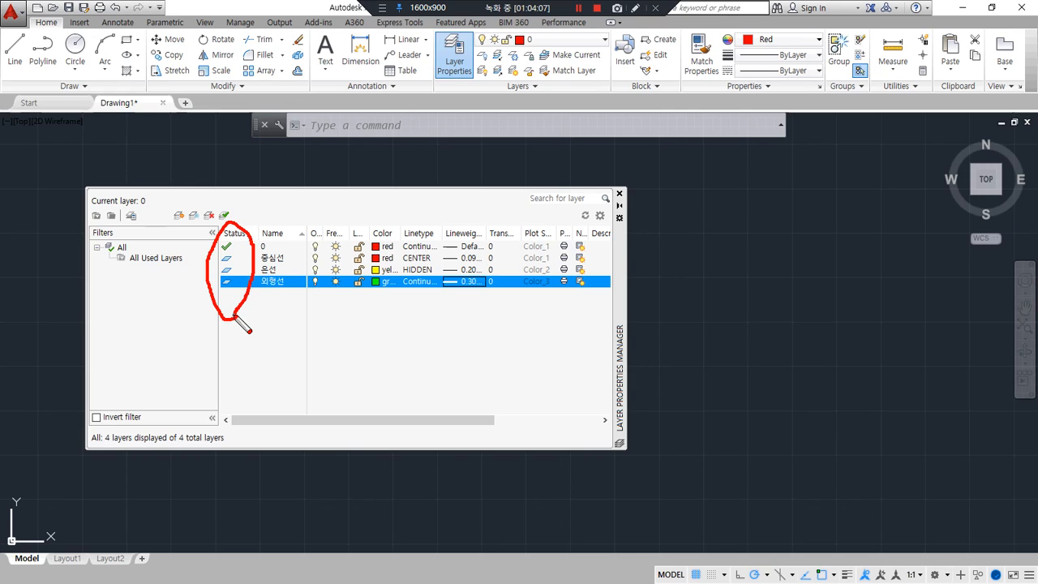
pyautogui.moveTo(213, 239)
pyautogui.mouseDown()
pyautogui.moveTo(241, 221)
pyautogui.moveTo(284, 254)
pyautogui.moveTo(582, 260)
pyautogui.mouseUp()
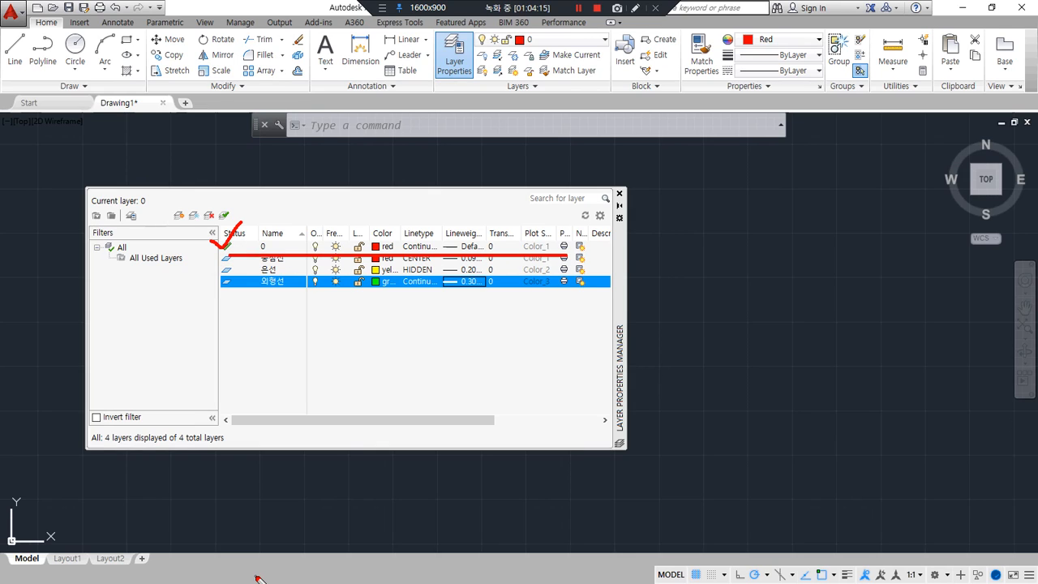
pyautogui.press('Escape')
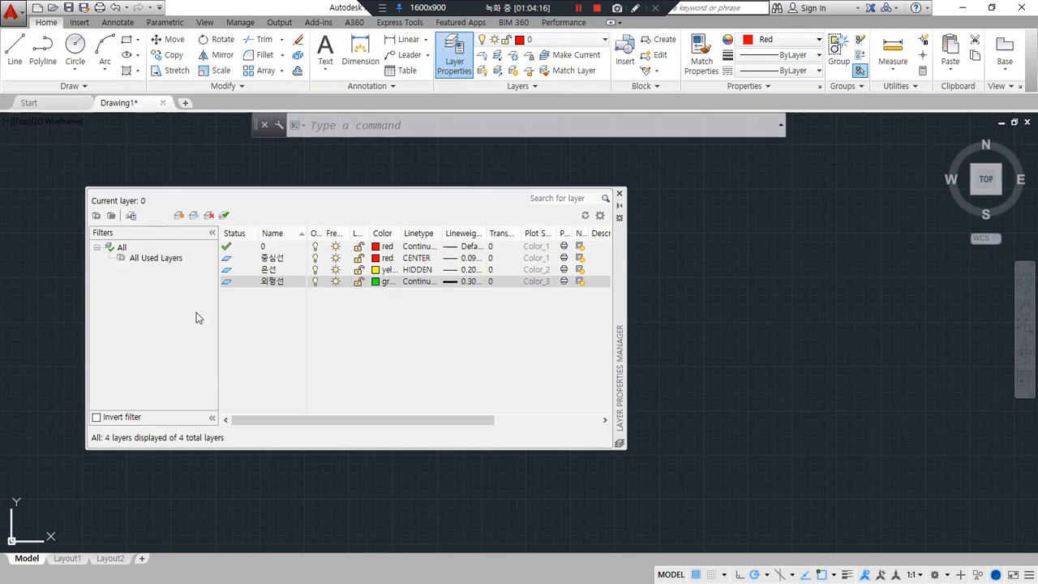
# Make 중심선 the current layer and close the layer properties manager.
pyautogui.click(227, 261)
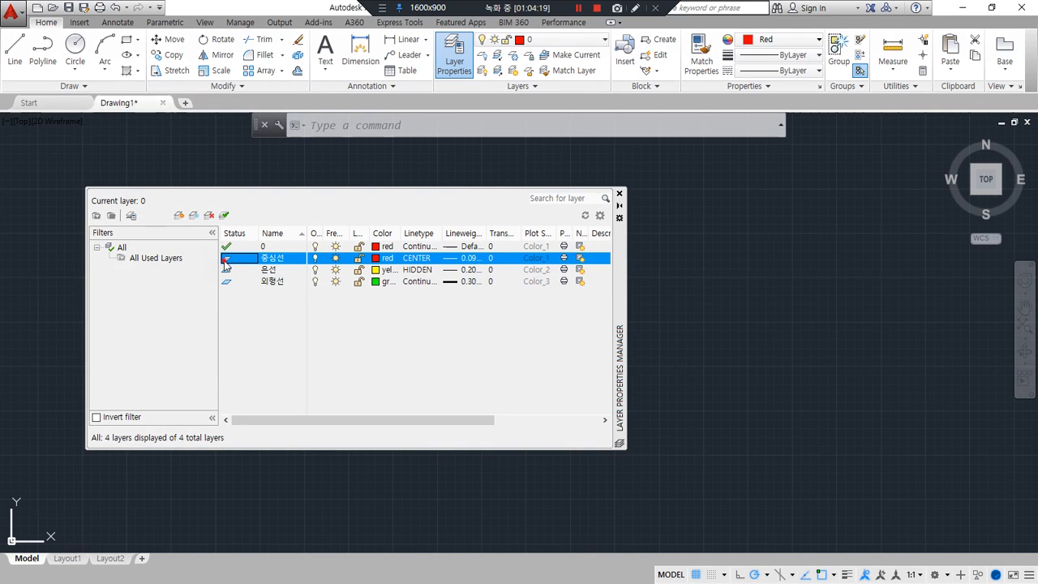
pyautogui.doubleClick(226, 258)
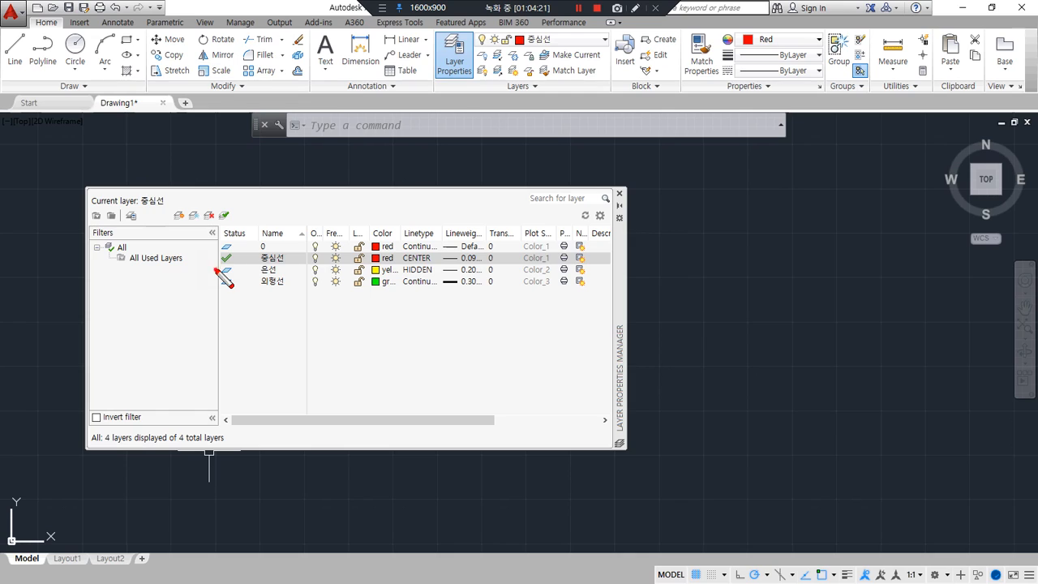
pyautogui.moveTo(216, 268); pyautogui.dragTo(516, 268)
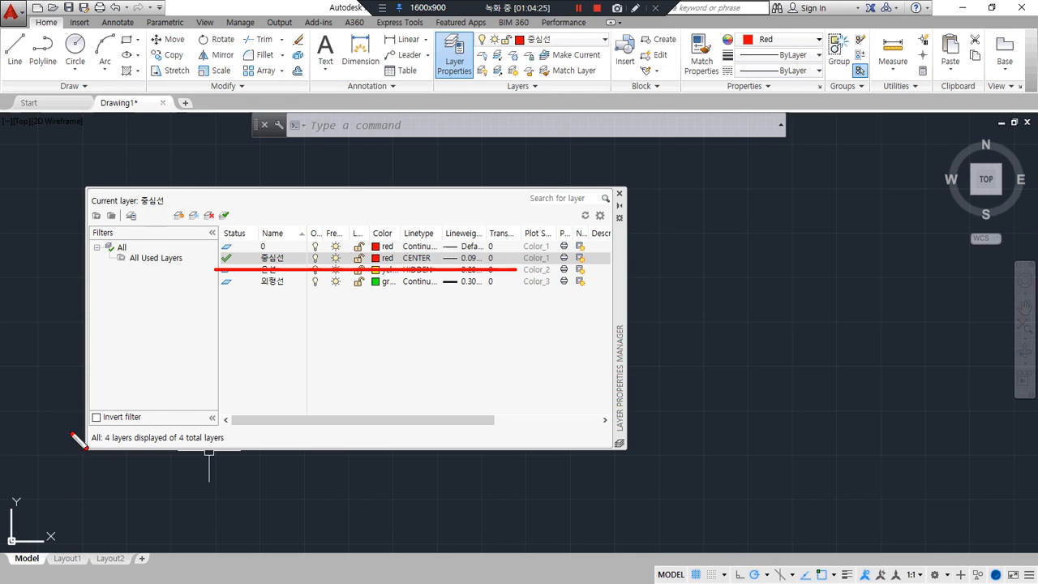
pyautogui.press('Escape')
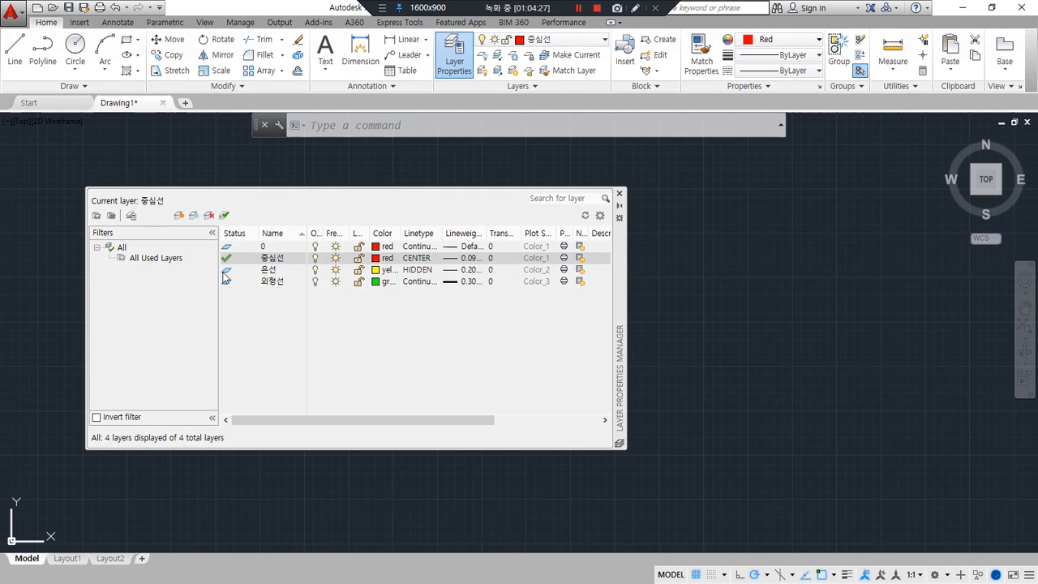
pyautogui.click(620, 194)
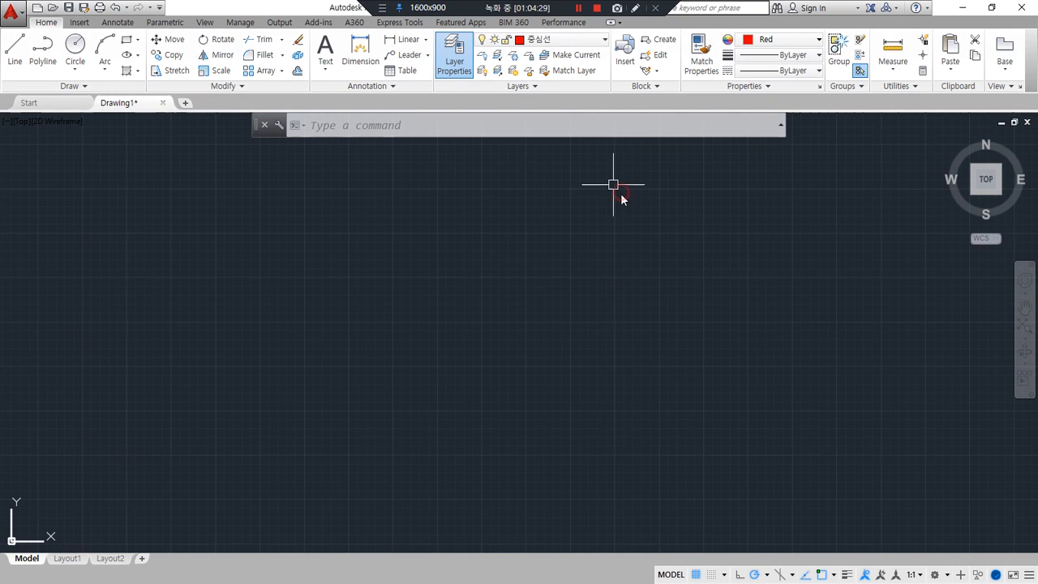
pyautogui.click(591, 42)
pyautogui.hotkey('ctrl', 'alt', 'd')
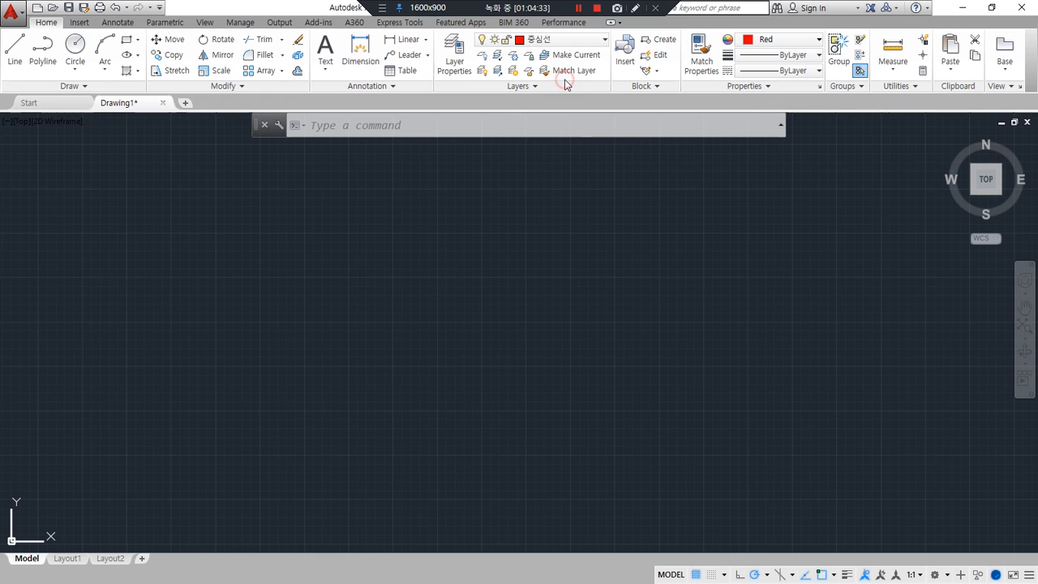
pyautogui.moveTo(574, 26); pyautogui.dragTo(556, 59)
pyautogui.press('Escape')
# Switch the current layer to 외형선, to 은선, and back to 중심선.
pyautogui.click(579, 40)
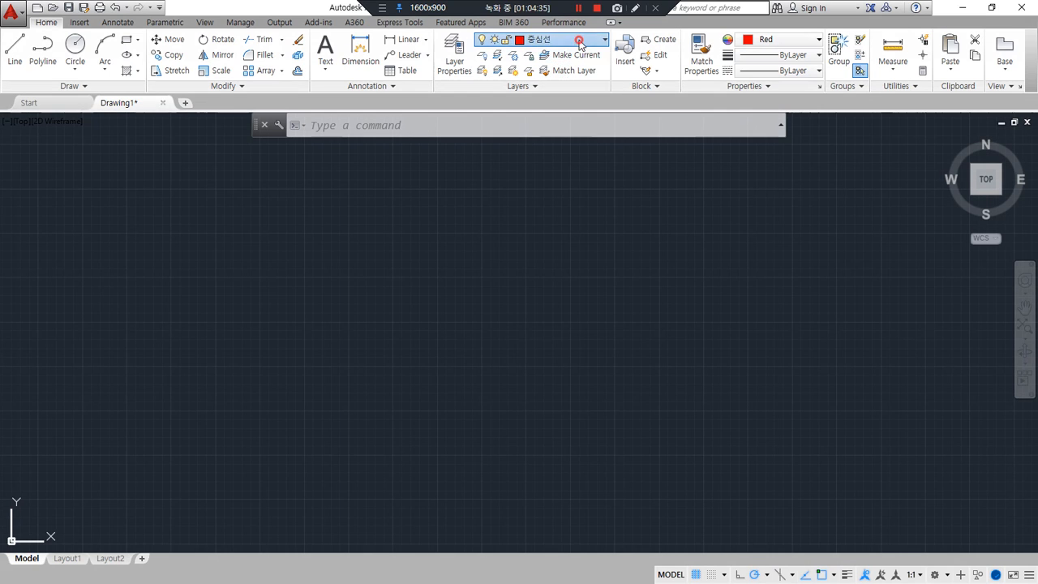
pyautogui.click(546, 73)
pyautogui.click(560, 41)
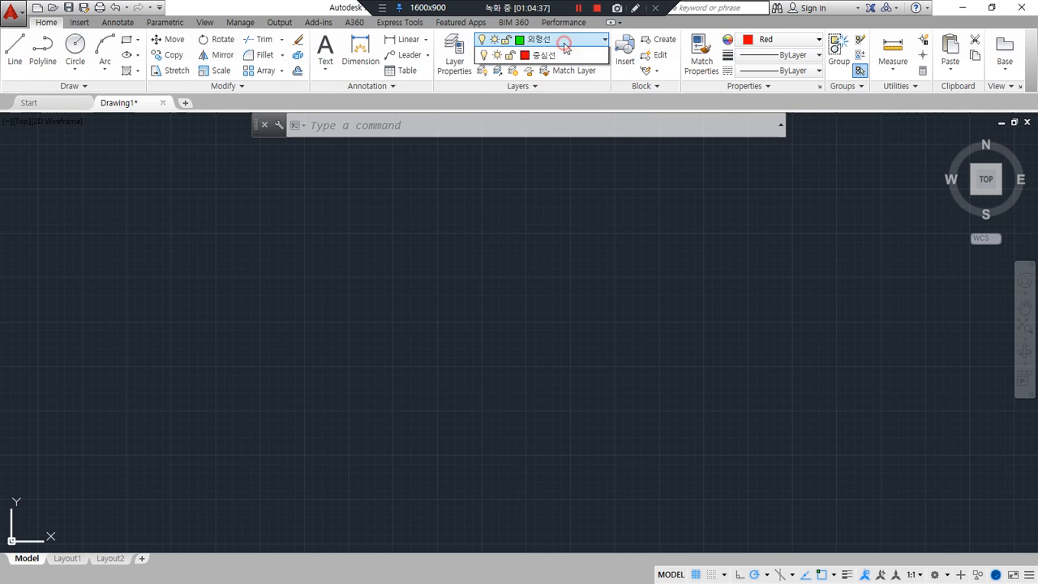
pyautogui.click(550, 86)
pyautogui.click(568, 39)
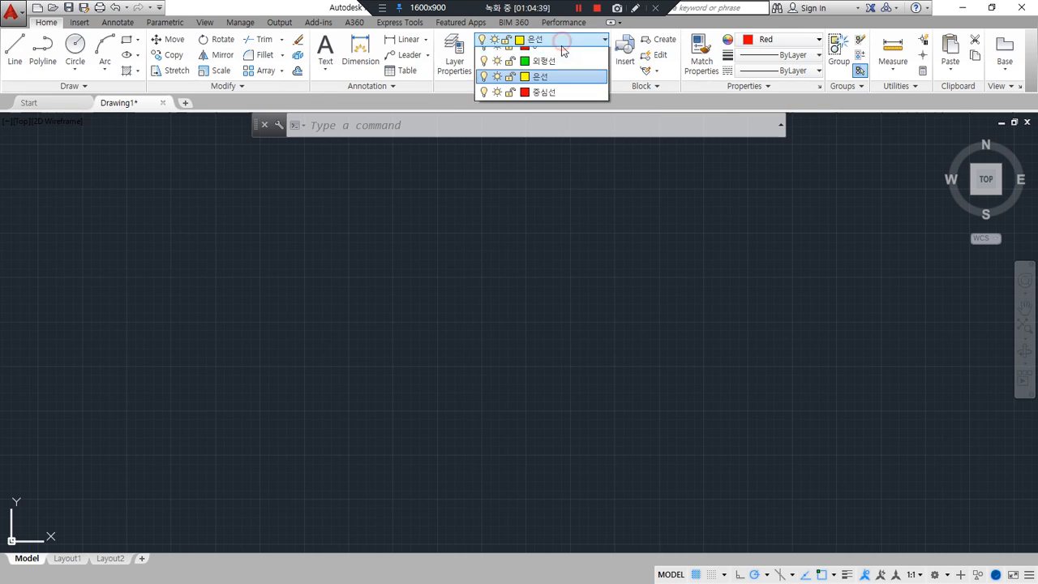
pyautogui.click(542, 102)
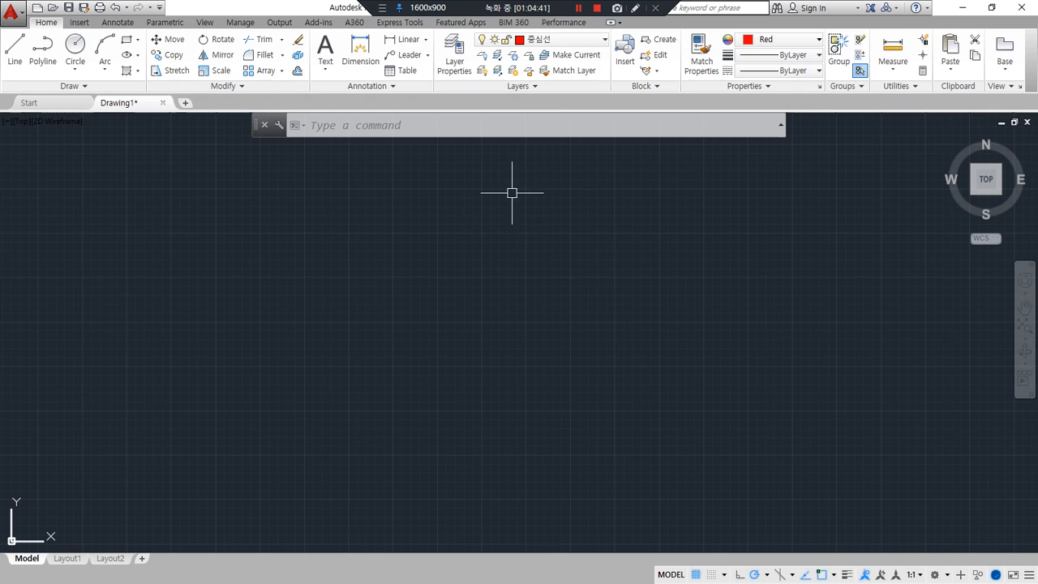
# Draw a single horizontal line on the 중심선 layer in the upper part of the drawing area.
pyautogui.write('l')
pyautogui.press('Return')
pyautogui.click(289, 261)
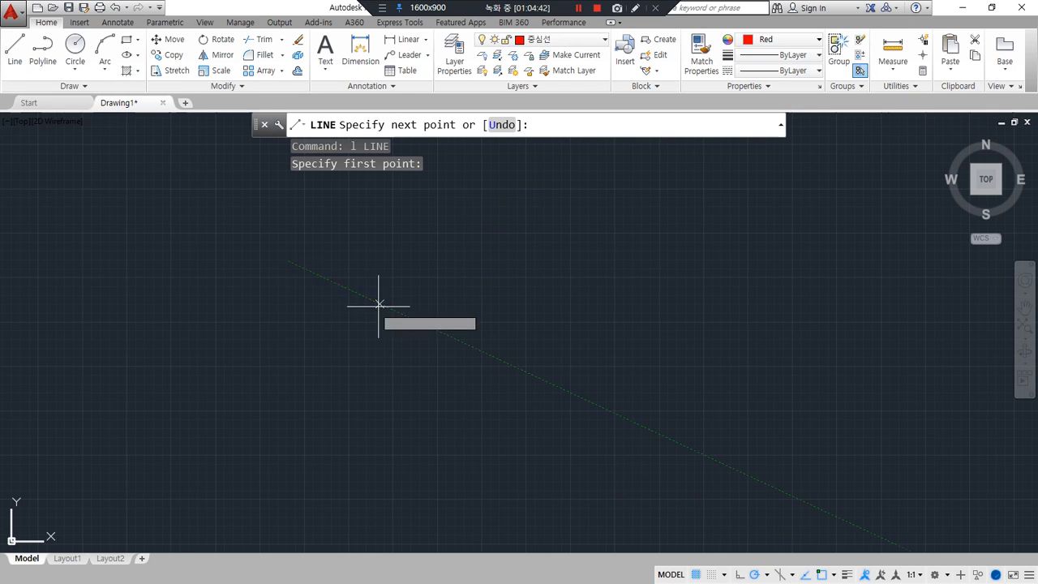
pyautogui.click(470, 261)
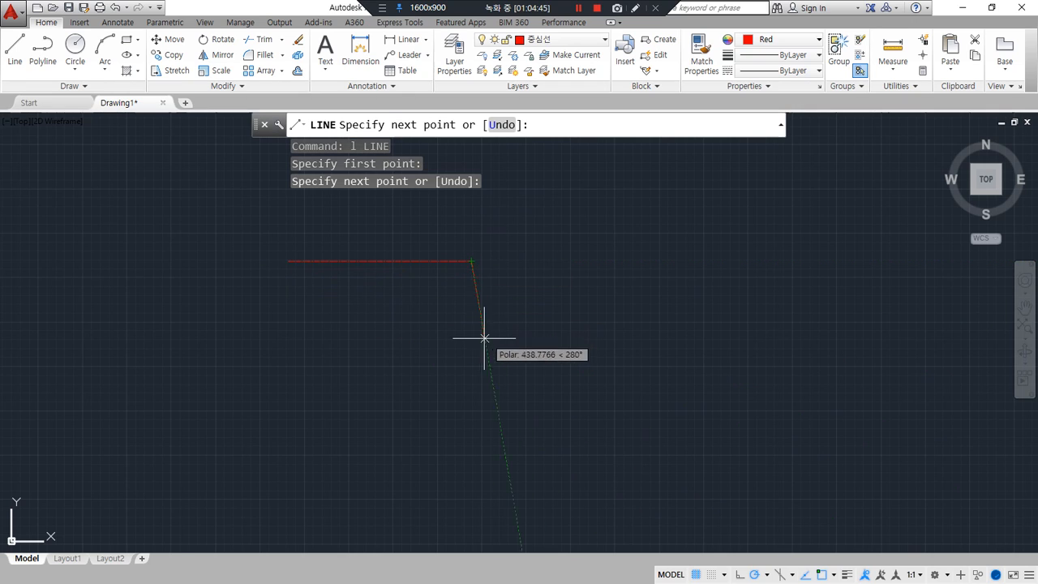
pyautogui.press('Escape')
# Make 은선 the current layer and draw a horizontal line just below the existing line, at matching length.
pyautogui.click(551, 39)
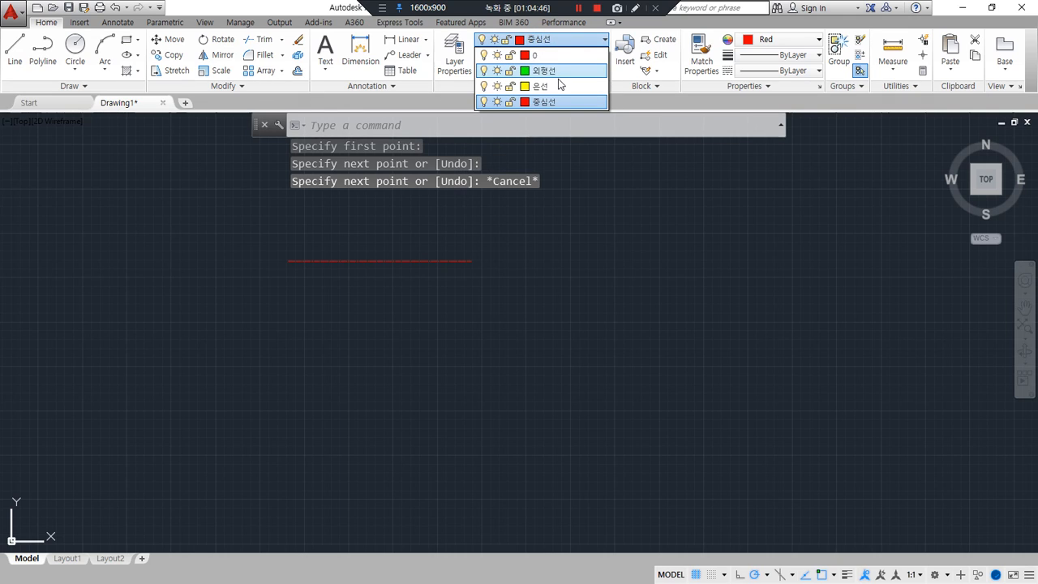
pyautogui.click(558, 86)
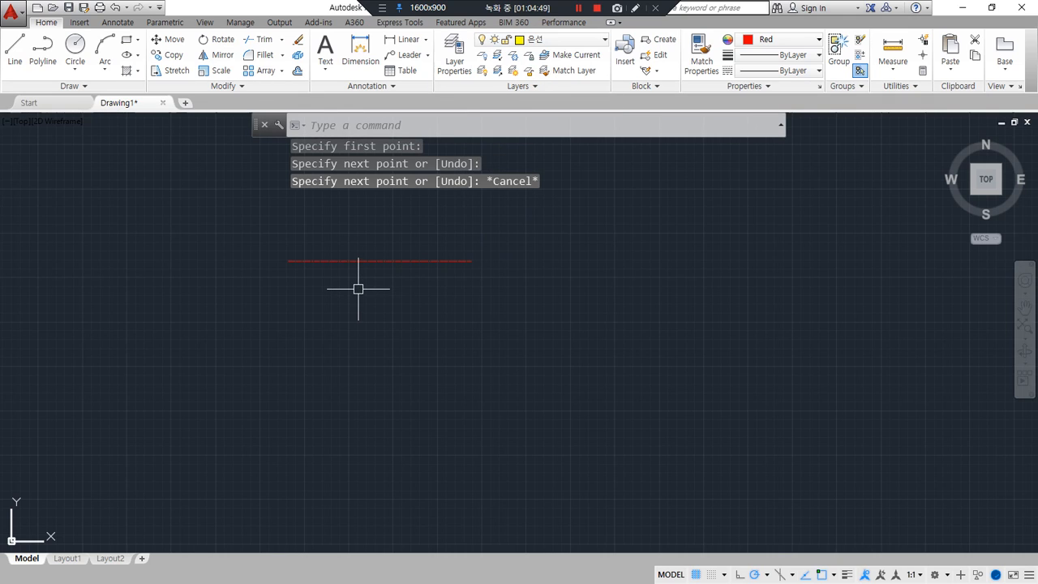
pyautogui.write('l')
pyautogui.press('Return')
pyautogui.click(289, 278)
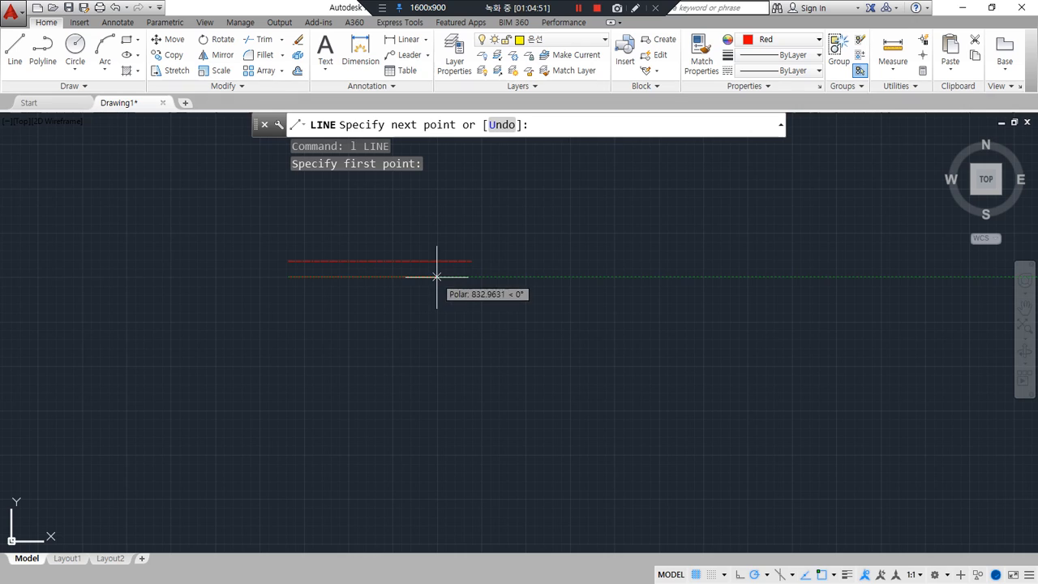
pyautogui.click(473, 277)
pyautogui.press('Return')
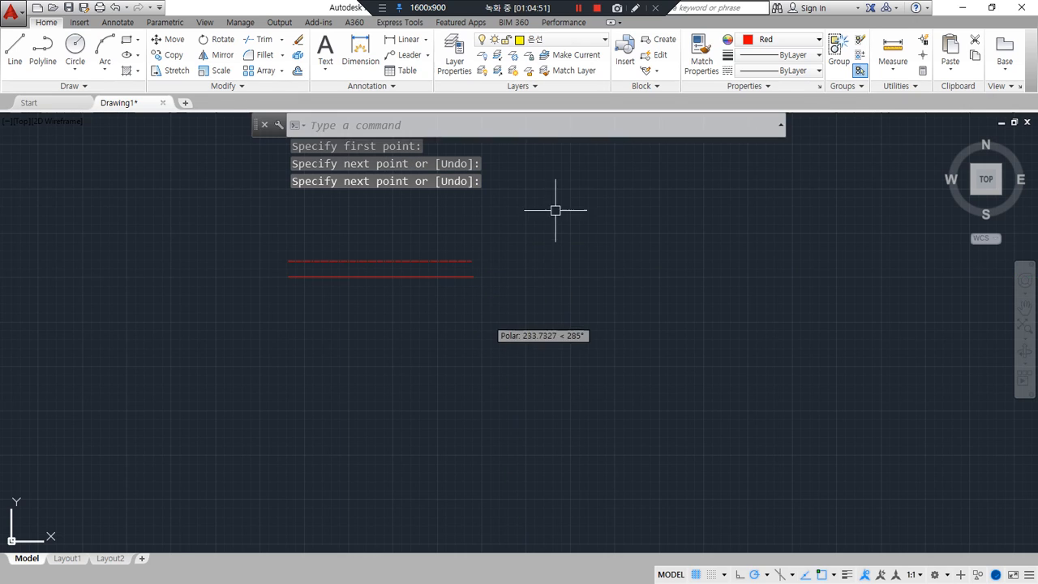
# Keep 은선 as the current layer and erase both horizontal sample lines.
pyautogui.click(560, 38)
pyautogui.click(558, 86)
pyautogui.click(515, 280)
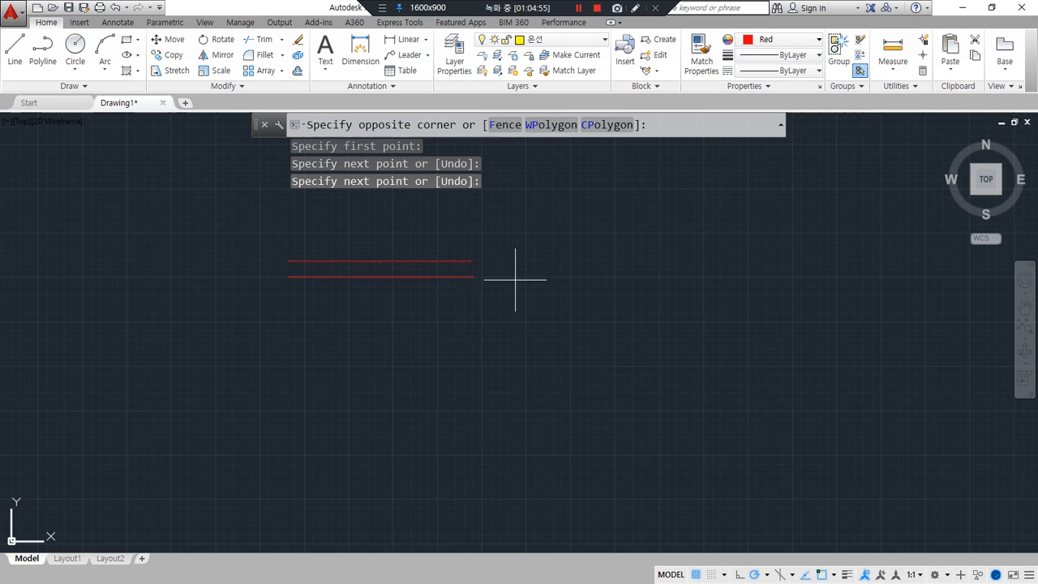
pyautogui.click(451, 248)
pyautogui.press('Delete')
# Set the object colour to ByLayer and draw a horizontal sample line on the 은선 layer in the upper part of the drawing area.
pyautogui.click(779, 38)
pyautogui.click(781, 56)
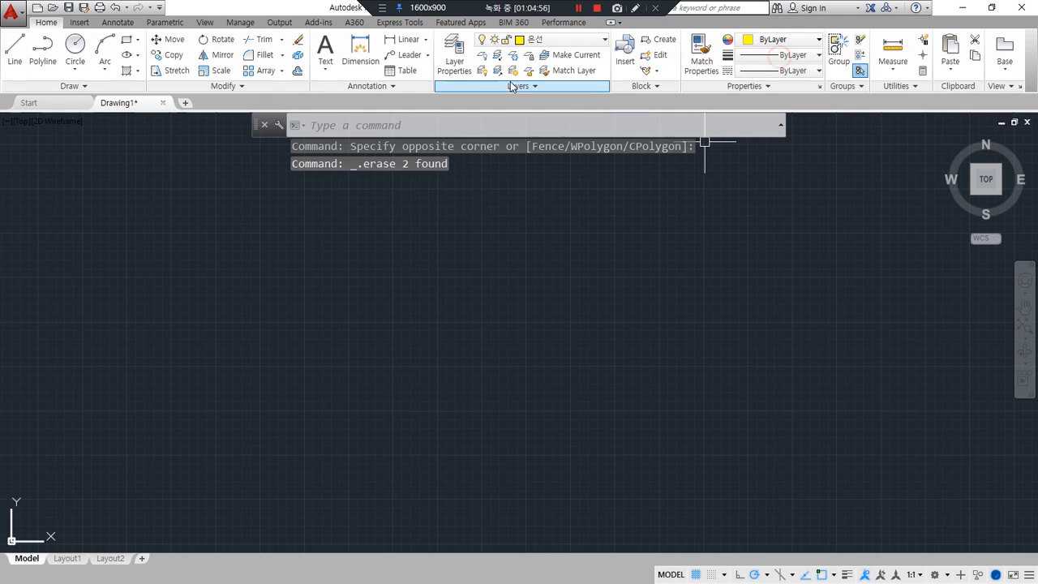
pyautogui.click(534, 41)
pyautogui.click(530, 86)
pyautogui.write('l')
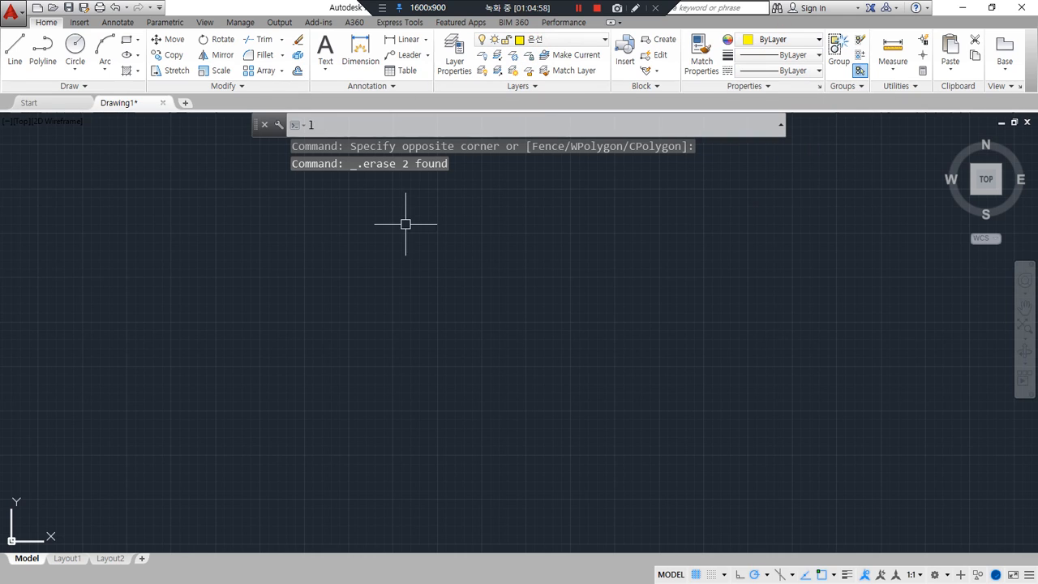
pyautogui.press('Return')
pyautogui.click(391, 230)
pyautogui.click(496, 230)
pyautogui.press('Return')
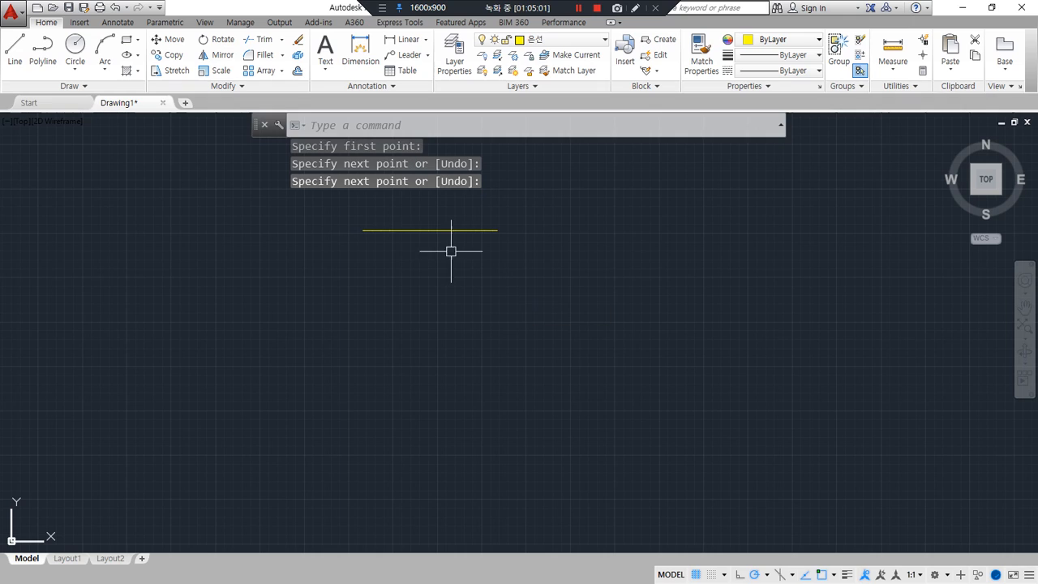
# Make 중심선 the current layer and draw a horizontal line of matching length just below the 은선 line.
pyautogui.click(534, 39)
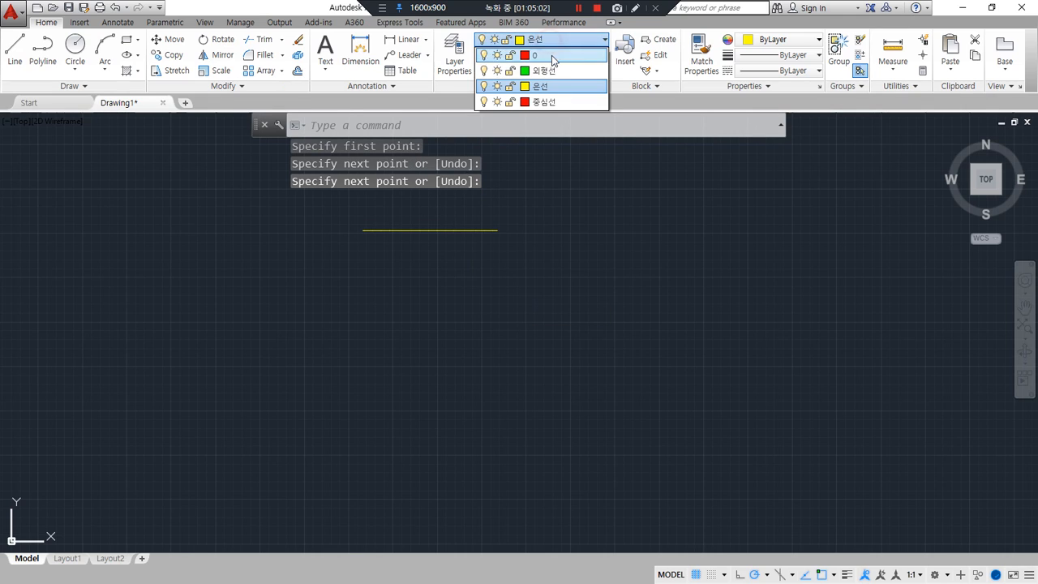
pyautogui.click(541, 101)
pyautogui.write(';')
pyautogui.press('Escape')
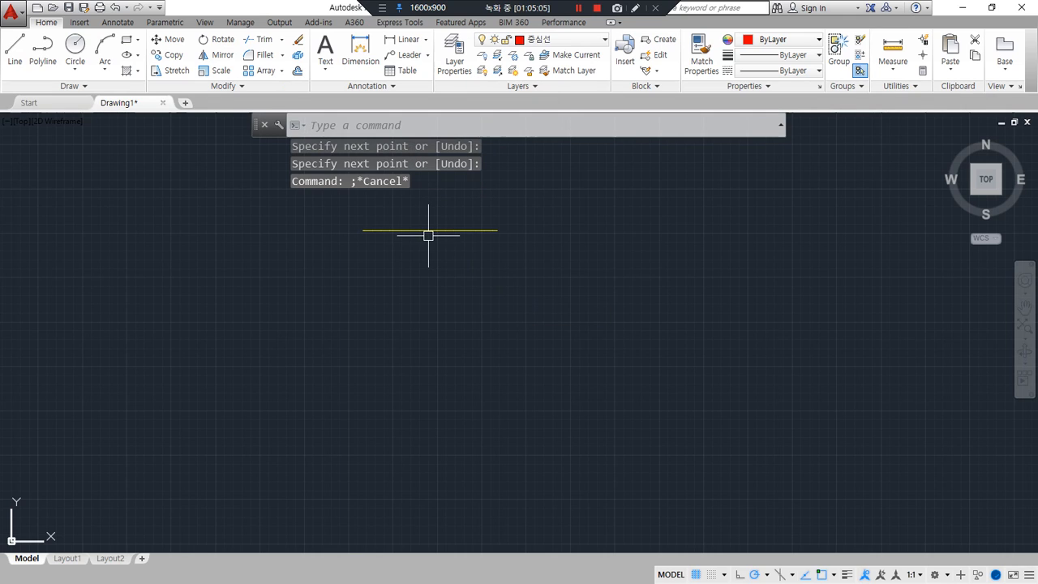
pyautogui.write('l')
pyautogui.press('Return')
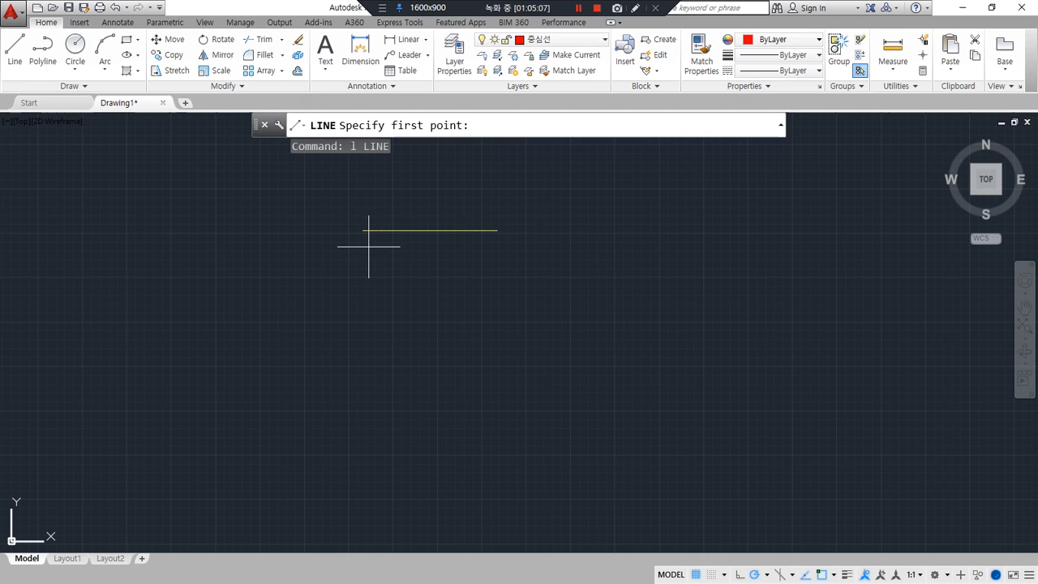
pyautogui.click(362, 248)
pyautogui.click(497, 249)
pyautogui.press('Return')
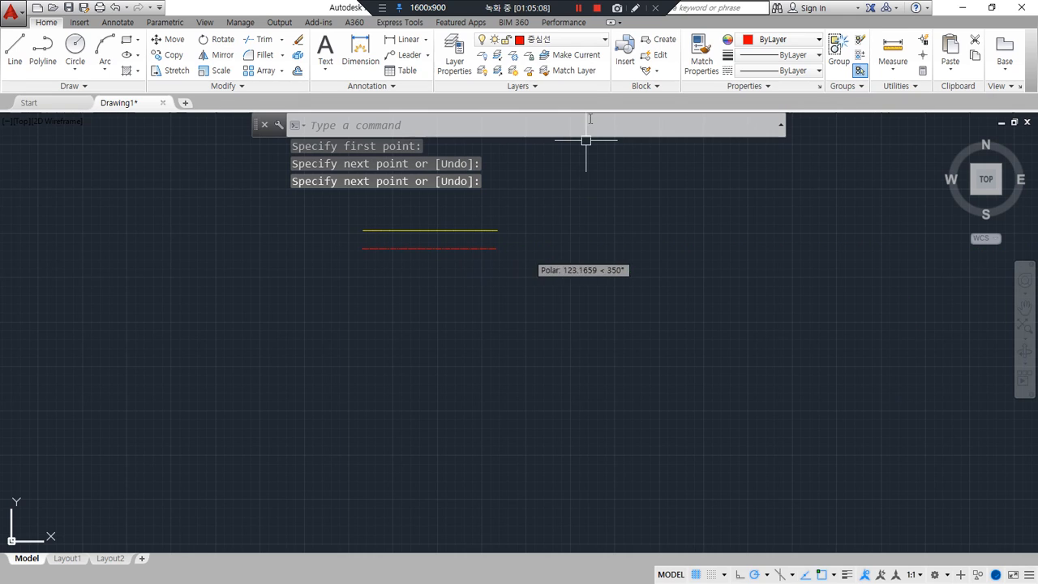
# Make 외형선 the current layer and draw a horizontal line of matching length just below the 중심선 line.
pyautogui.click(578, 39)
pyautogui.click(559, 74)
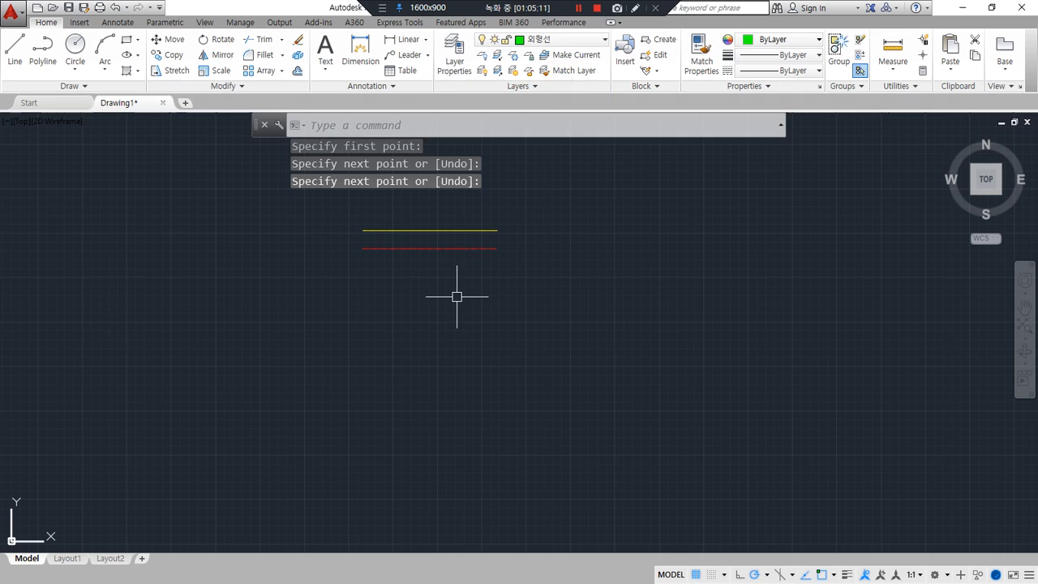
pyautogui.write('l')
pyautogui.press('Return')
pyautogui.click(363, 262)
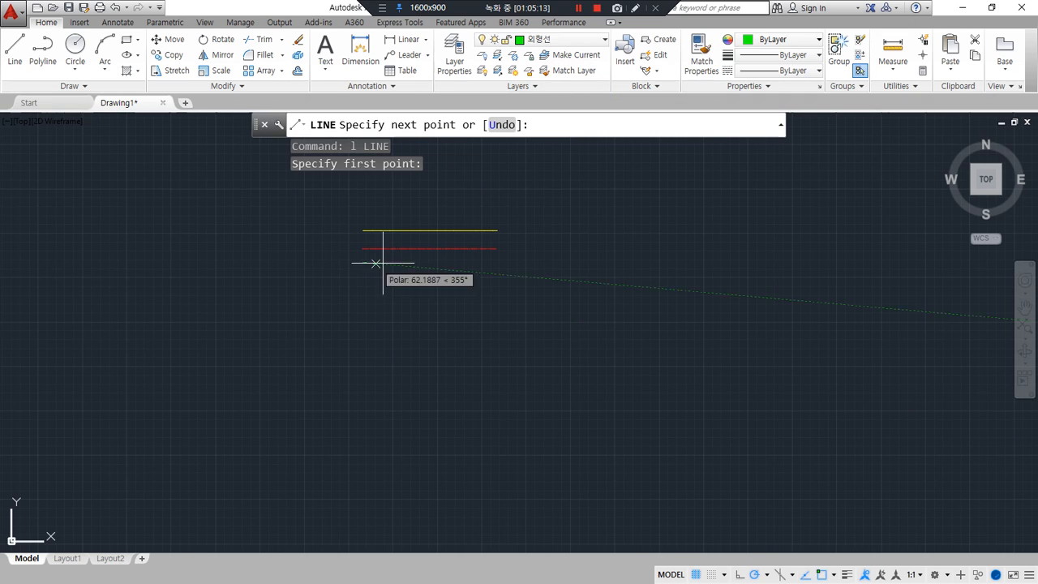
pyautogui.click(496, 262)
pyautogui.press('Return')
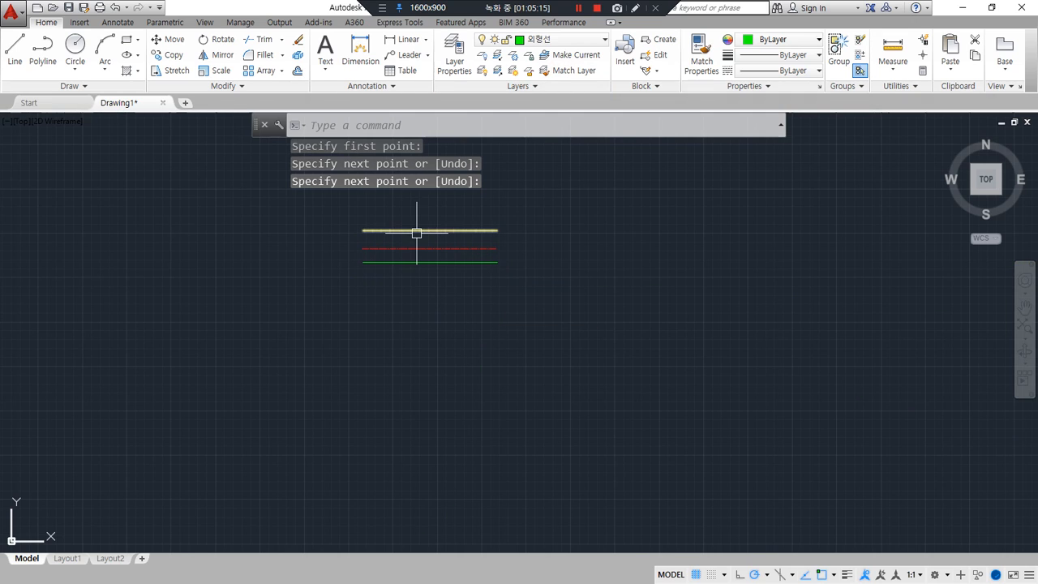
# Turn on the lineweight display for the three sample lines.
pyautogui.scroll(2, 417, 238)
pyautogui.scroll(6, 417, 238)
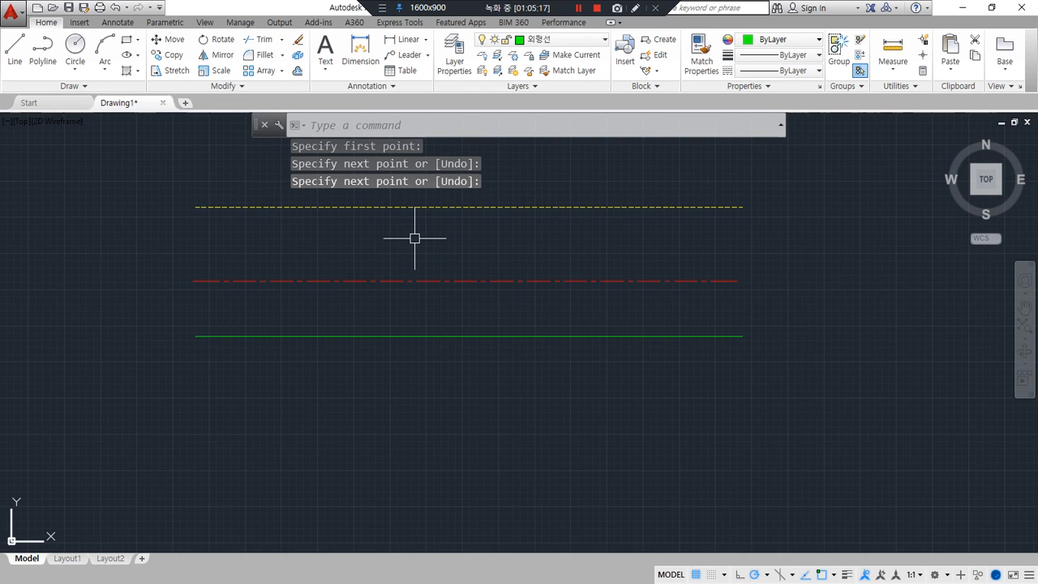
pyautogui.scroll(2, 414, 238)
pyautogui.moveTo(408, 301); pyautogui.dragTo(420, 311, button='middle')
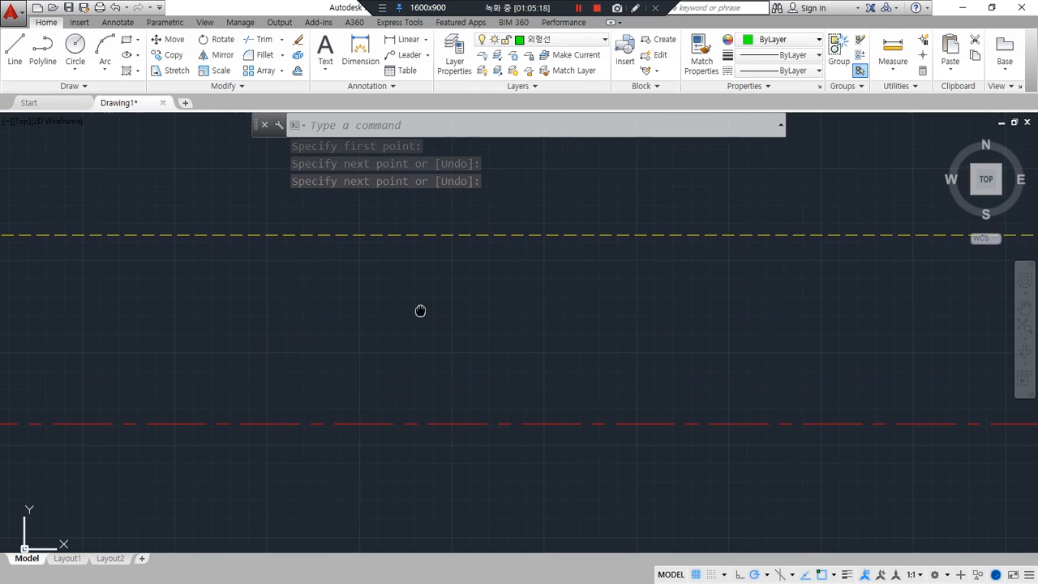
pyautogui.scroll(-2, 421, 308)
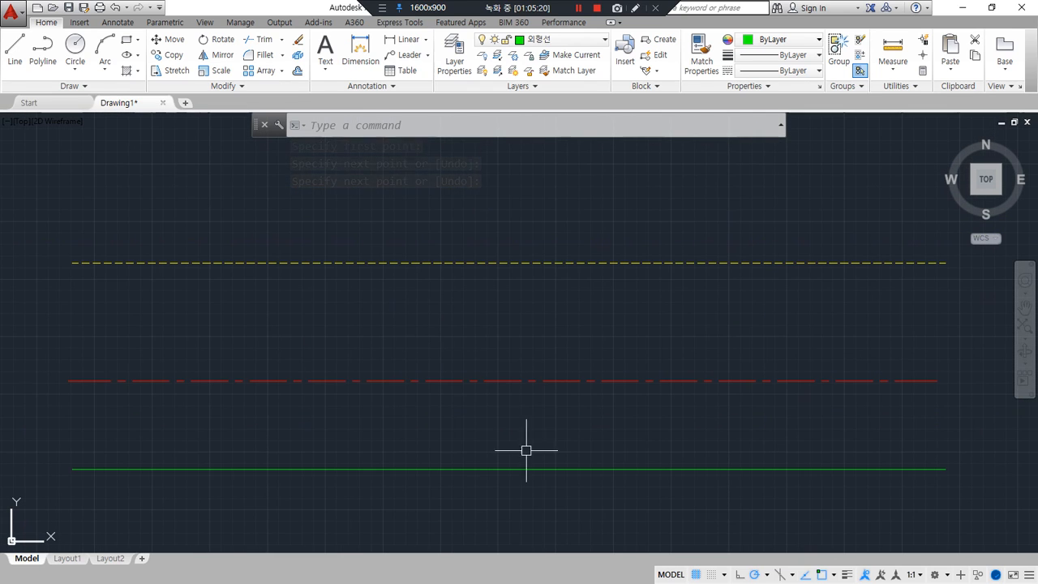
pyautogui.click(848, 575)
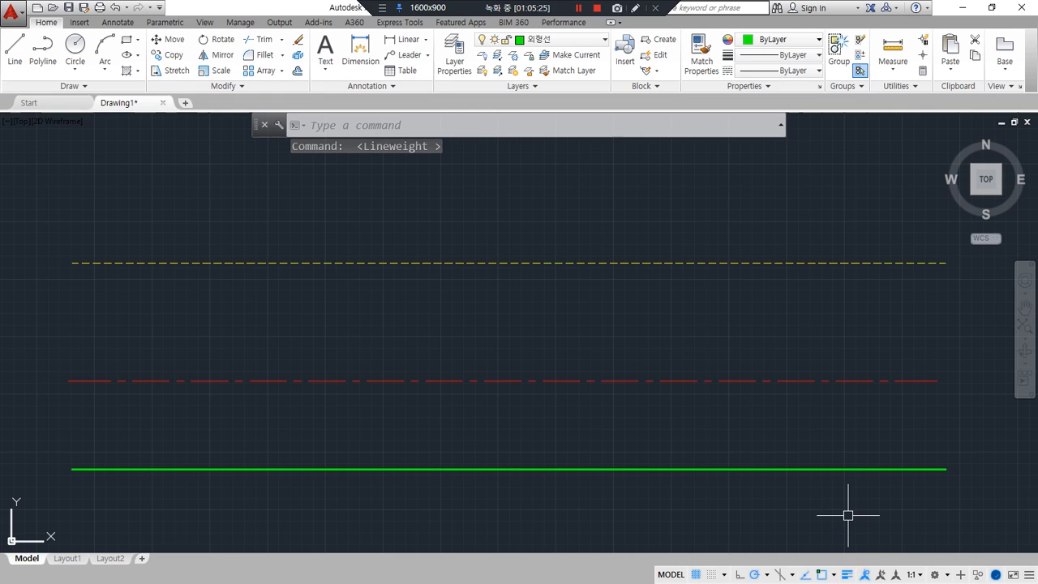
pyautogui.press('Escape')
pyautogui.press('Escape')
pyautogui.press('Escape')
# Set the lineweight of layers 외형선, 은선 and 중심선 to Default and close the layer properties manager.
pyautogui.click(456, 51)
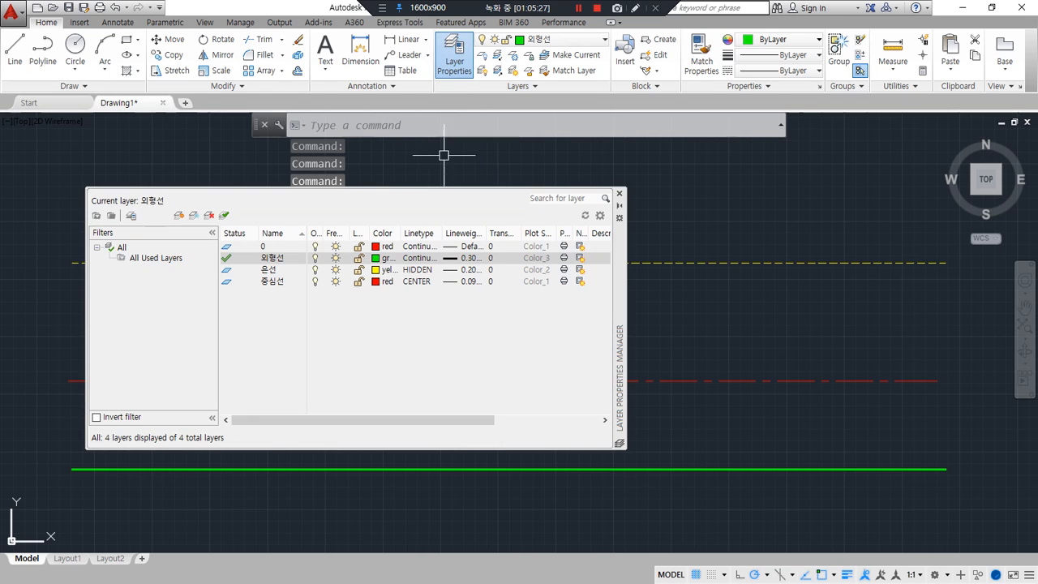
pyautogui.click(469, 258)
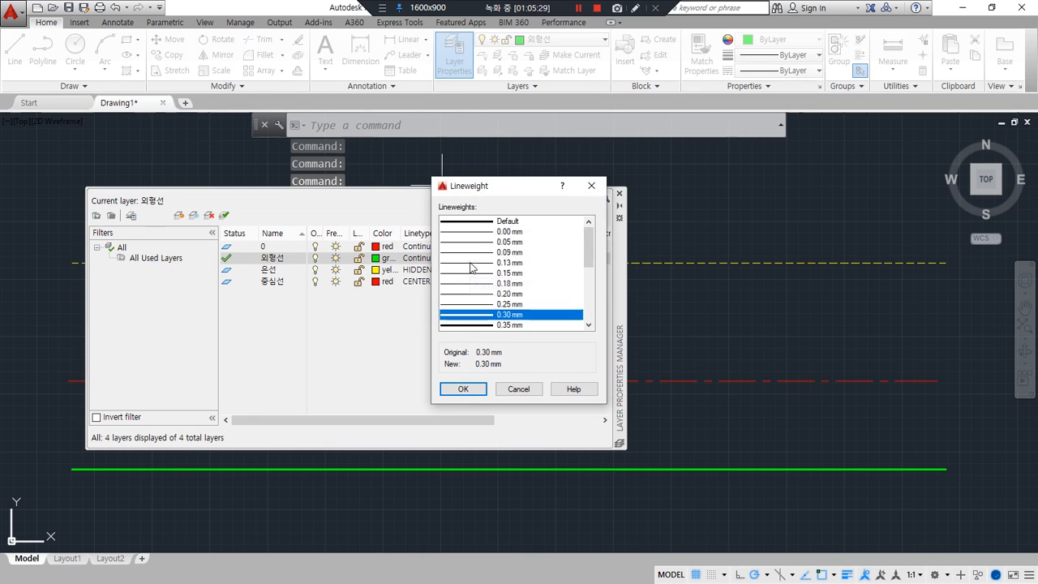
pyautogui.click(480, 227)
pyautogui.click(463, 389)
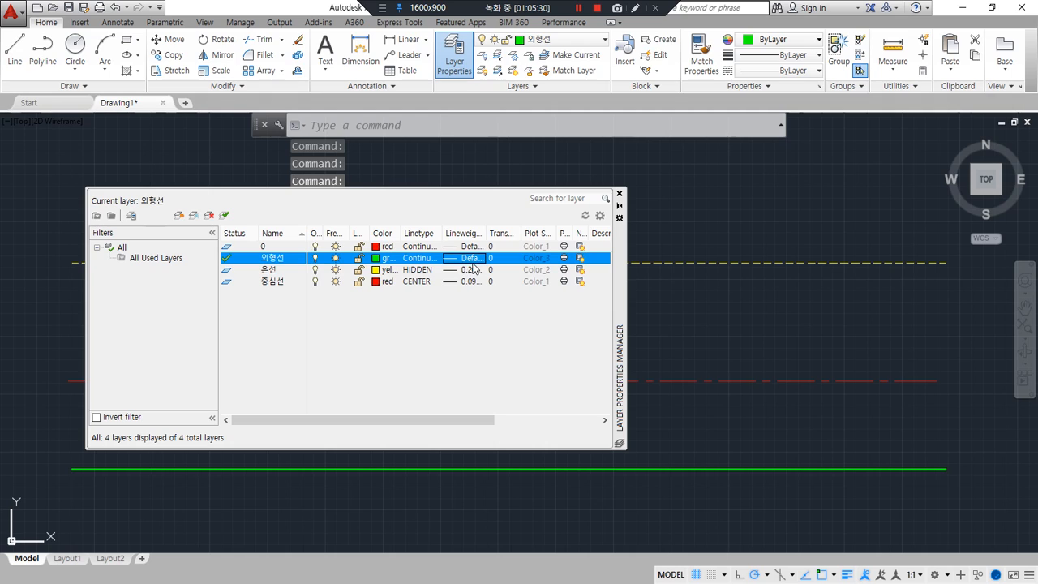
pyautogui.click(475, 270)
pyautogui.click(473, 219)
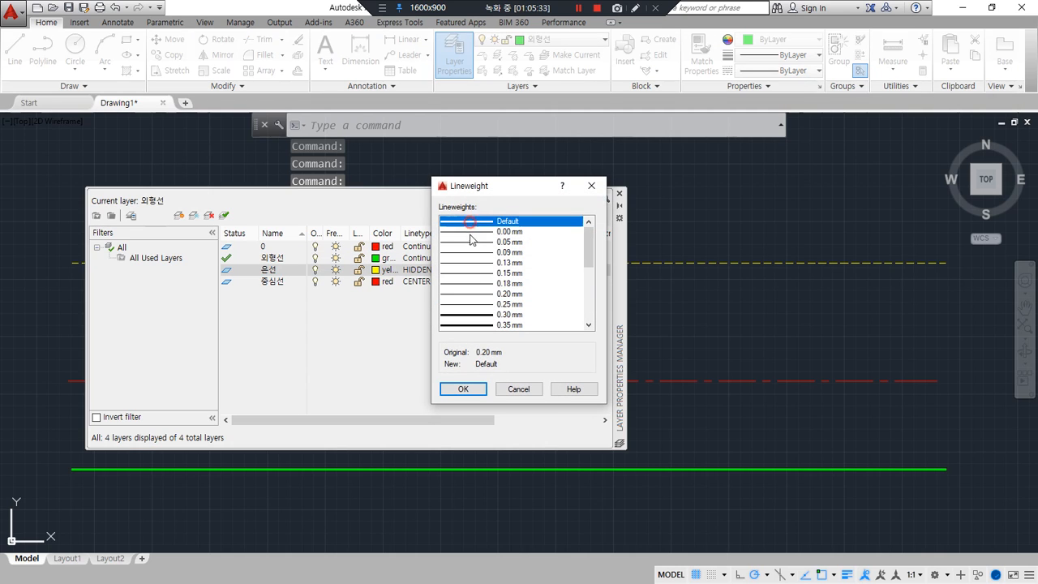
pyautogui.click(464, 389)
pyautogui.click(471, 281)
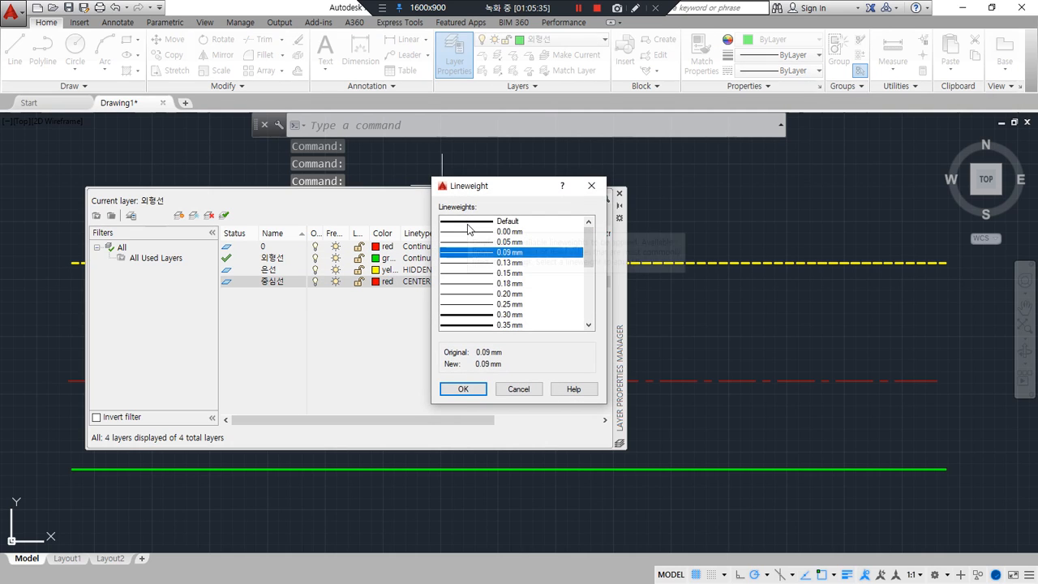
pyautogui.click(471, 224)
pyautogui.click(464, 387)
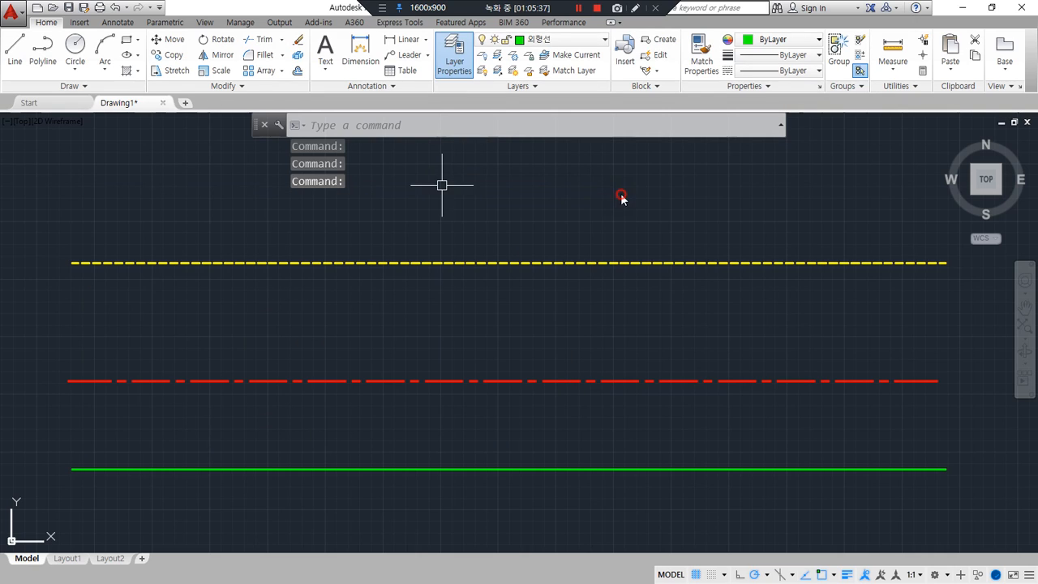
pyautogui.click(620, 194)
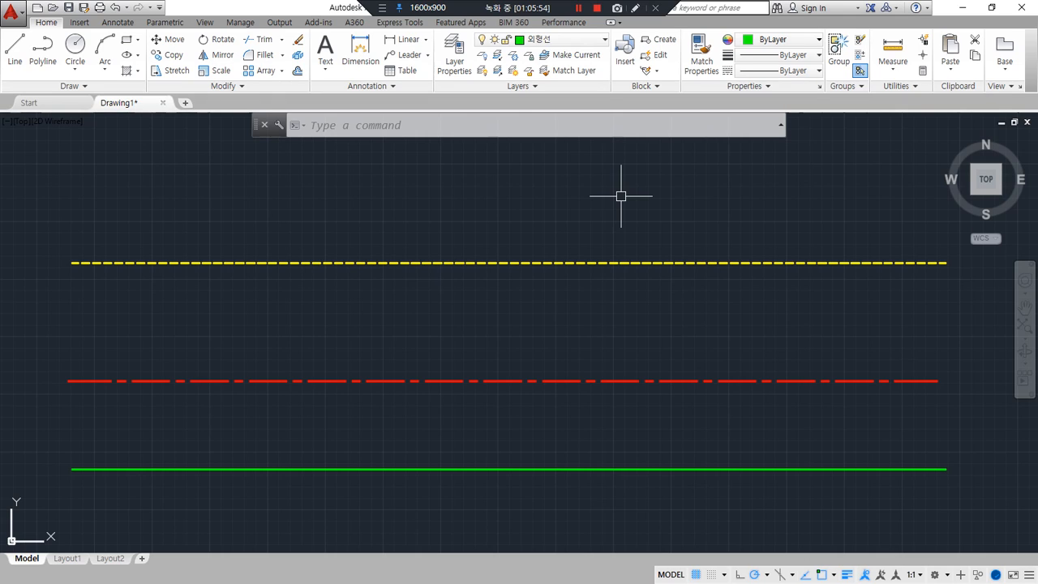
# Examine the sample lines' patterns and the line types in the browser's dimensioned reference drawing, and return to AutoCAD.
pyautogui.scroll(-4, 621, 195)
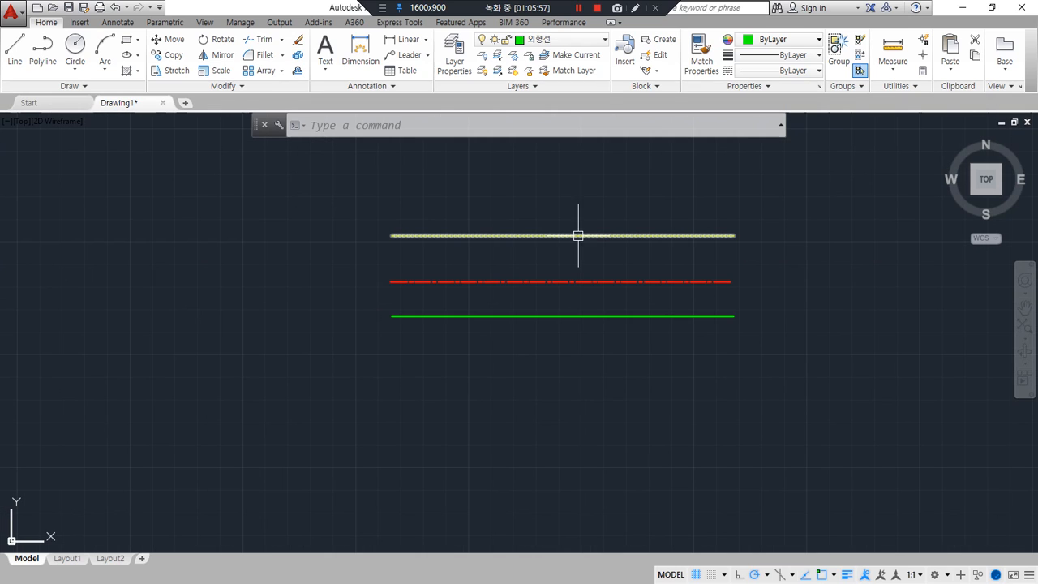
pyautogui.moveTo(565, 236)
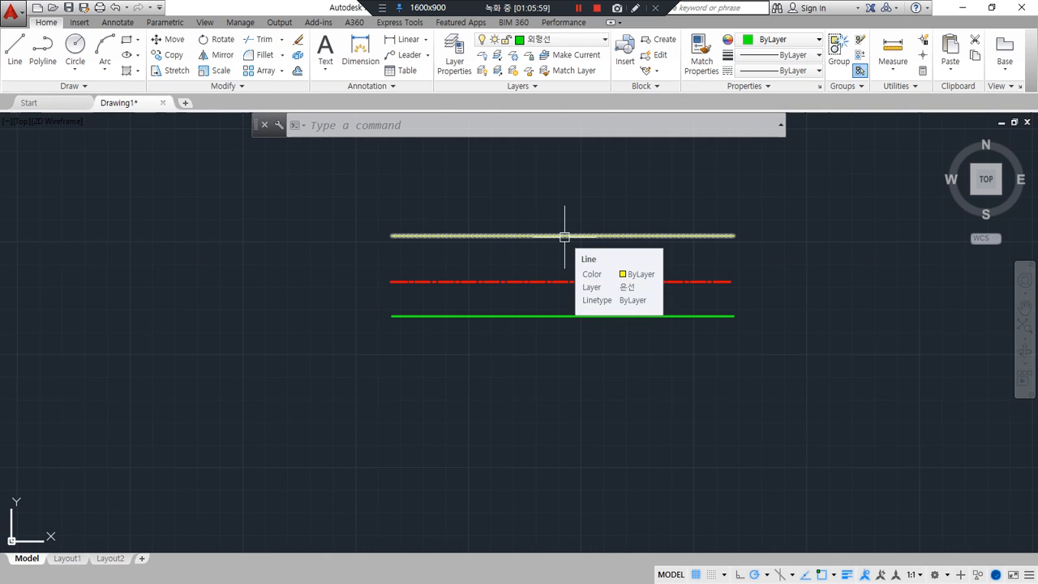
pyautogui.scroll(8, 564, 236)
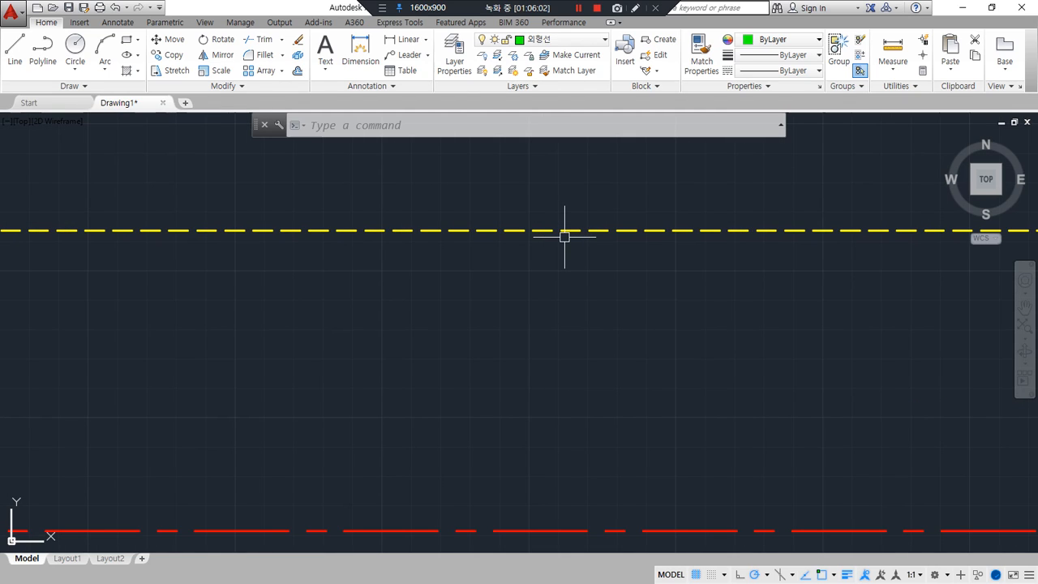
pyautogui.scroll(-3, 524, 361)
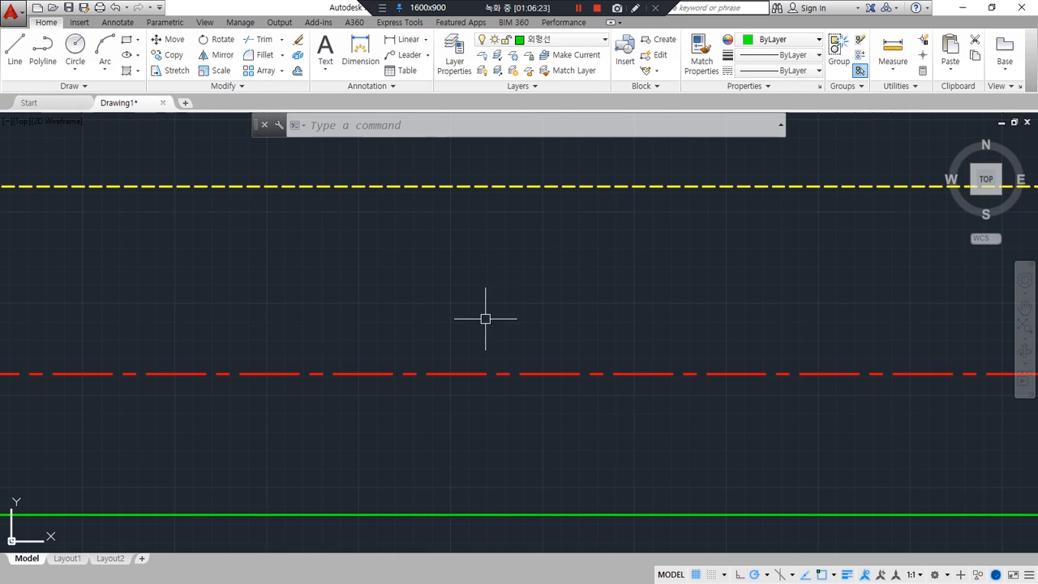
pyautogui.hotkey('alt', 'Tab')
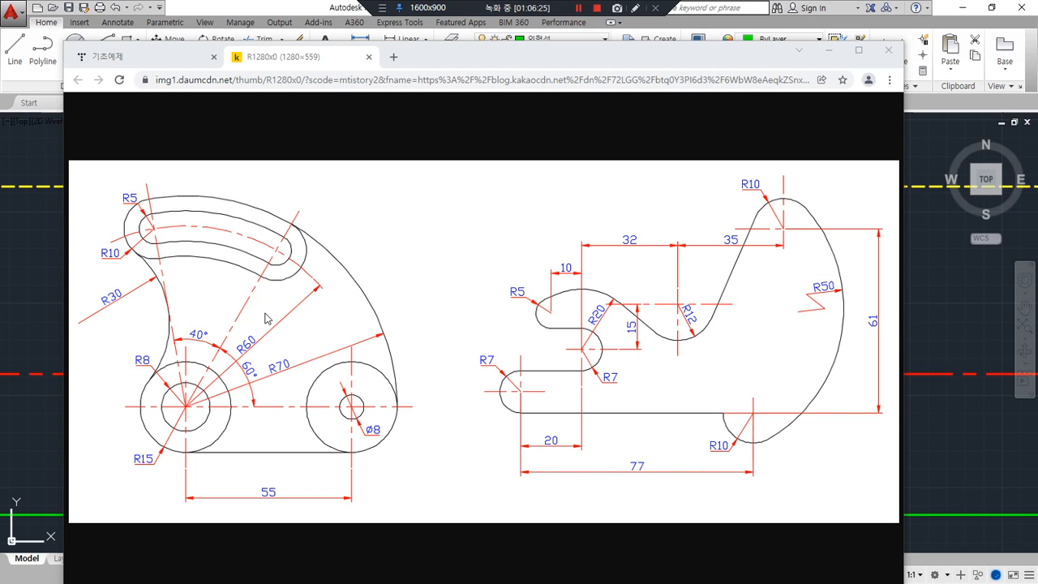
pyautogui.moveTo(371, 173)
pyautogui.mouseDown()
pyautogui.moveTo(323, 231)
pyautogui.moveTo(323, 178)
pyautogui.moveTo(314, 222)
pyautogui.moveTo(333, 235)
pyautogui.mouseUp()
pyautogui.press('Escape')
pyautogui.click(522, 56)
pyautogui.hotkey('alt', 'Tab')
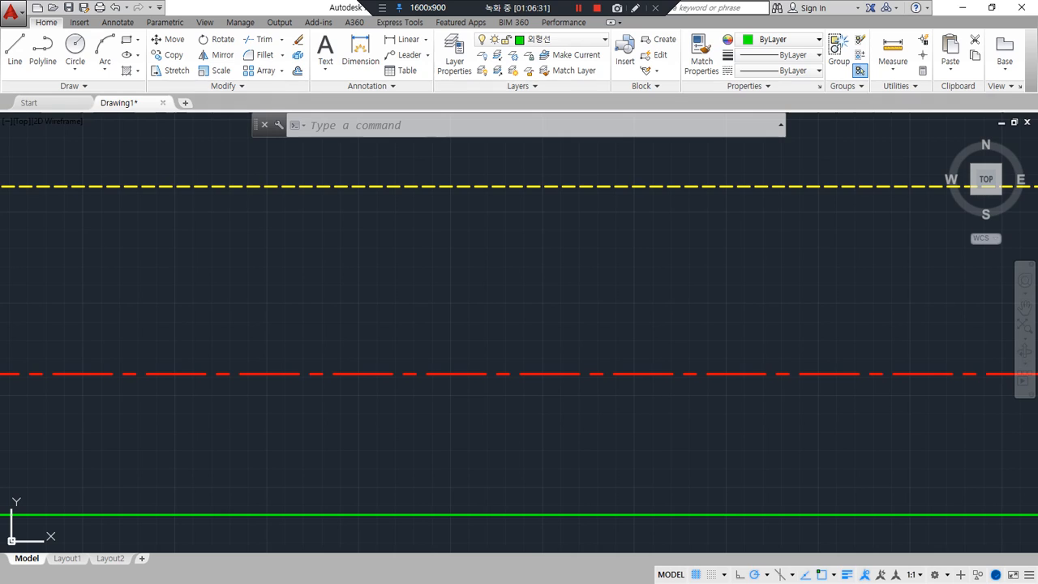
# Erase the three sample lines and make 중심선 the current layer.
pyautogui.click(547, 524)
pyautogui.click(408, 172)
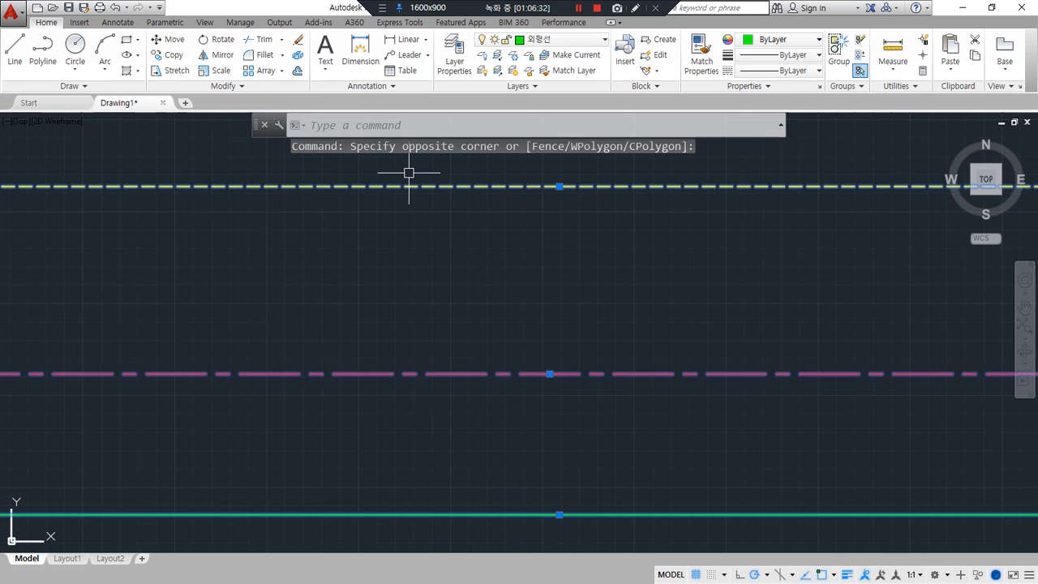
pyautogui.write('e')
pyautogui.press('Return')
pyautogui.click(568, 41)
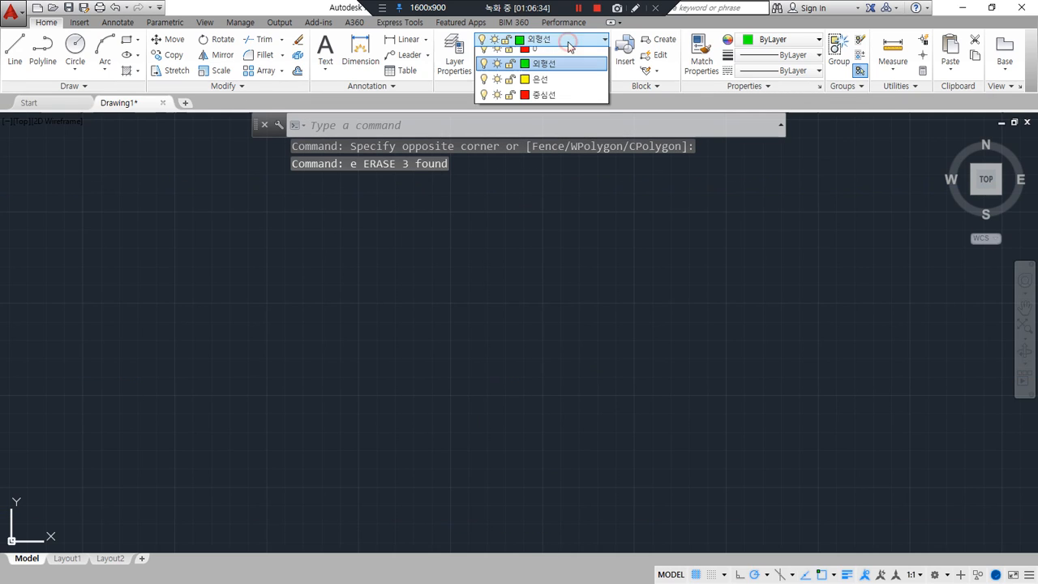
pyautogui.click(565, 102)
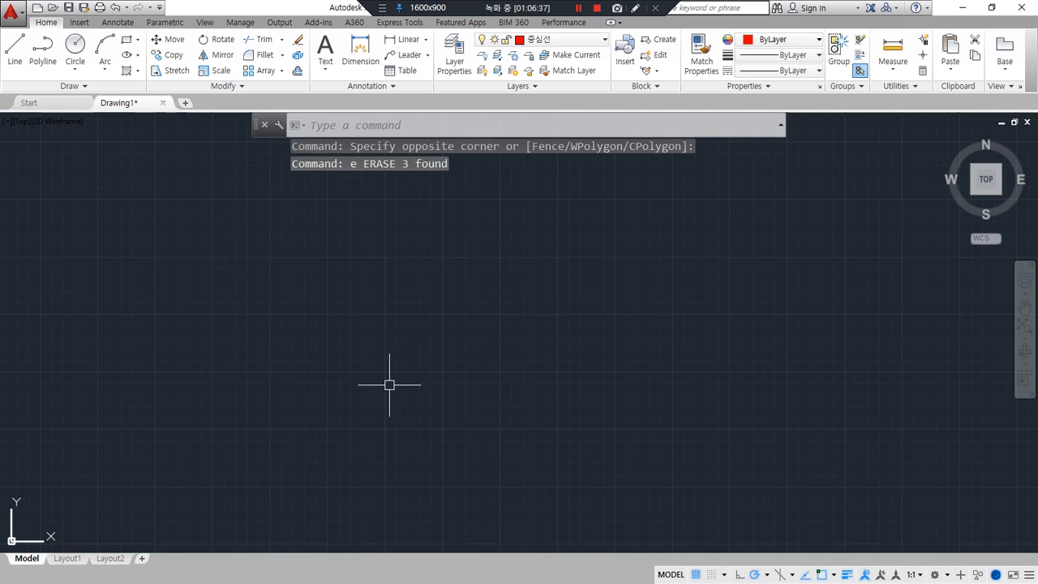
# Draw a long horizontal and a vertical centre line on layer 중심선, crossing near the horizontal line's left end.
pyautogui.write('l')
pyautogui.press('Return')
pyautogui.click(131, 416)
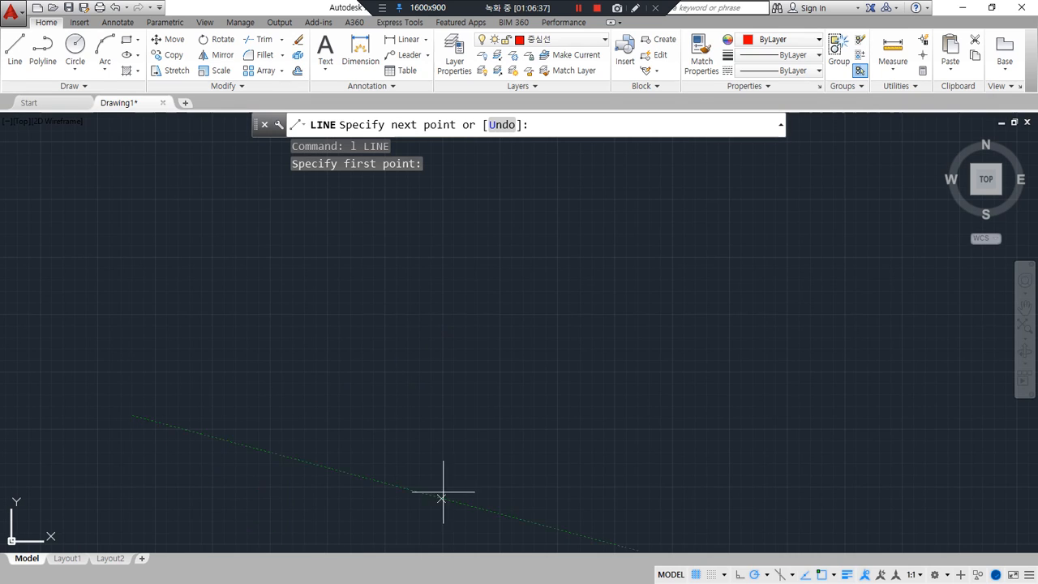
pyautogui.click(663, 415)
pyautogui.press('Return')
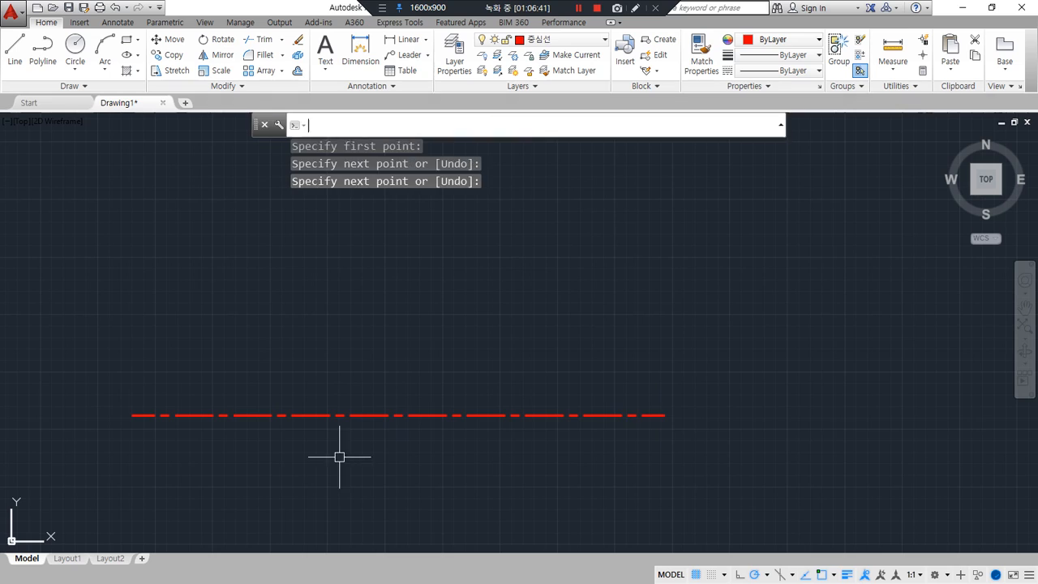
pyautogui.press('Return')
pyautogui.click(261, 509)
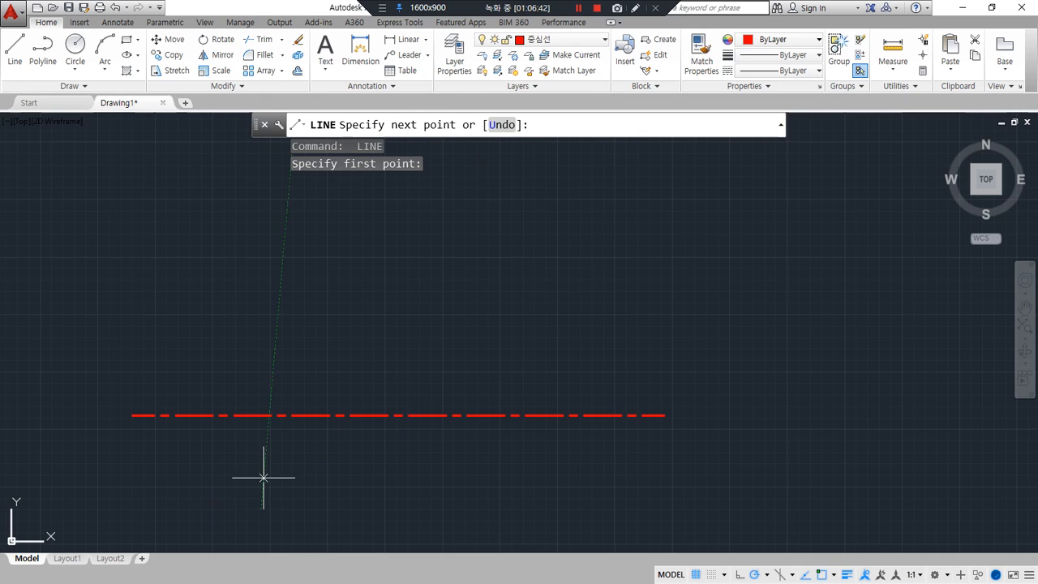
pyautogui.click(261, 152)
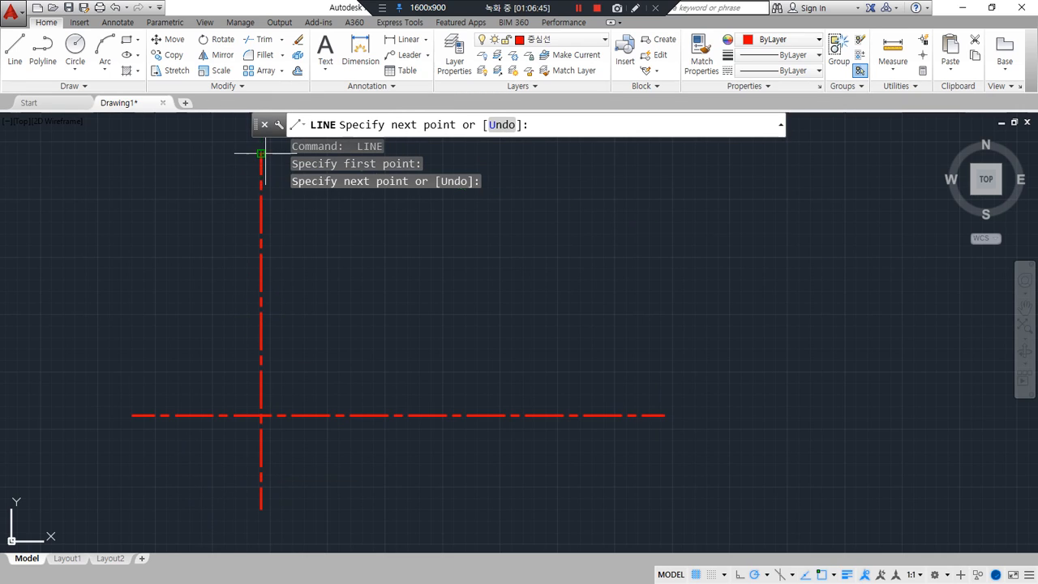
pyautogui.press('Return')
# Make 외형선 the current layer and draw a circle of radius 8 centred on the centre lines' intersection.
pyautogui.click(563, 40)
pyautogui.click(557, 71)
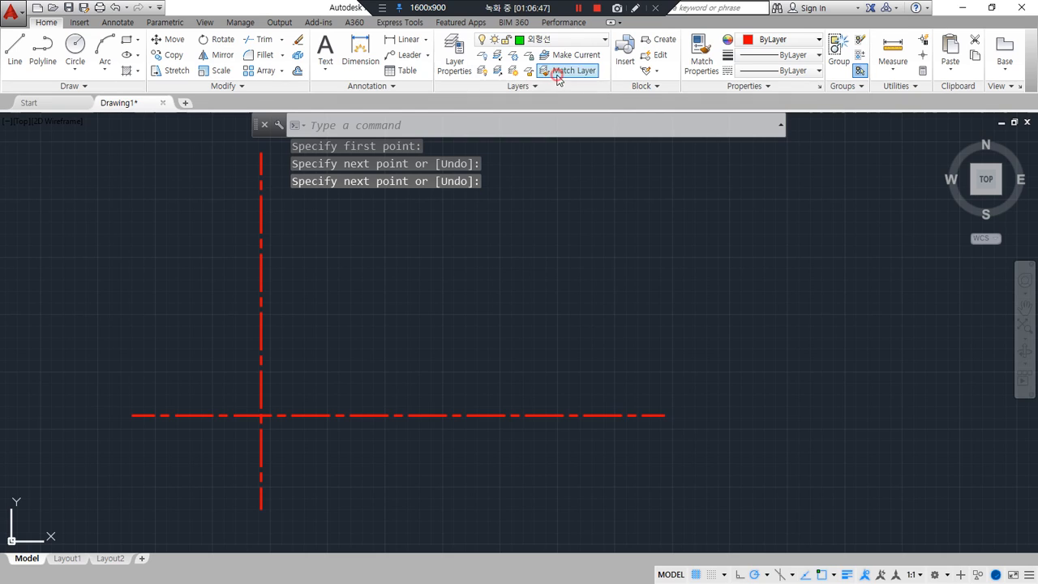
pyautogui.write('c')
pyautogui.press('Return')
pyautogui.click(261, 416)
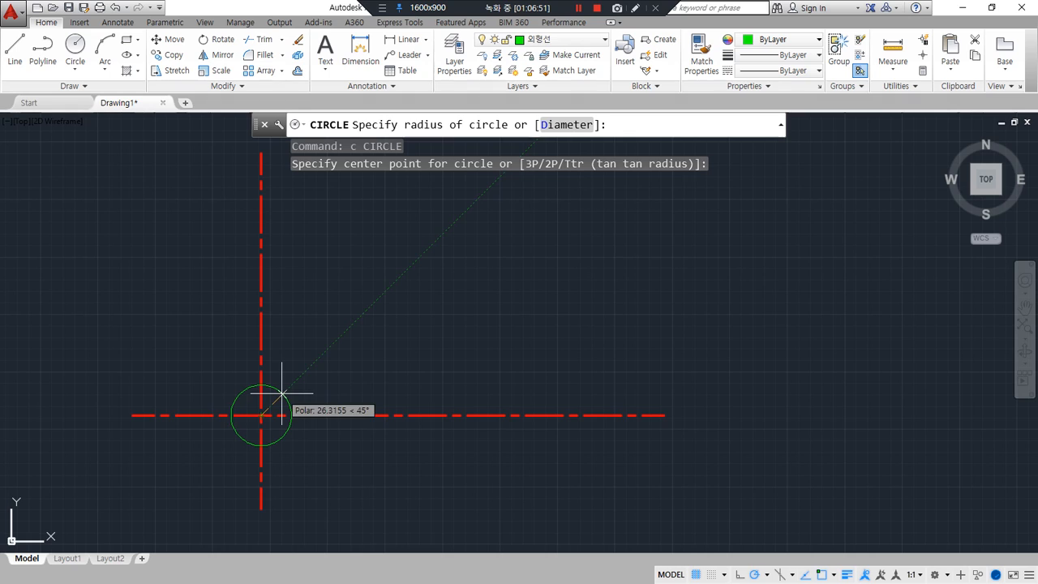
pyautogui.write('8')
pyautogui.press('Return')
# Draw a concentric circle of radius 15 around the radius 8 circle.
pyautogui.write('c')
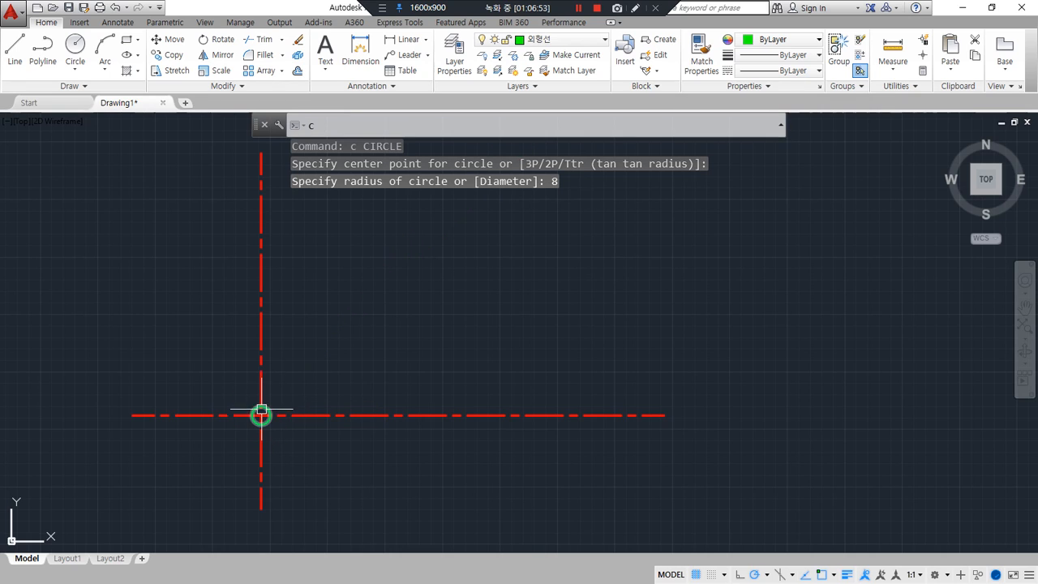
pyautogui.scroll(6, 262, 414)
pyautogui.press('Return')
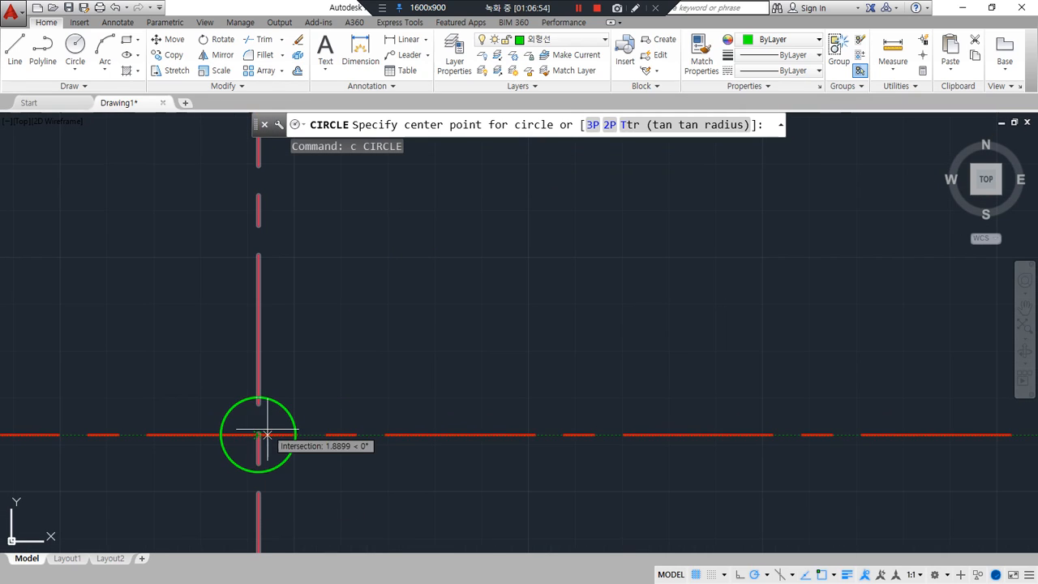
pyautogui.click(258, 435)
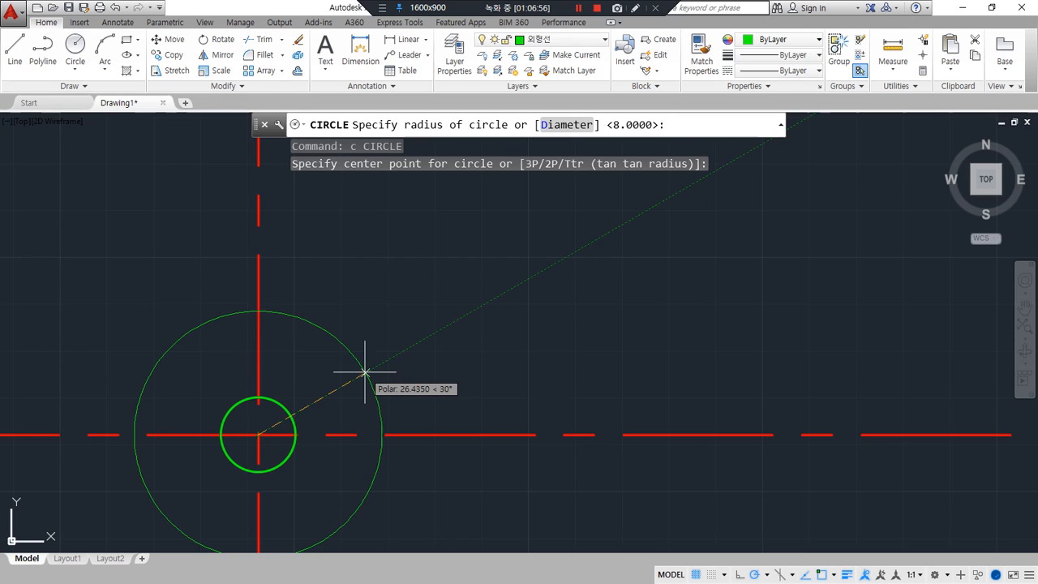
pyautogui.write('15')
pyautogui.press('Return')
# Offset the vertical centre line 55 to the right.
pyautogui.scroll(-3, 364, 366)
pyautogui.moveTo(390, 371); pyautogui.dragTo(344, 348, button='middle')
pyautogui.write('p')
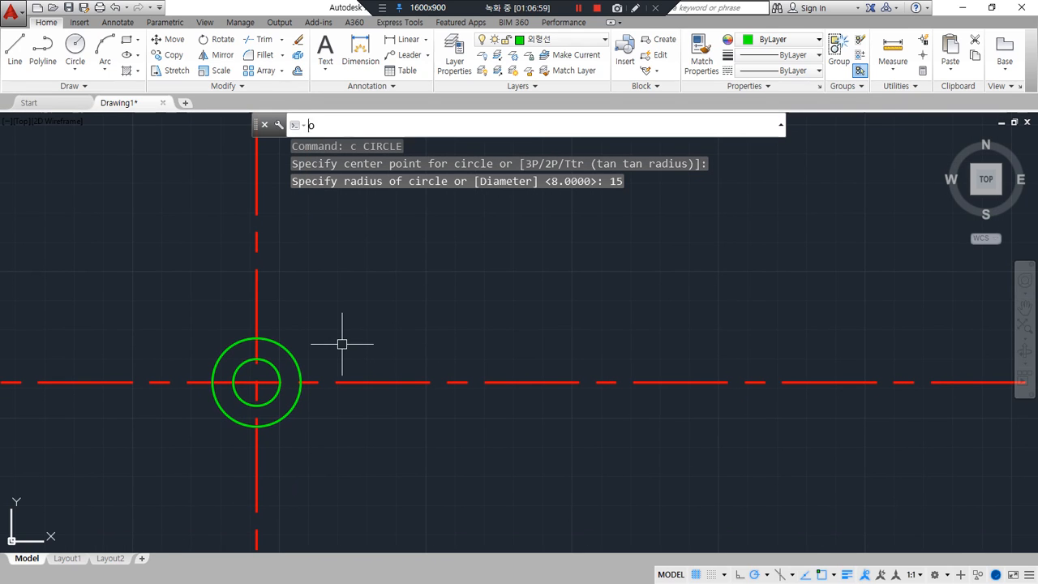
pyautogui.press('Return')
pyautogui.write('55')
pyautogui.press('Return')
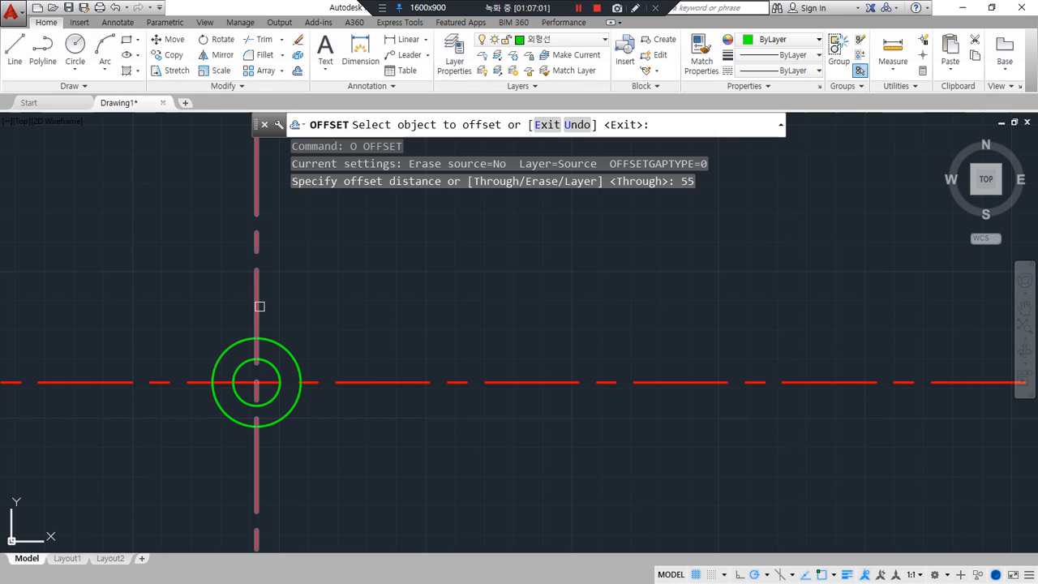
pyautogui.click(257, 303)
pyautogui.click(453, 370)
pyautogui.press('Return')
# Draw a circle of diameter 8 where the offset vertical line crosses the horizontal centre line.
pyautogui.write('c')
pyautogui.press('Return')
pyautogui.click(418, 382)
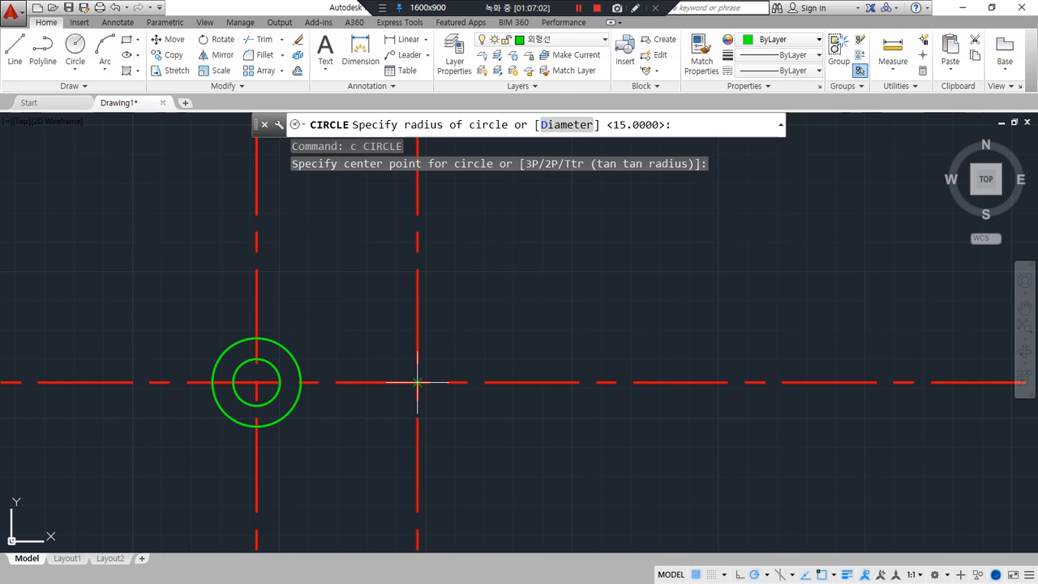
pyautogui.write('d')
pyautogui.press('Return')
pyautogui.write('8')
pyautogui.press('Return')
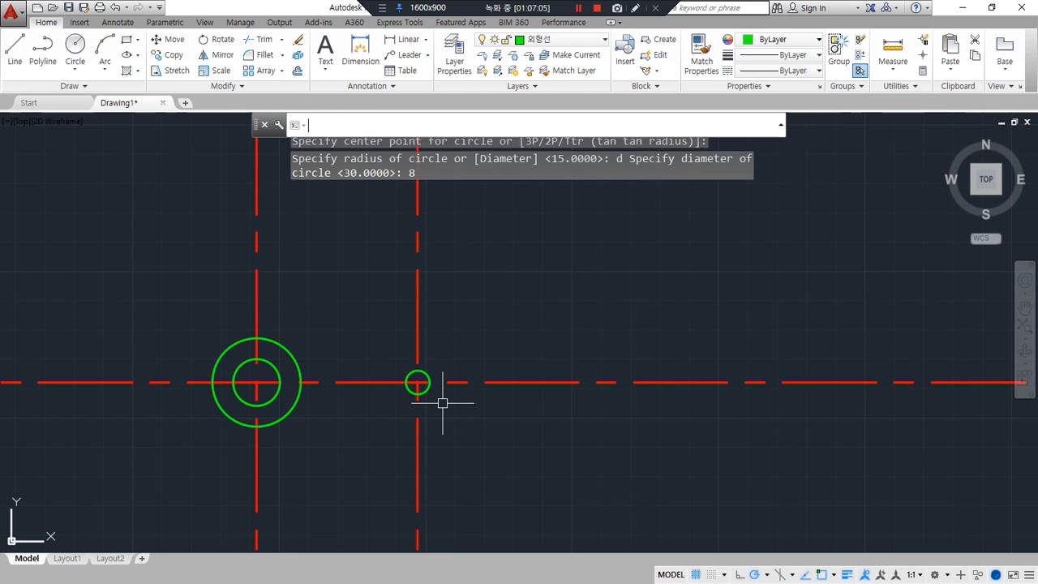
# Draw a circle of radius 15 concentric with the diameter 8 circle.
pyautogui.write('C')
pyautogui.press('Return')
pyautogui.click(418, 382)
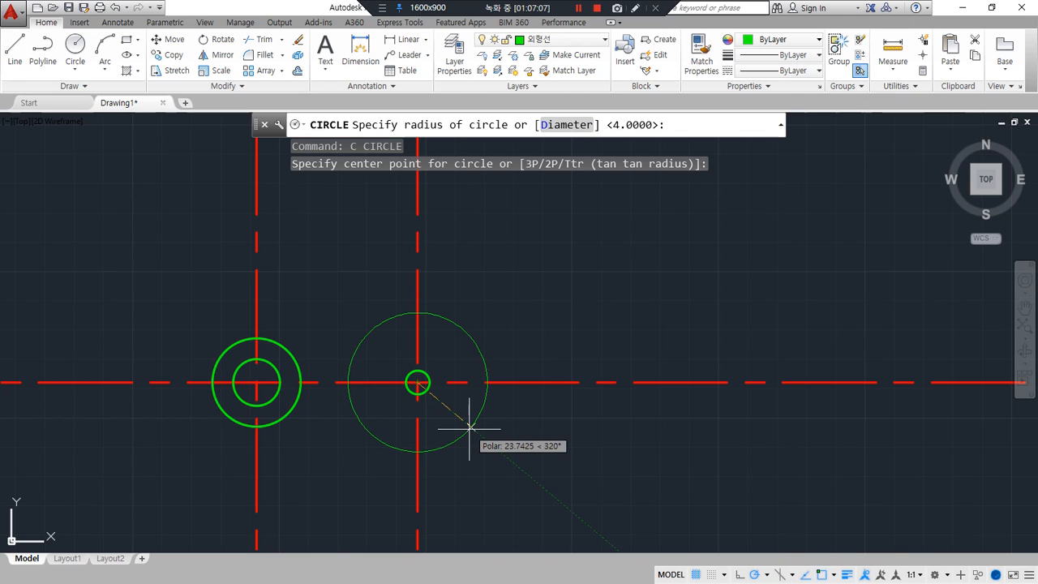
pyautogui.write('15')
pyautogui.press('Return')
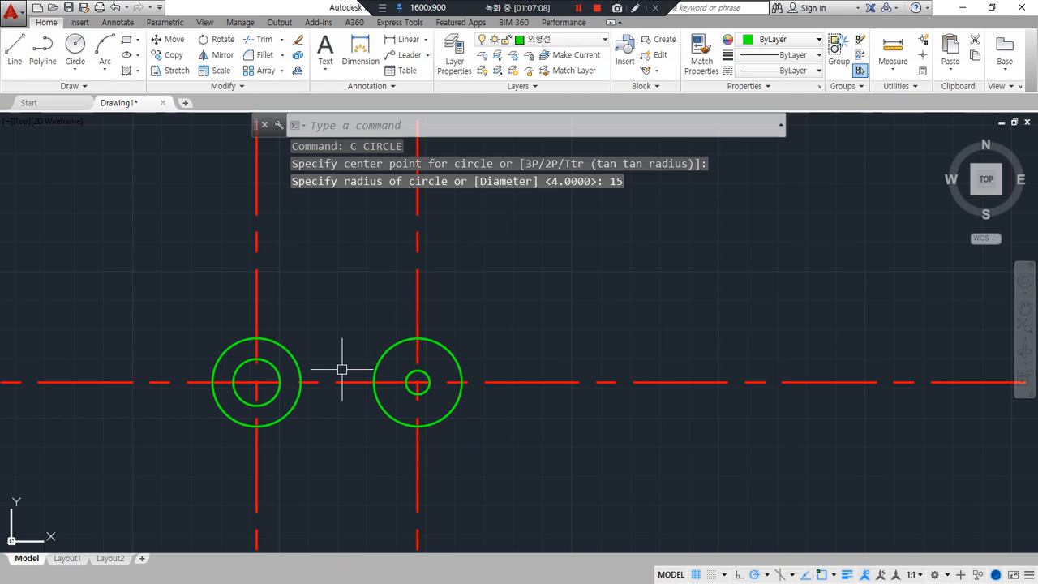
# Offset the horizontal centre line 15 downward, tangent to the bottoms of the two outer circles.
pyautogui.write('o')
pyautogui.press('Return')
pyautogui.write('1')
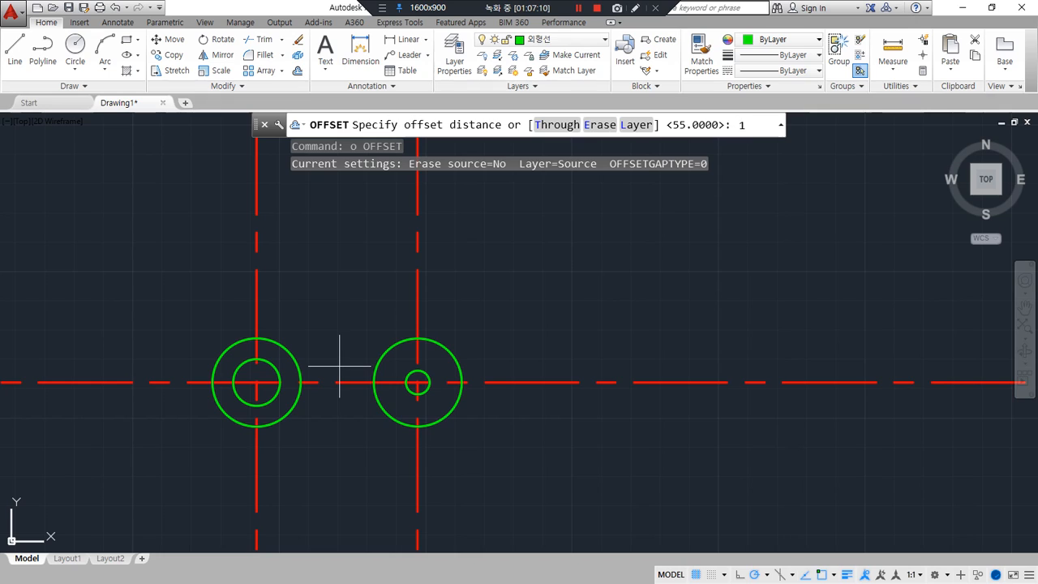
pyautogui.write('5')
pyautogui.press('Return')
pyautogui.click(341, 383)
pyautogui.click(343, 423)
# Trim the lower offset line on both outer sides so only the part between the two vertical centre lines remains.
pyautogui.write('t')
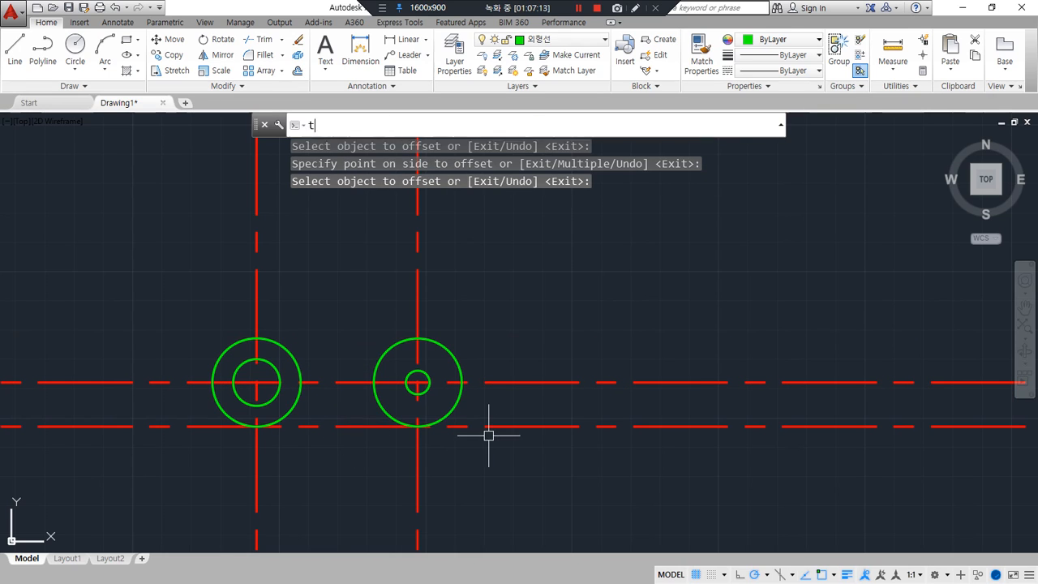
pyautogui.press('Return')
pyautogui.press('Return')
pyautogui.click(488, 426)
pyautogui.click(213, 426)
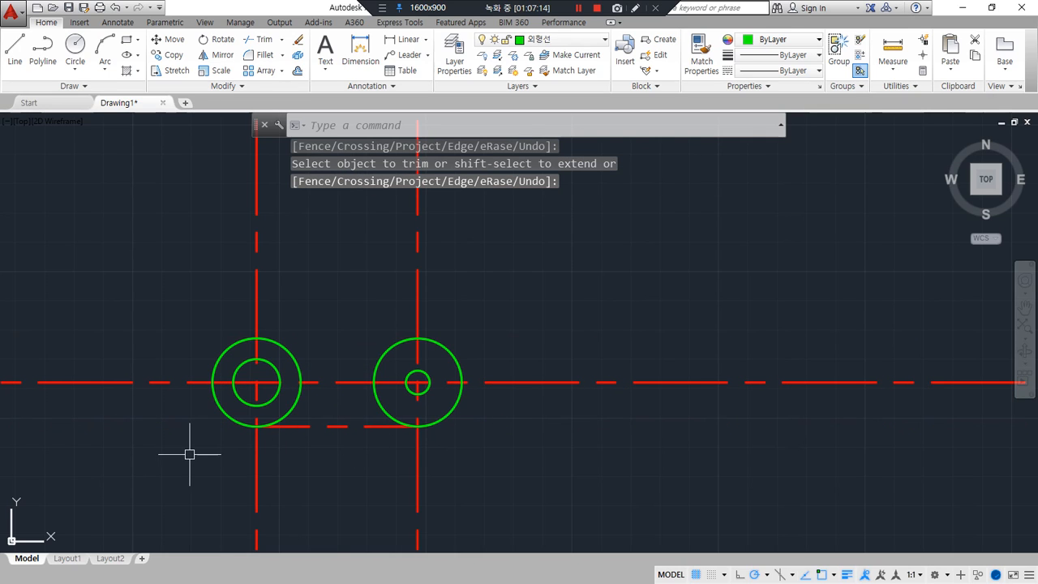
pyautogui.press('Return')
# Try assigning the trimmed line below the circles to layer 외형선, and undo the layer change.
pyautogui.click(338, 425)
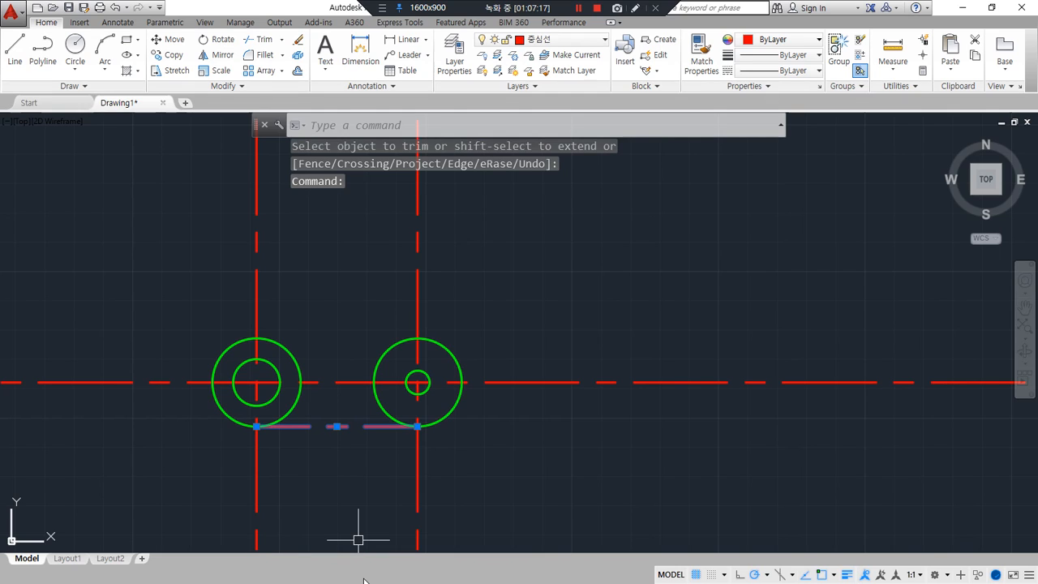
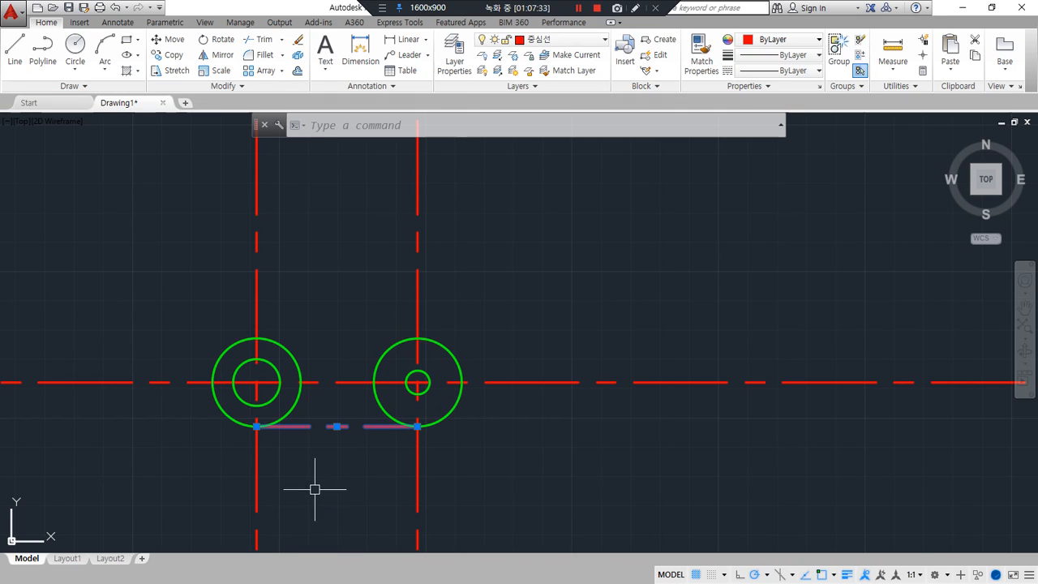
pyautogui.press('Escape')
pyautogui.click(342, 445)
pyautogui.click(328, 421)
pyautogui.moveTo(256, 456)
pyautogui.mouseDown()
pyautogui.moveTo(236, 451)
pyautogui.moveTo(263, 443)
pyautogui.mouseUp()
pyautogui.moveTo(337, 454)
pyautogui.mouseDown()
pyautogui.moveTo(318, 424)
pyautogui.moveTo(347, 437)
pyautogui.mouseUp()
pyautogui.moveTo(422, 447); pyautogui.dragTo(416, 433)
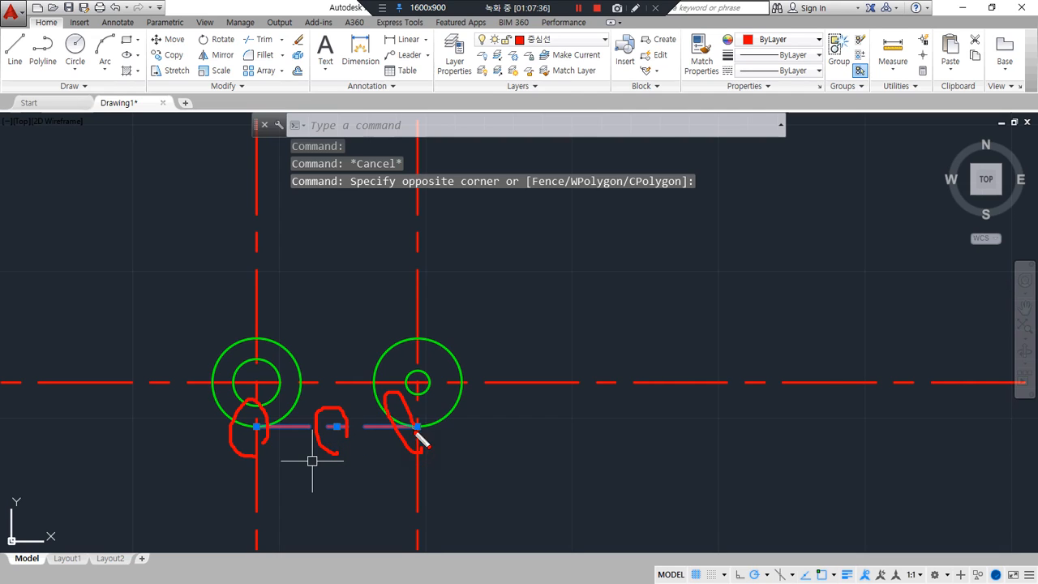
pyautogui.click(579, 42)
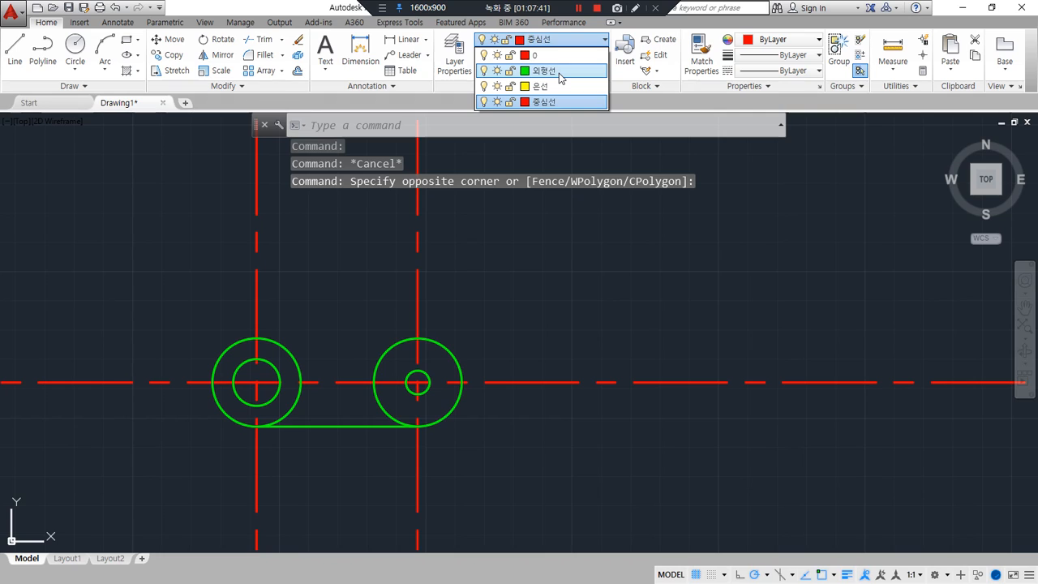
pyautogui.click(560, 77)
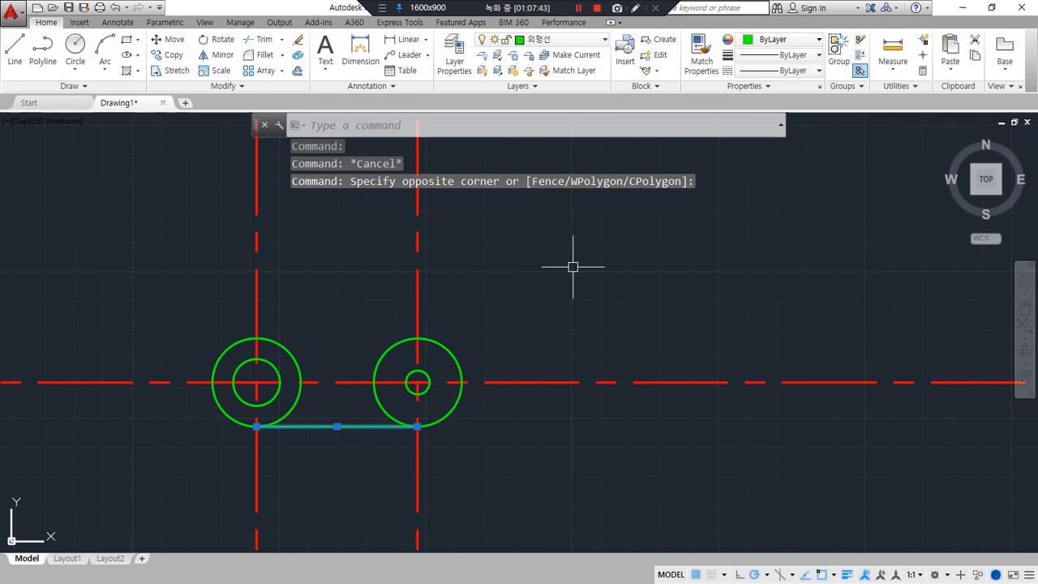
pyautogui.press('Escape')
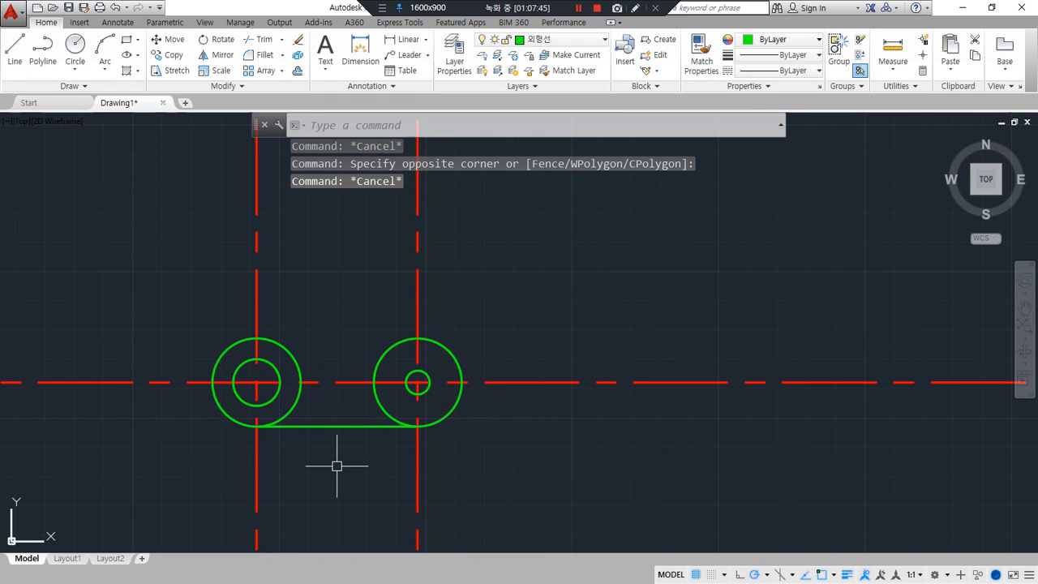
pyautogui.hotkey('ctrl', 'z')
# Show the object properties of the trimmed line below the circles and examine its layer and geometry values.
pyautogui.moveTo(326, 386); pyautogui.dragTo(540, 364, button='middle')
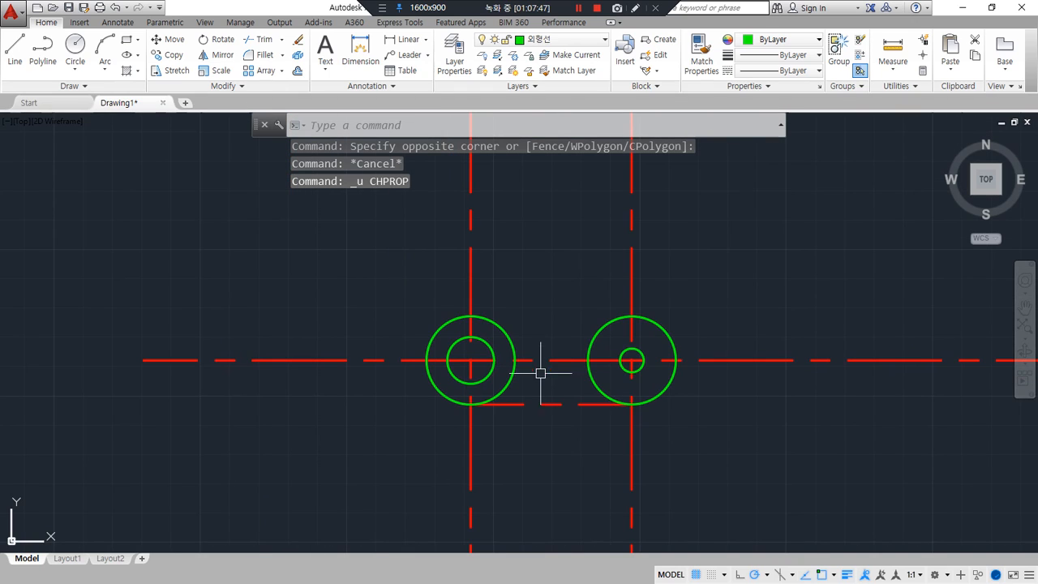
pyautogui.hotkey('ctrl', '1')
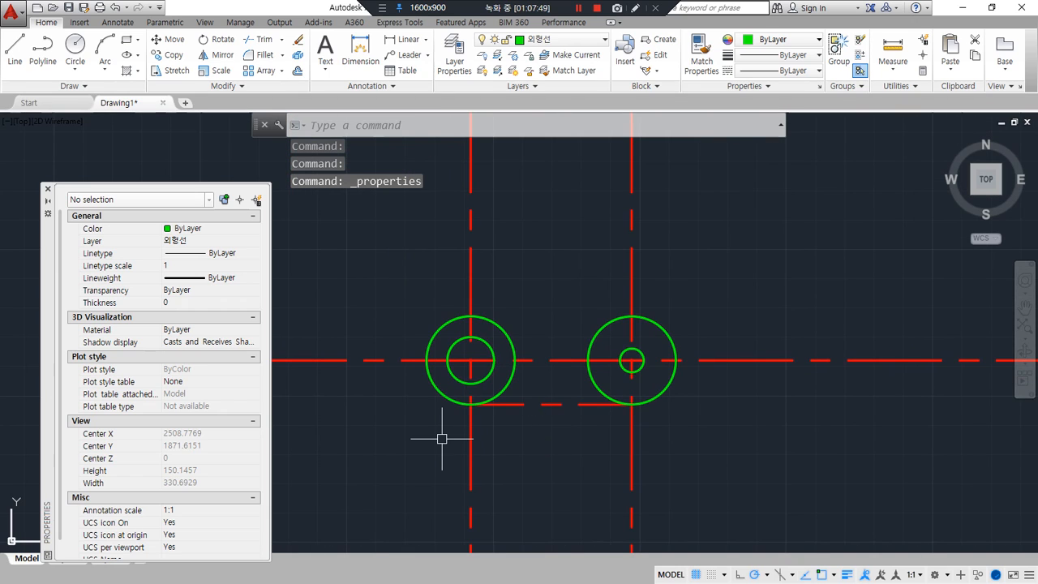
pyautogui.moveTo(50, 328); pyautogui.dragTo(34, 282)
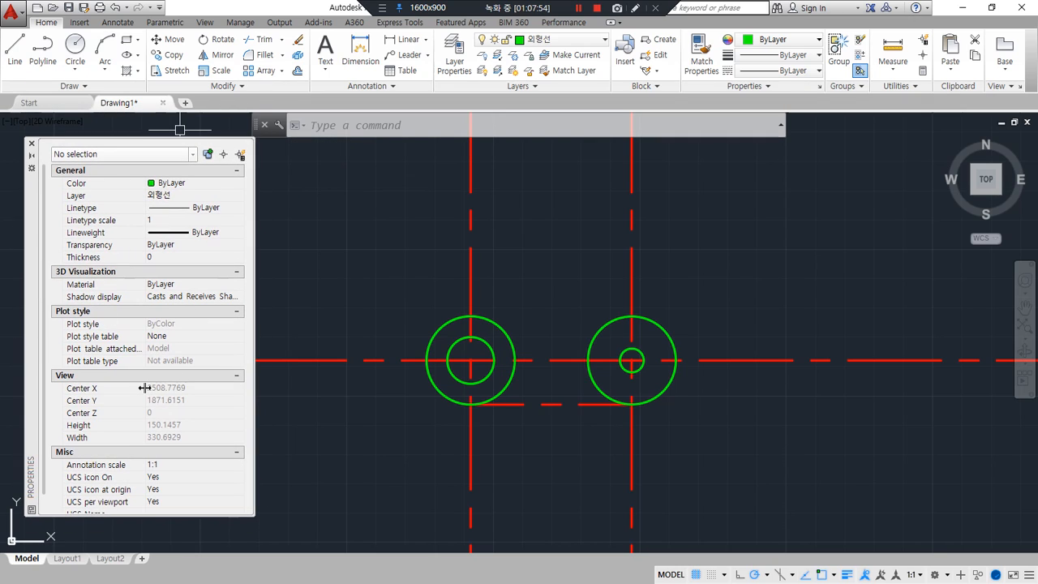
pyautogui.click(551, 405)
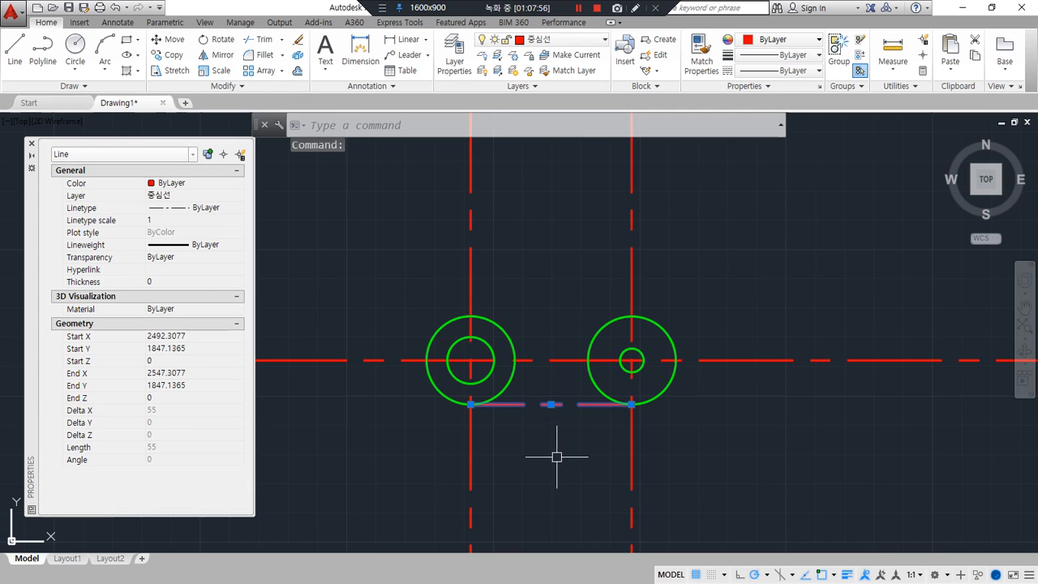
pyautogui.moveTo(550, 451)
pyautogui.mouseDown()
pyautogui.moveTo(560, 384)
pyautogui.moveTo(604, 435)
pyautogui.mouseUp()
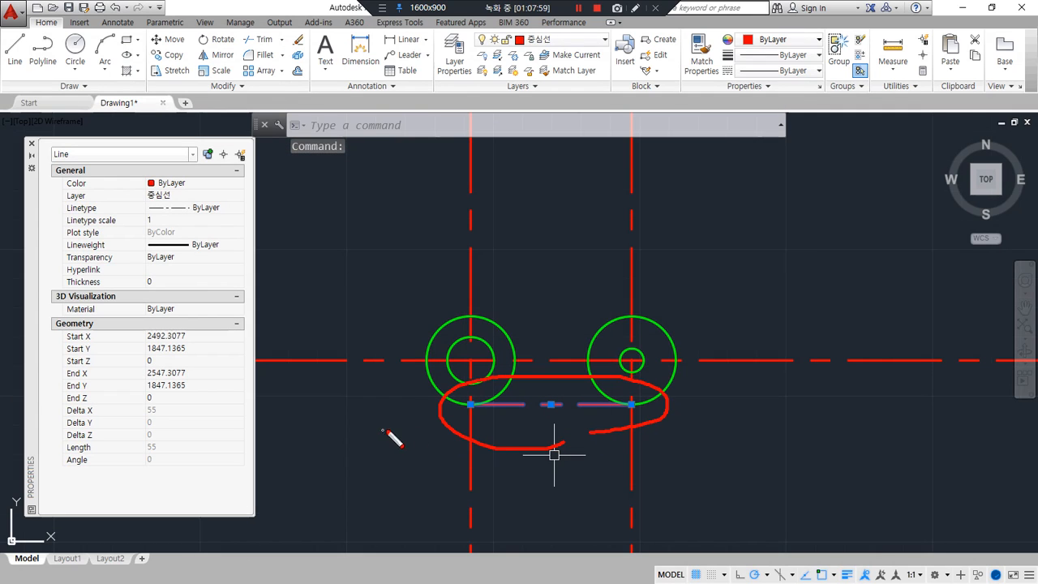
pyautogui.moveTo(445, 428); pyautogui.dragTo(384, 410)
pyautogui.moveTo(249, 186); pyautogui.dragTo(228, 458)
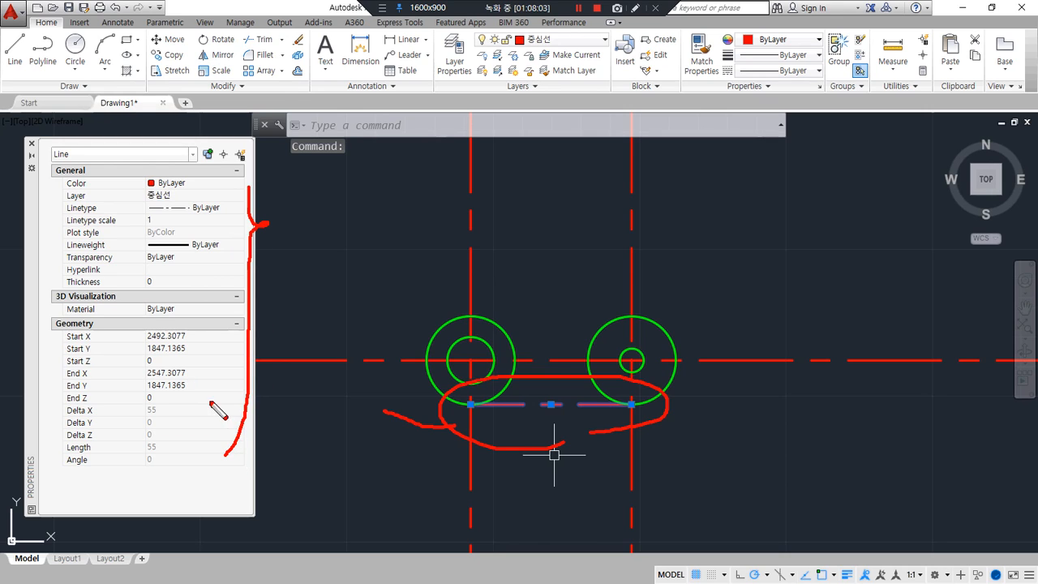
pyautogui.moveTo(65, 201); pyautogui.dragTo(223, 202)
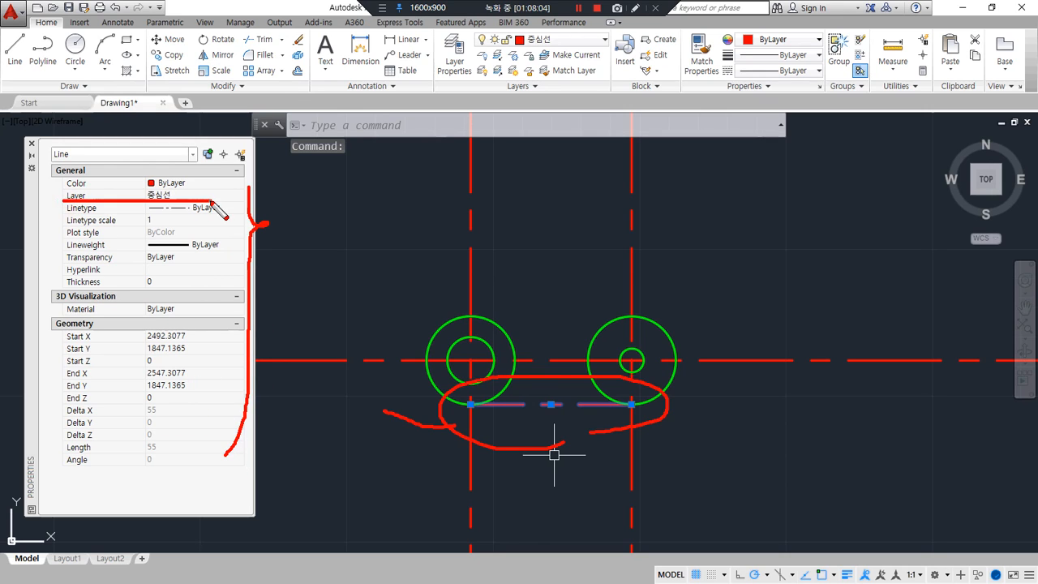
# Set the trimmed line's layer to 외형선 in its object properties and deselect it.
pyautogui.click(195, 200)
pyautogui.click(198, 201)
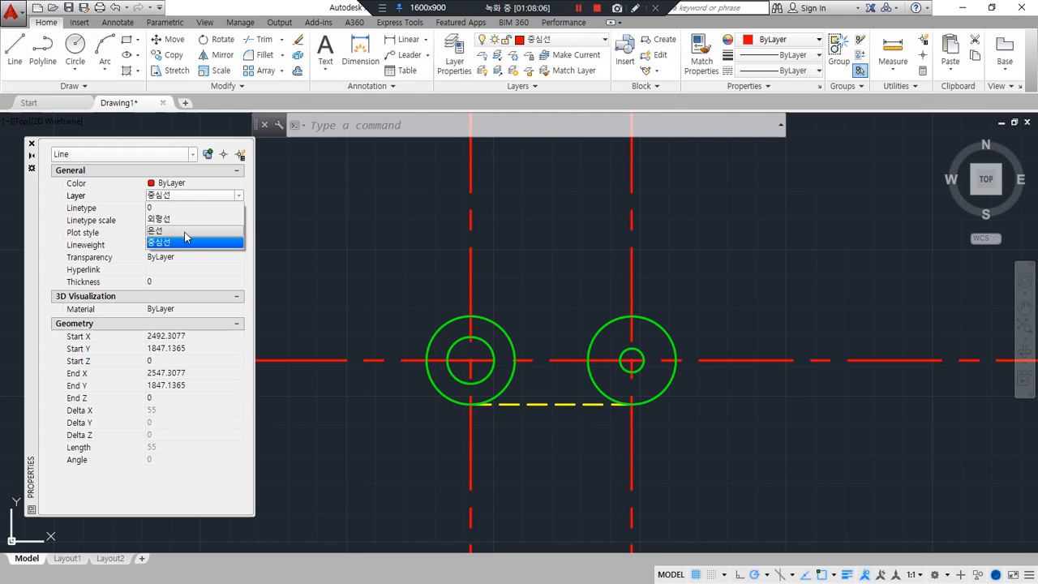
pyautogui.click(179, 219)
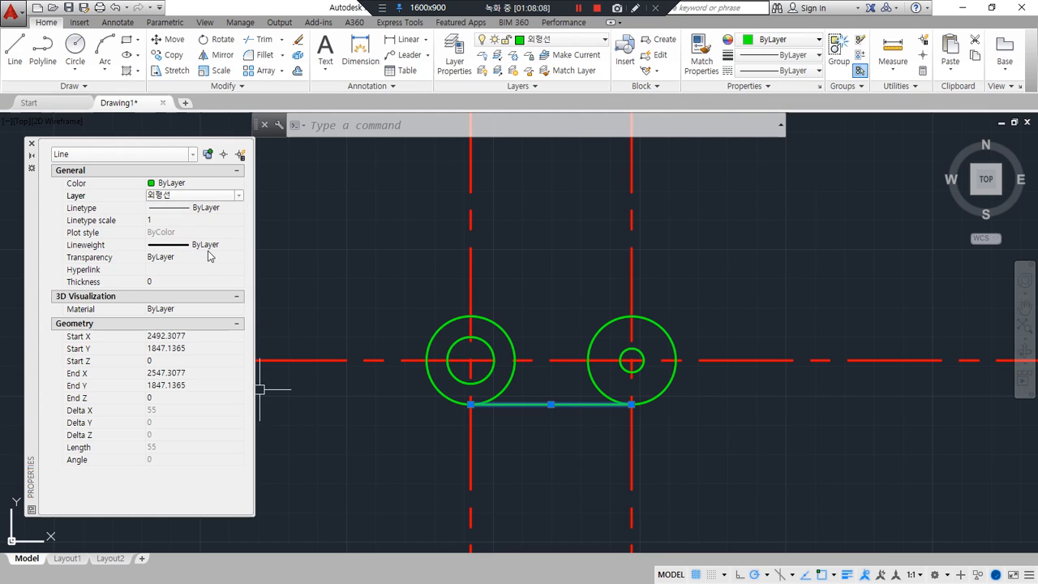
pyautogui.moveTo(184, 150)
pyautogui.mouseDown()
pyautogui.moveTo(196, 200)
pyautogui.moveTo(187, 183)
pyautogui.moveTo(180, 218)
pyautogui.mouseUp()
pyautogui.press('Escape')
pyautogui.press('Escape')
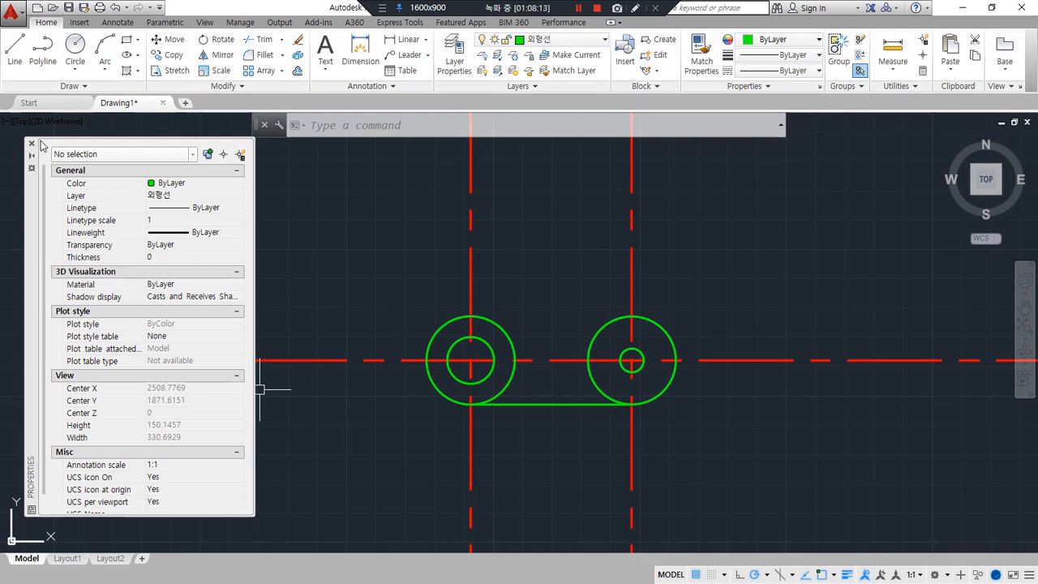
# Close the object properties and undo the trimmed line's last layer change.
pyautogui.click(31, 144)
pyautogui.hotkey('ctrl', 'z')
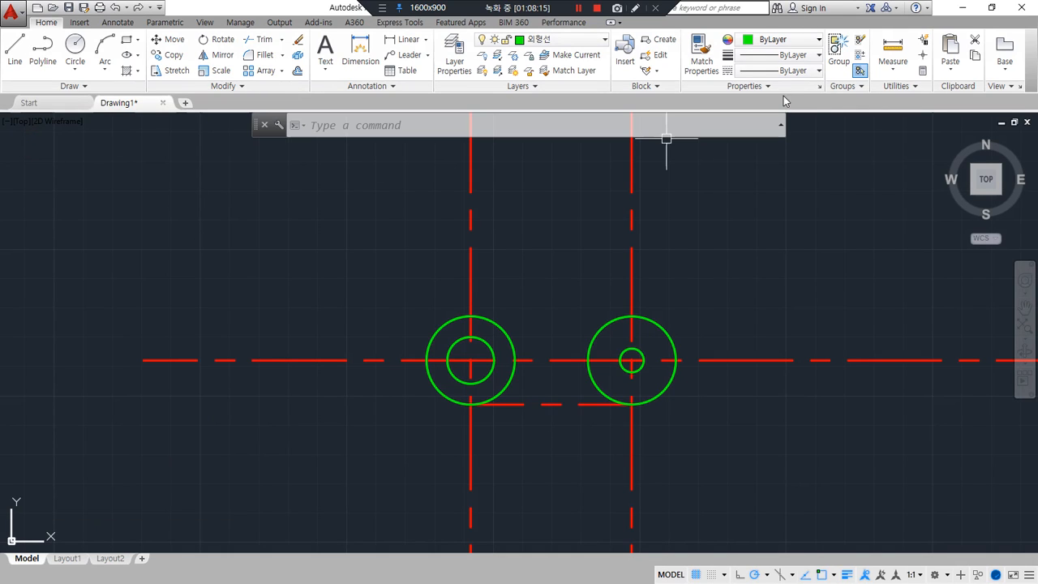
pyautogui.hotkey('ctrl', 'alt', 'd')
pyautogui.moveTo(722, 88)
pyautogui.mouseDown()
pyautogui.moveTo(673, 50)
pyautogui.moveTo(726, 69)
pyautogui.moveTo(709, 83)
pyautogui.mouseUp()
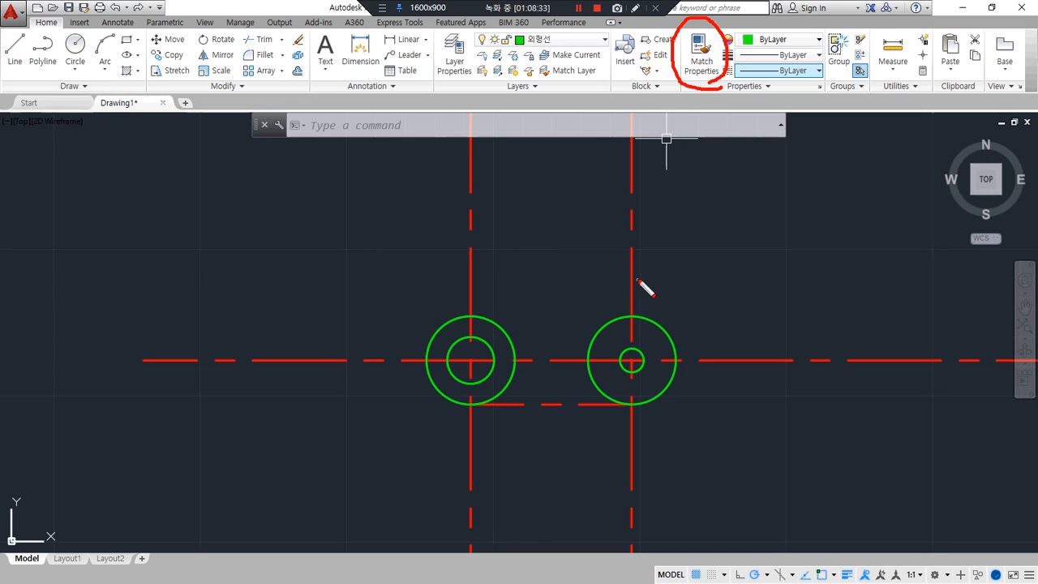
pyautogui.moveTo(589, 325); pyautogui.dragTo(595, 334)
pyautogui.moveTo(555, 416); pyautogui.dragTo(547, 399)
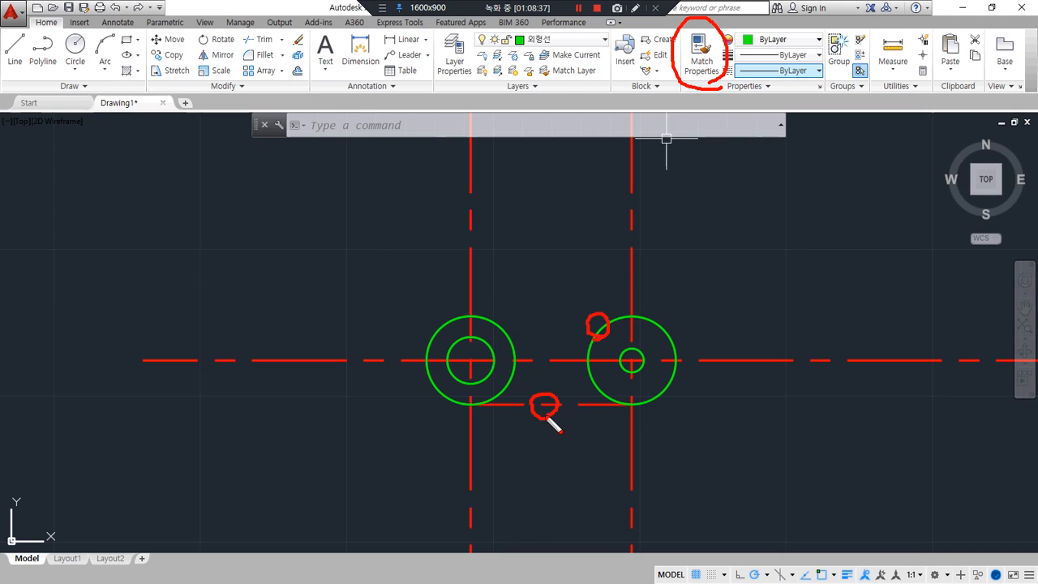
pyautogui.press('Escape')
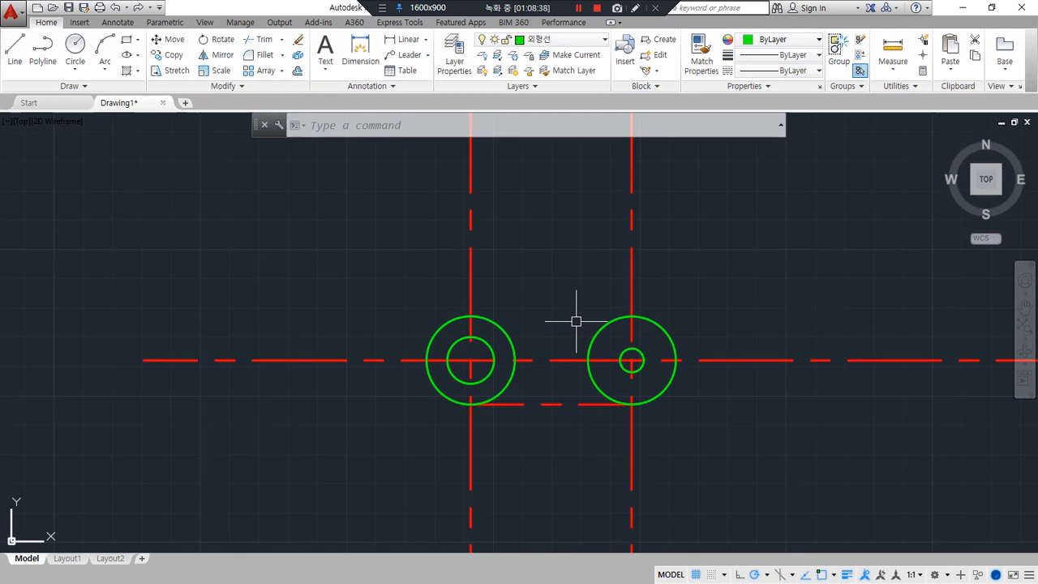
# Match the properties of the outer circle on the second vertical centre line onto the line below the circles.
pyautogui.click(701, 61)
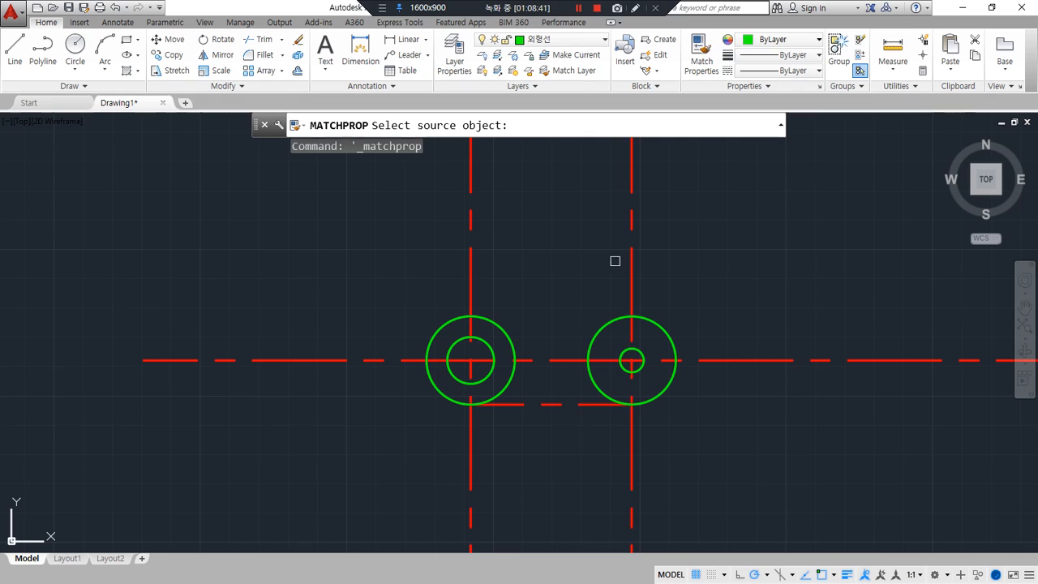
pyautogui.click(614, 321)
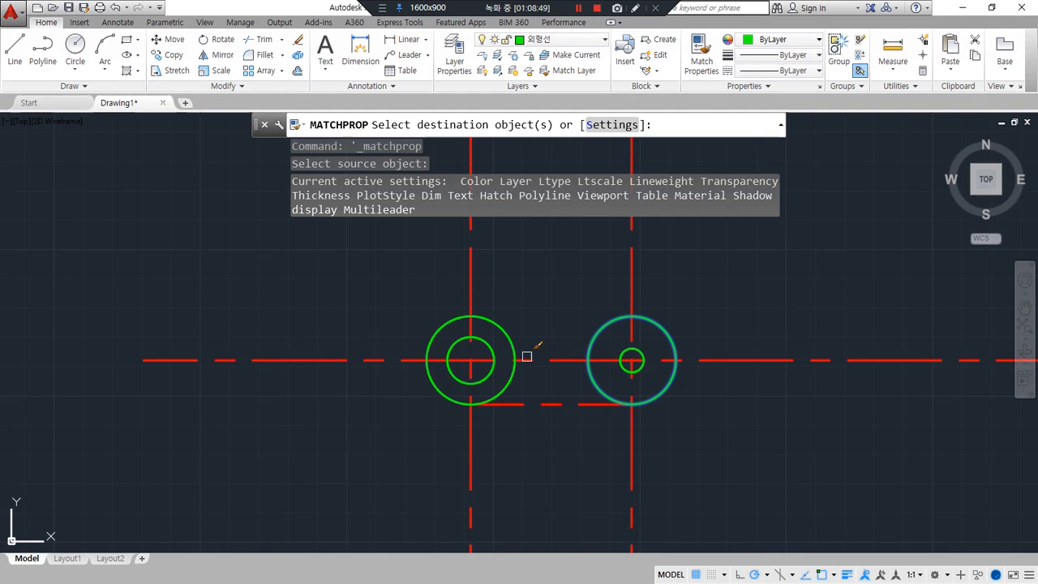
pyautogui.click(553, 404)
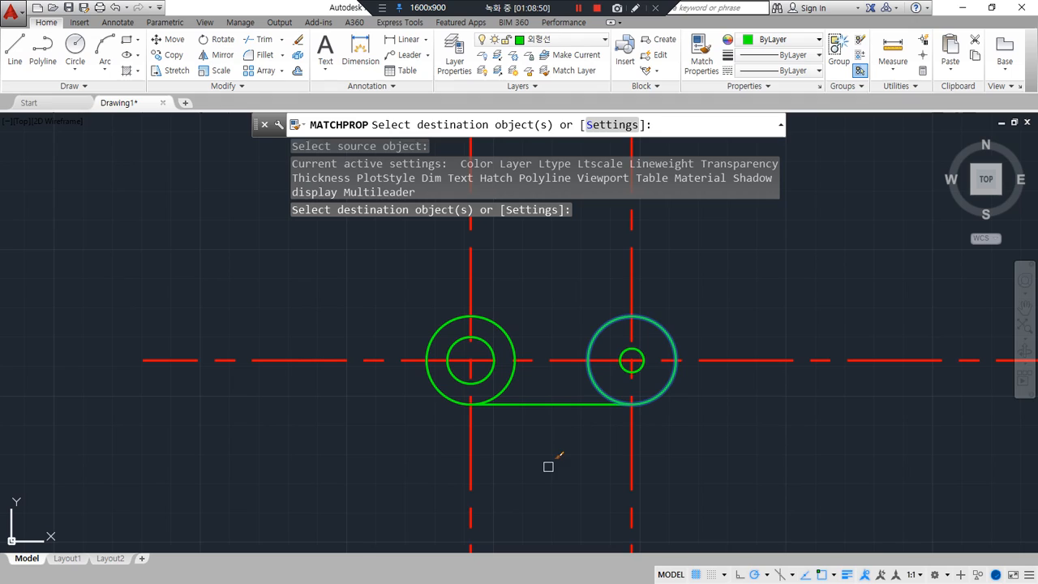
pyautogui.press('Escape')
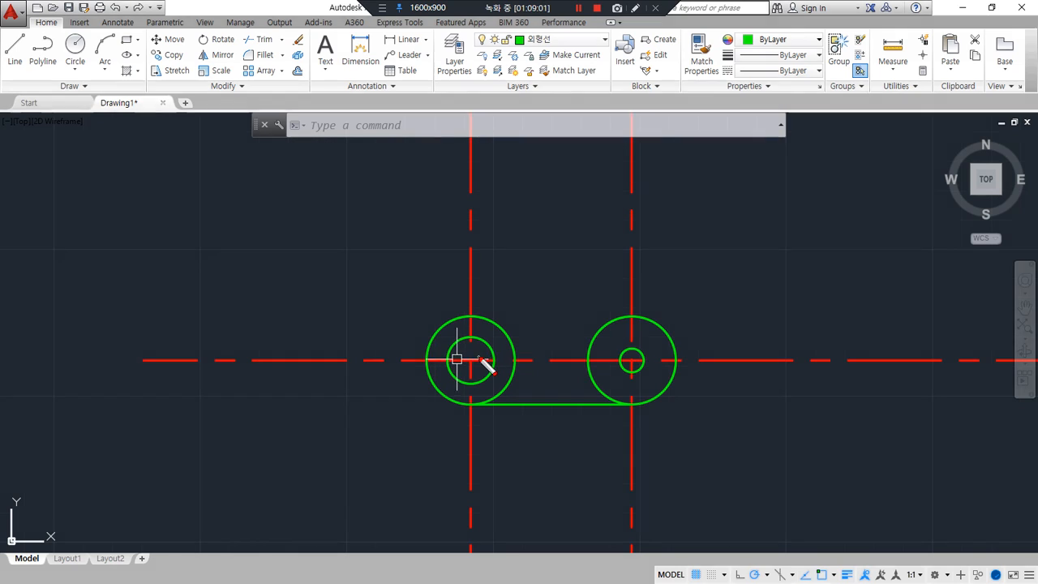
pyautogui.moveTo(473, 359); pyautogui.dragTo(560, 249)
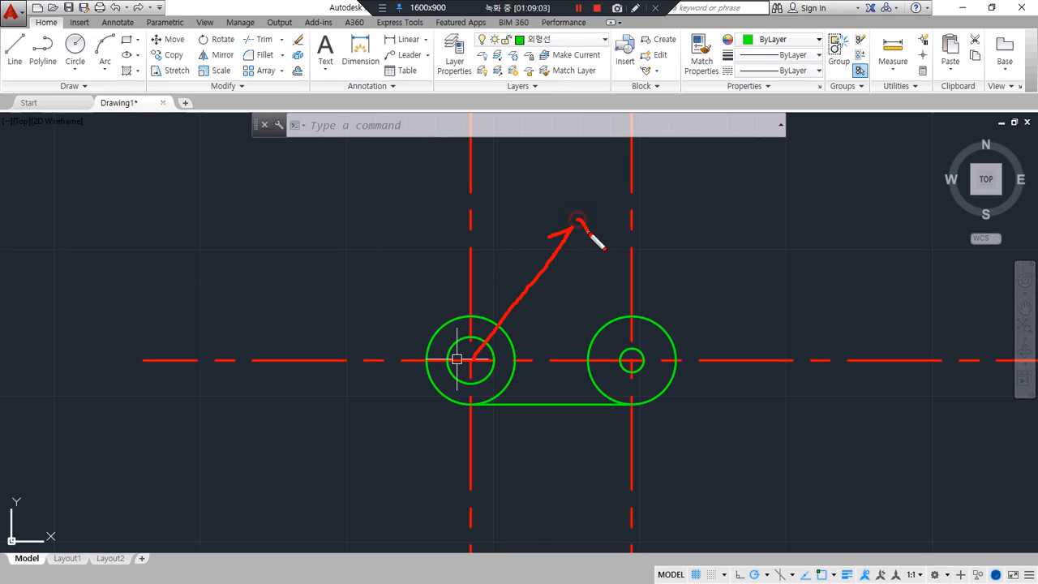
pyautogui.moveTo(477, 357)
pyautogui.mouseDown()
pyautogui.moveTo(439, 263)
pyautogui.moveTo(446, 235)
pyautogui.mouseUp()
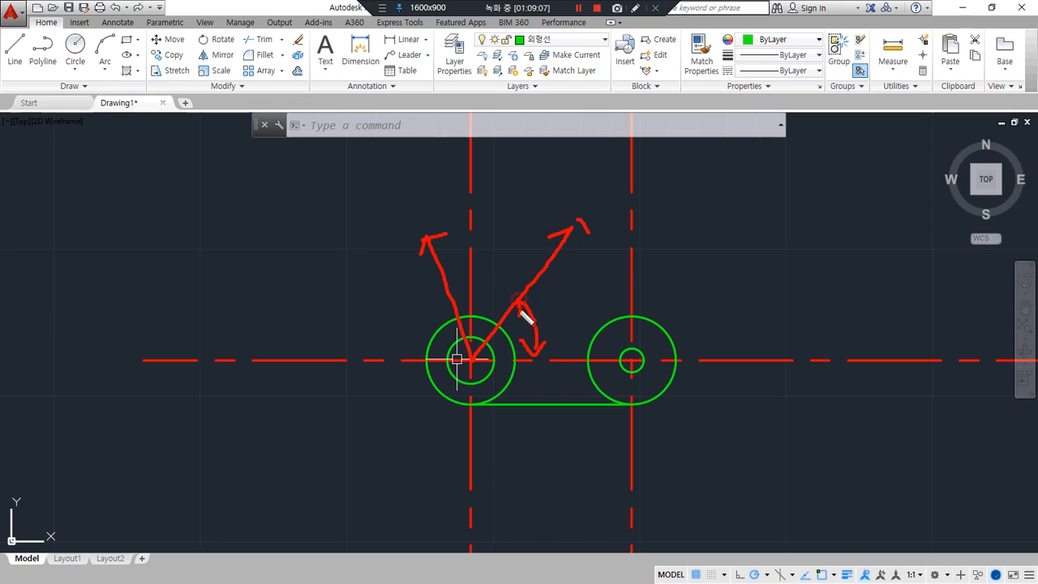
pyautogui.moveTo(553, 306)
pyautogui.mouseDown()
pyautogui.moveTo(551, 318)
pyautogui.moveTo(543, 304)
pyautogui.mouseUp()
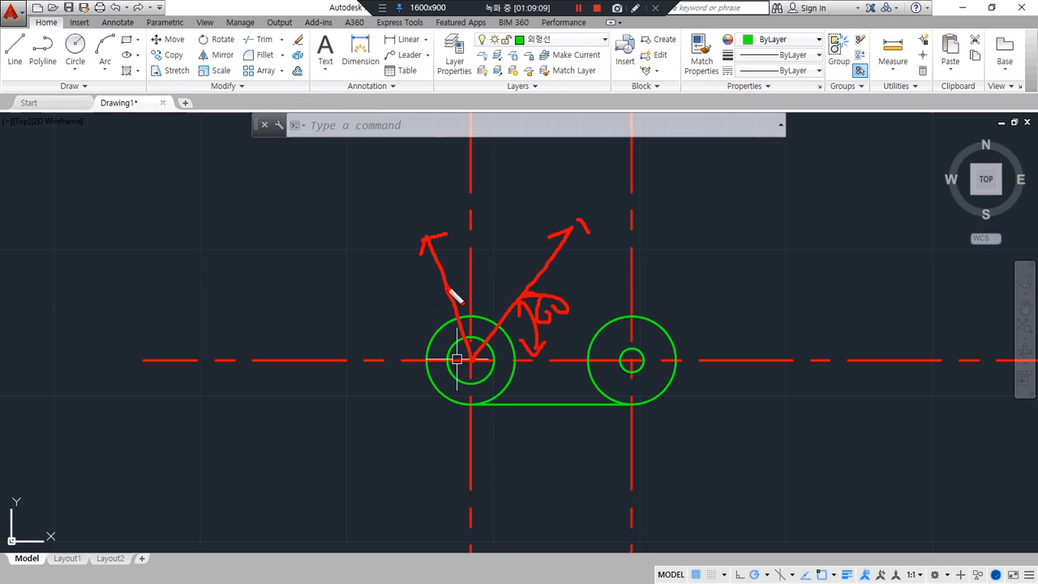
pyautogui.moveTo(448, 287)
pyautogui.mouseDown()
pyautogui.moveTo(503, 281)
pyautogui.moveTo(469, 292)
pyautogui.mouseUp()
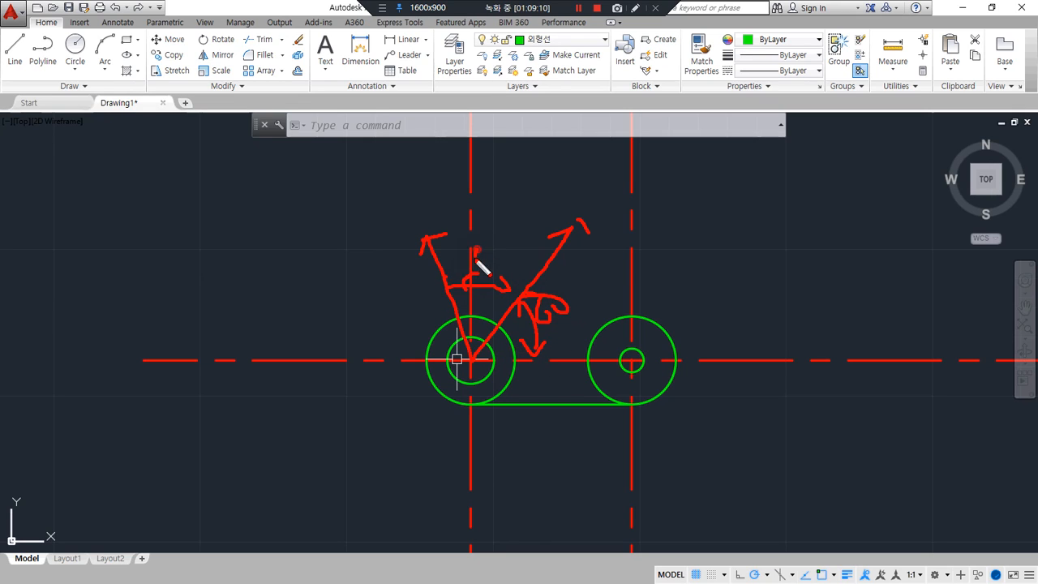
pyautogui.moveTo(477, 250)
pyautogui.mouseDown()
pyautogui.moveTo(484, 264)
pyautogui.moveTo(500, 257)
pyautogui.mouseUp()
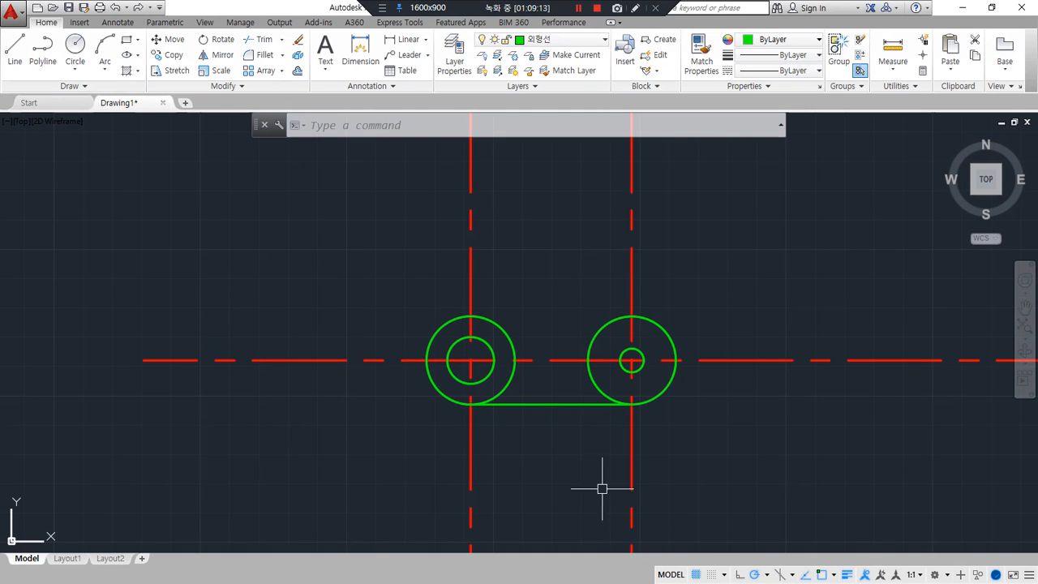
# Set the polar tracking increment to 10 degrees and draw a line at 60° upward from the centre of the left circle pair.
pyautogui.click(769, 571)
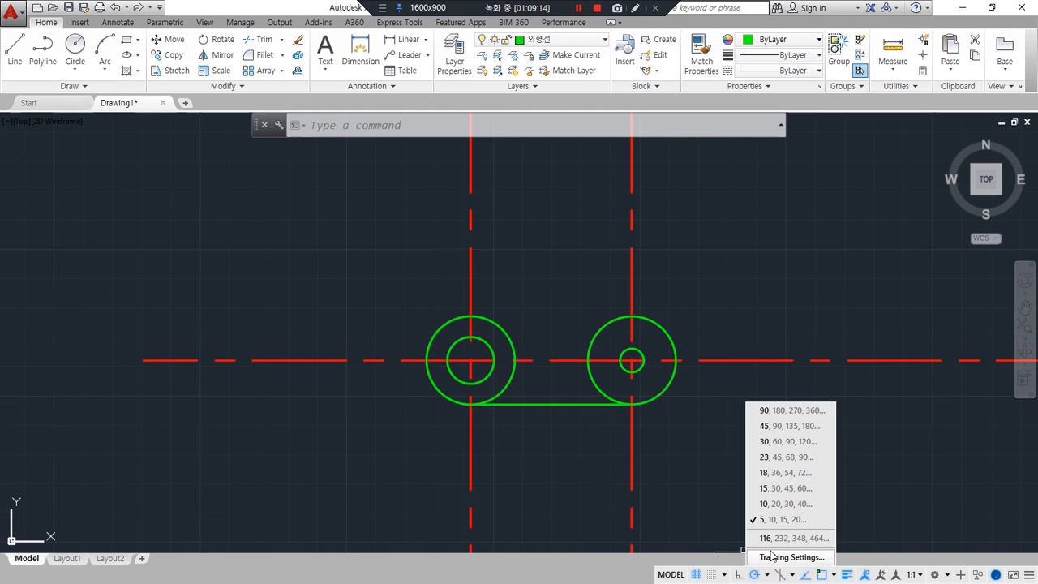
pyautogui.click(770, 505)
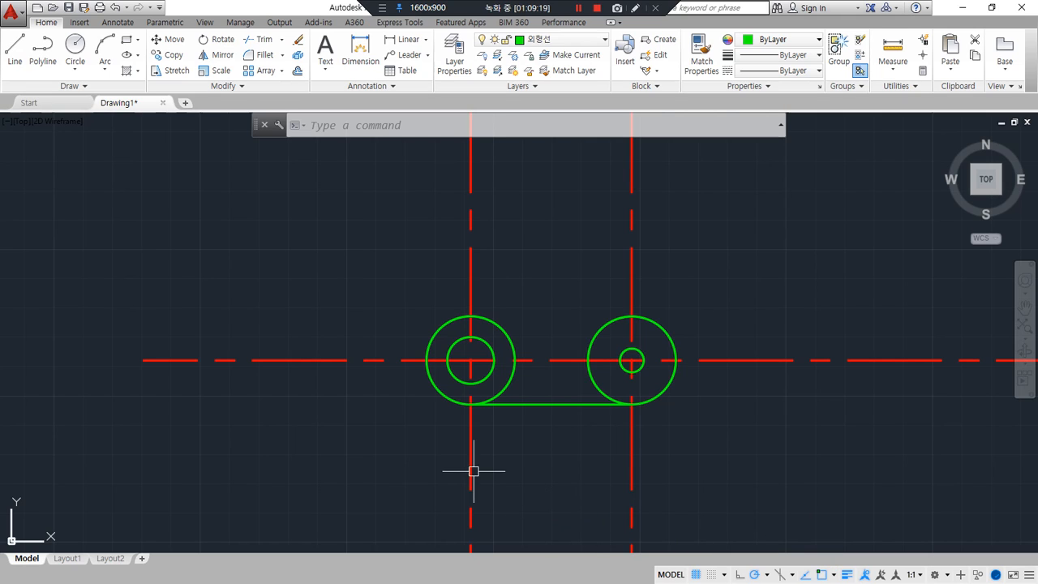
pyautogui.write('l')
pyautogui.press('Return')
pyautogui.click(470, 360)
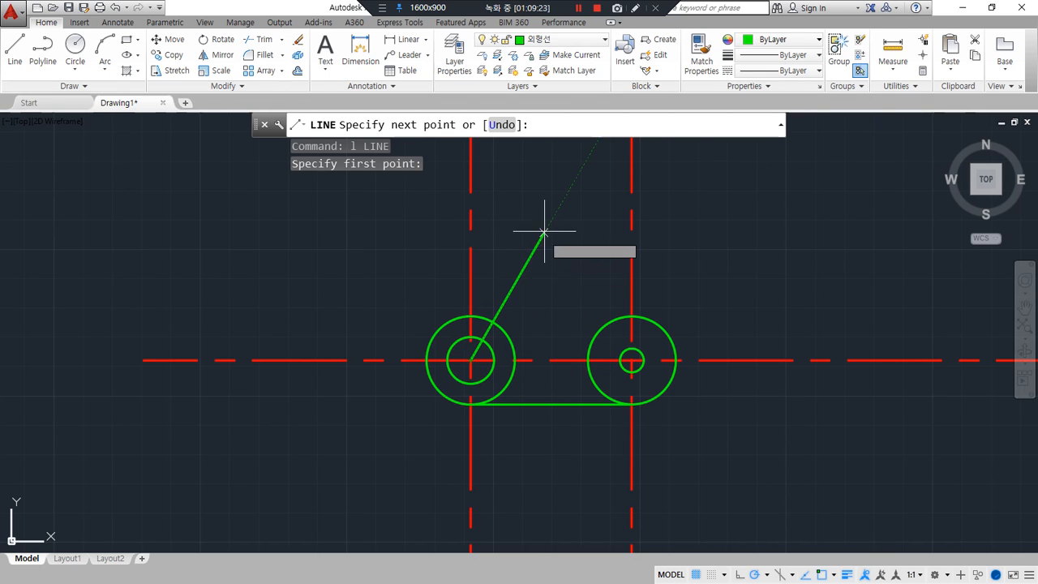
pyautogui.scroll(-2, 558, 203)
pyautogui.moveTo(549, 197); pyautogui.dragTo(537, 288, button='middle')
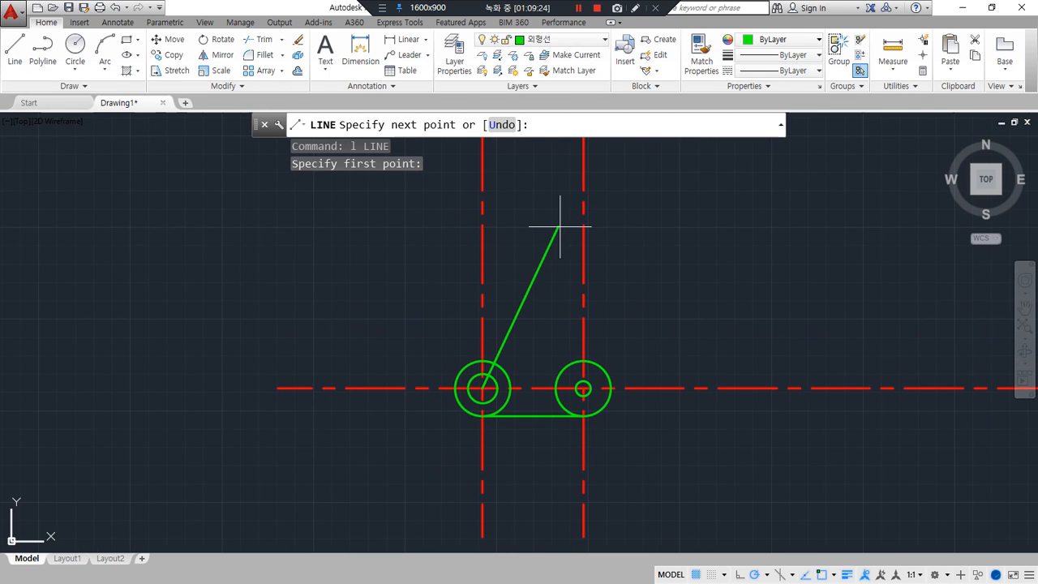
pyautogui.click(603, 179)
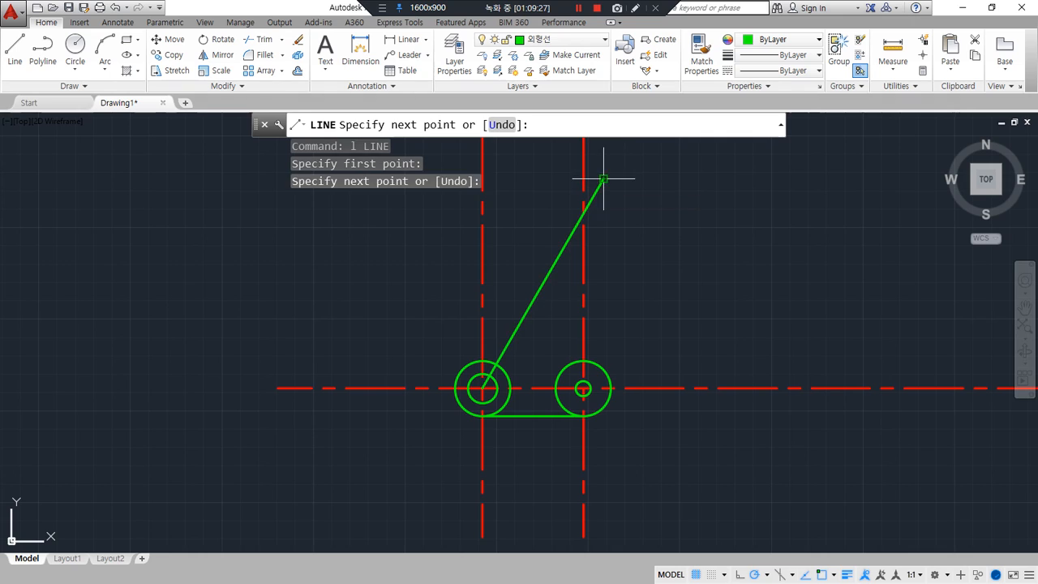
pyautogui.press('Return')
# Draw a second line at 100° upward from the centre of the left circle pair.
pyautogui.press('Return')
pyautogui.click(483, 387)
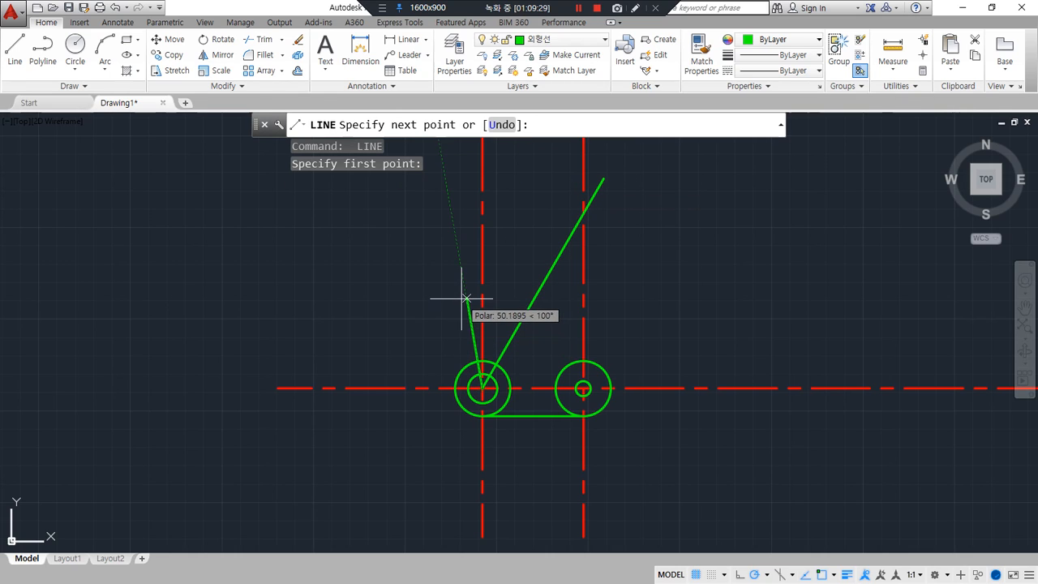
pyautogui.click(444, 170)
pyautogui.press('Escape')
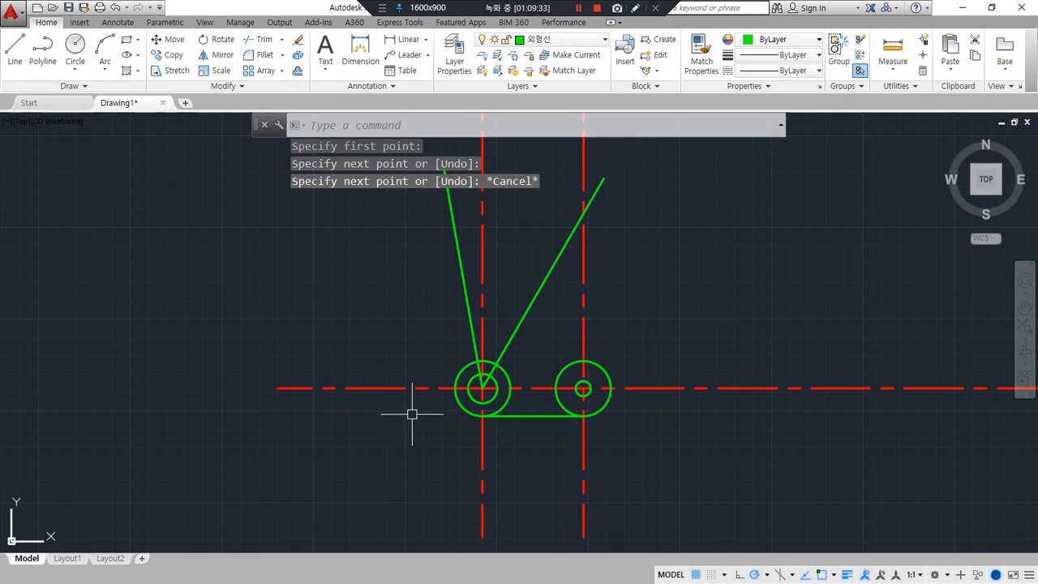
# Draw a circle of radius 60 centred on the left circle pair.
pyautogui.write('c')
pyautogui.press('Return')
pyautogui.click(484, 388)
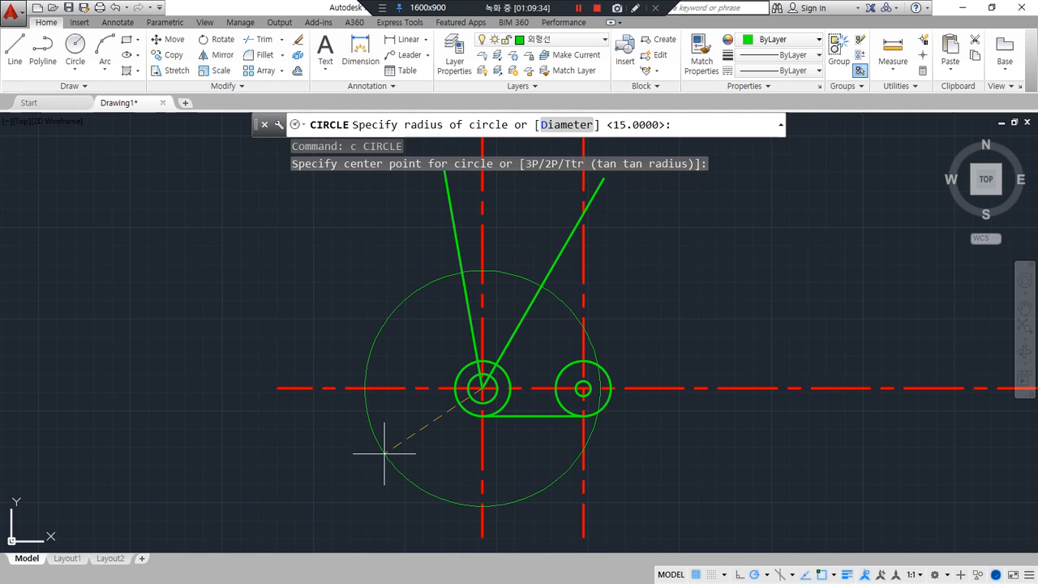
pyautogui.write('60')
pyautogui.press('Return')
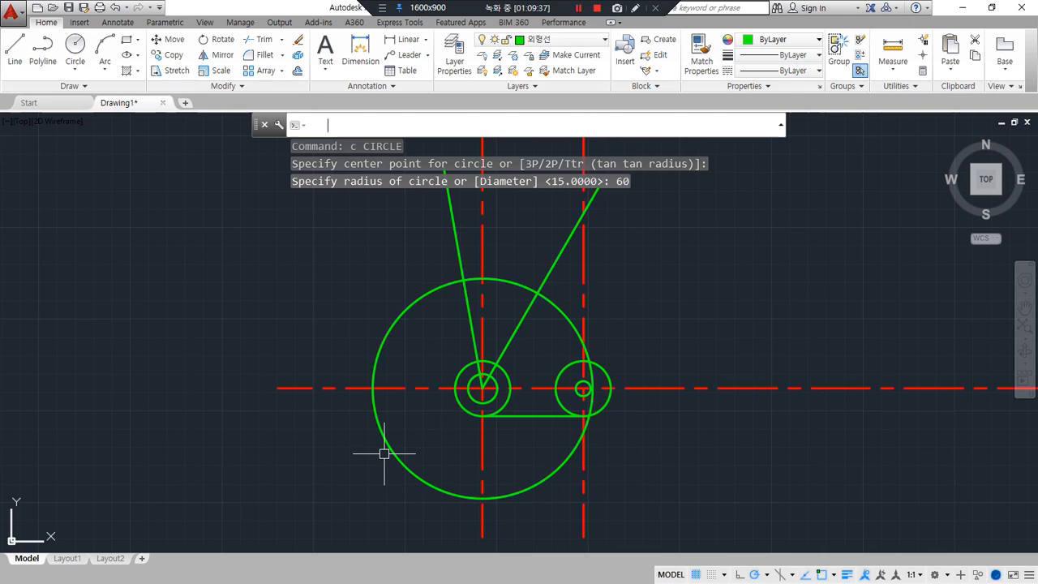
# Match the properties of the vertical centre line through the right circles onto the radius 60 circle and both angled lines.
pyautogui.click(703, 59)
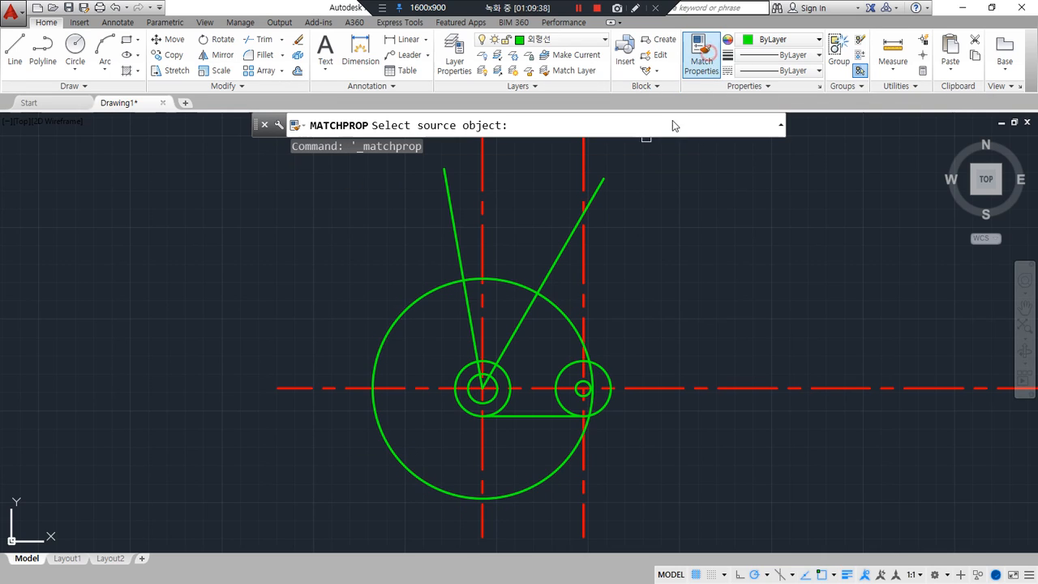
pyautogui.click(584, 281)
pyautogui.click(568, 289)
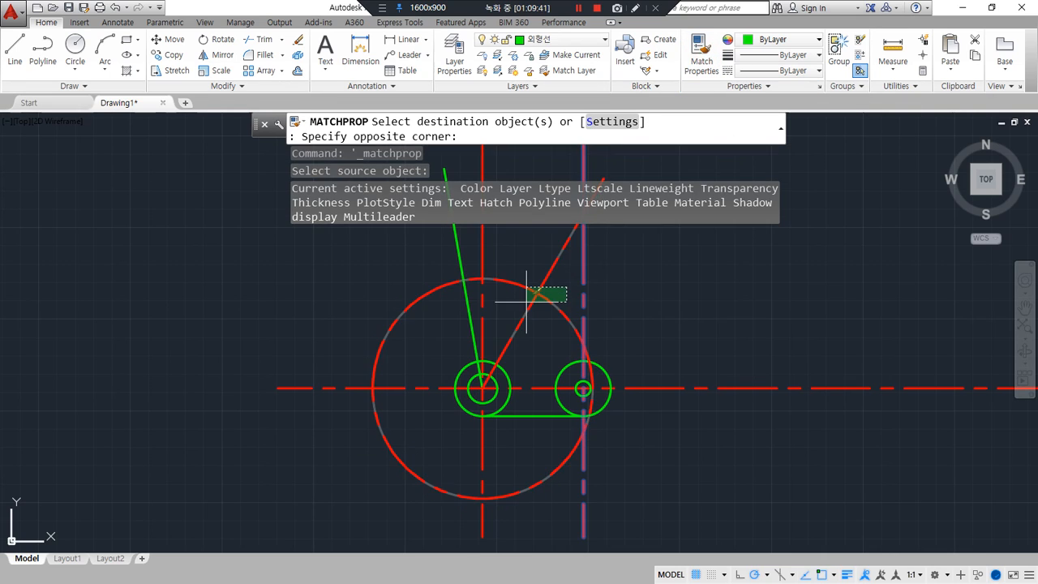
pyautogui.click(519, 302)
pyautogui.click(468, 309)
pyautogui.press('Return')
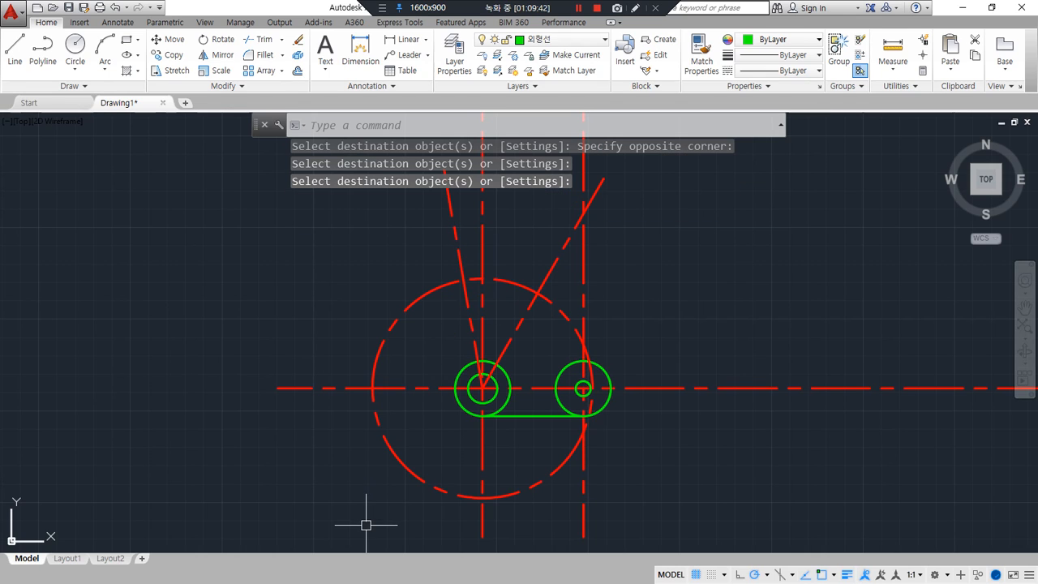
pyautogui.scroll(4, 494, 234)
pyautogui.moveTo(477, 389); pyautogui.dragTo(386, 299, button='middle')
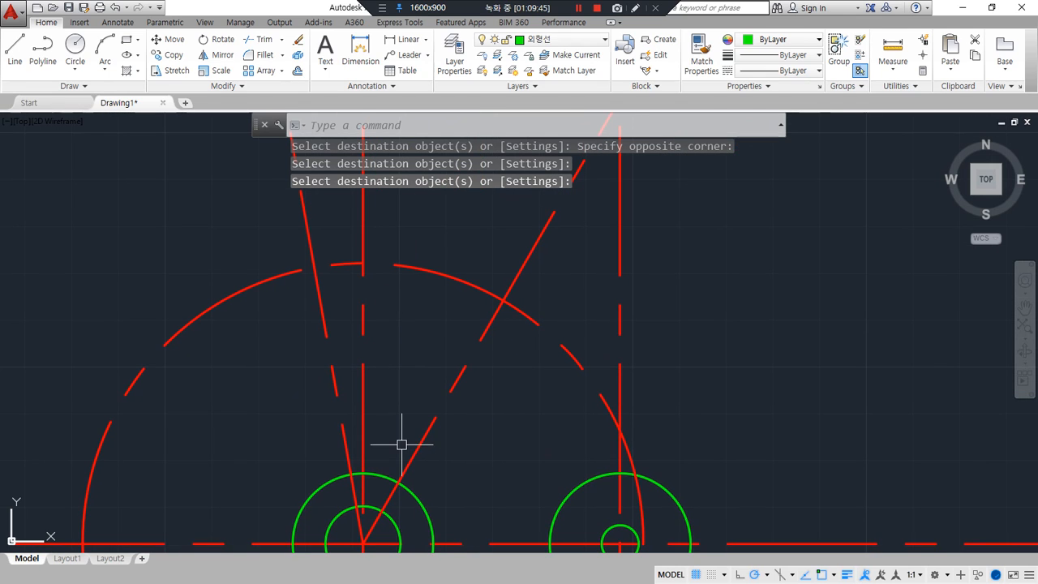
pyautogui.write('c')
pyautogui.press('Return')
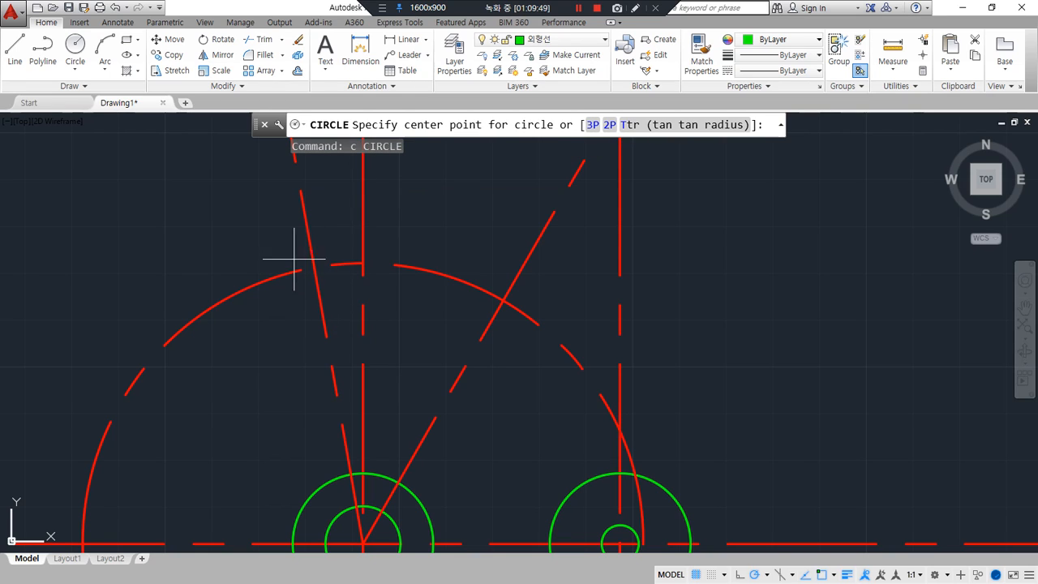
pyautogui.scroll(-2, 329, 292)
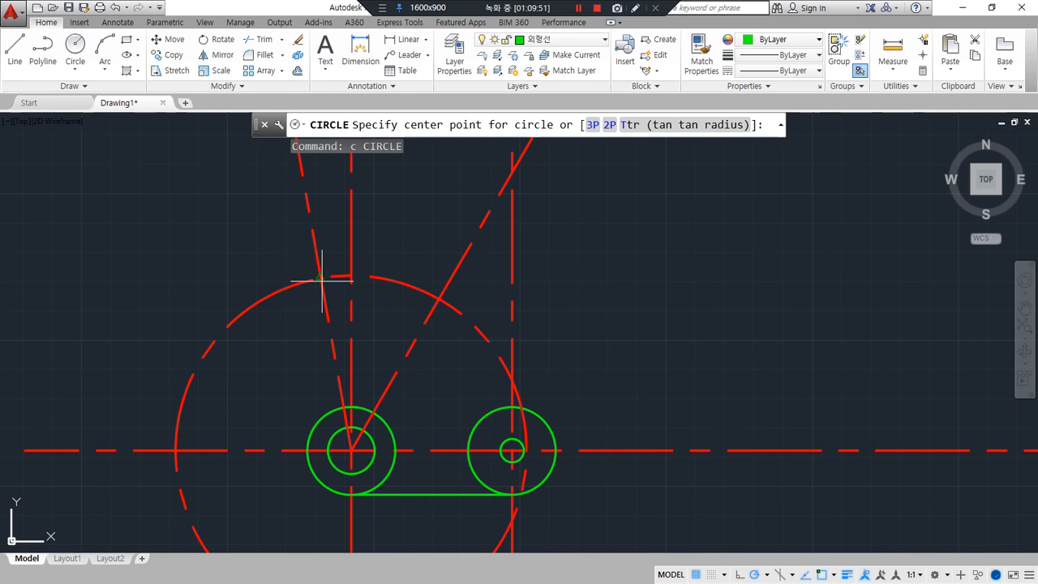
pyautogui.scroll(-2, 315, 344)
pyautogui.scroll(-2, 325, 361)
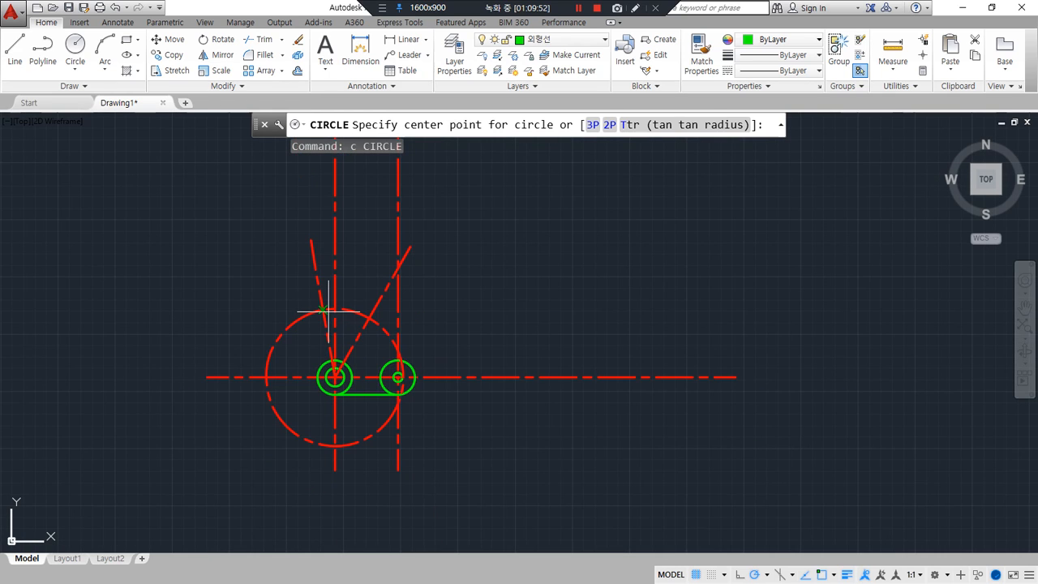
pyautogui.scroll(6, 336, 370)
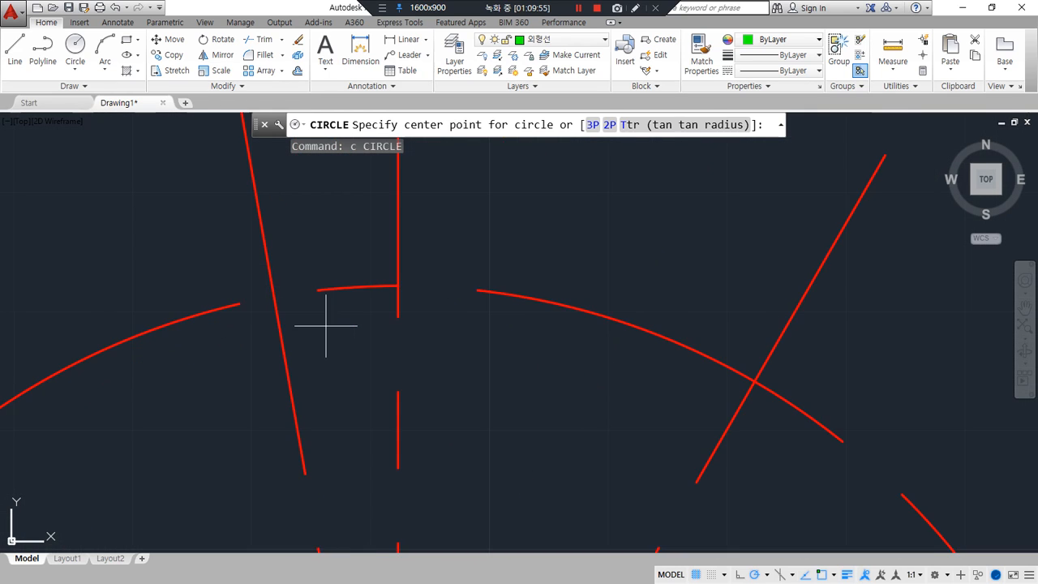
pyautogui.moveTo(329, 330); pyautogui.dragTo(429, 319, button='middle')
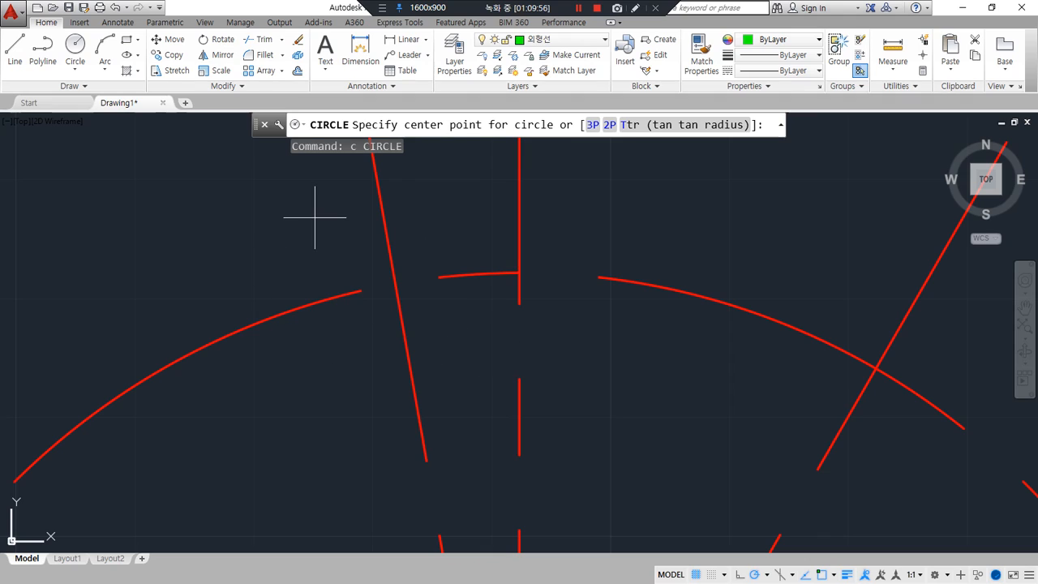
pyautogui.write('int of  and')
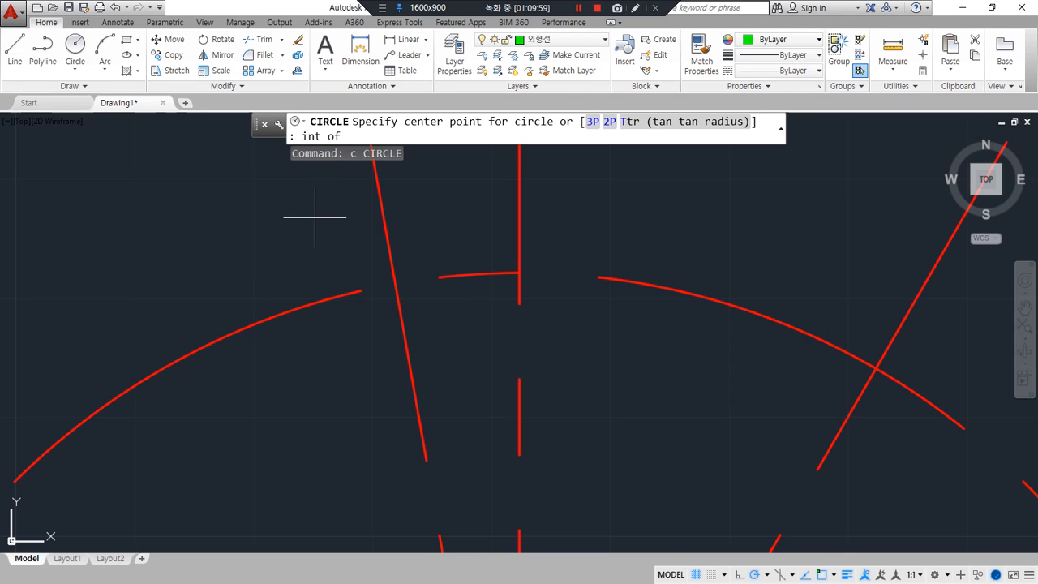
pyautogui.click(295, 302)
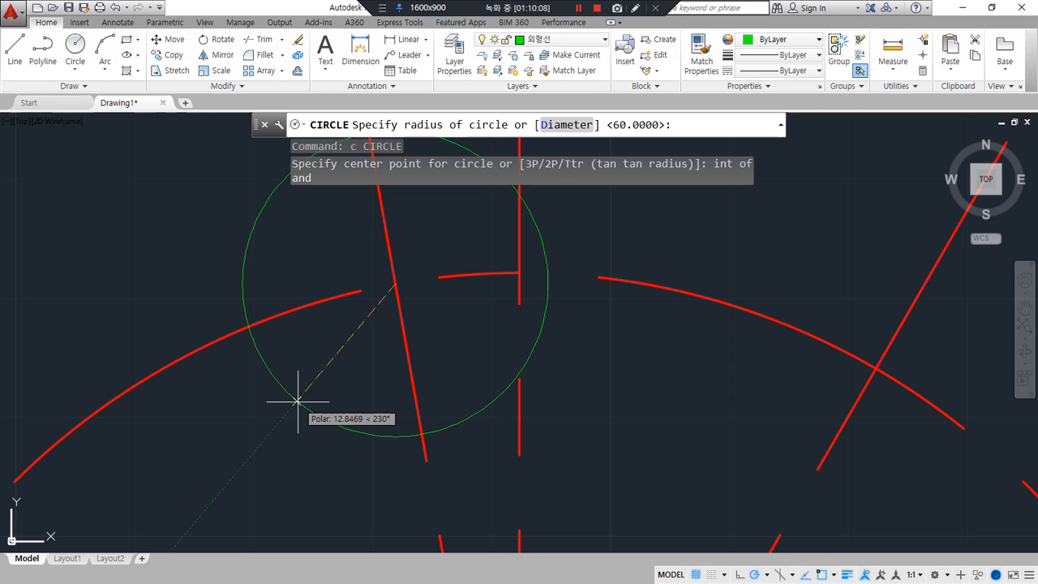
pyautogui.press('Escape')
# Draw a circle of radius 5 where the 100° line crosses the radius 60 circle, using the Intersection snap.
pyautogui.press('space')
pyautogui.keyDown('shift'); pyautogui.rightClick(650, 219); pyautogui.keyUp('shift')
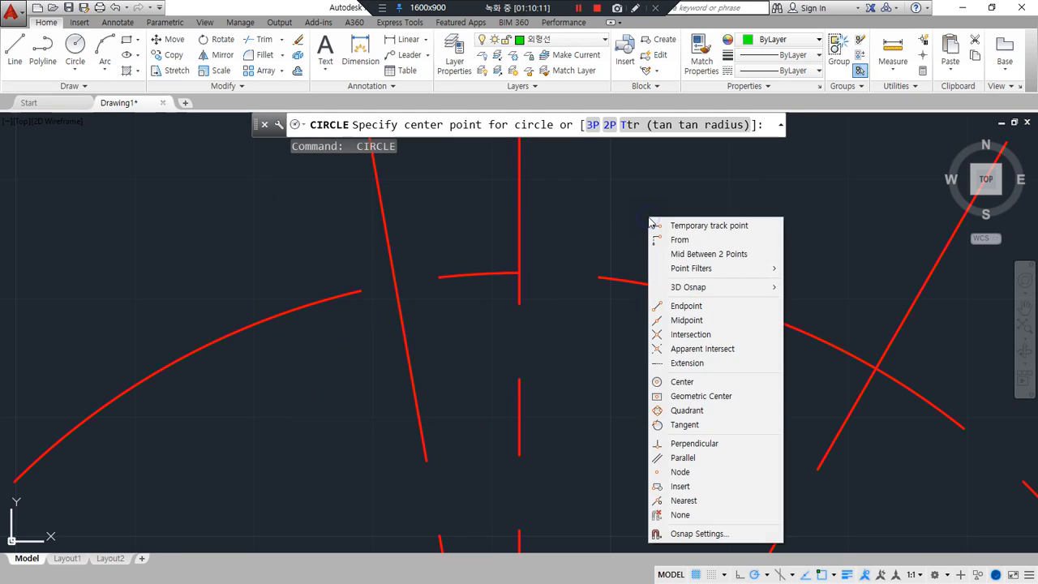
pyautogui.click(686, 334)
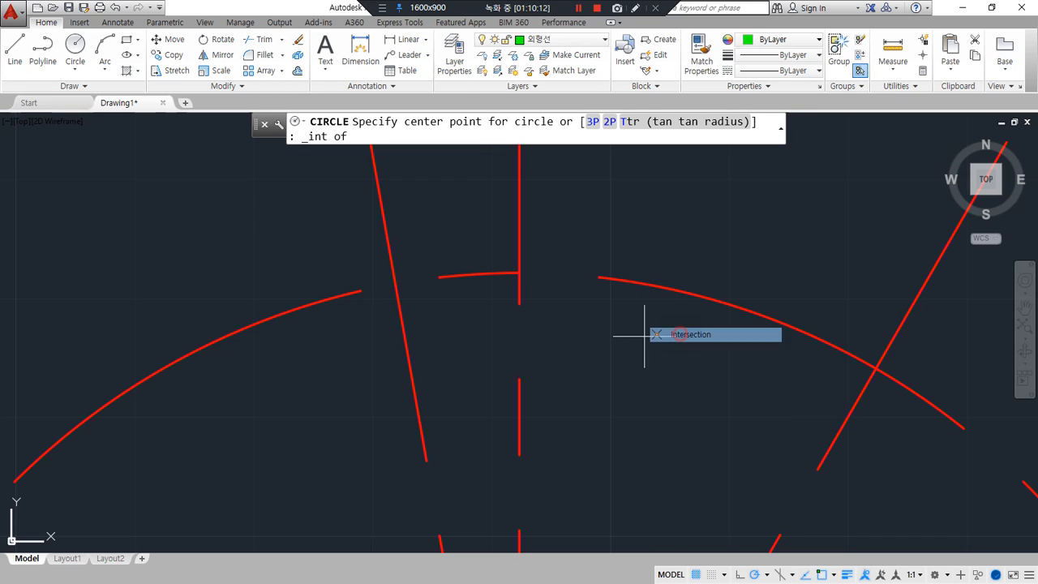
pyautogui.click(382, 205)
pyautogui.click(296, 310)
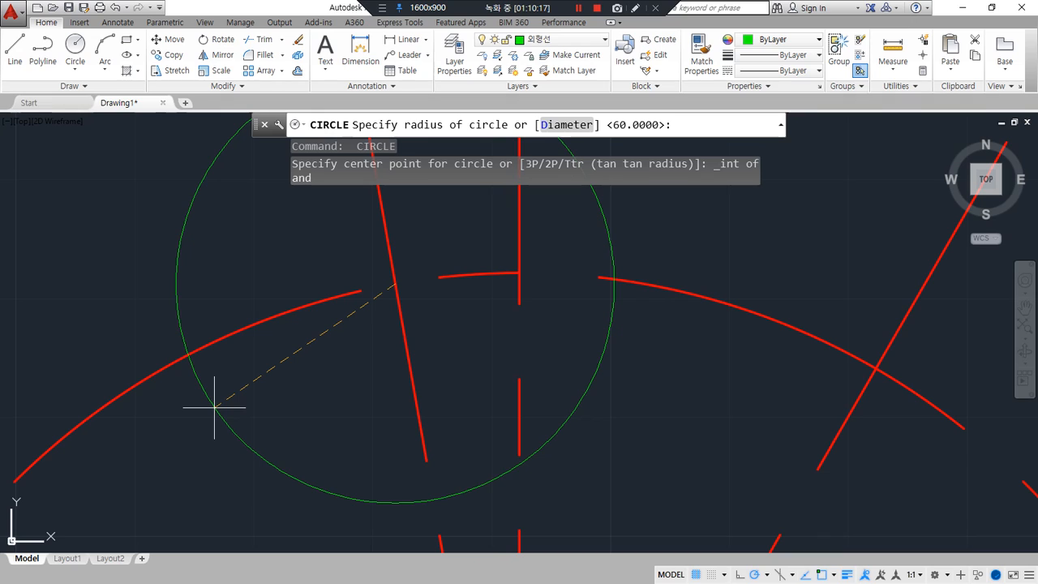
pyautogui.write('5')
pyautogui.press('space')
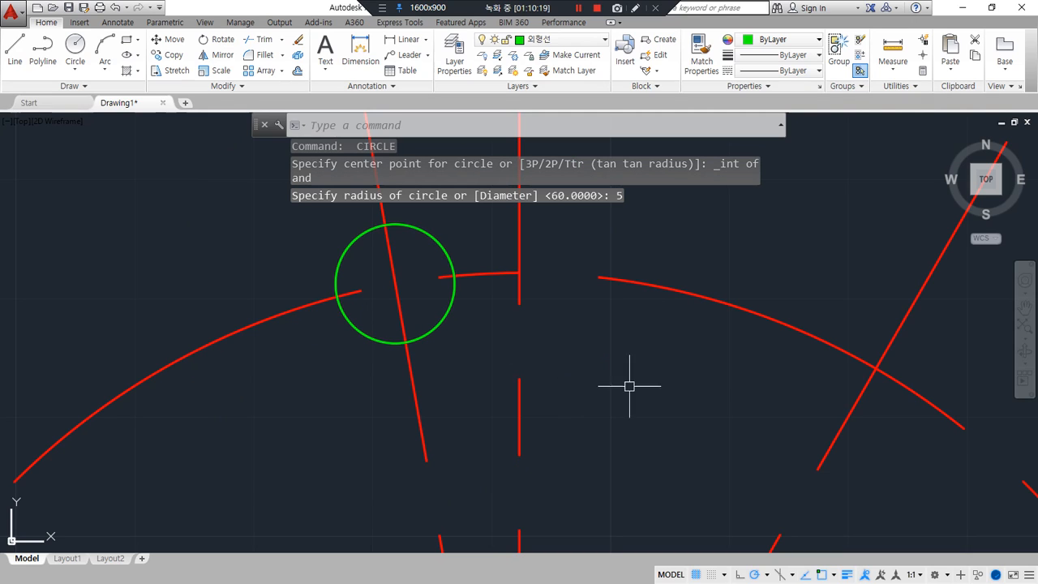
# Draw a circle of radius 5 where the 60° line crosses the radius 60 circle.
pyautogui.write('c')
pyautogui.press('space')
pyautogui.click(877, 368)
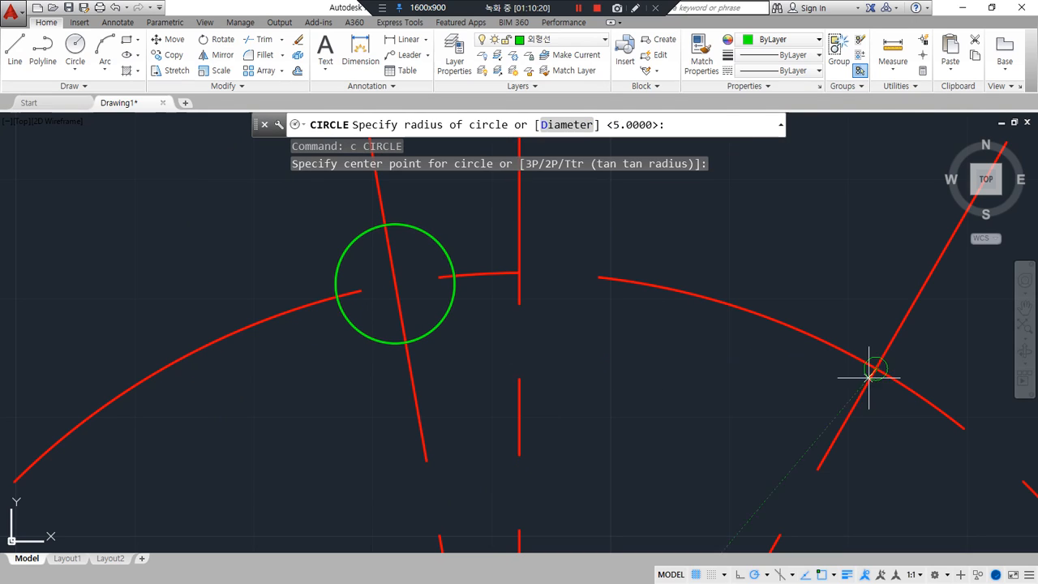
pyautogui.press('space')
# Draw a concentric circle of radius 10 around the small circle on the 100° line, using the Center snap.
pyautogui.press('space')
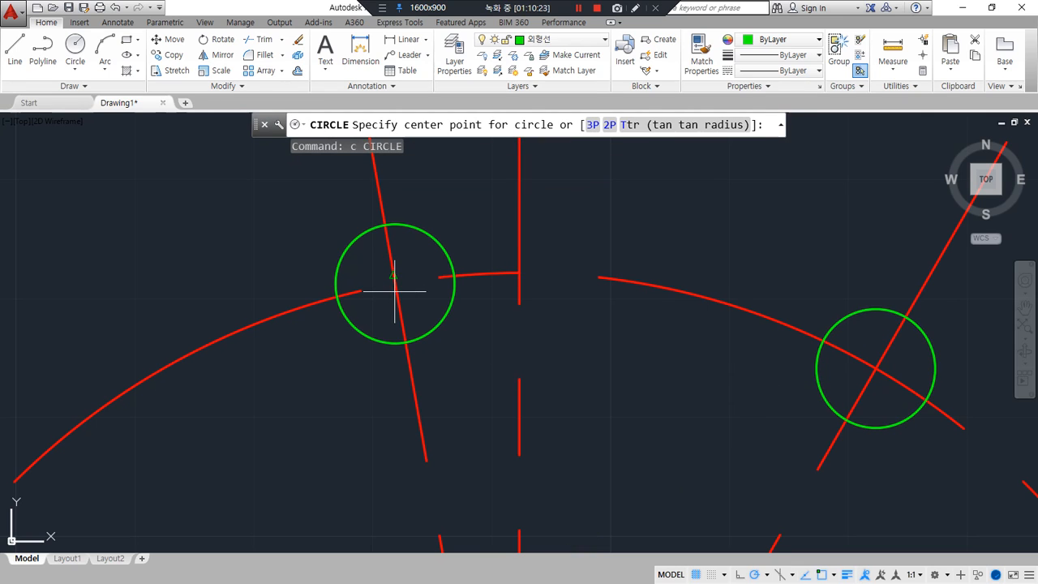
pyautogui.write('cen')
pyautogui.press('space')
pyautogui.click(371, 342)
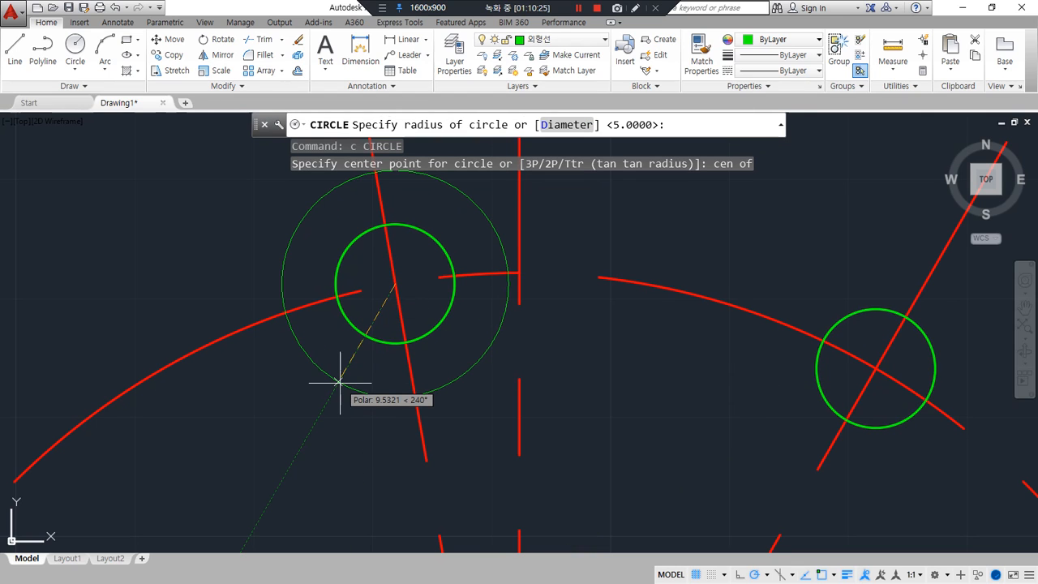
pyautogui.write('10')
pyautogui.press('space')
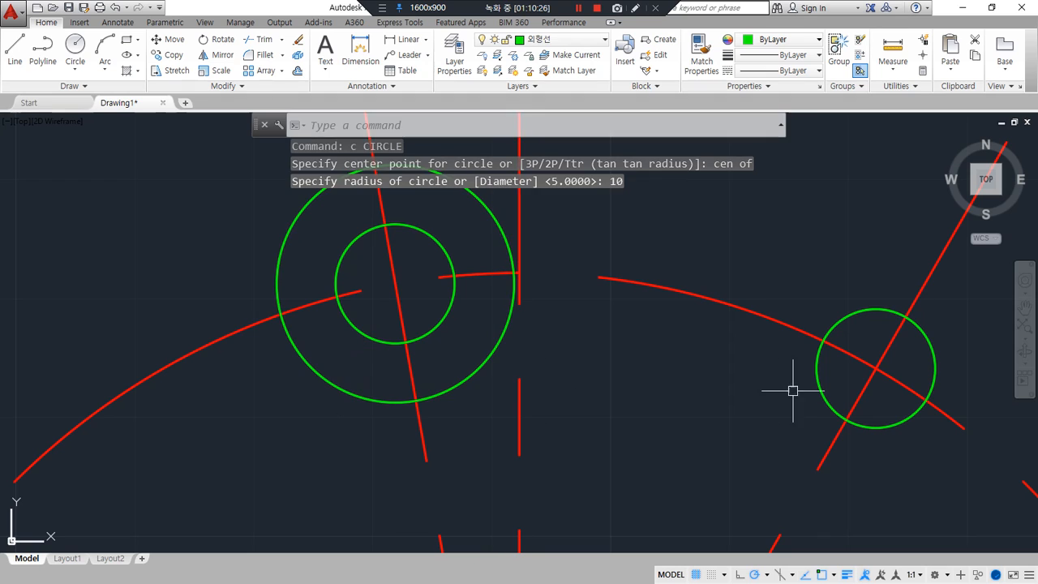
# Draw a radius 10 circle concentric with the small circle on the inclined centreline to the upper right.
pyautogui.press('space')
pyautogui.click(877, 369)
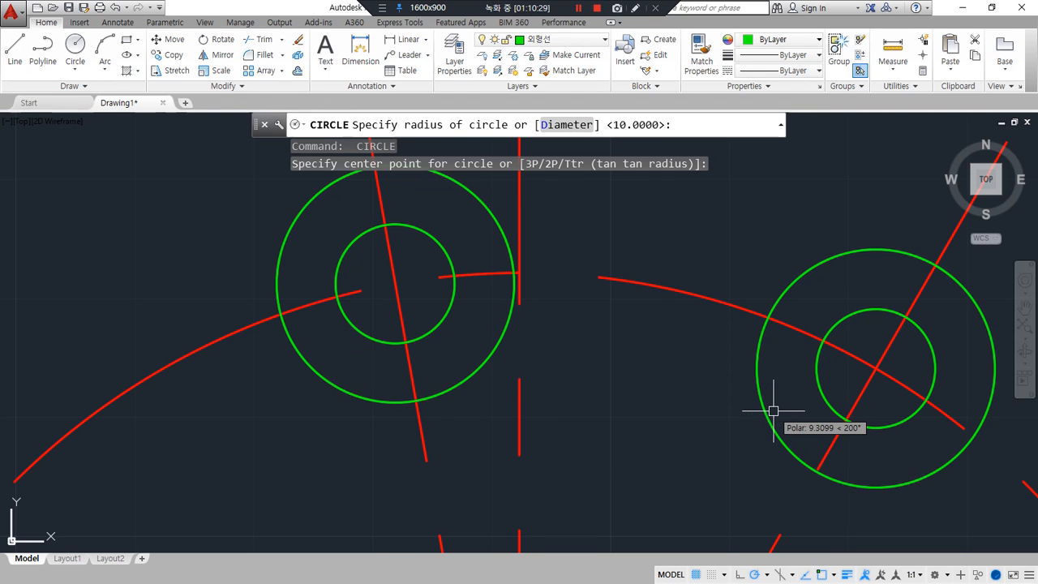
pyautogui.press('space')
pyautogui.scroll(-2, 646, 385)
pyautogui.moveTo(646, 385); pyautogui.dragTo(435, 343, button='middle')
pyautogui.scroll(-3, 451, 366)
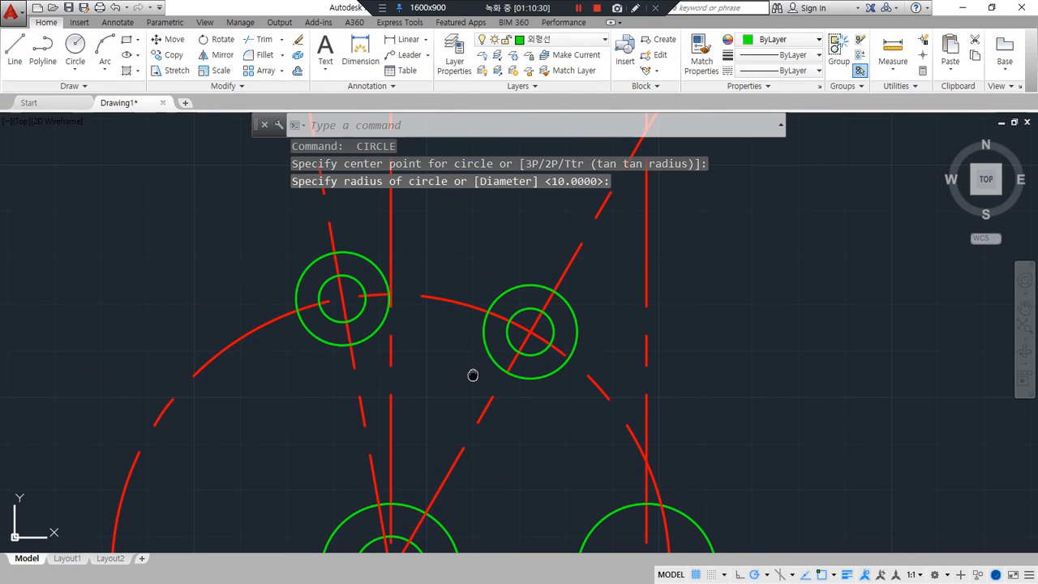
pyautogui.hotkey('ctrl', 'alt', 'd')
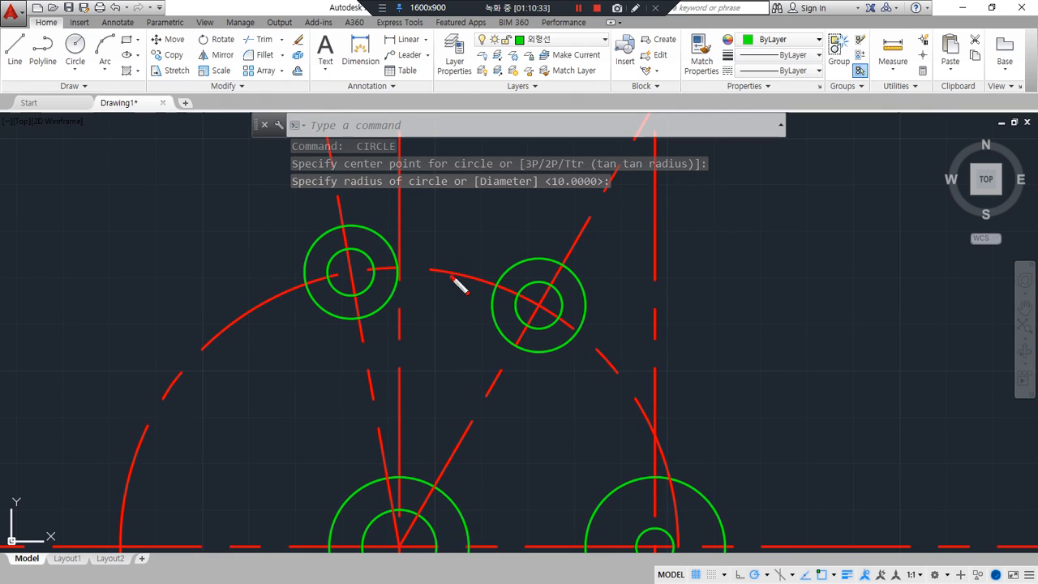
pyautogui.moveTo(452, 277); pyautogui.dragTo(458, 231)
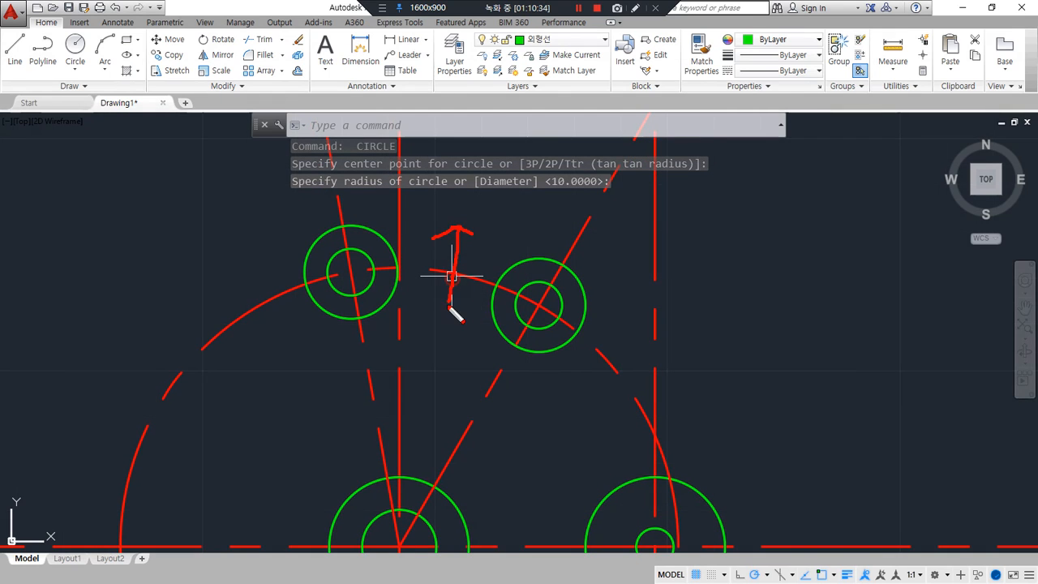
pyautogui.hotkey('ctrl', 'alt', 'd')
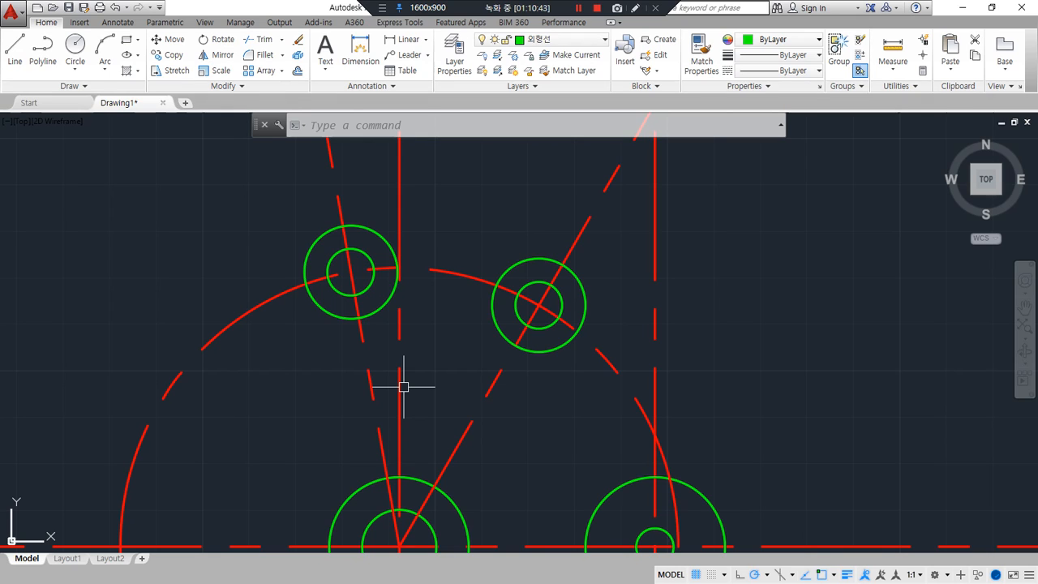
pyautogui.click(524, 285)
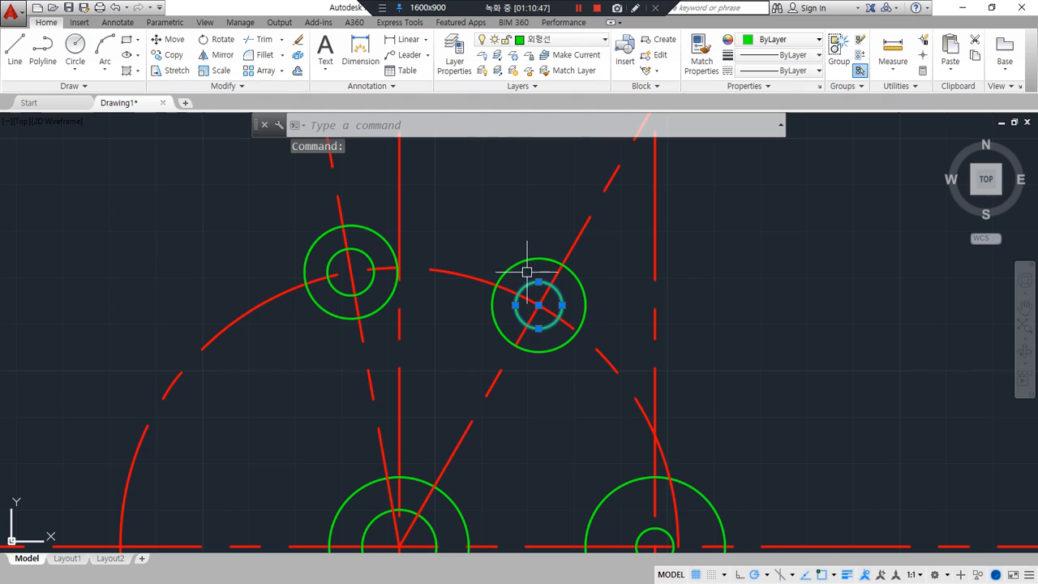
pyautogui.click(527, 257)
pyautogui.press('Escape')
# Offset the dashed centreline arc by 5 to both its outer and inner side.
pyautogui.write('O')
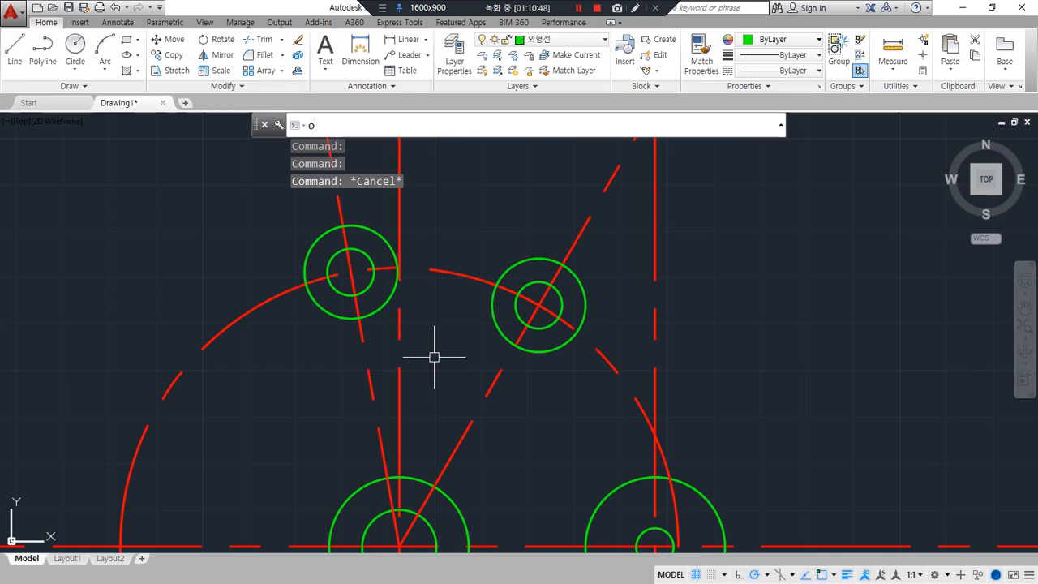
pyautogui.press('Return')
pyautogui.press('Return')
pyautogui.click(461, 270)
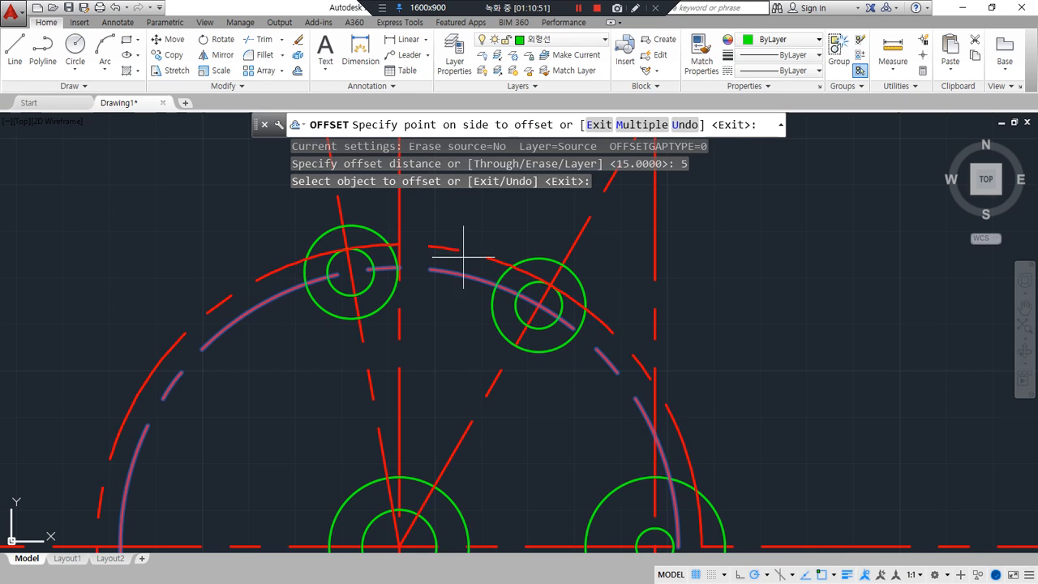
pyautogui.click(461, 265)
pyautogui.click(460, 270)
pyautogui.click(450, 327)
pyautogui.press('Return')
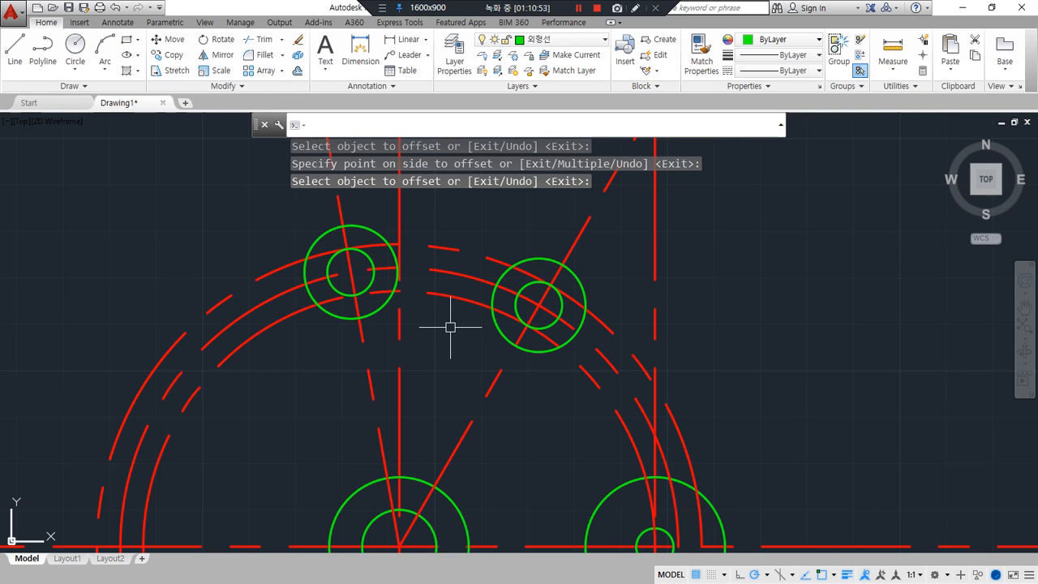
# Match the properties of the green outline circle onto the two new offset arcs.
pyautogui.write('ma')
pyautogui.press('Return')
pyautogui.click(570, 337)
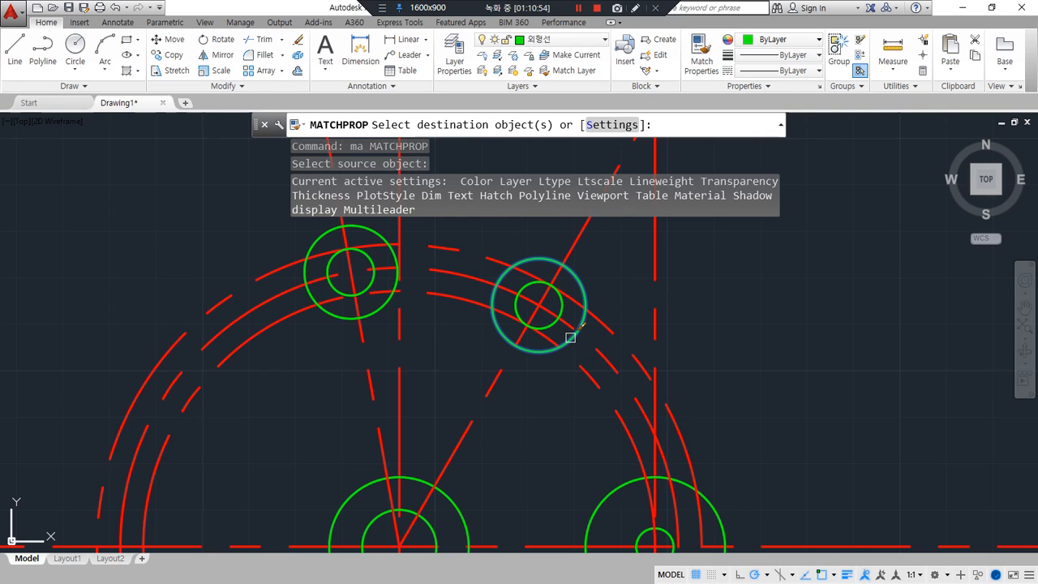
pyautogui.click(585, 367)
pyautogui.click(616, 321)
pyautogui.press('Return')
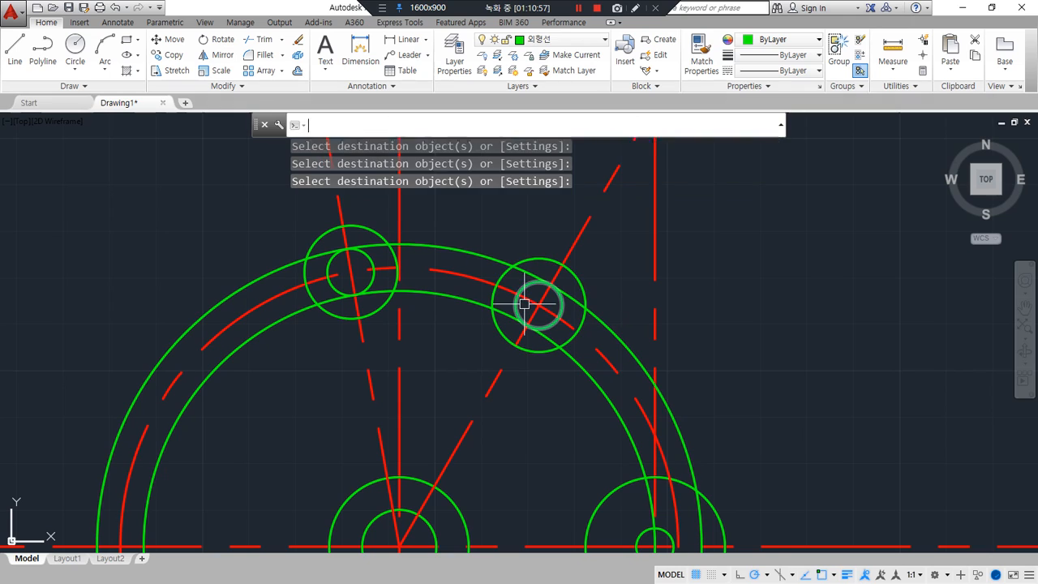
# Trim both green offset arcs with the two small circles as cutting edges, keeping only the upper portions between them.
pyautogui.write('tr')
pyautogui.press('Return')
pyautogui.click(520, 287)
pyautogui.click(372, 261)
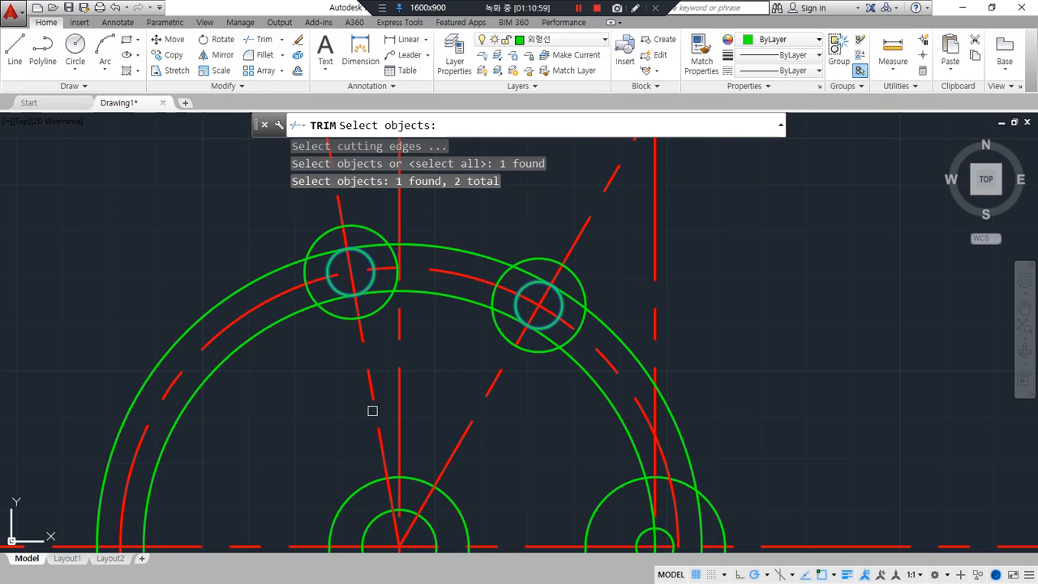
pyautogui.press('Return')
pyautogui.click(276, 323)
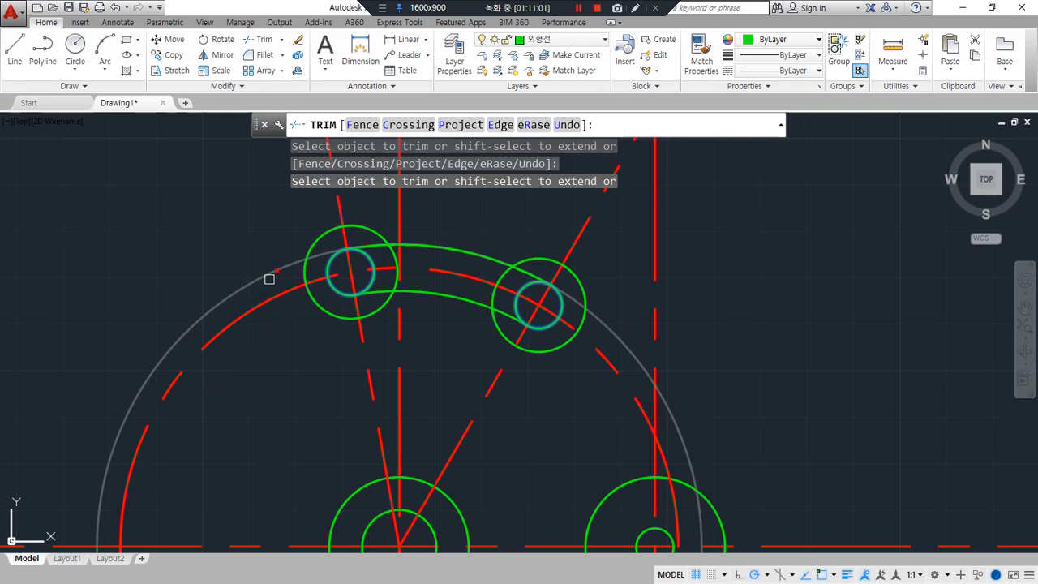
pyautogui.click(269, 276)
pyautogui.press('Return')
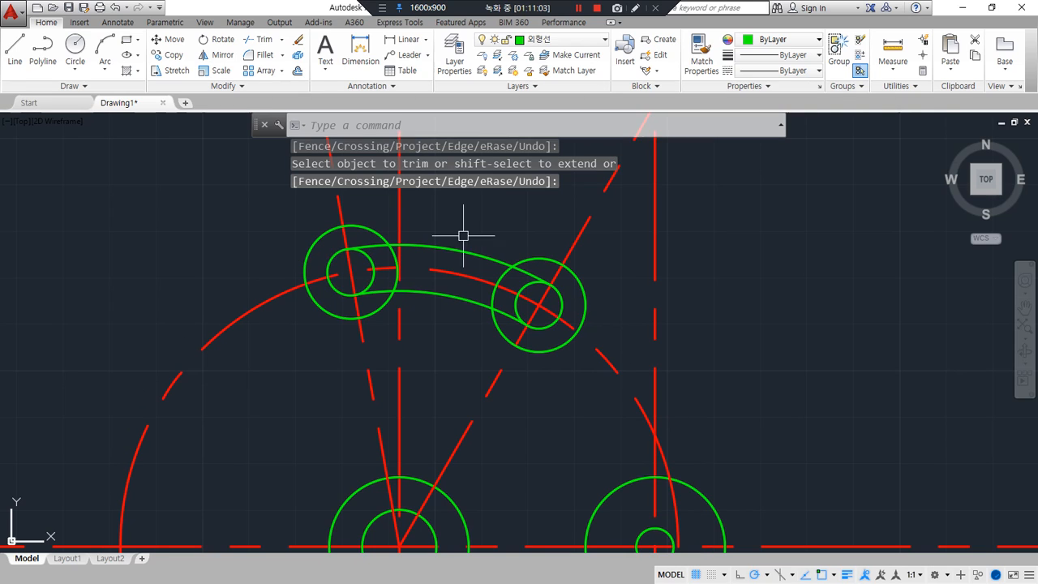
# Trim away the inner halves of both small circles between the two arcs to form the closed inner slot.
pyautogui.scroll(2, 463, 232)
pyautogui.write('tr')
pyautogui.press('Return')
pyautogui.click(458, 271)
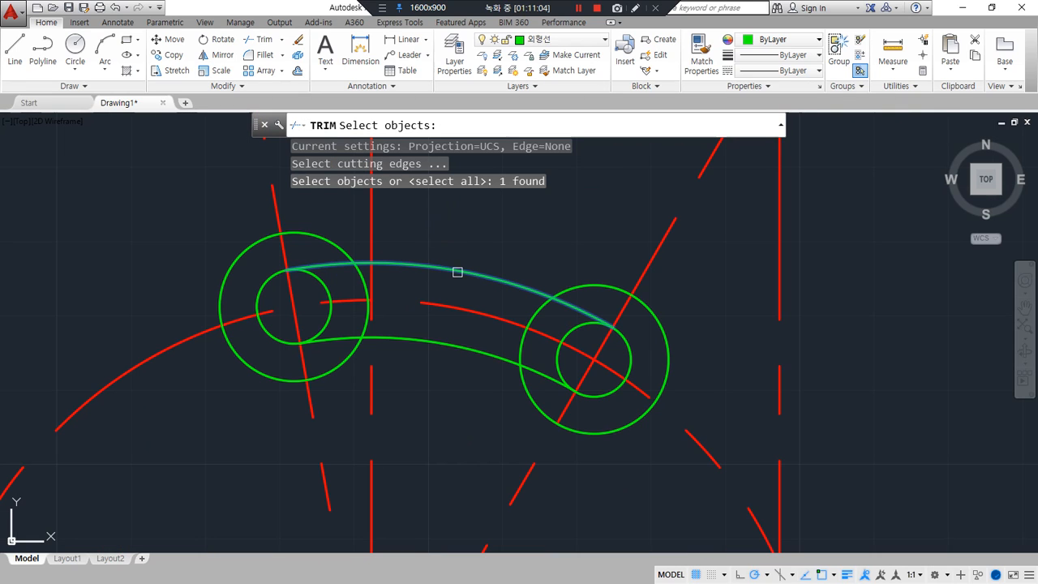
pyautogui.click(455, 341)
pyautogui.click(444, 351)
pyautogui.press('Return')
pyautogui.click(515, 359)
pyautogui.click(556, 362)
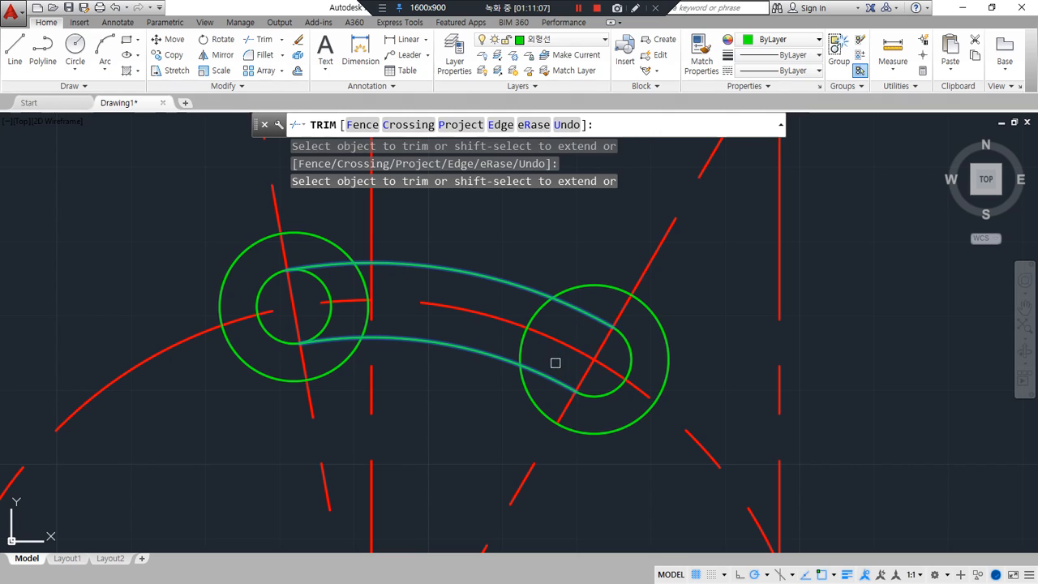
pyautogui.click(329, 316)
pyautogui.press('Return')
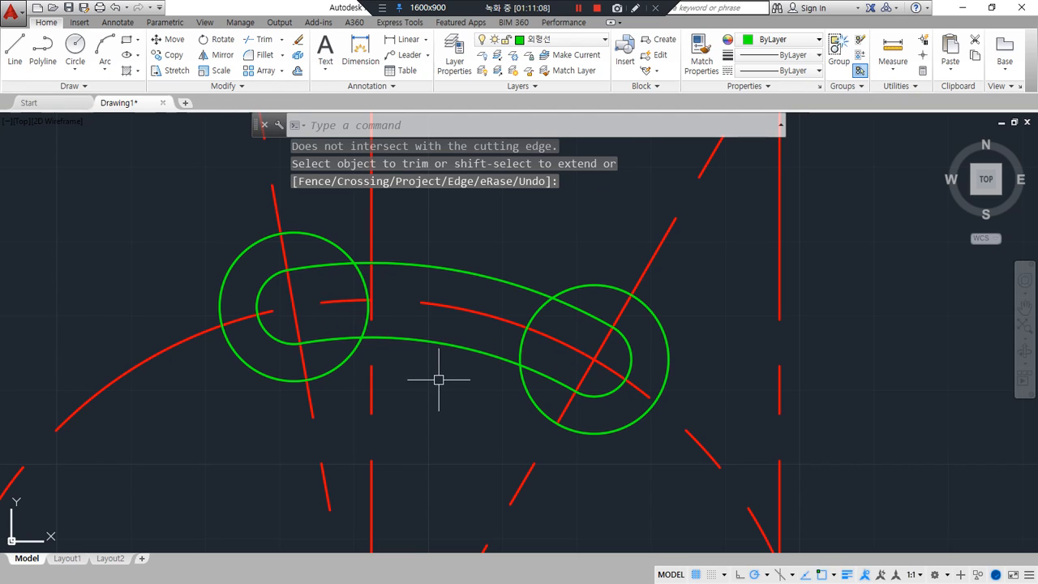
# Offset the dashed centreline arc by 10 to both its outer and inner side.
pyautogui.write('o')
pyautogui.press('Return')
pyautogui.write('10')
pyautogui.press('Return')
pyautogui.click(474, 303)
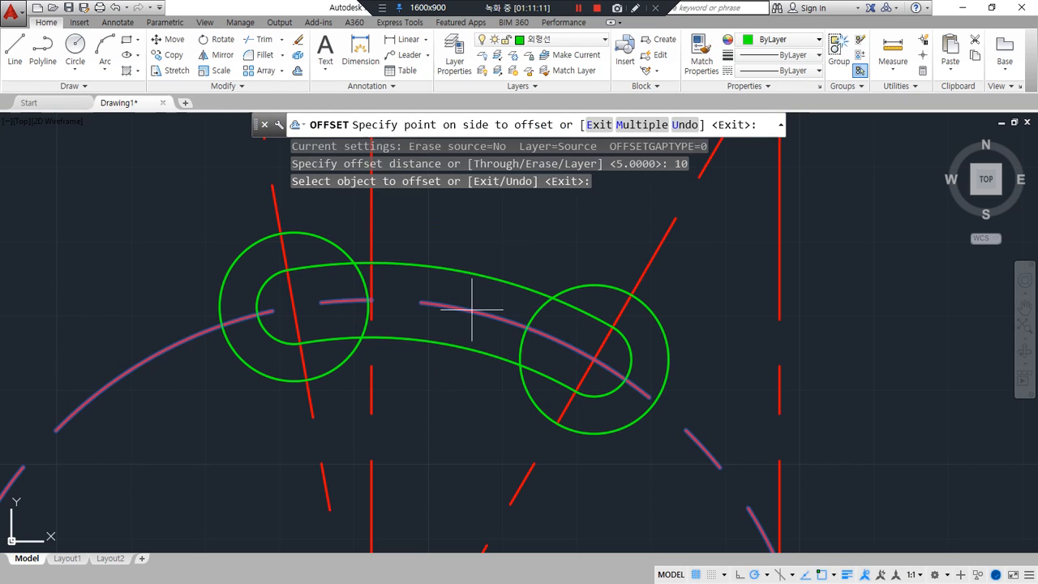
pyautogui.click(482, 297)
pyautogui.click(421, 412)
pyautogui.press('Return')
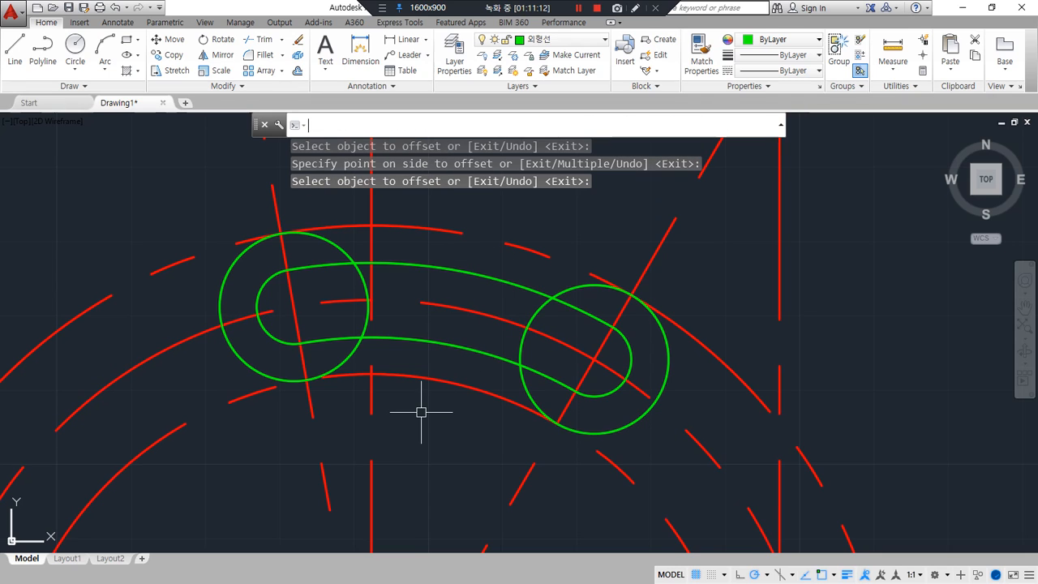
# Match the green slot arc's properties onto the two arcs offset by 10.
pyautogui.write('ma')
pyautogui.press('Return')
pyautogui.click(440, 343)
pyautogui.click(442, 382)
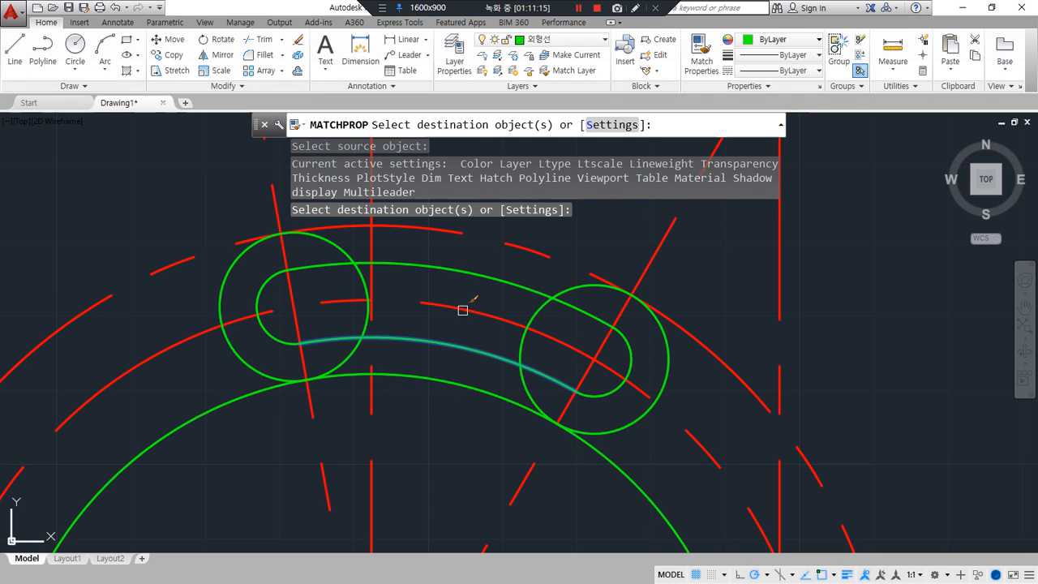
pyautogui.click(461, 235)
pyautogui.press('Return')
# Trim the two outer green arcs with the radius 10 circles as cutting edges, keeping only the portions spanning the slot.
pyautogui.write('tr')
pyautogui.press('Return')
pyautogui.click(359, 274)
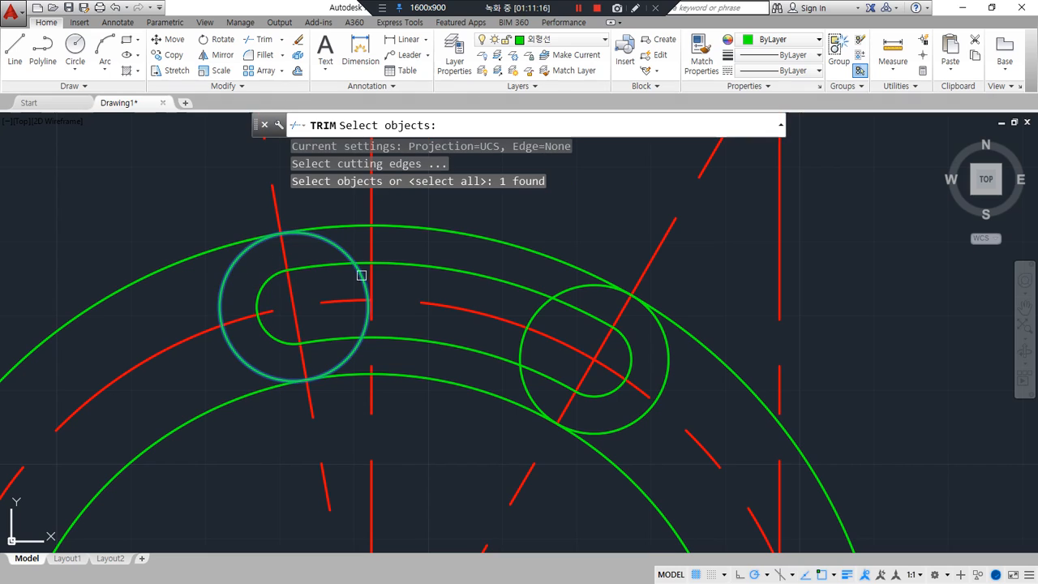
pyautogui.click(662, 333)
pyautogui.press('Return')
pyautogui.click(687, 344)
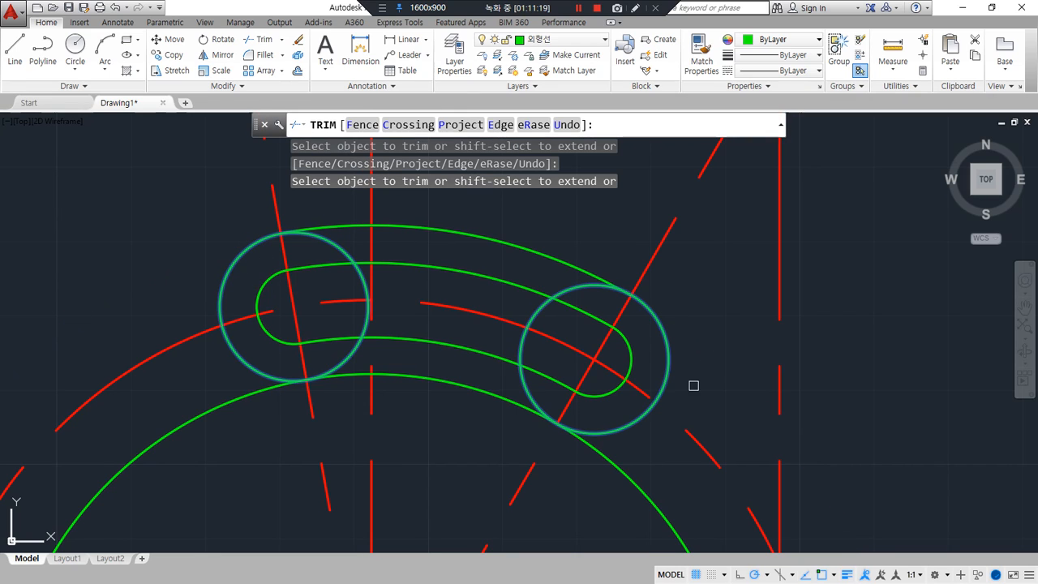
pyautogui.click(613, 477)
pyautogui.press('Return')
pyautogui.write('t')
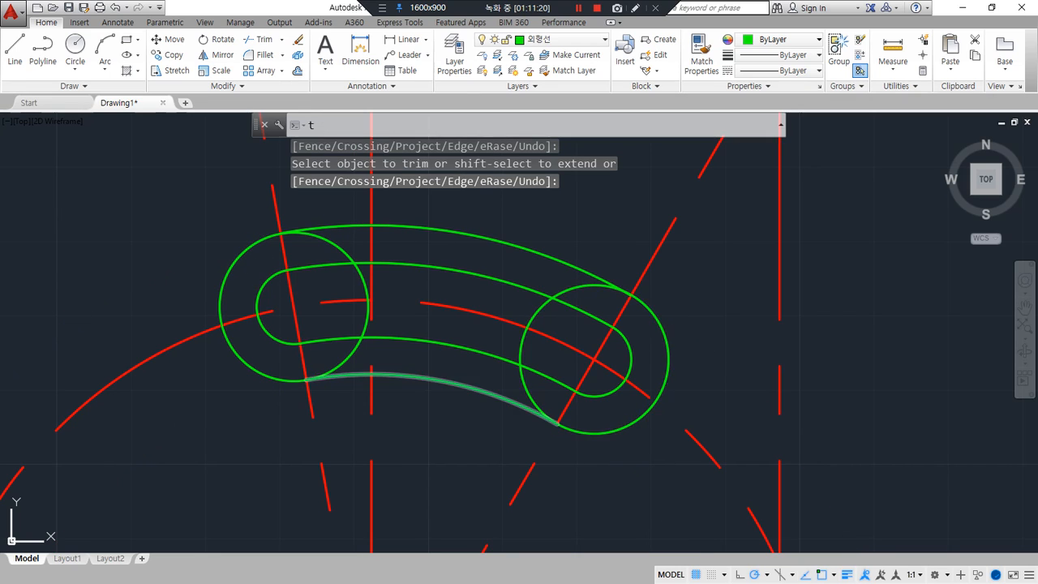
pyautogui.press('Return')
pyautogui.click(463, 382)
pyautogui.press('Escape')
pyautogui.press('Escape')
# Trim away the inner halves of both radius 10 circles between the outer arcs to close the slot's outer contour.
pyautogui.write('tr')
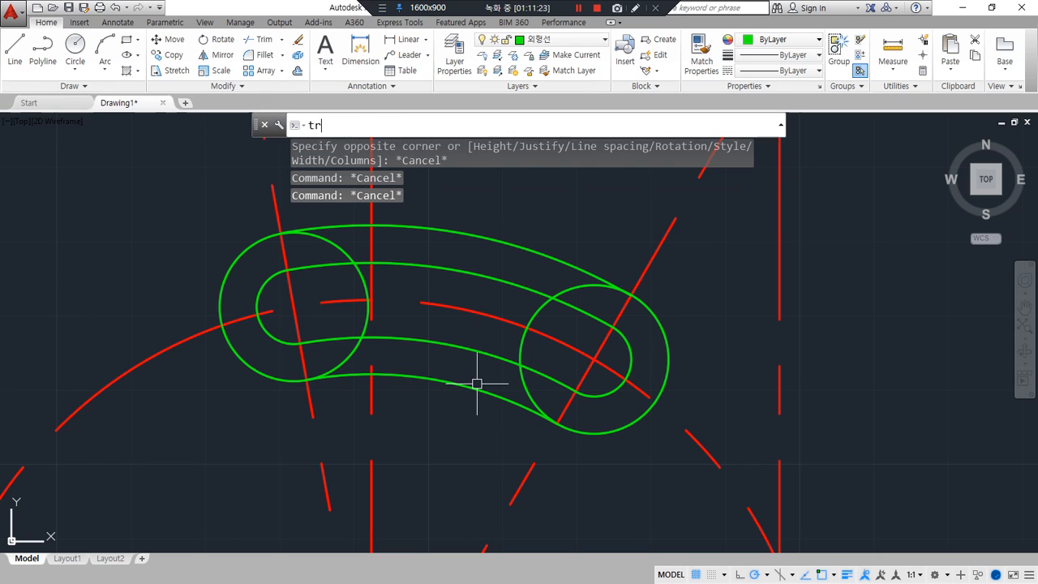
pyautogui.press('Return')
pyautogui.click(475, 389)
pyautogui.click(528, 258)
pyautogui.press('Return')
pyautogui.click(582, 287)
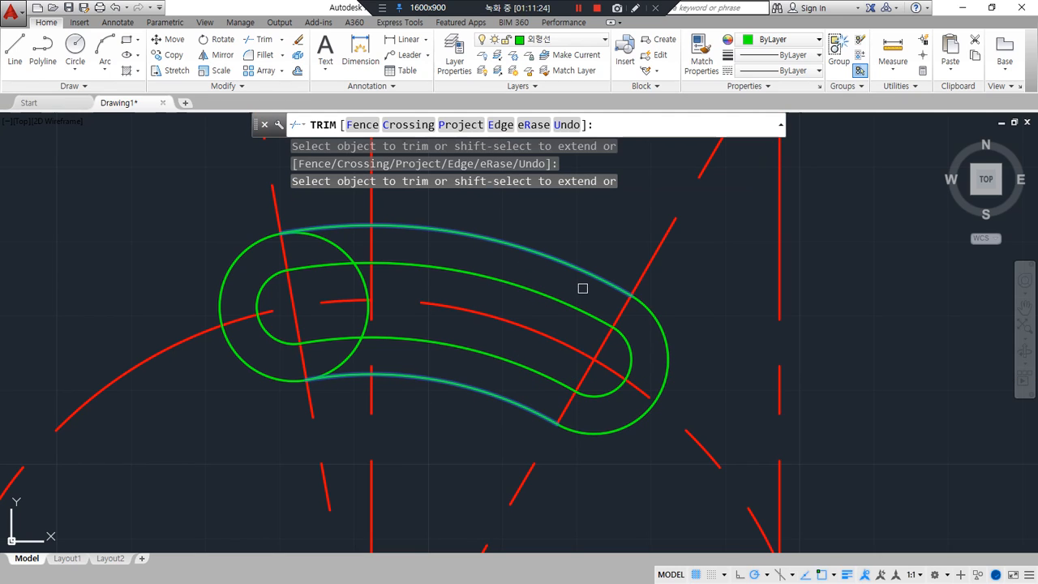
pyautogui.click(325, 242)
pyautogui.press('Return')
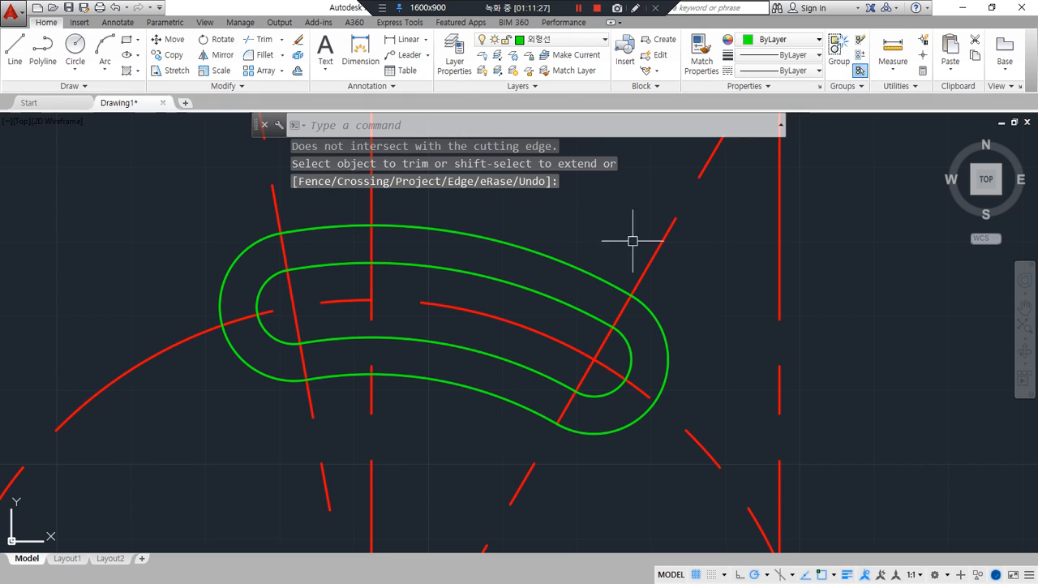
# Offset both rounded end arcs of the slot's outer contour outward by 3.
pyautogui.scroll(-4, 528, 443)
pyautogui.scroll(4, 337, 231)
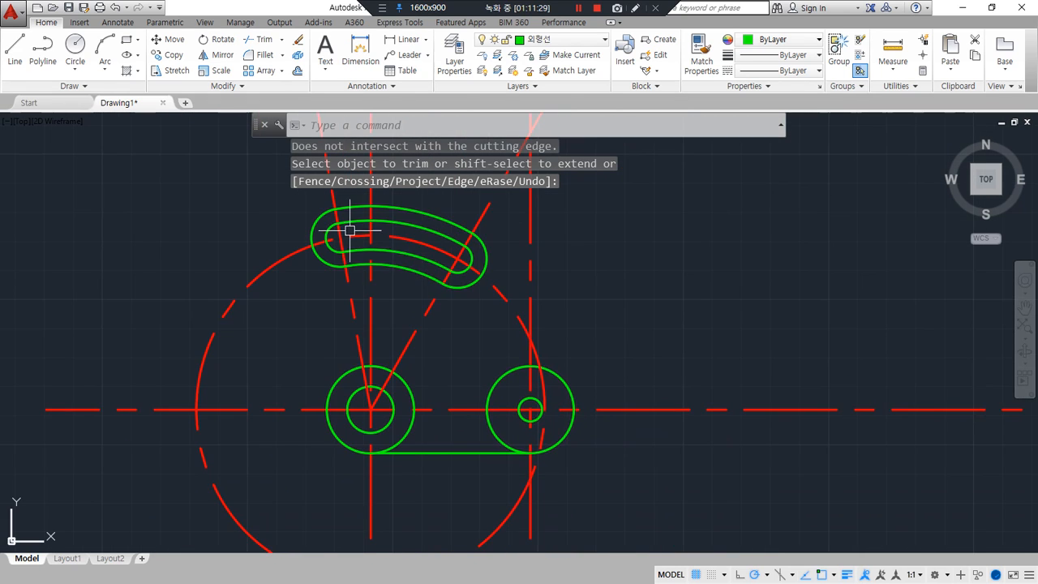
pyautogui.moveTo(387, 286); pyautogui.dragTo(371, 311, button='middle')
pyautogui.write('o')
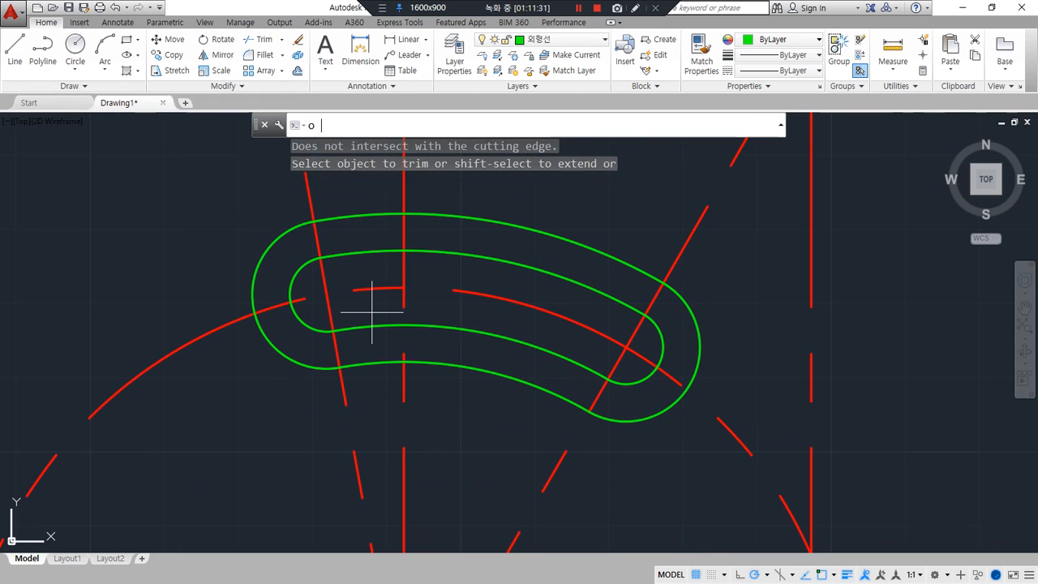
pyautogui.press('Return')
pyautogui.write('3')
pyautogui.press('Return')
pyautogui.click(273, 343)
pyautogui.click(259, 366)
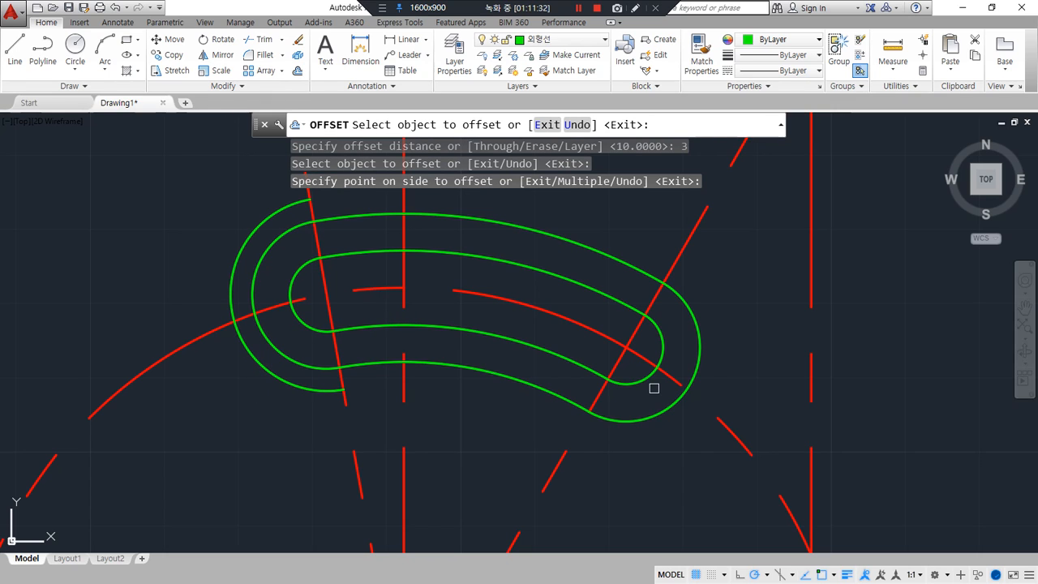
pyautogui.click(661, 412)
pyautogui.click(685, 442)
pyautogui.press('Return')
# Trim the centreline arc and the upper ends of both inclined centrelines back to the new offset end arcs.
pyautogui.write('tr')
pyautogui.press('Return')
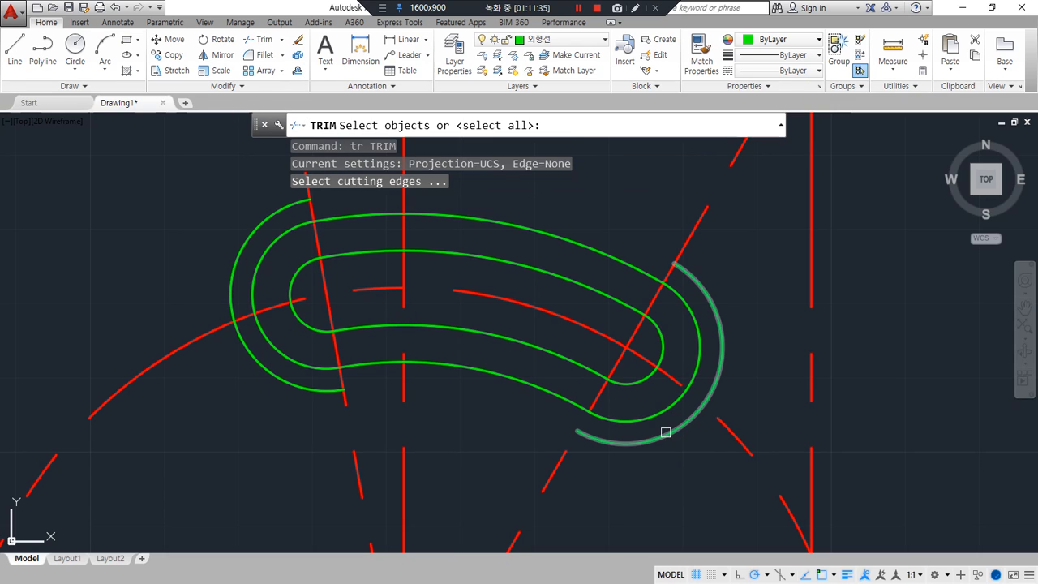
pyautogui.click(666, 432)
pyautogui.click(310, 389)
pyautogui.press('Return')
pyautogui.click(192, 343)
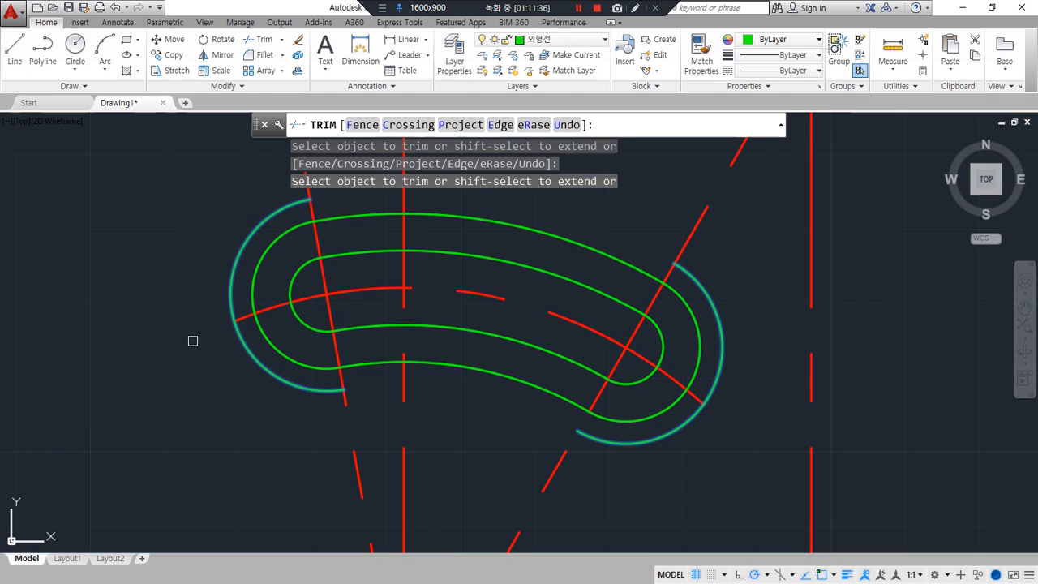
pyautogui.click(650, 446)
pyautogui.moveTo(783, 225); pyautogui.dragTo(750, 373, button='middle')
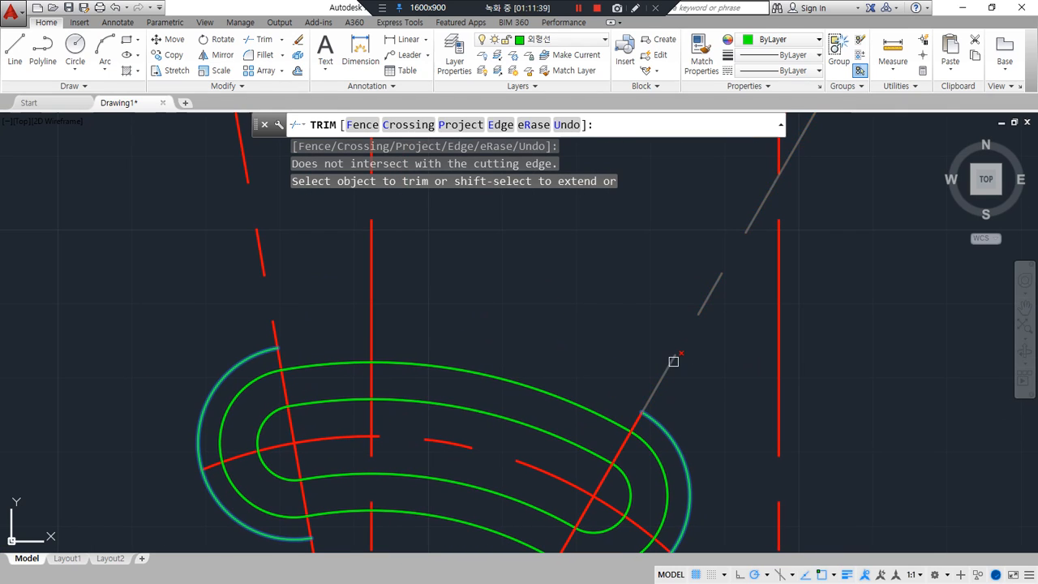
pyautogui.click(673, 362)
pyautogui.click(274, 302)
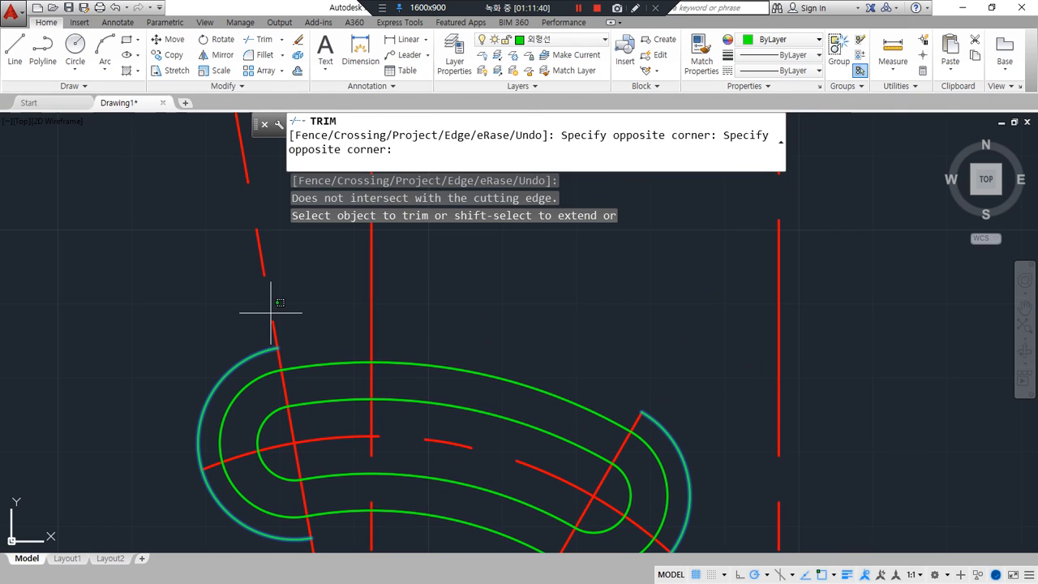
pyautogui.click(278, 325)
pyautogui.press('Return')
# Offset the upper arc of the slot's outer contour outward by 3.
pyautogui.write('o')
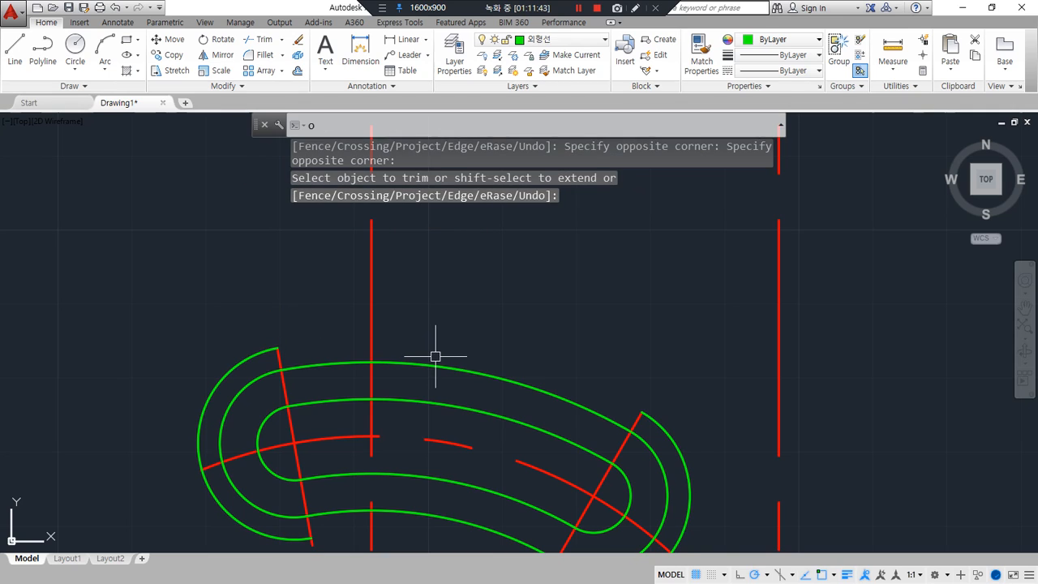
pyautogui.press('Return')
pyautogui.write('3')
pyautogui.press('Return')
pyautogui.click(452, 372)
pyautogui.click(402, 328)
pyautogui.press('Return')
# Trim the vertical centreline above the offset upper arc of the curved slot.
pyautogui.write('tr TRIM')
pyautogui.press('Return')
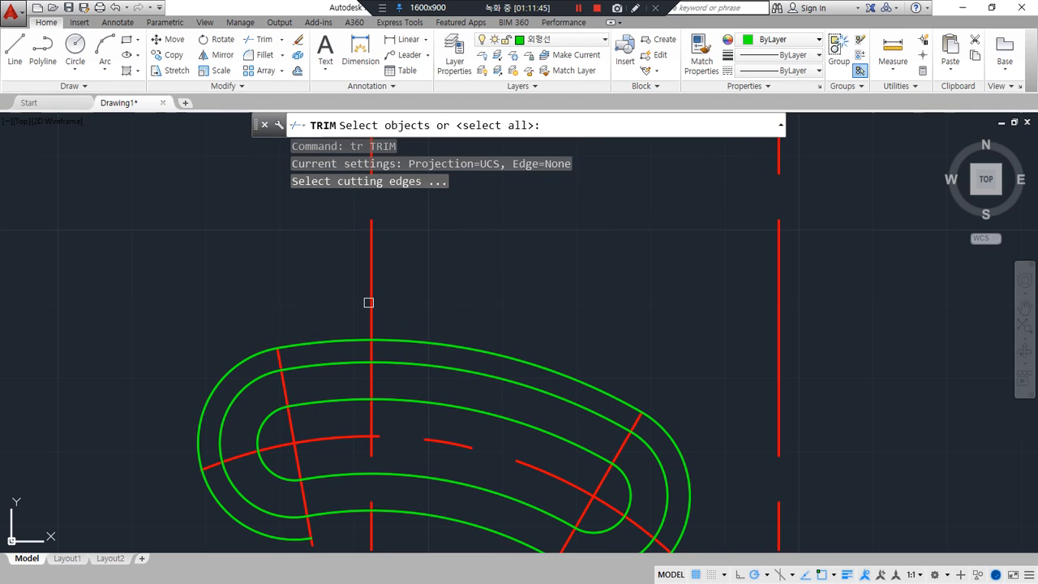
pyautogui.press('Return')
pyautogui.click(371, 301)
pyautogui.press('Return')
# Erase the three offset helper arcs around the slot's outer contour.
pyautogui.click(480, 347)
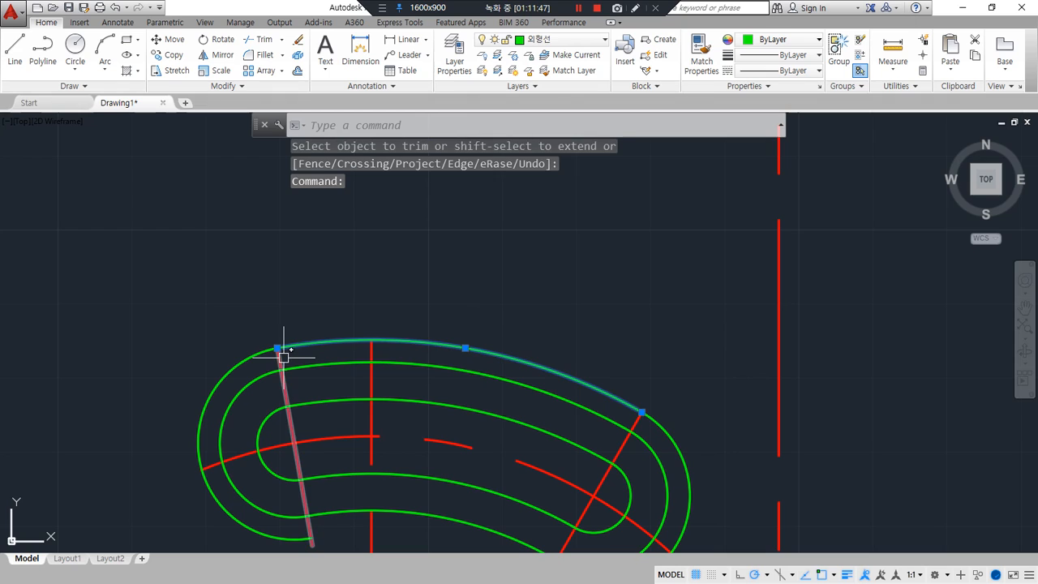
pyautogui.click(254, 355)
pyautogui.click(676, 438)
pyautogui.write('e')
pyautogui.press('Return')
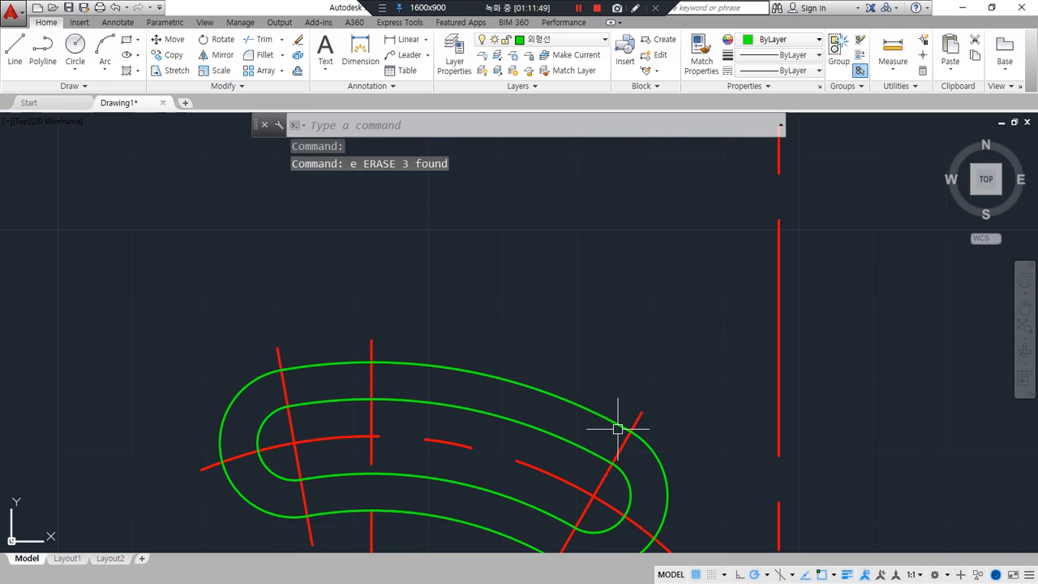
# Offset the outer circles of both lower bosses outward by 3.
pyautogui.scroll(-2, 619, 425)
pyautogui.moveTo(499, 378)
pyautogui.mouseDown(button='middle')
pyautogui.moveTo(499, 396)
pyautogui.moveTo(496, 308)
pyautogui.mouseUp(button='middle')
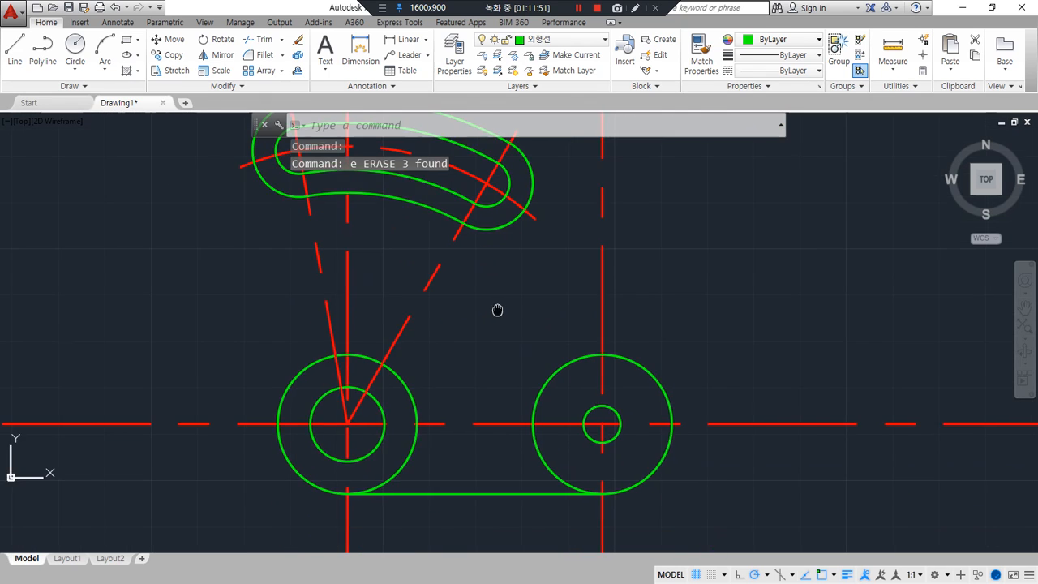
pyautogui.write('o')
pyautogui.press('Return')
pyautogui.write('3')
pyautogui.press('Return')
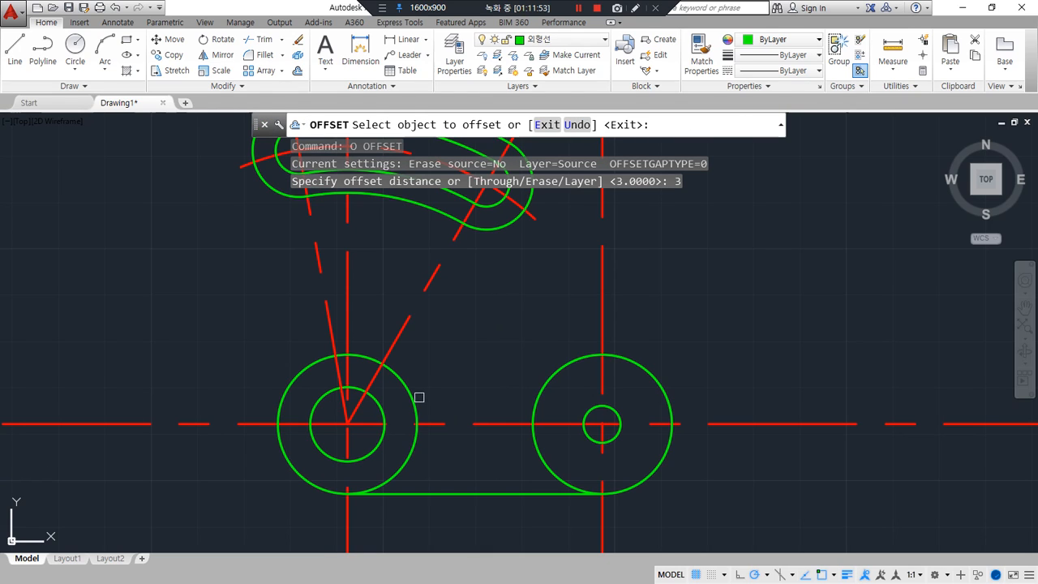
pyautogui.click(410, 397)
pyautogui.click(459, 371)
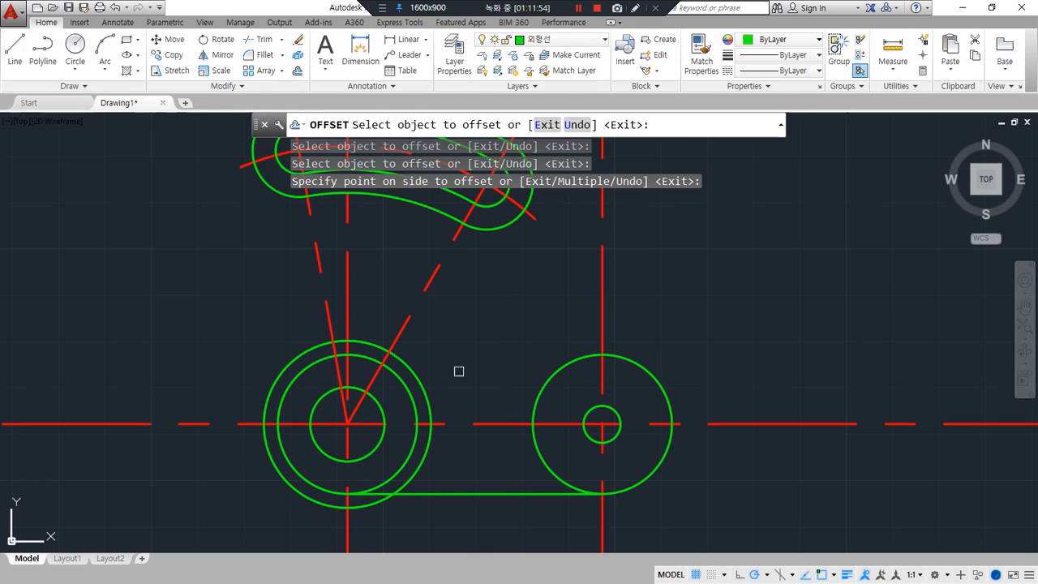
pyautogui.click(549, 370)
pyautogui.click(673, 479)
pyautogui.press('Return')
# Trim the lower ends of both vertical centrelines, the right one's upper end and both horizontal centreline ends back to the offset circles.
pyautogui.write('tr')
pyautogui.press('Return')
pyautogui.press('Return')
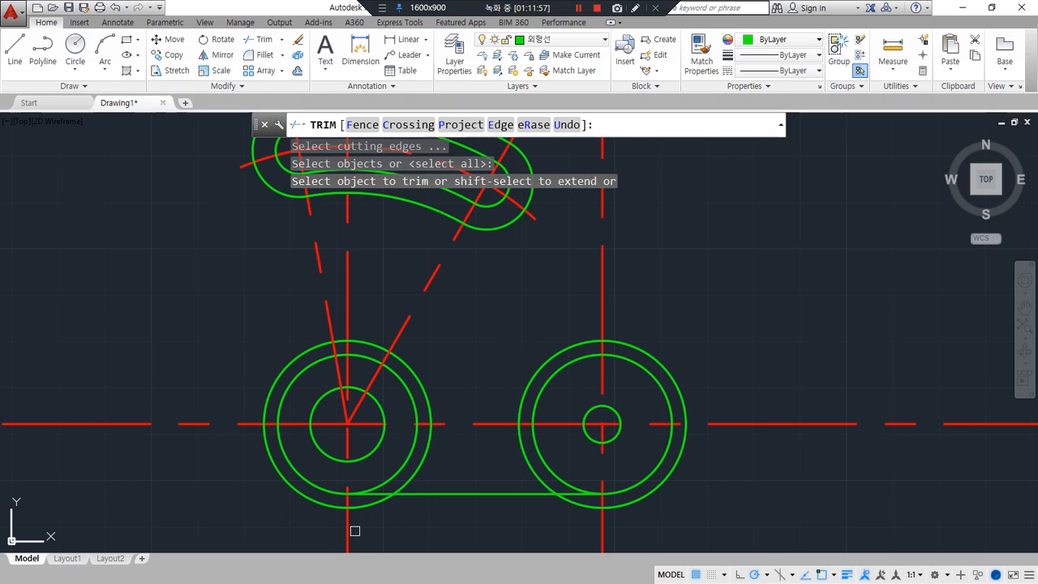
pyautogui.click(603, 537)
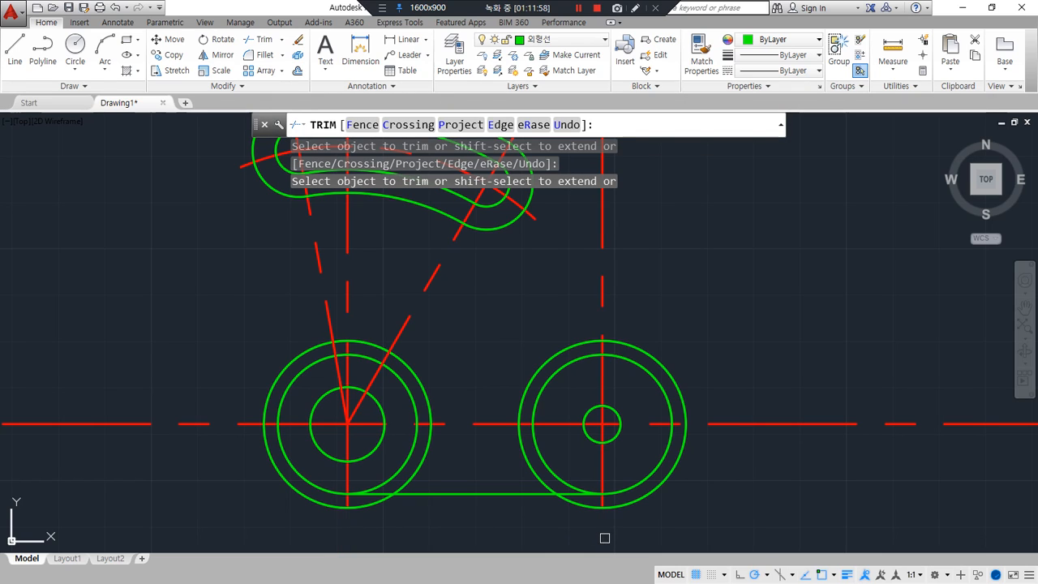
pyautogui.click(796, 417)
pyautogui.click(792, 422)
pyautogui.click(607, 298)
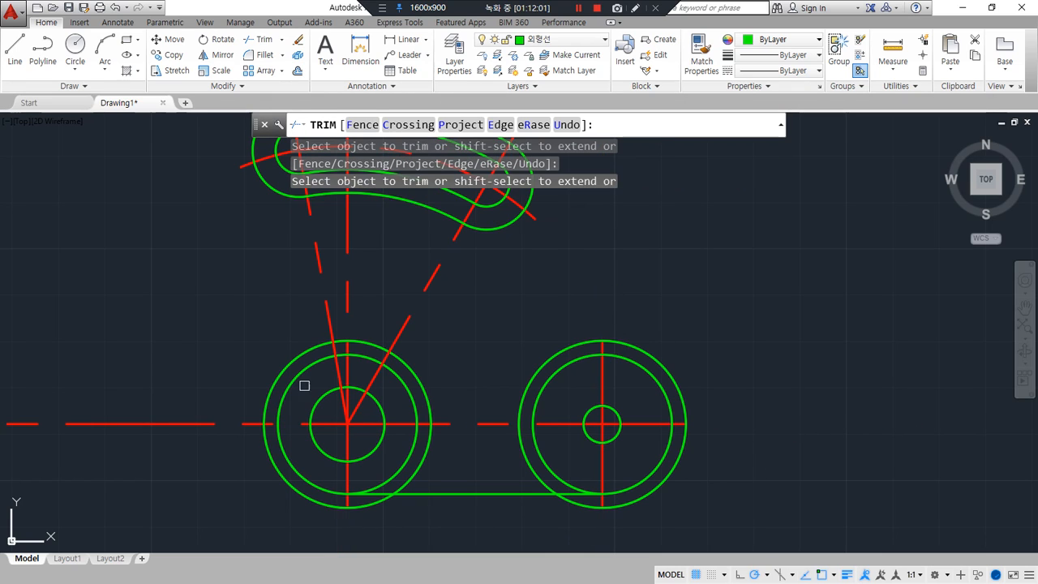
pyautogui.click(239, 423)
pyautogui.press('Return')
# Erase the two offset helper circles around the lower bosses.
pyautogui.click(309, 494)
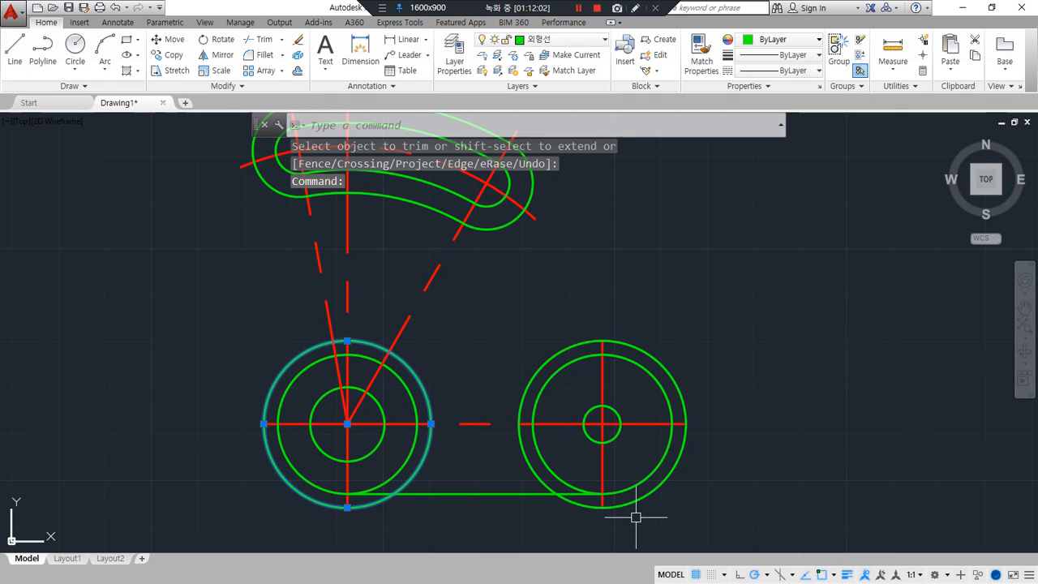
pyautogui.click(642, 496)
pyautogui.write('e')
pyautogui.press('Return')
# Extend the upper arc of the slot's outer contour to the right boss's outer circle.
pyautogui.scroll(-3, 763, 395)
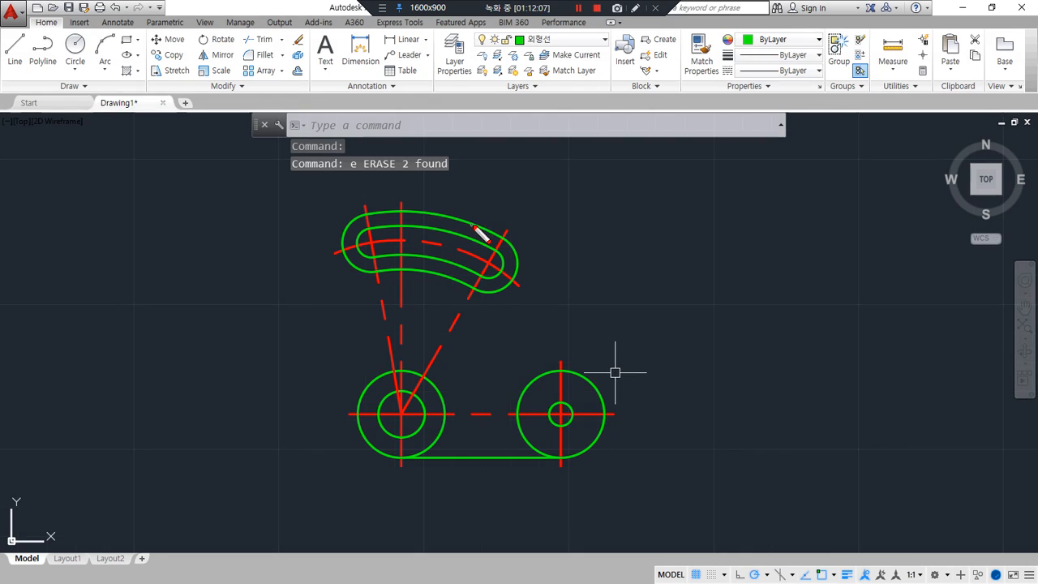
pyautogui.moveTo(475, 225); pyautogui.dragTo(544, 279)
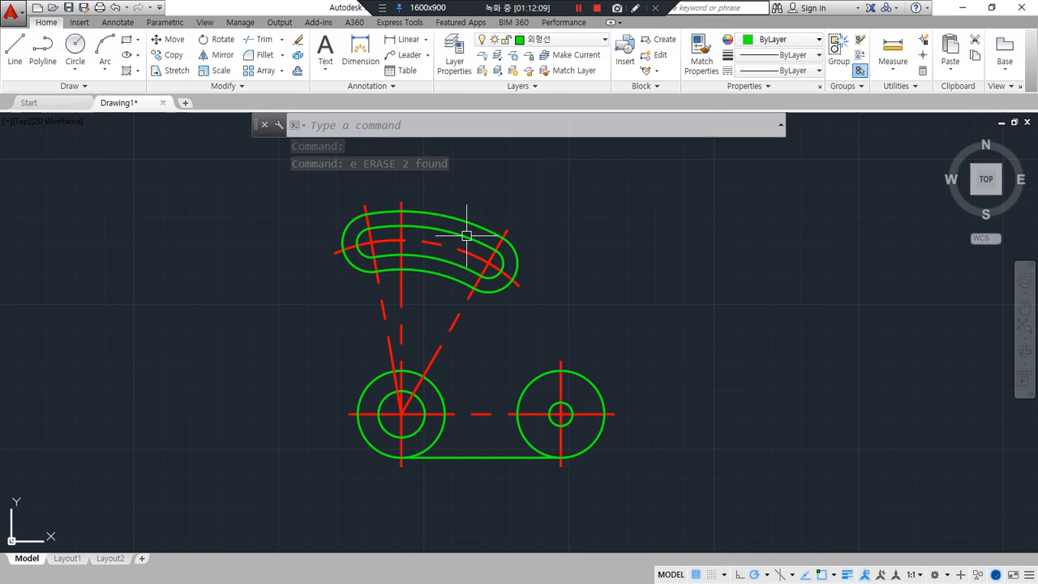
pyautogui.moveTo(455, 205); pyautogui.dragTo(464, 236)
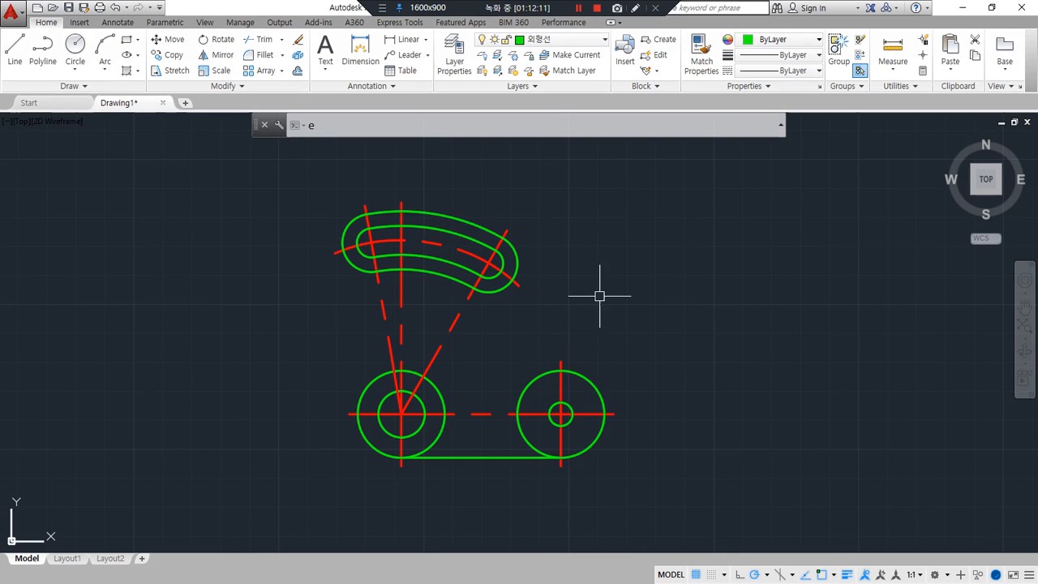
pyautogui.write('ex')
pyautogui.press('Return')
pyautogui.click(599, 381)
pyautogui.press('Return')
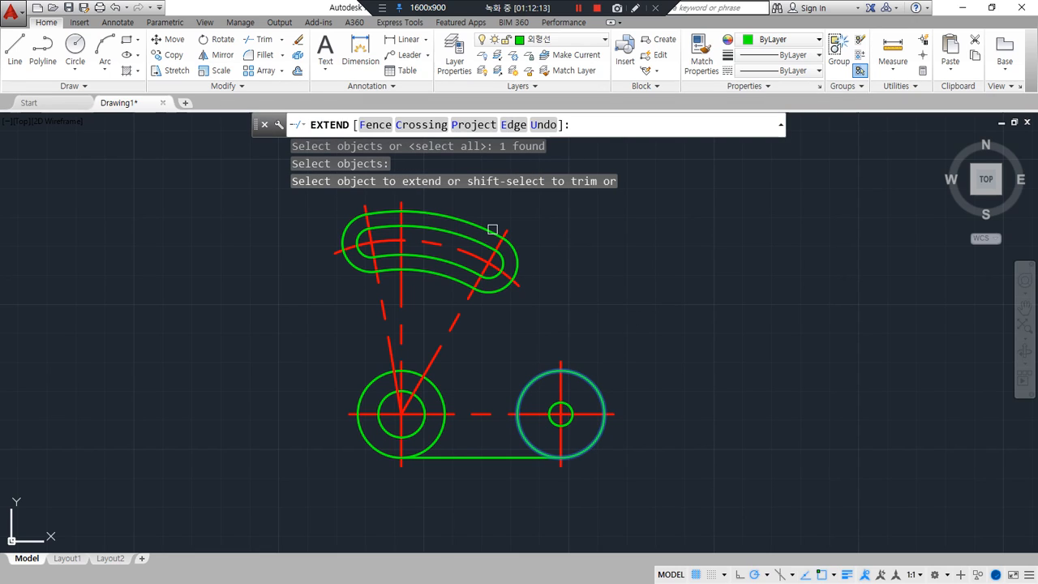
pyautogui.click(493, 230)
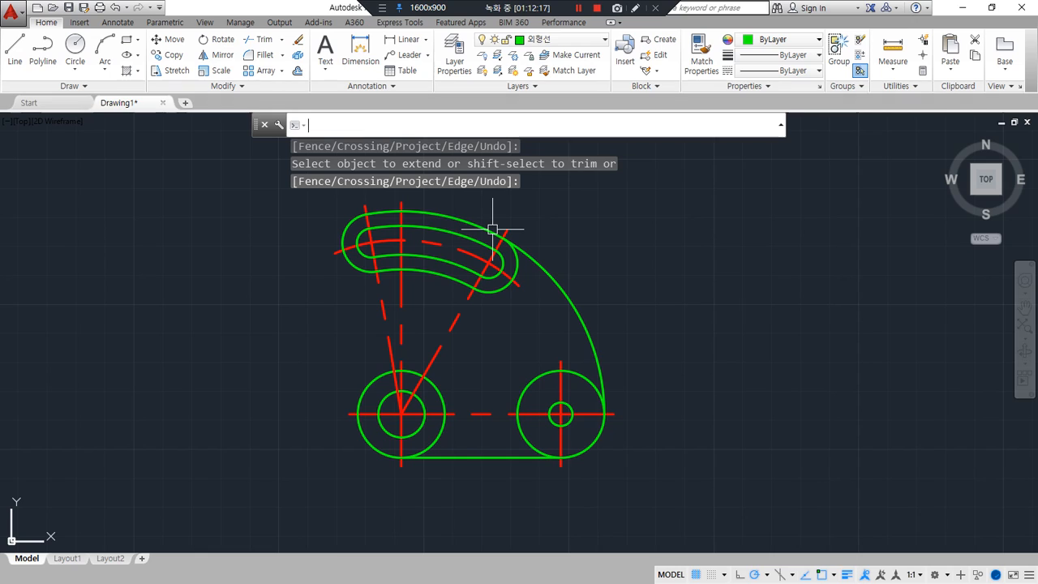
pyautogui.moveTo(577, 293); pyautogui.dragTo(438, 401)
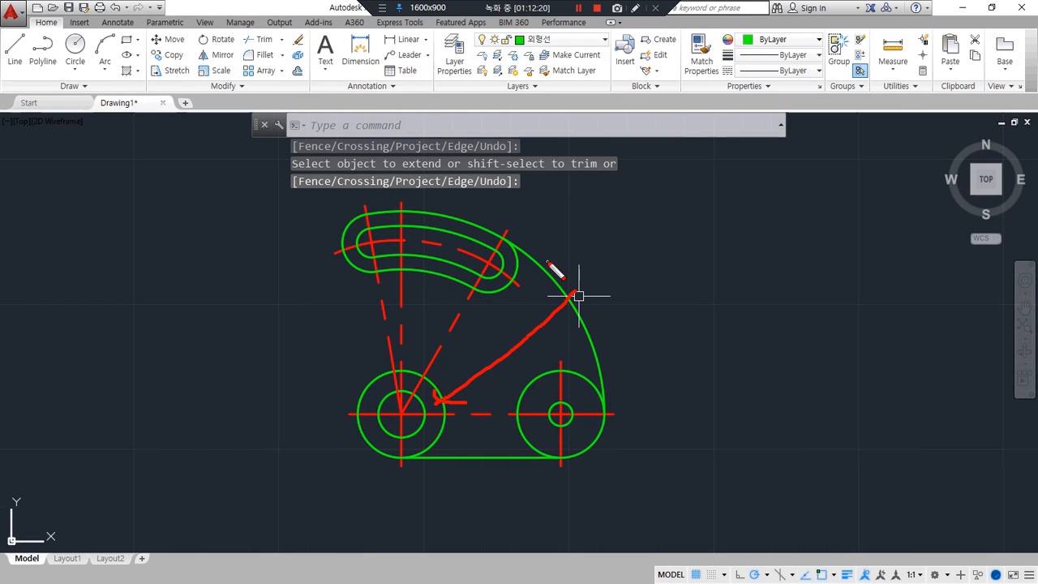
pyautogui.press('Escape')
# Draw a radius 30 circle tangent to the slot's left outer end arc and the left boss's outer circle.
pyautogui.write('c')
pyautogui.press('Return')
pyautogui.write('t')
pyautogui.press('Return')
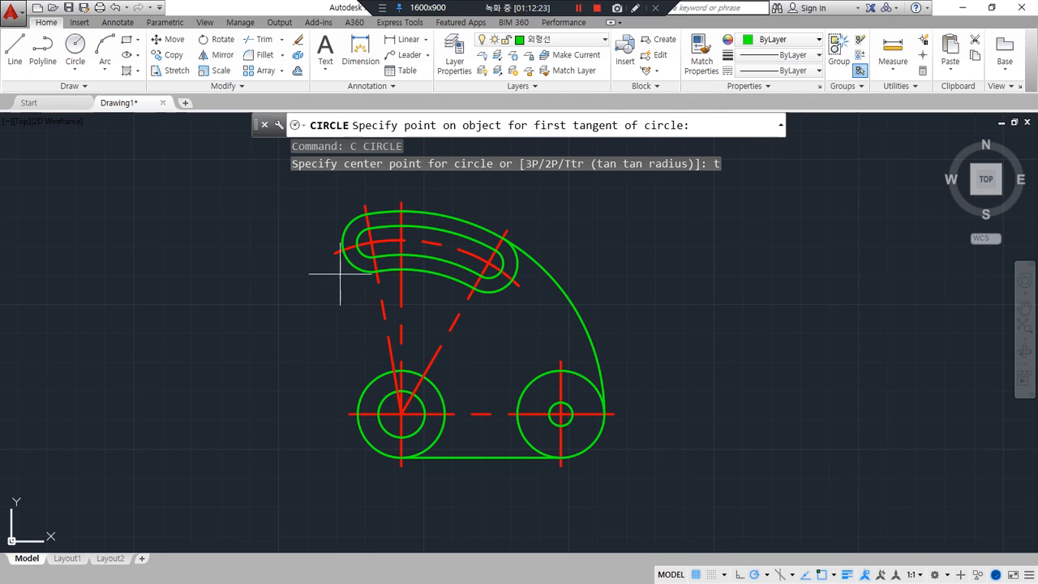
pyautogui.click(345, 274)
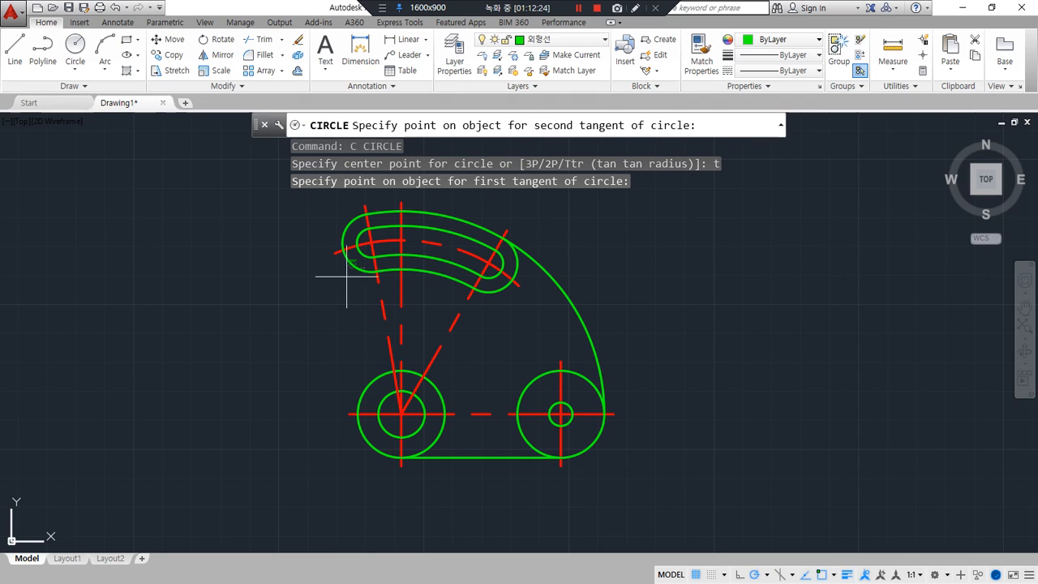
pyautogui.click(367, 386)
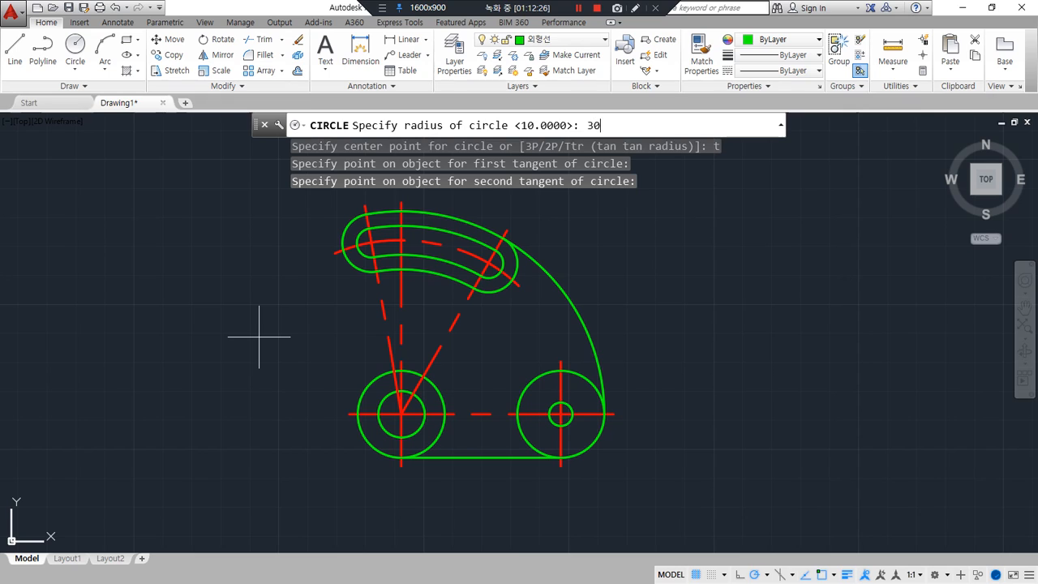
pyautogui.press('Return')
# Trim away the outer part of the radius 30 circle, leaving the concave arc between the slot end and left boss.
pyautogui.press('Return')
pyautogui.press('Return')
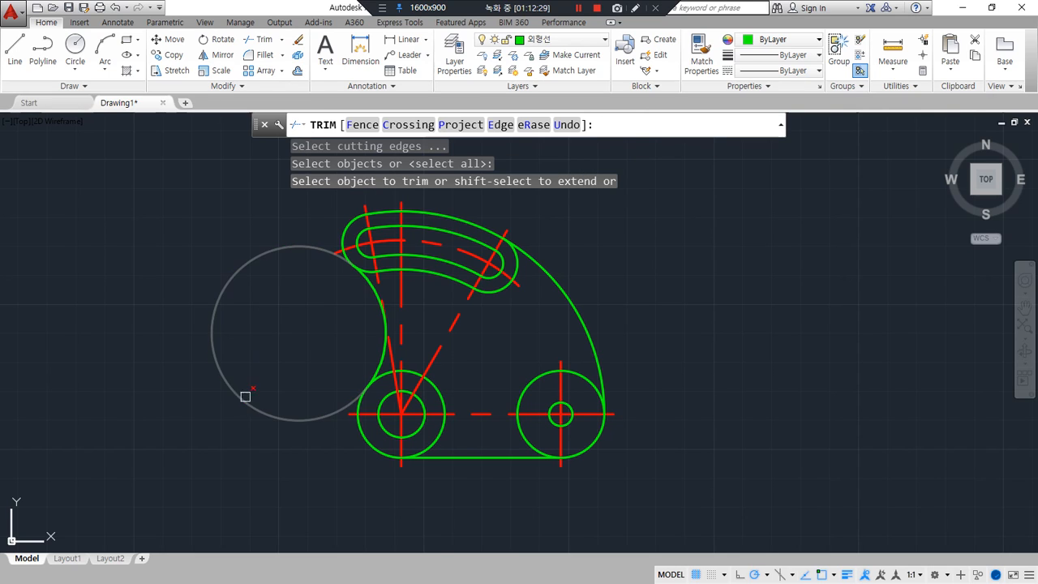
pyautogui.click(243, 398)
pyautogui.press('Return')
pyautogui.moveTo(478, 380); pyautogui.dragTo(426, 406, button='middle')
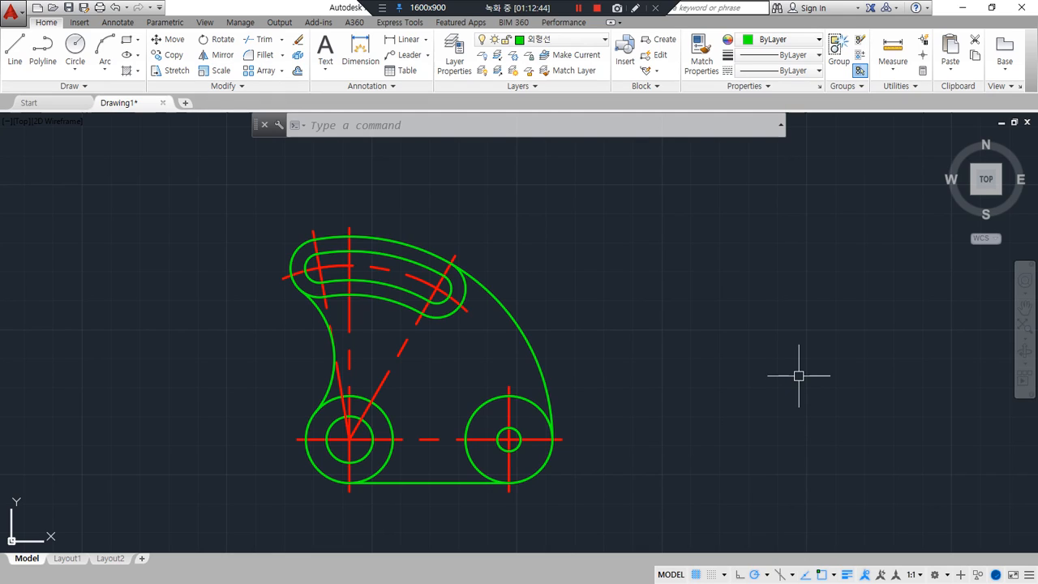
# Switch to the Calculator and enter 14,850.
pyautogui.scroll(-5, 544, 272)
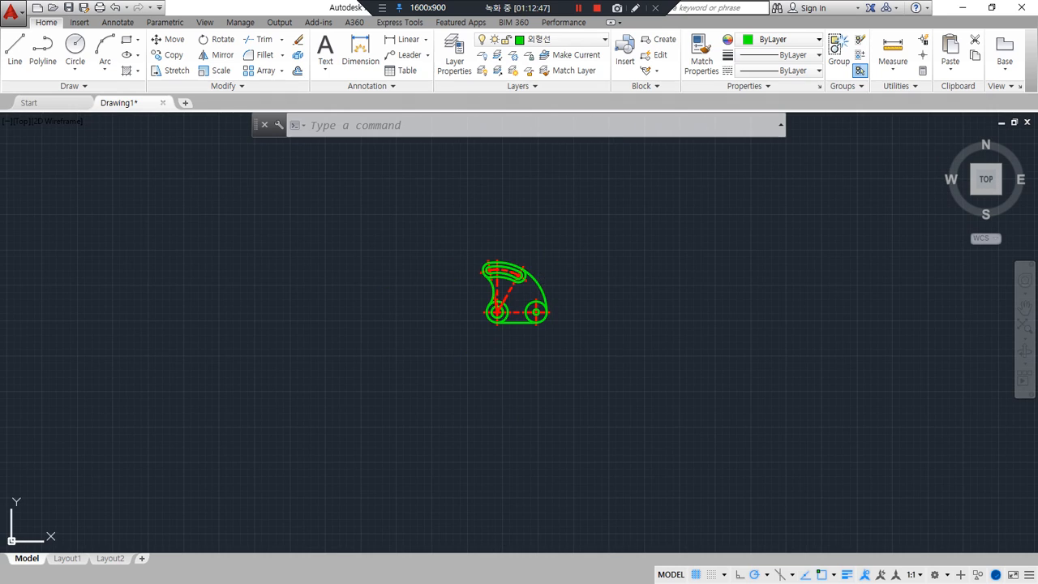
pyautogui.moveTo(614, 326); pyautogui.dragTo(304, 323, button='middle')
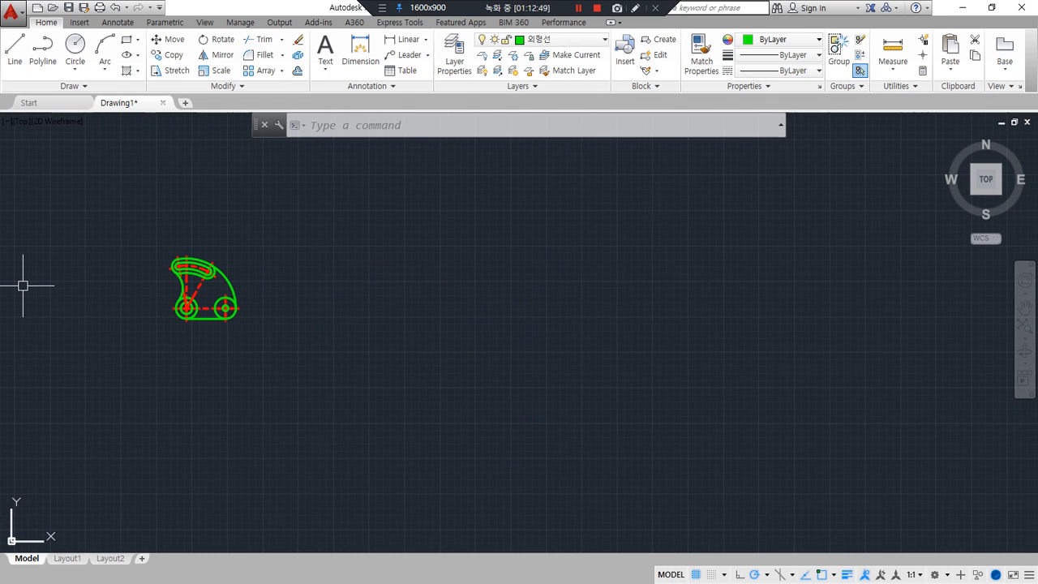
pyautogui.hotkey('alt', 'Tab')
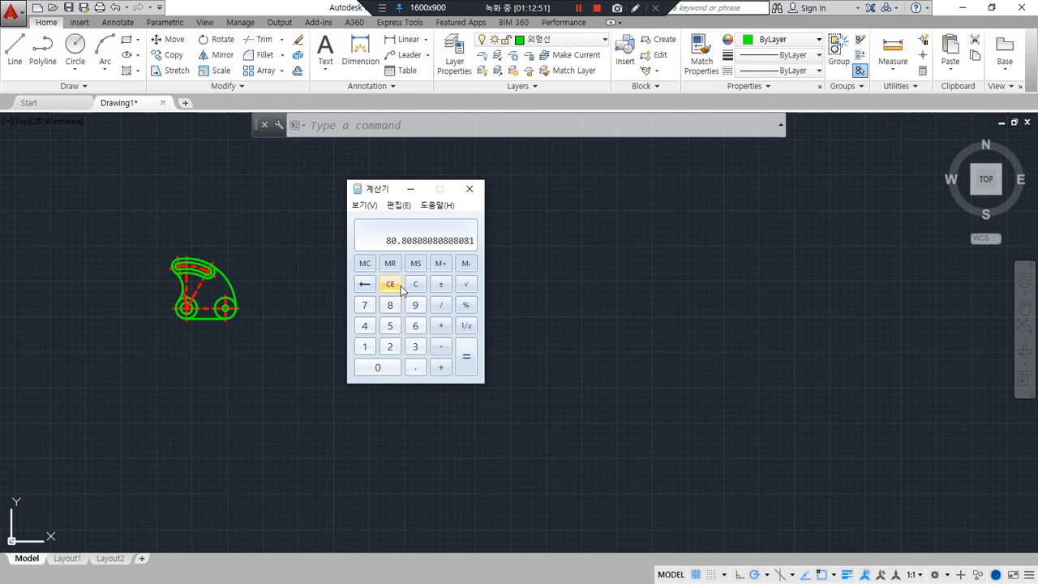
pyautogui.write('4,850')
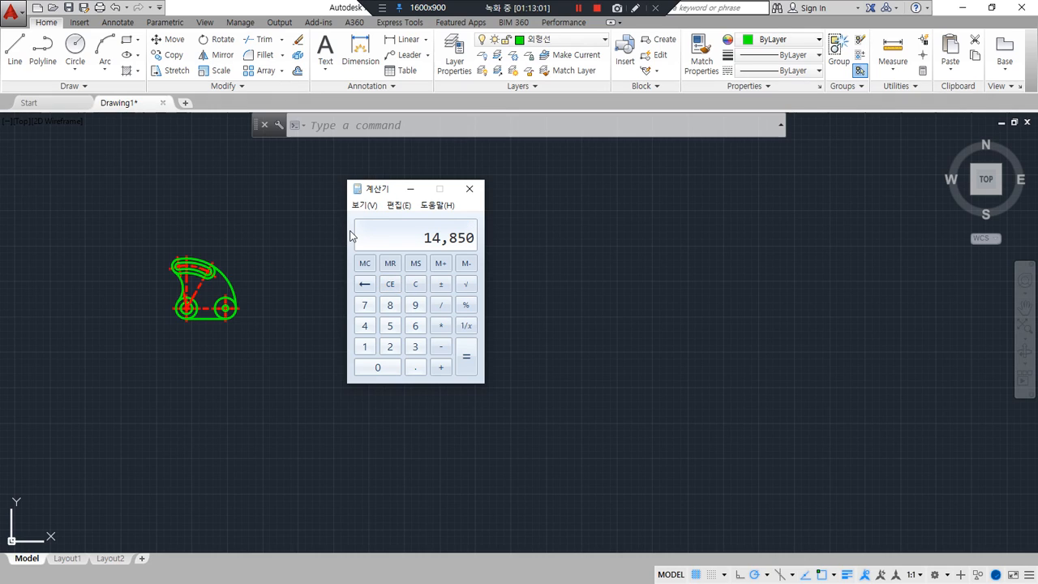
pyautogui.click(579, 304)
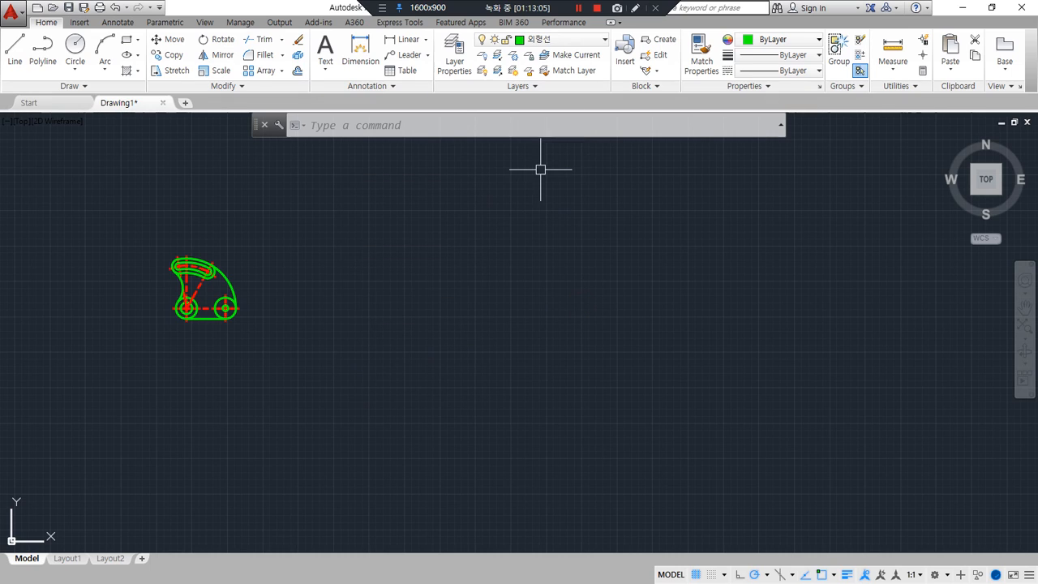
# Draw a 420 by 297 rectangle in the empty space to the right of the part.
pyautogui.write('rec')
pyautogui.press('Return')
pyautogui.click(373, 352)
pyautogui.write('@42')
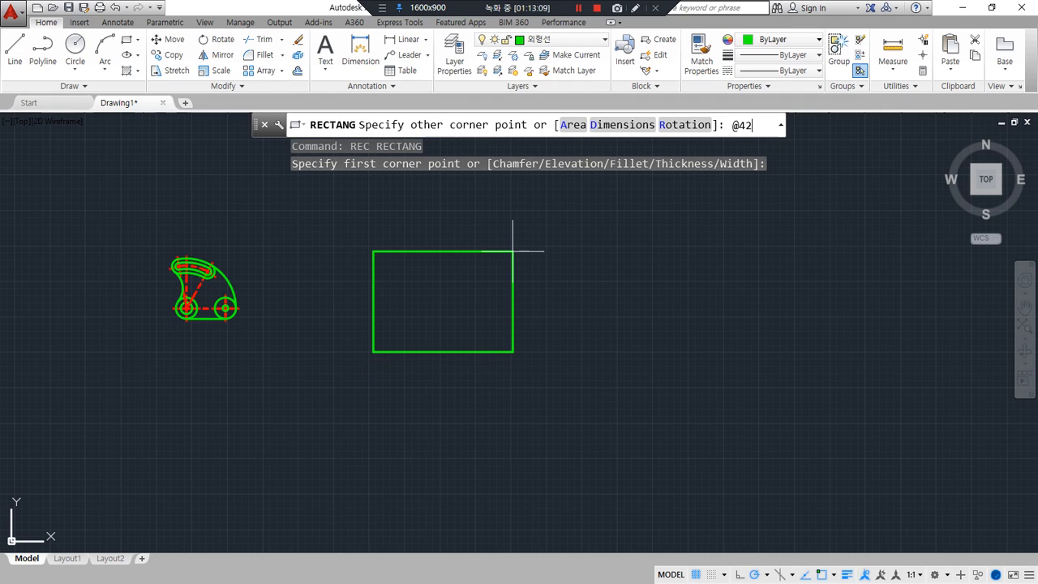
pyautogui.write('0,297')
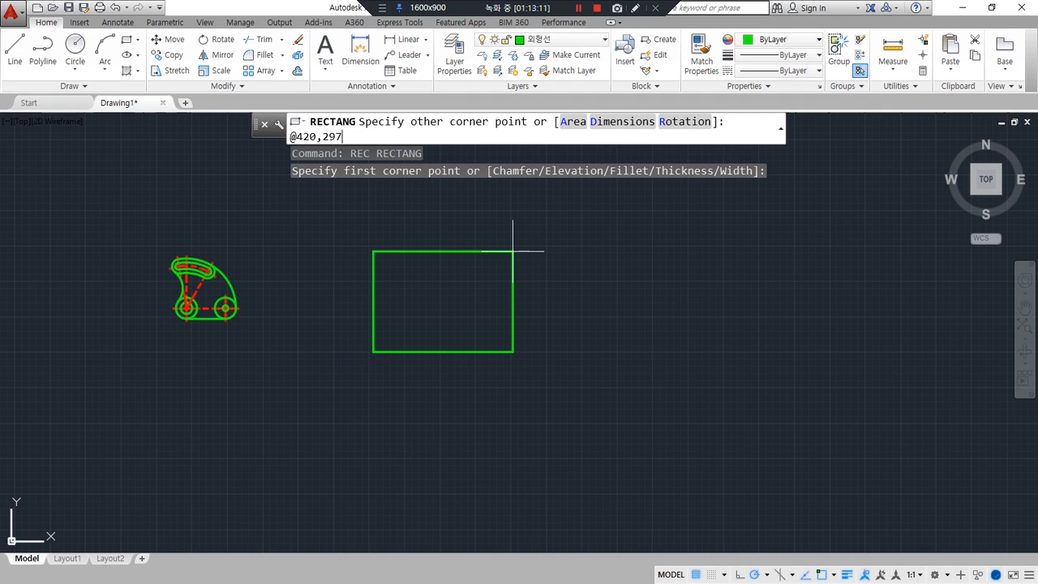
pyautogui.press('Return')
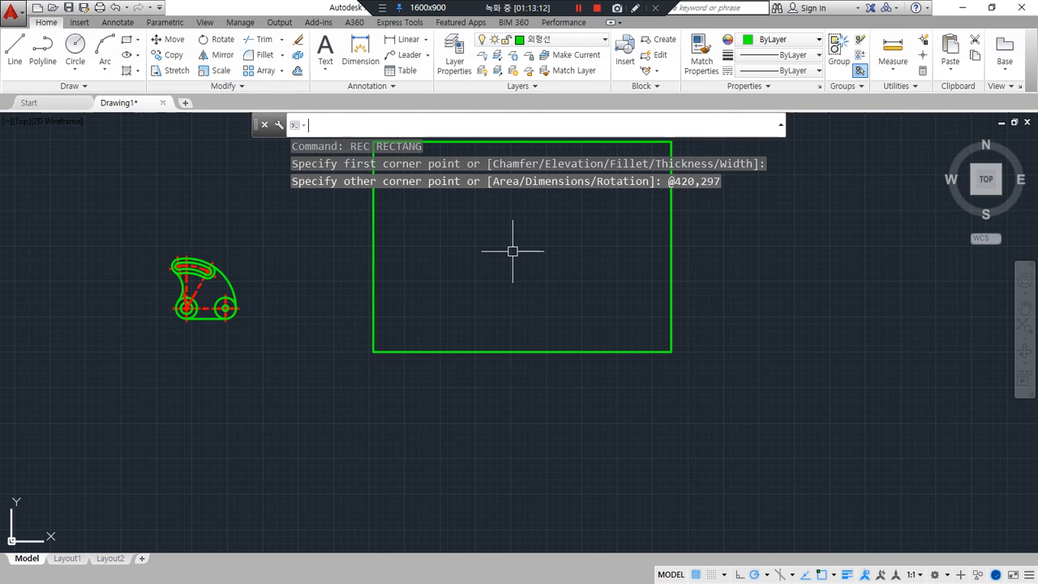
# Offset the 420 by 297 rectangle inward by 10 to form an inner border.
pyautogui.moveTo(514, 248)
pyautogui.mouseDown(button='middle')
pyautogui.moveTo(413, 364)
pyautogui.moveTo(374, 372)
pyautogui.mouseUp(button='middle')
pyautogui.write('o')
pyautogui.press('Return')
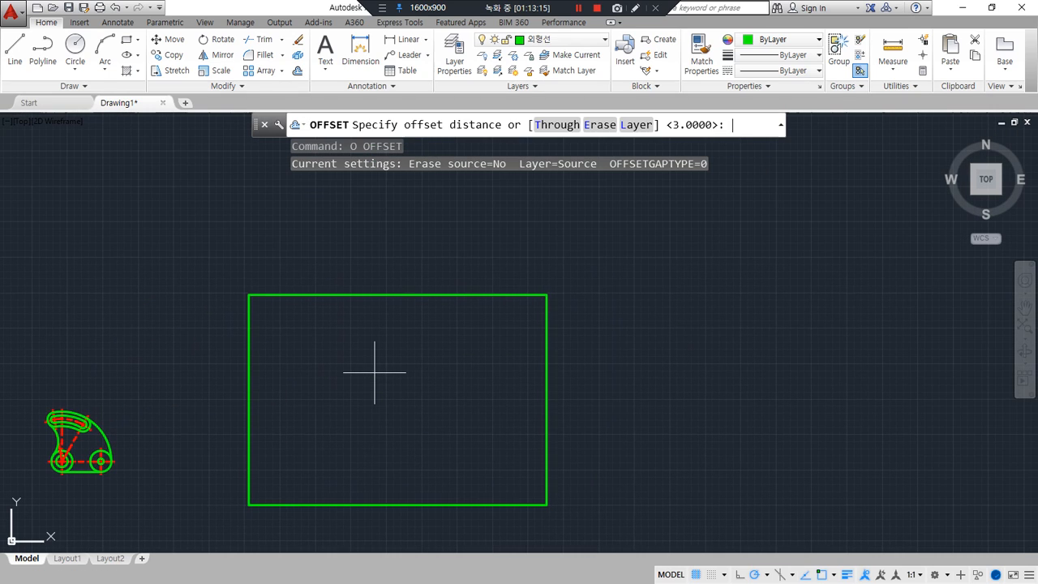
pyautogui.write('10')
pyautogui.press('Return')
pyautogui.click(368, 298)
pyautogui.click(371, 370)
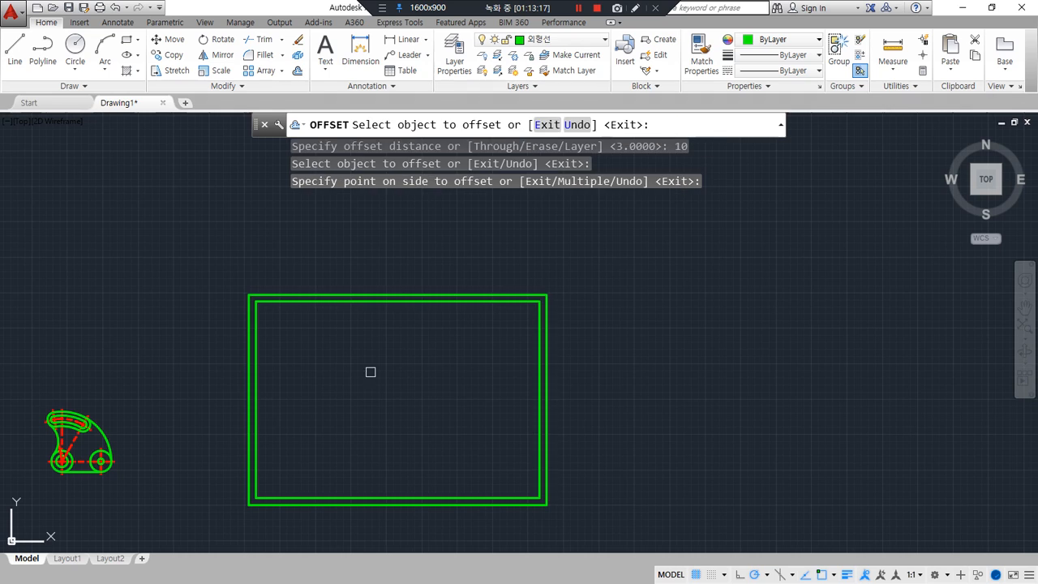
pyautogui.press('Return')
# Scale both border rectangles by a factor of 50 from the outer rectangle's lower-left corner.
pyautogui.moveTo(284, 448); pyautogui.dragTo(312, 386, button='middle')
pyautogui.write('sc')
pyautogui.press('Return')
pyautogui.click(309, 407)
pyautogui.click(265, 447)
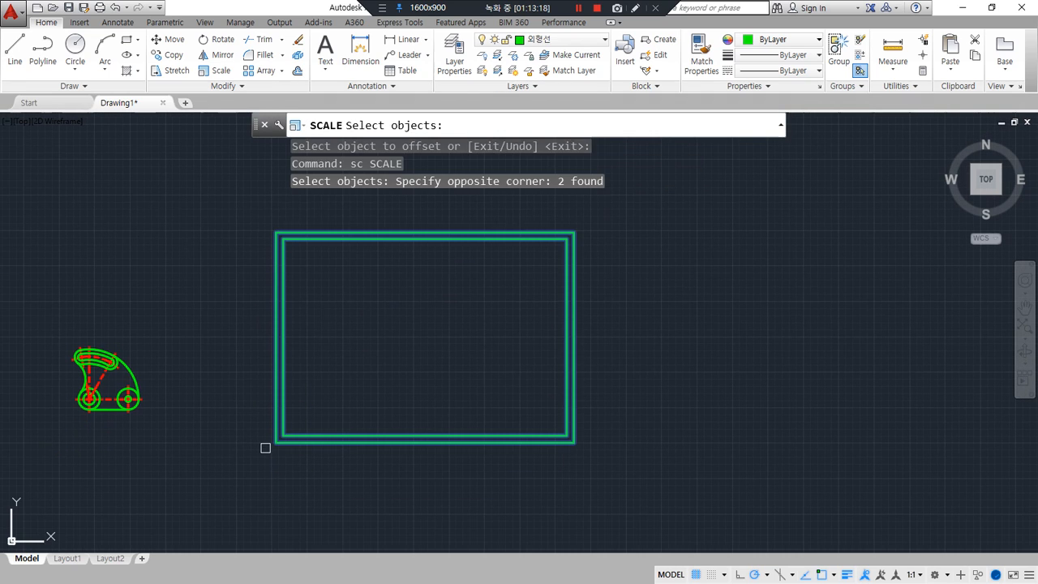
pyautogui.press('Return')
pyautogui.click(276, 442)
pyautogui.write('0')
pyautogui.press('Return')
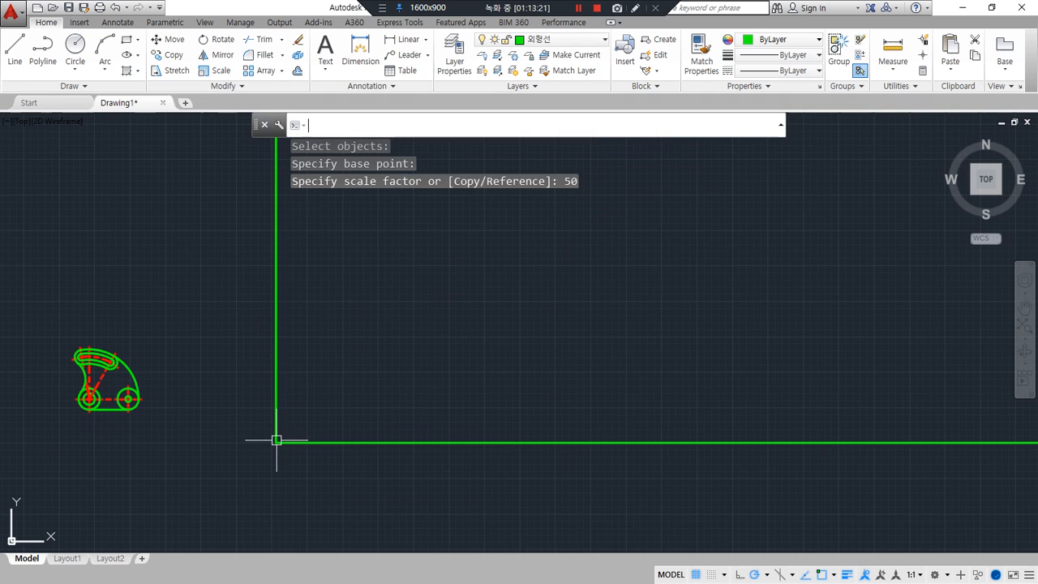
# View the entire drawing, and inspect the part beside the scaled border's lower-left corner.
pyautogui.write('z')
pyautogui.press('Return')
pyautogui.write('a')
pyautogui.press('Return')
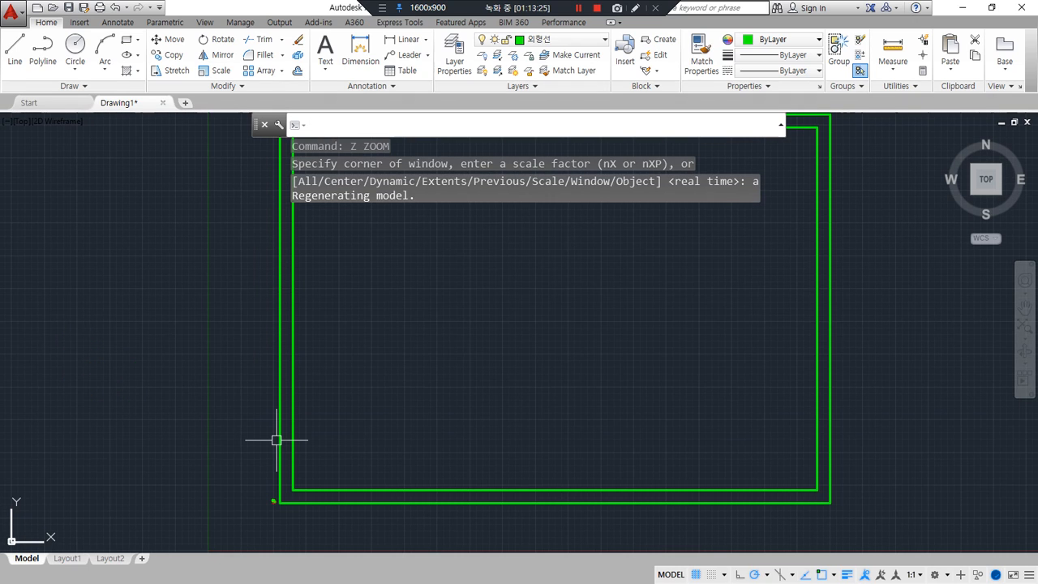
pyautogui.scroll(8, 248, 510)
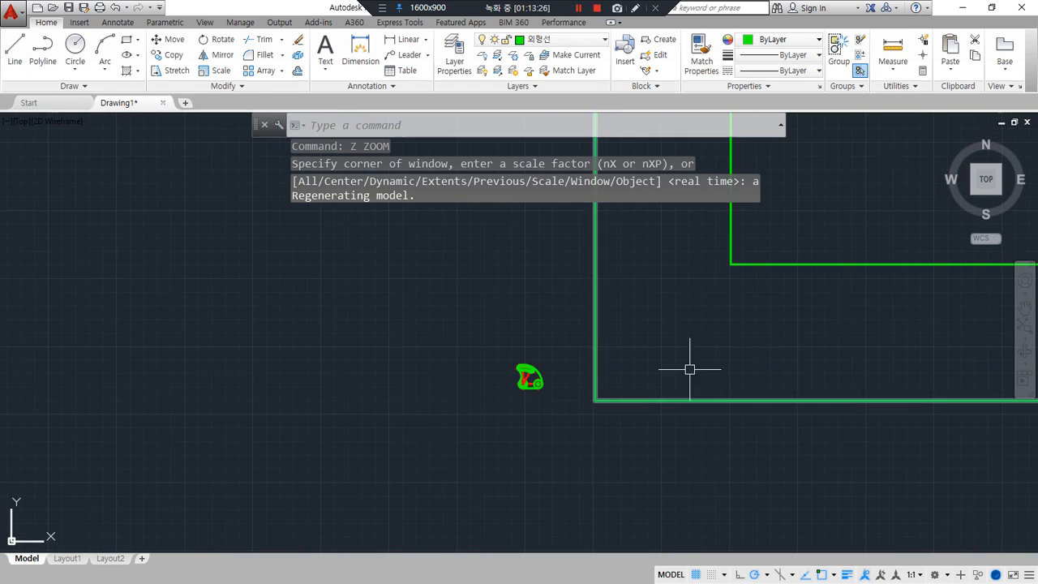
# Make 중심선 the current layer and draw a horizontal line across the middle of the scaled border.
pyautogui.scroll(5, 563, 409)
pyautogui.scroll(-6, 556, 406)
pyautogui.moveTo(557, 406); pyautogui.dragTo(439, 462, button='middle')
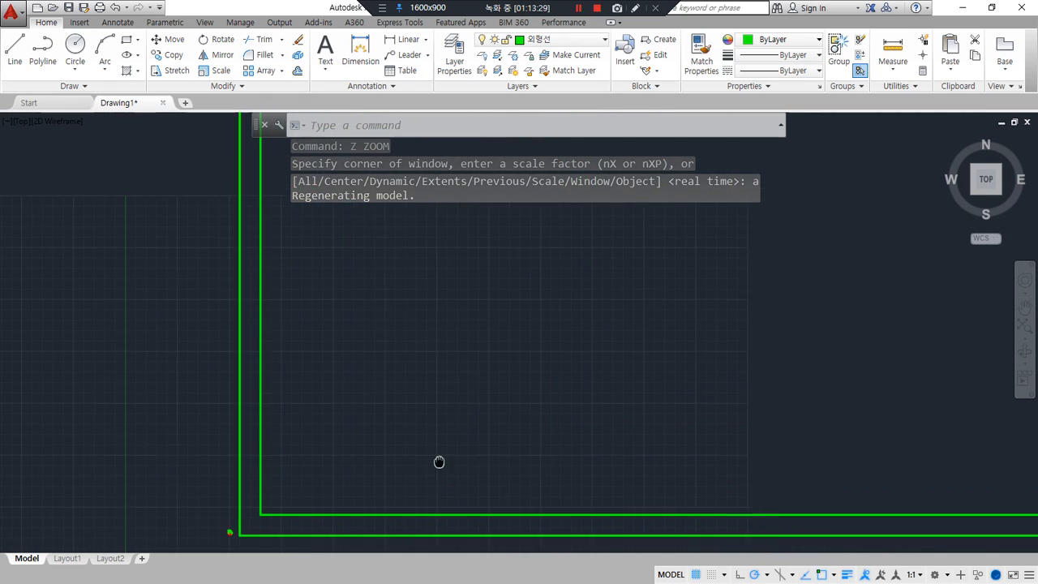
pyautogui.click(567, 39)
pyautogui.click(560, 102)
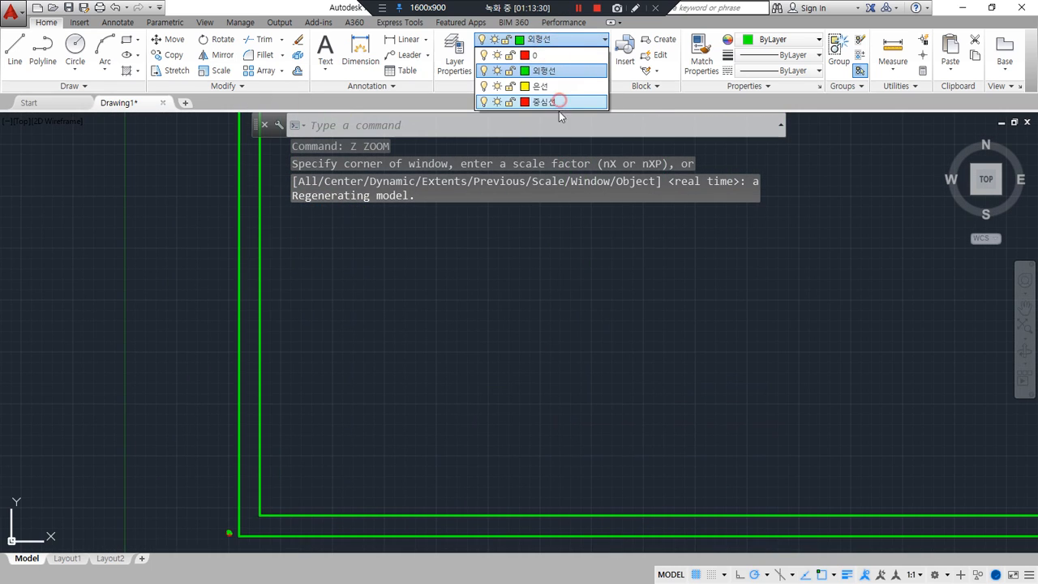
pyautogui.scroll(-5, 575, 348)
pyautogui.write('l')
pyautogui.press('Return')
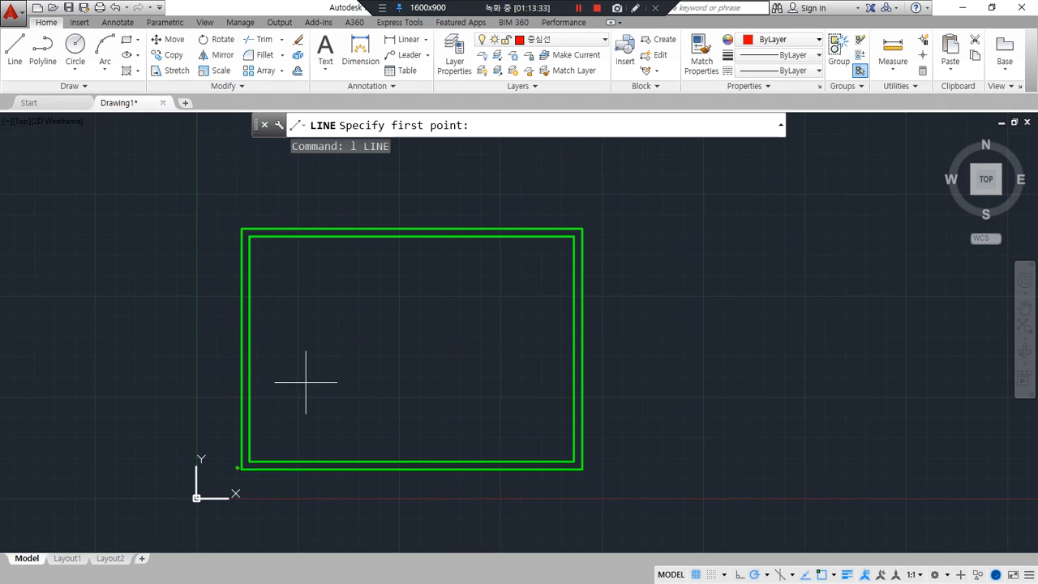
pyautogui.click(283, 344)
pyautogui.click(543, 343)
pyautogui.press('Return')
# Examine the dash pattern of the horizontal centreline inside the border, both close up and with the whole border in view.
pyautogui.scroll(2, 433, 362)
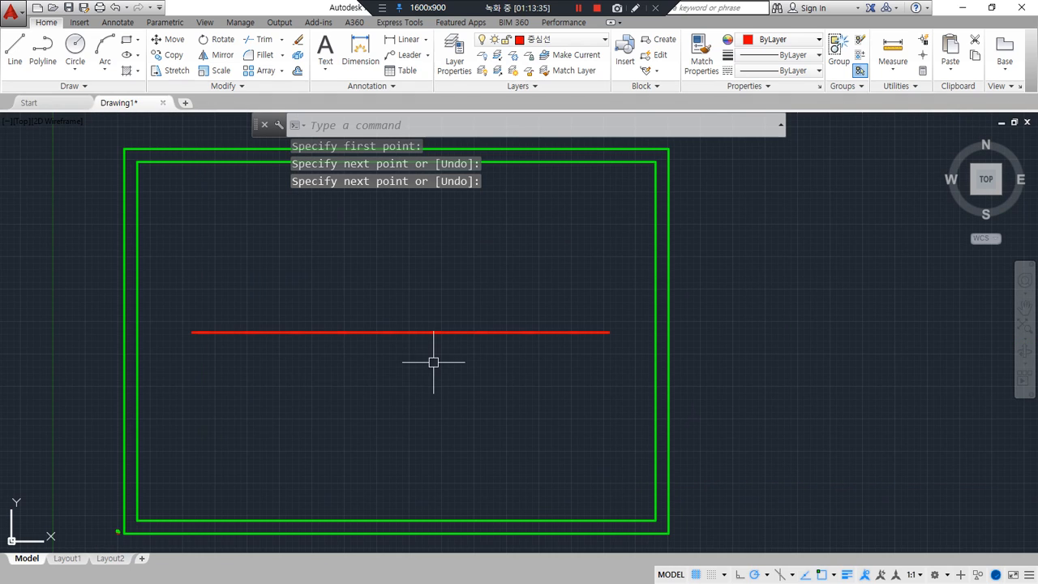
pyautogui.scroll(2, 257, 357)
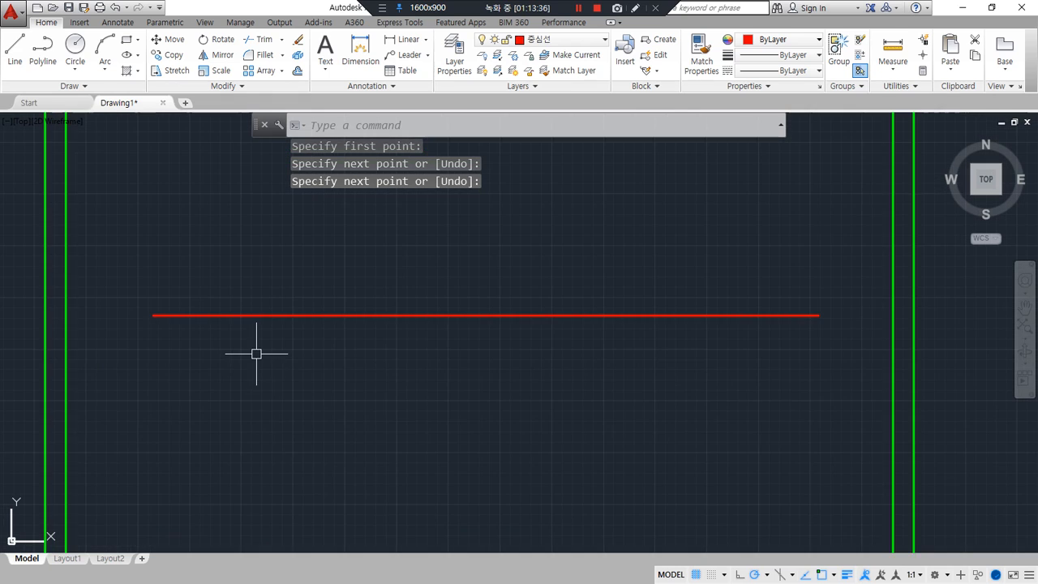
pyautogui.scroll(2, 256, 354)
pyautogui.moveTo(255, 352); pyautogui.dragTo(494, 387, button='middle')
pyautogui.scroll(2, 365, 337)
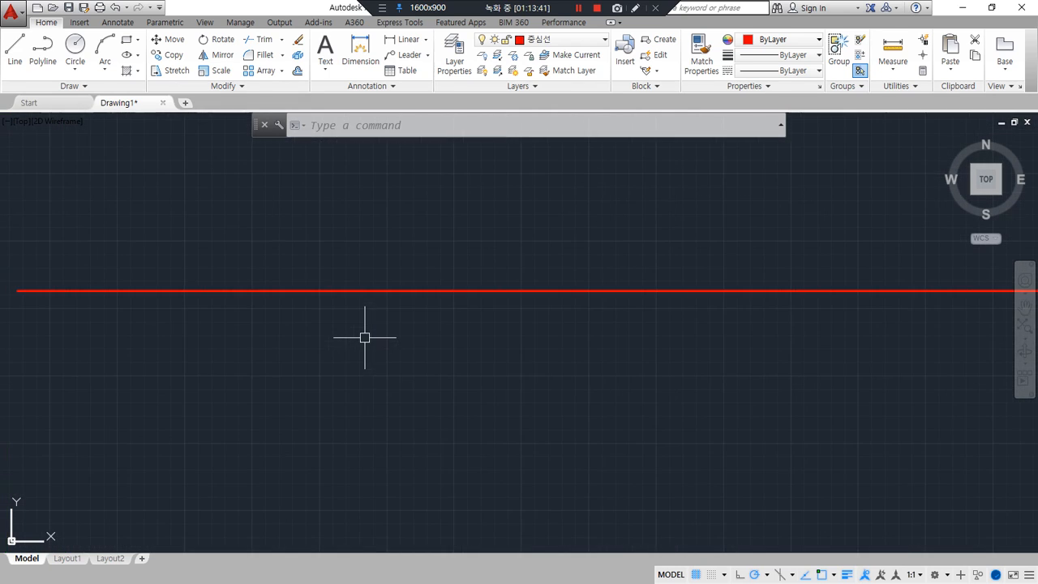
pyautogui.scroll(6, 311, 271)
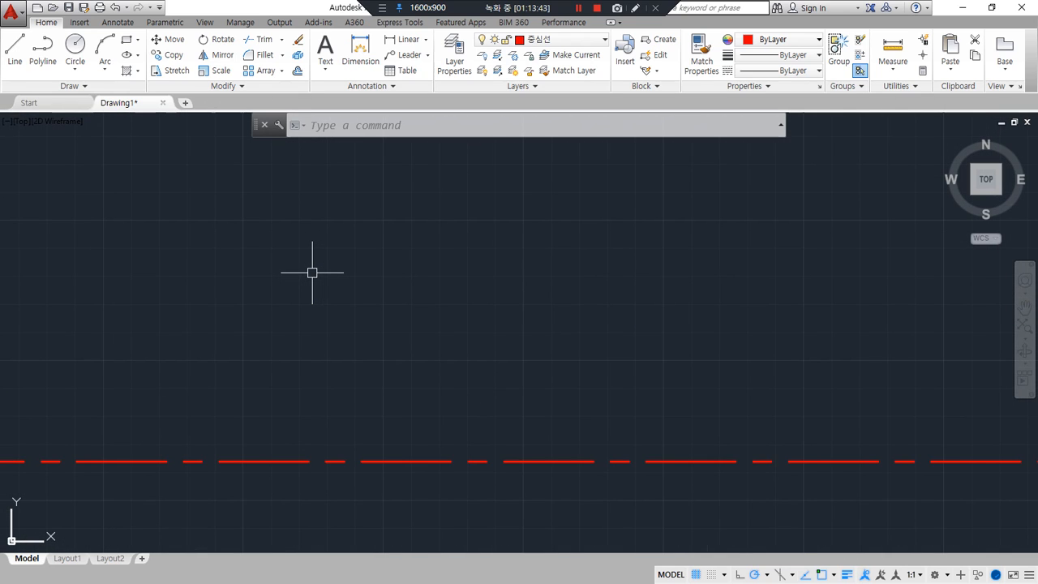
pyautogui.scroll(-4, 312, 272)
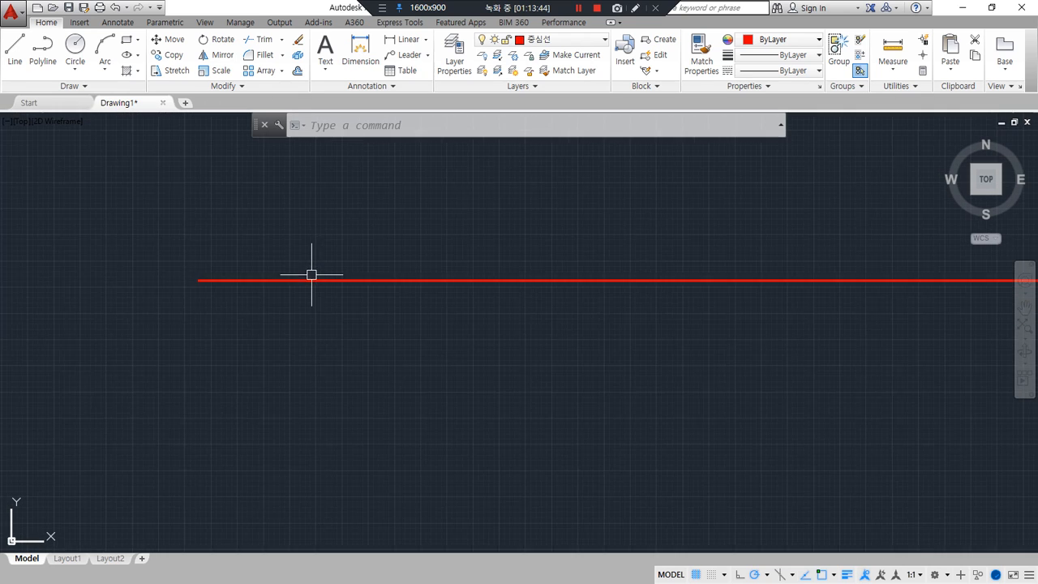
pyautogui.scroll(-3, 482, 341)
pyautogui.moveTo(482, 340); pyautogui.dragTo(479, 391, button='middle')
pyautogui.moveTo(405, 352)
pyautogui.mouseDown()
pyautogui.moveTo(394, 297)
pyautogui.moveTo(403, 354)
pyautogui.mouseUp()
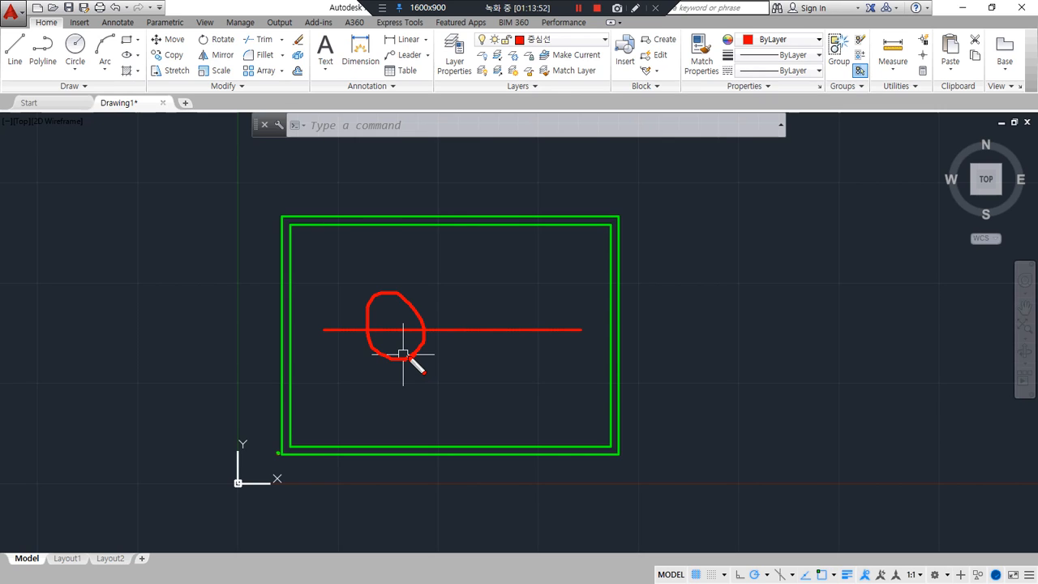
pyautogui.press('Escape')
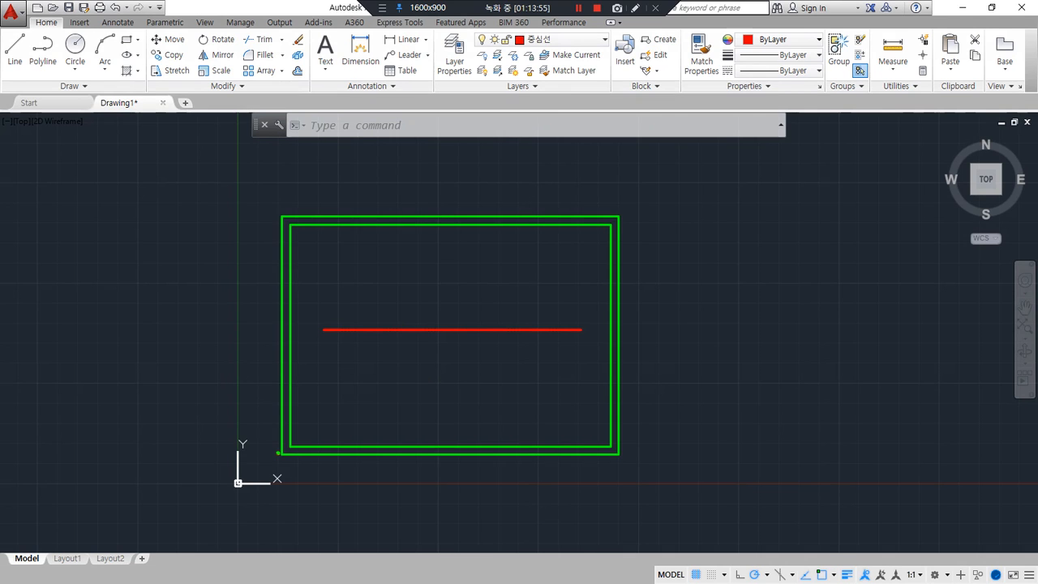
# Switch to the Notepad lesson notes and review the LTScale entry.
pyautogui.hotkey('alt', 'Tab')
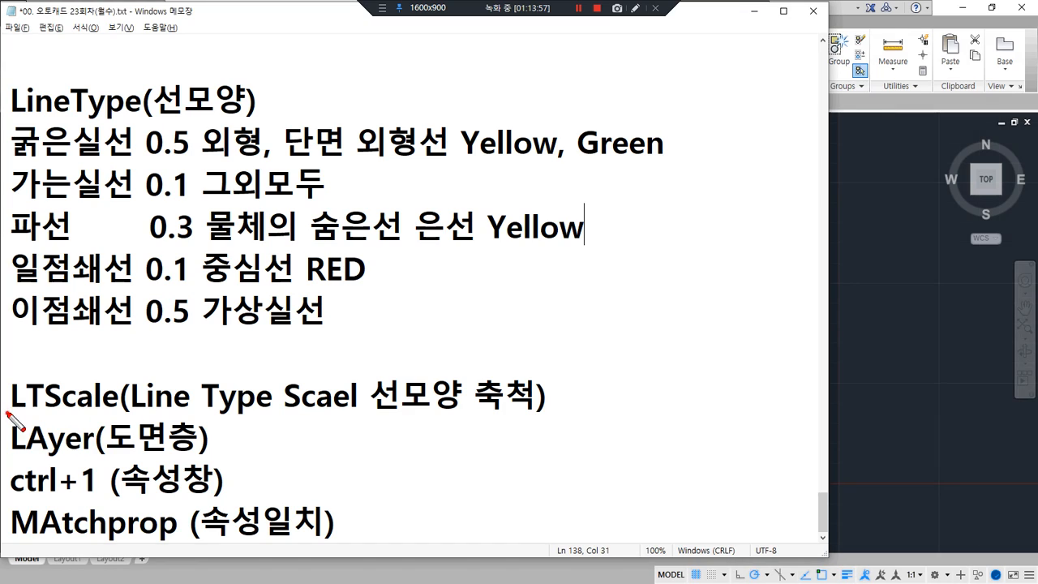
pyautogui.moveTo(6, 414); pyautogui.dragTo(609, 413)
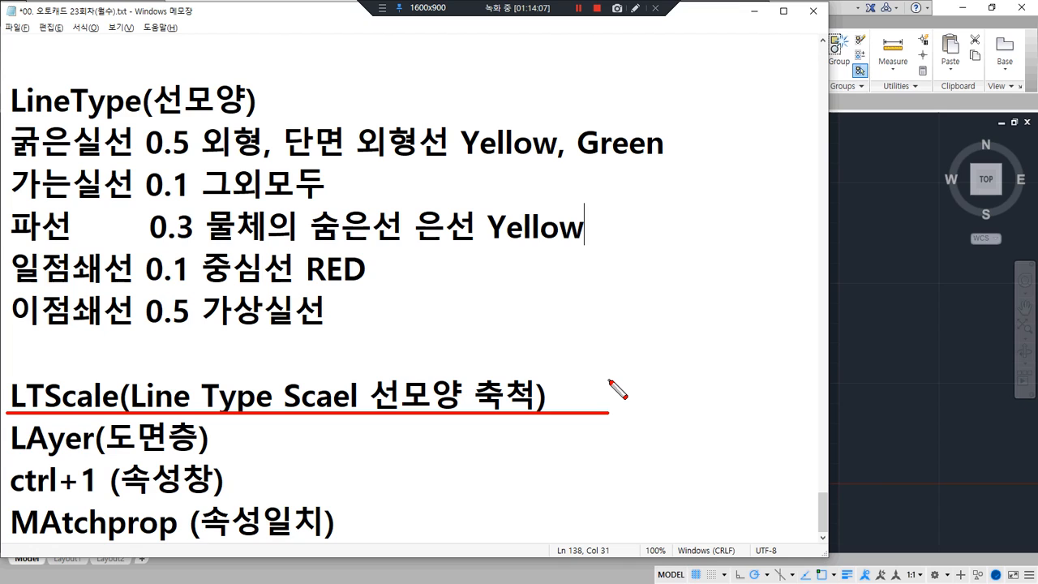
pyautogui.press('Escape')
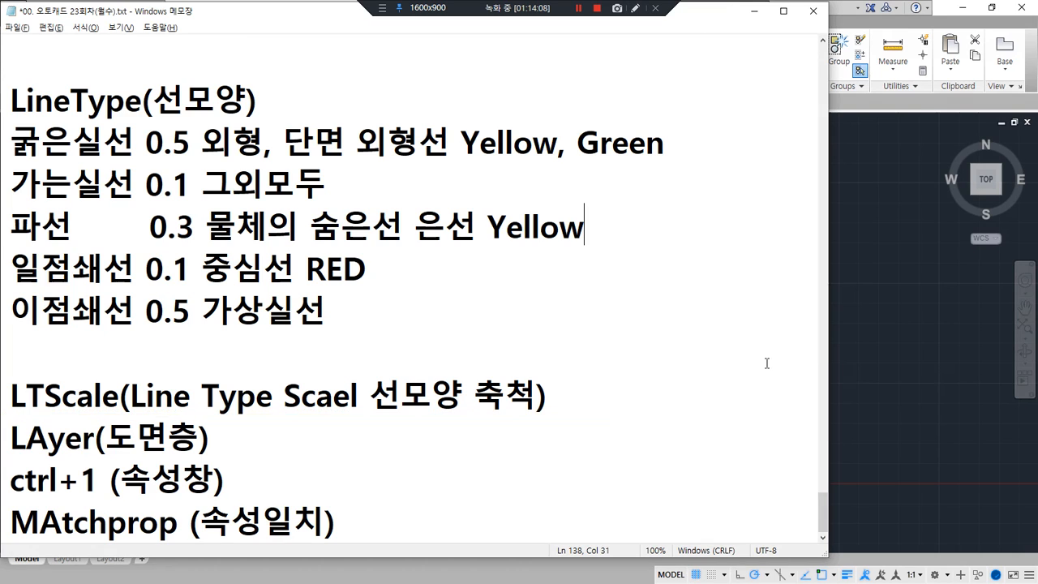
# Switch back to AutoCAD and set the global linetype scale factor to 50.
pyautogui.click(865, 353)
pyautogui.write('lts')
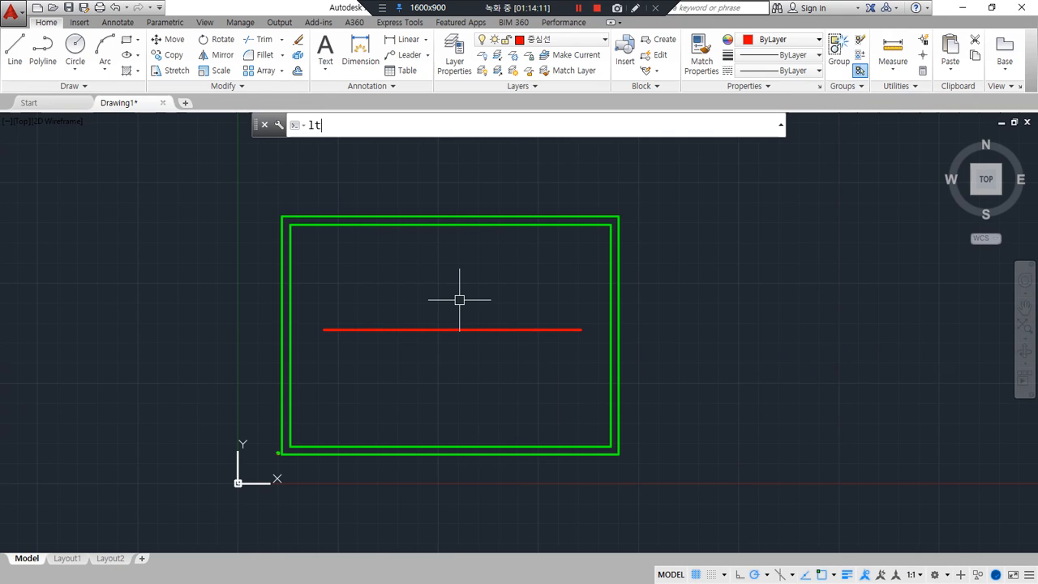
pyautogui.press('Return')
pyautogui.write('50')
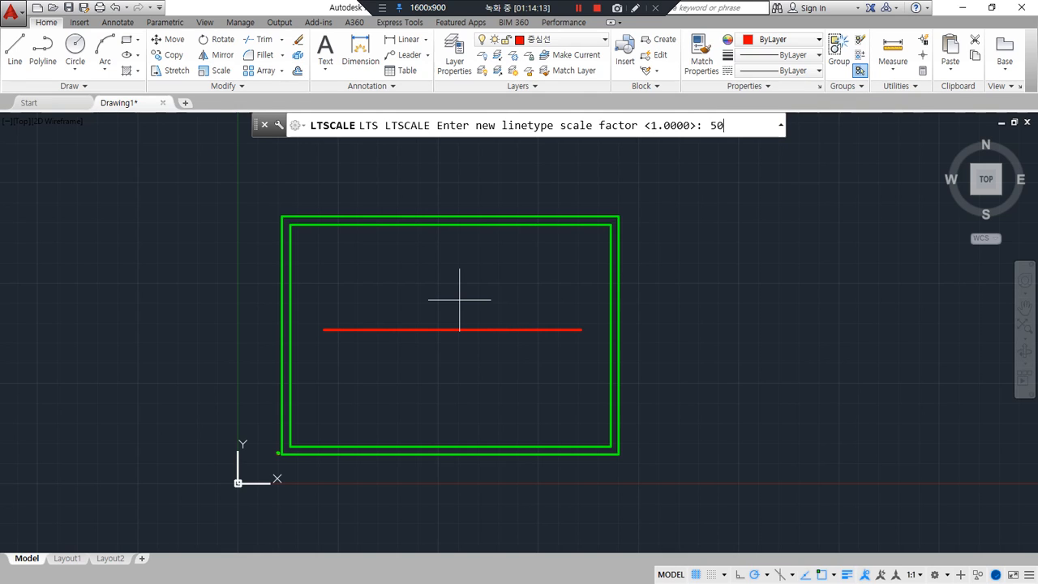
pyautogui.press('Return')
pyautogui.scroll(4, 411, 309)
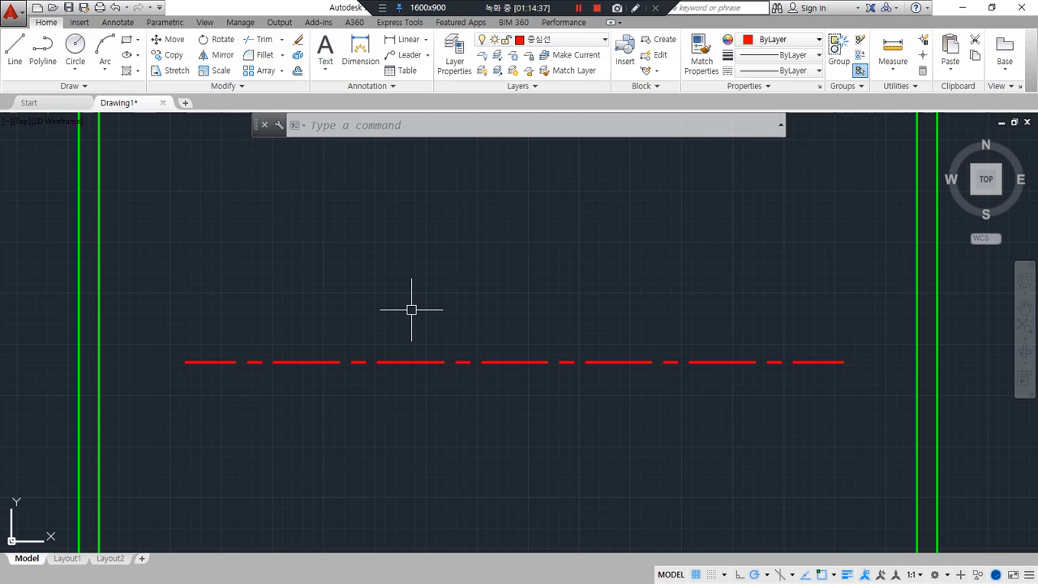
# Set the global linetype scale factor to 25.
pyautogui.write('lts')
pyautogui.press('Return')
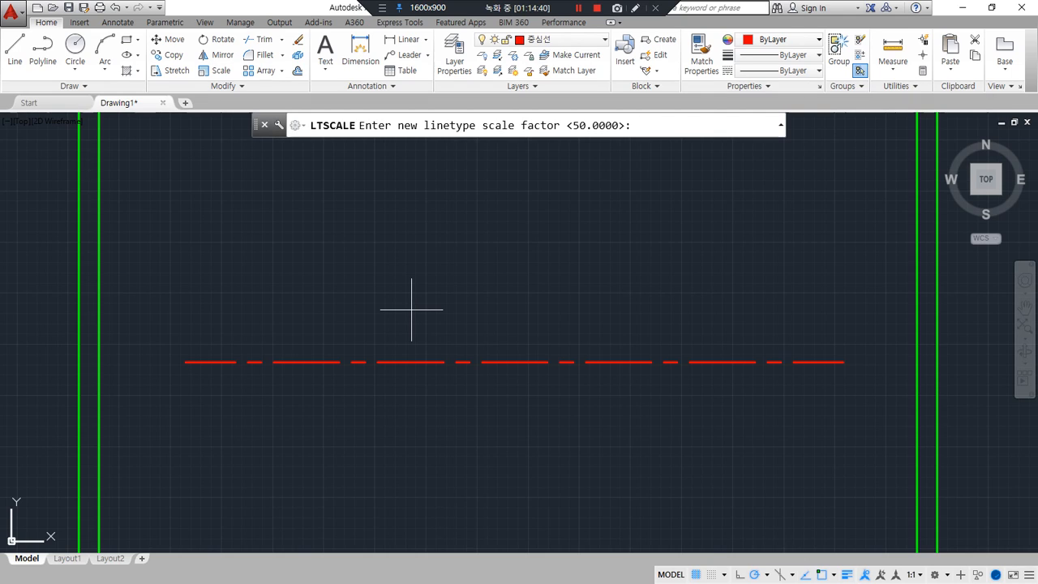
pyautogui.write('25')
pyautogui.press('Return')
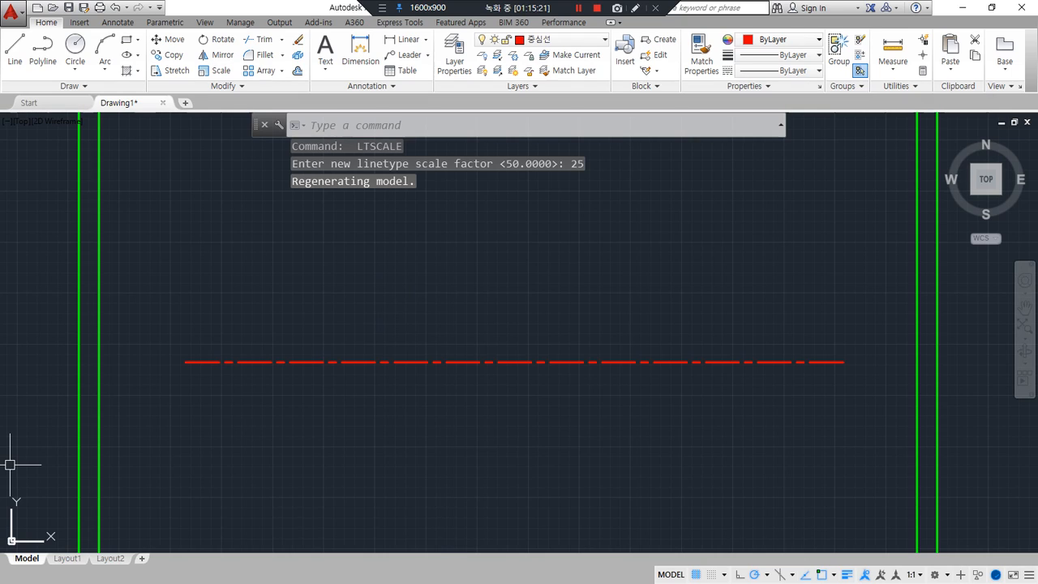
# Switch to the Notepad notes and append "축척값/2" to the end of the LTScale line.
pyautogui.hotkey('alt', 'Tab')
pyautogui.hotkey('ctrl', '2')
pyautogui.moveTo(566, 414); pyautogui.dragTo(722, 415)
pyautogui.click(632, 402)
pyautogui.write('chprop (속성일치')
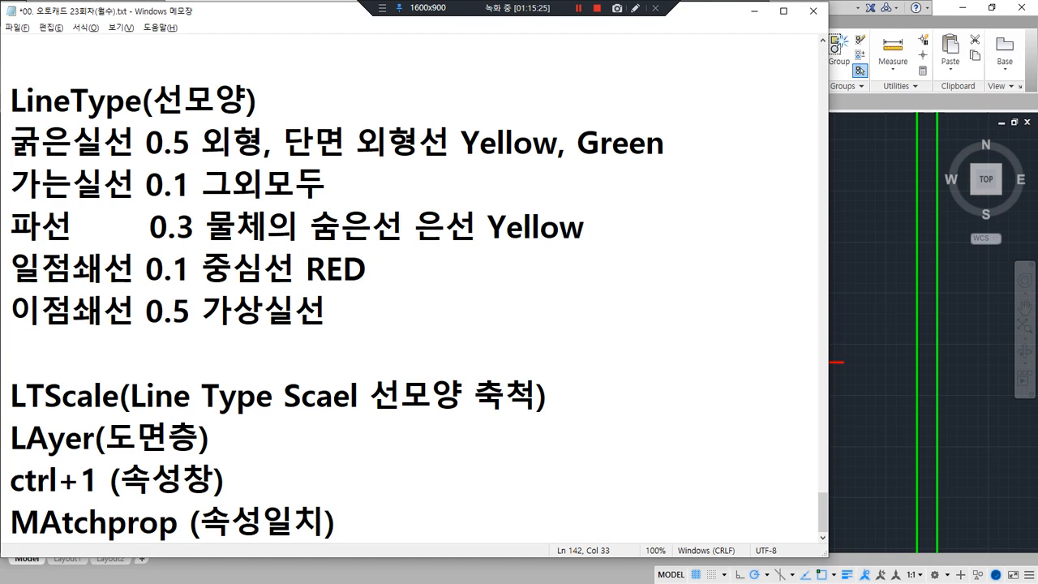
pyautogui.write('nr')
pyautogui.press('BackSpace')
pyautogui.press('BackSpace')
pyautogui.press('BackSpace')
pyautogui.write('축')
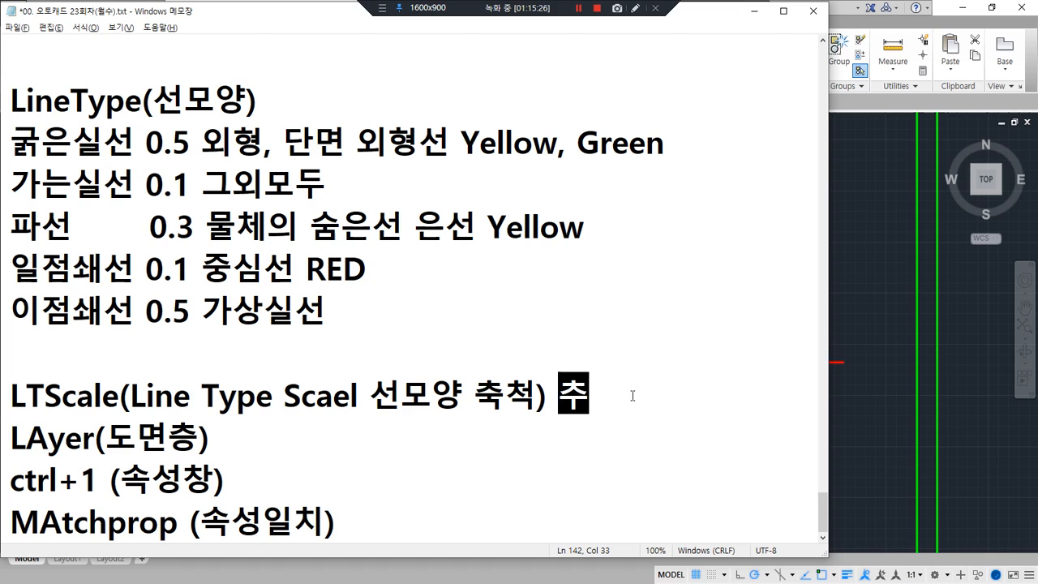
pyautogui.write('척값')
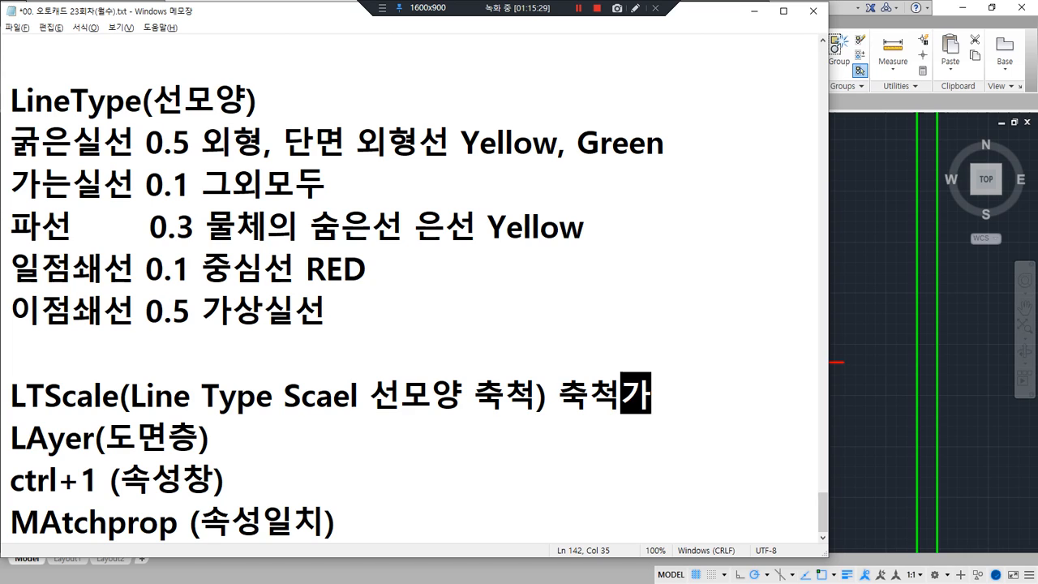
pyautogui.write('/2')
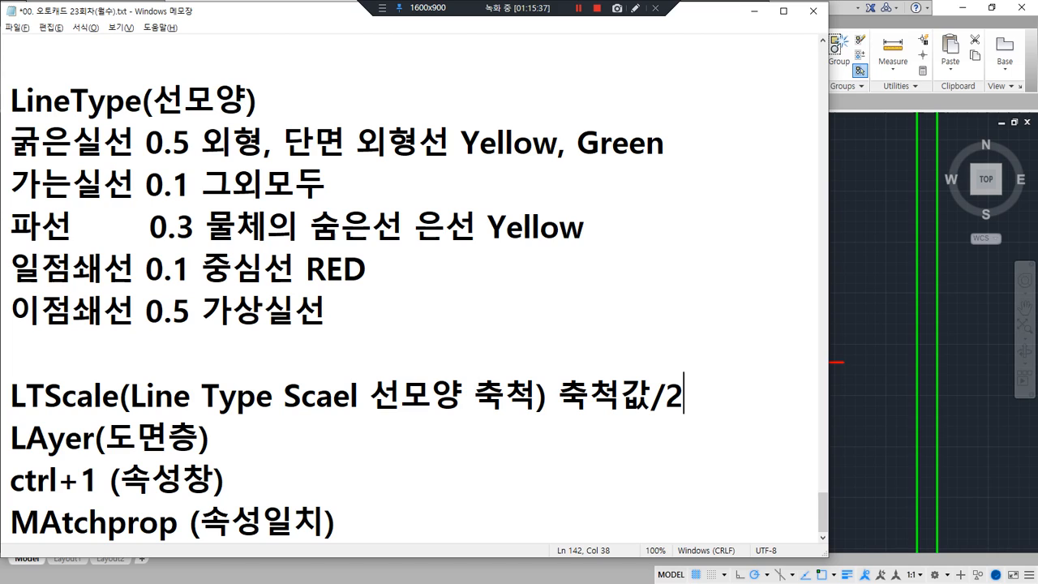
# Add "1/3" after "축척값/2" on the LTScale line of the notes.
pyautogui.write('/3')
pyautogui.press('Left')
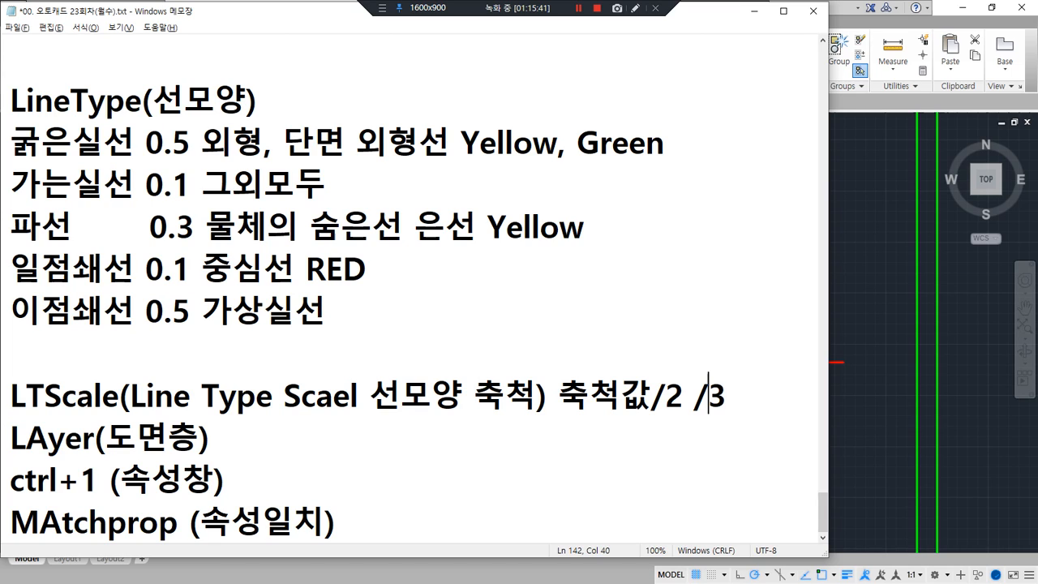
pyautogui.press('Left')
pyautogui.write('1')
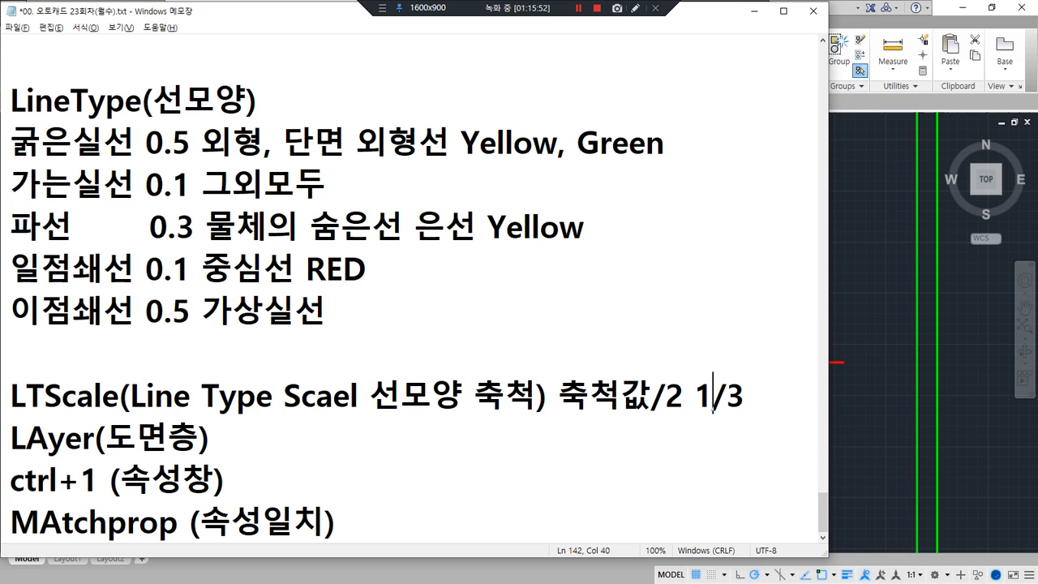
# Switch back to AutoCAD and erase both scaled border rectangles together with the horizontal centreline inside them.
pyautogui.click(840, 304)
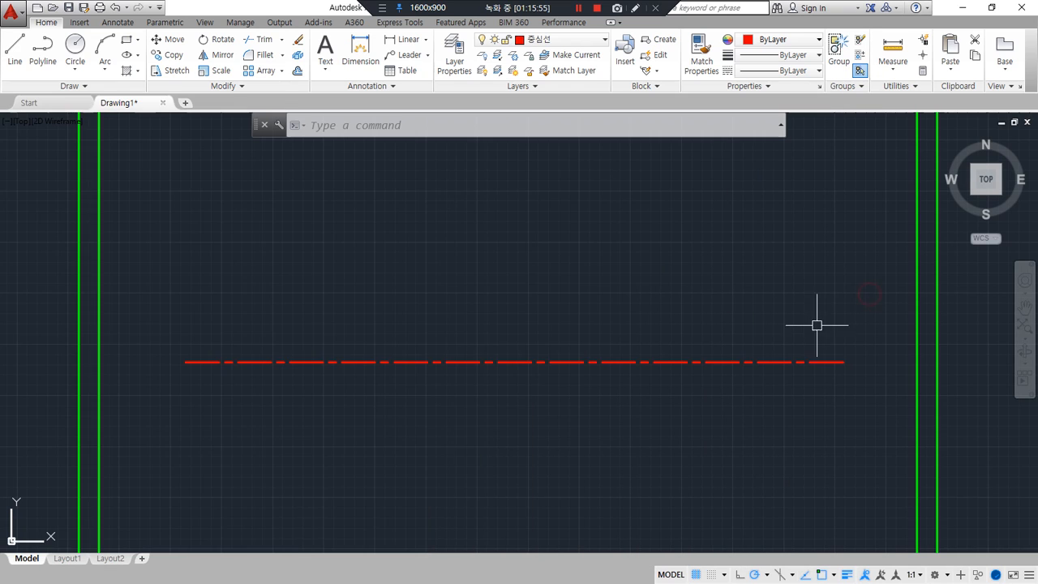
pyautogui.scroll(-2, 764, 331)
pyautogui.click(658, 299)
pyautogui.click(235, 413)
pyautogui.write('e')
pyautogui.press('Return')
# Fit the remaining part in the view and set the global linetype scale factor to 1.
pyautogui.write('z')
pyautogui.press('Return')
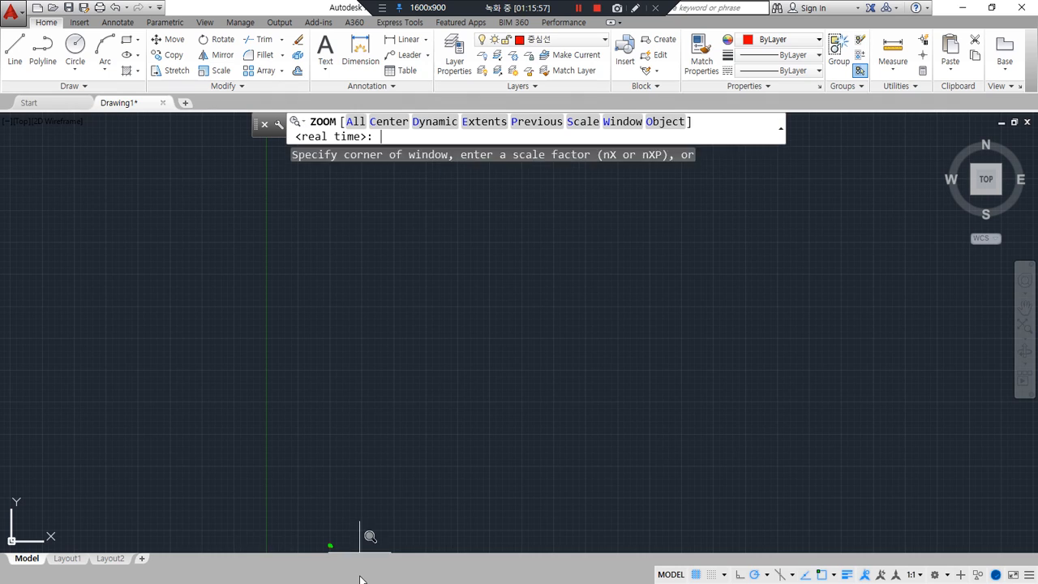
pyautogui.write('e')
pyautogui.press('Return')
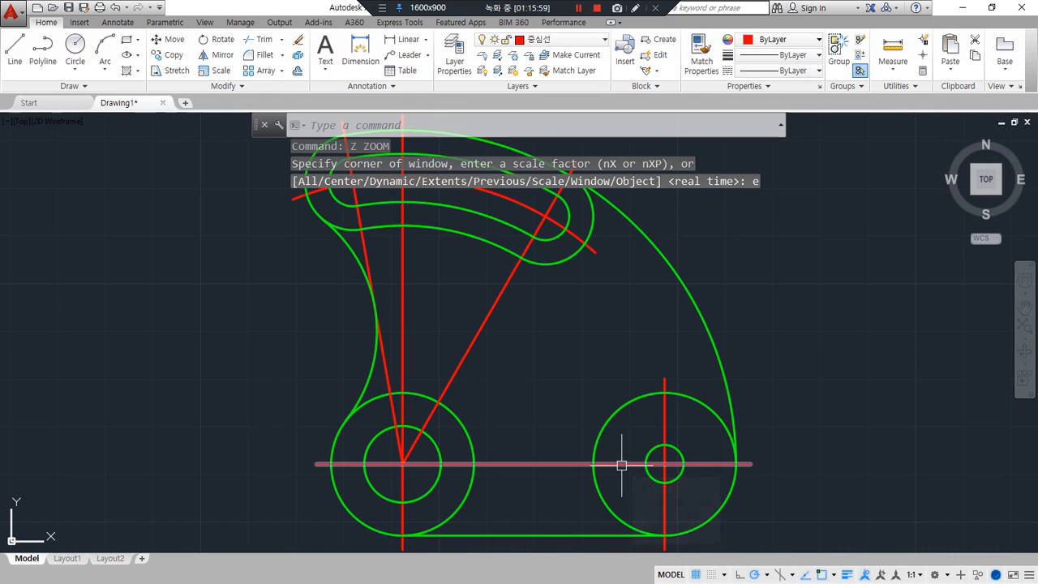
pyautogui.write('lts')
pyautogui.press('Return')
pyautogui.write('1')
pyautogui.press('Return')
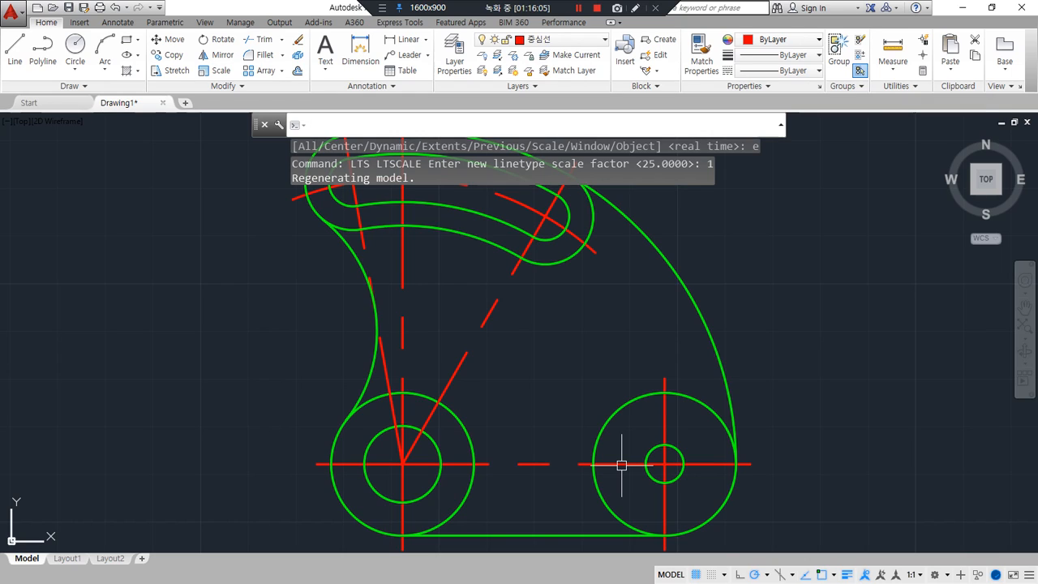
# Set the global linetype scale factor to 0.5 for the part's centrelines.
pyautogui.scroll(-2, 495, 409)
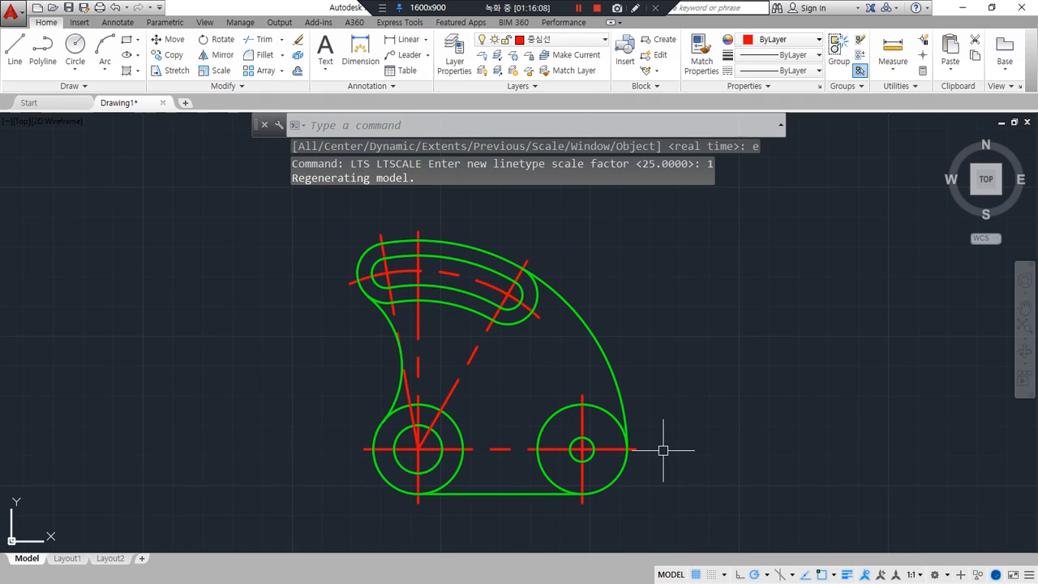
pyautogui.write('lts')
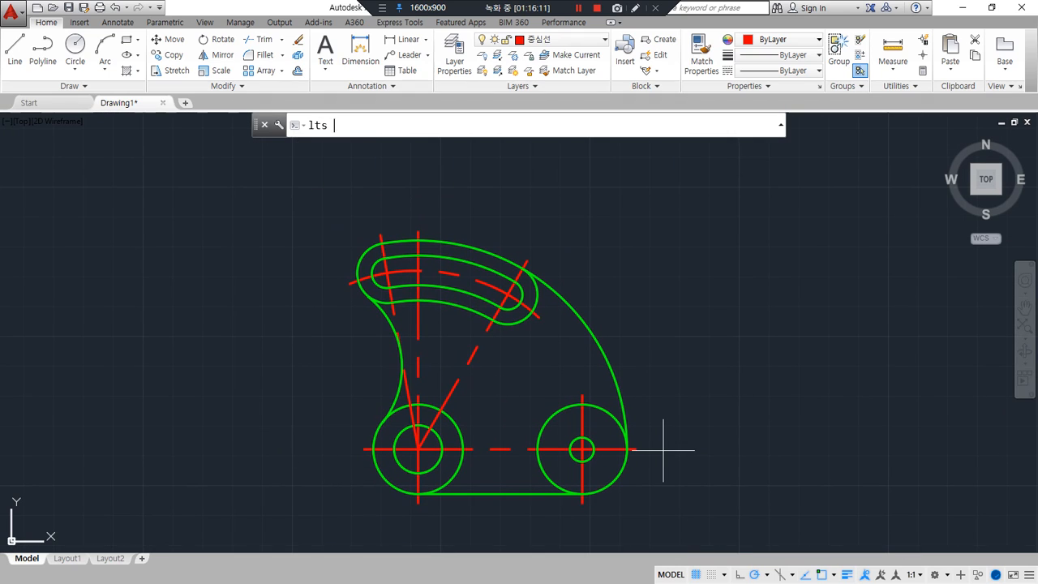
pyautogui.press('Return')
pyautogui.write('0.5')
pyautogui.press('Return')
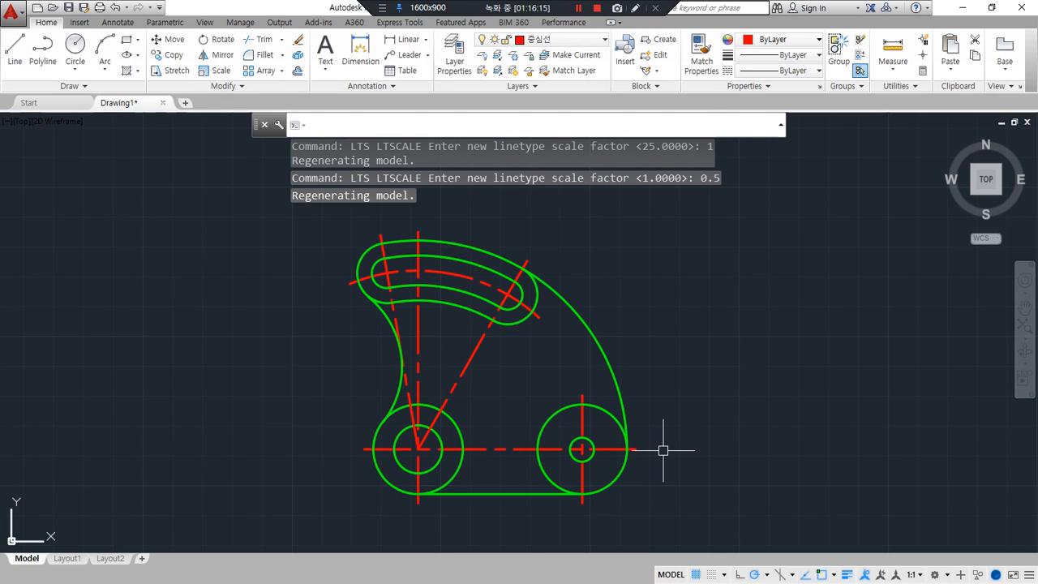
# Set the global linetype scale factor to 0.3 for the part's centrelines.
pyautogui.press('Return')
pyautogui.write('0.3')
pyautogui.press('Return')
pyautogui.scroll(2, 529, 434)
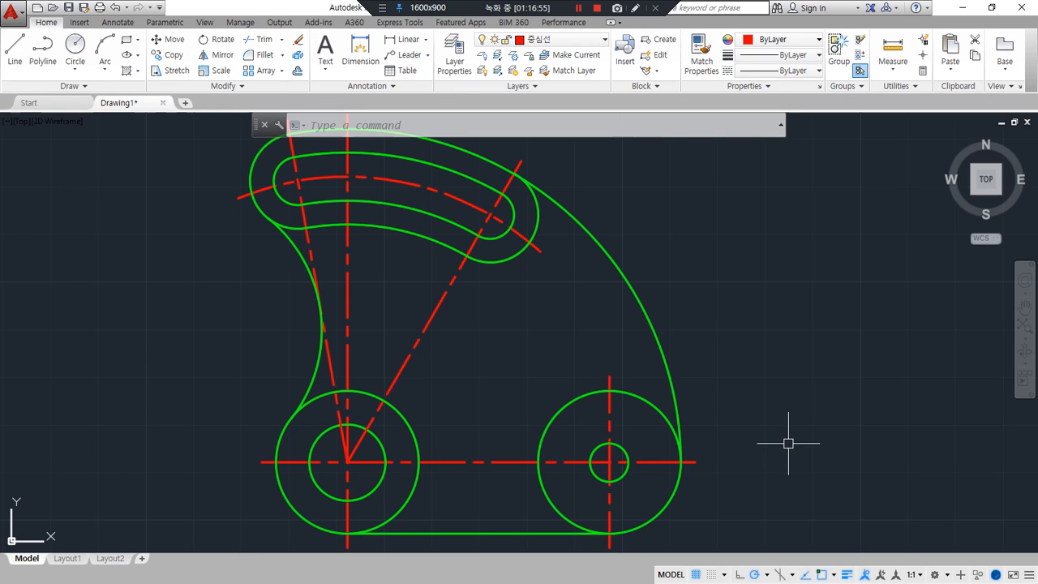
# Draw a long horizontal centreline in the empty area to the right of the finished curved-slot part.
pyautogui.scroll(-5, 788, 443)
pyautogui.moveTo(788, 444); pyautogui.dragTo(274, 399, button='middle')
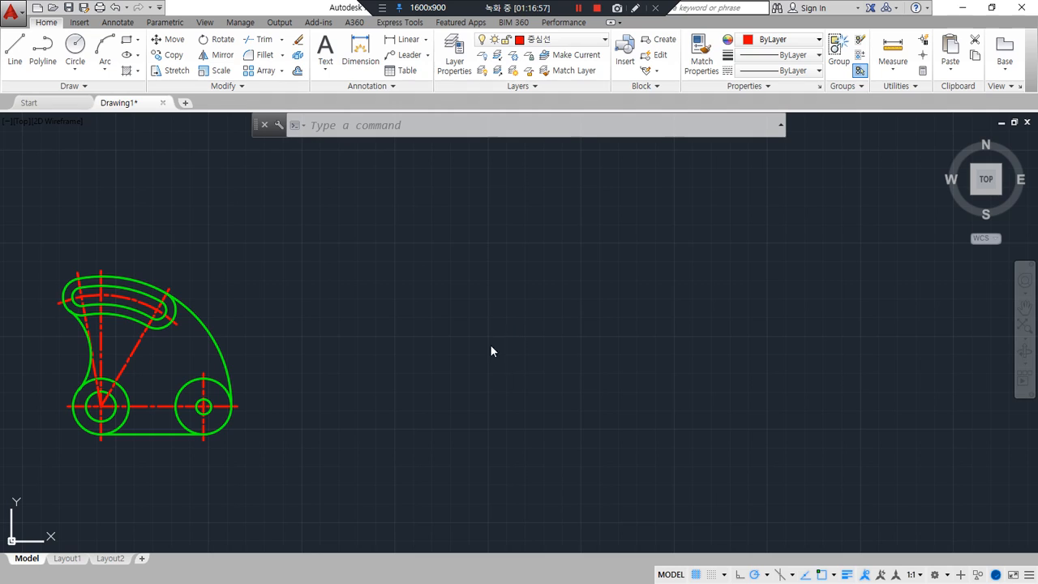
pyautogui.moveTo(557, 406)
pyautogui.mouseDown(button='middle')
pyautogui.moveTo(460, 359)
pyautogui.moveTo(464, 397)
pyautogui.mouseUp(button='middle')
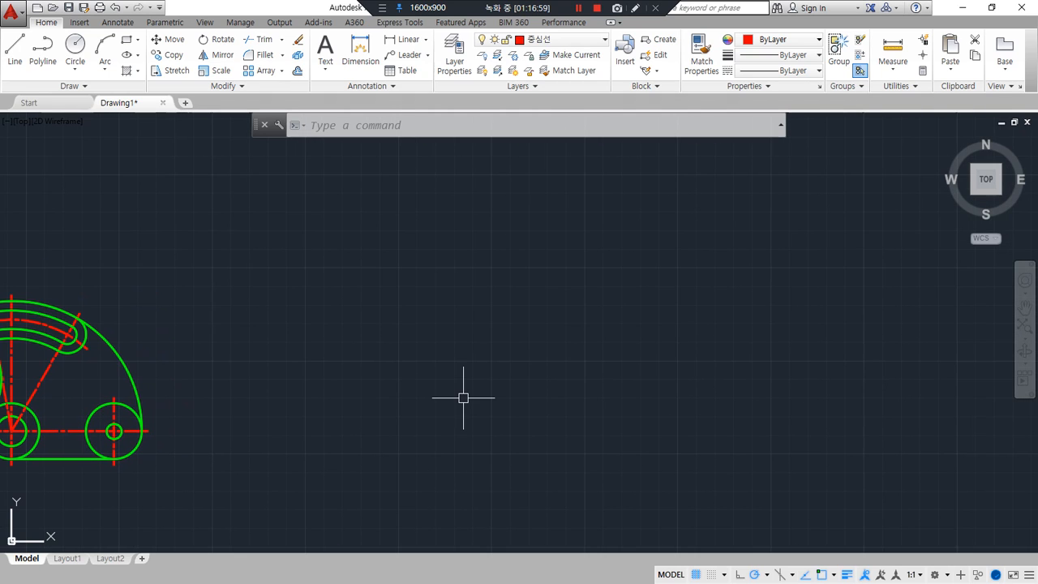
pyautogui.write('l')
pyautogui.press('Return')
pyautogui.click(396, 382)
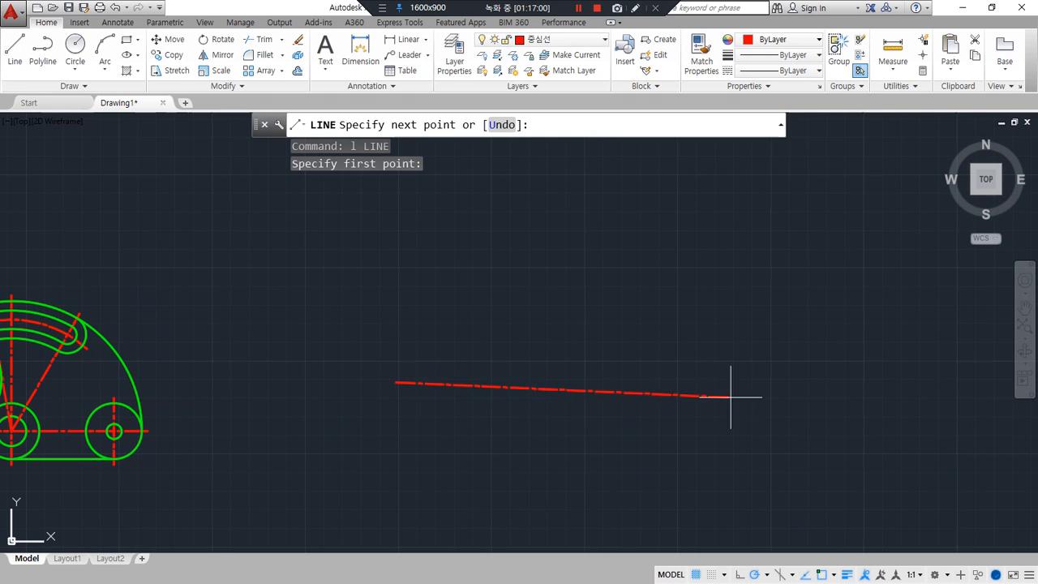
pyautogui.click(871, 382)
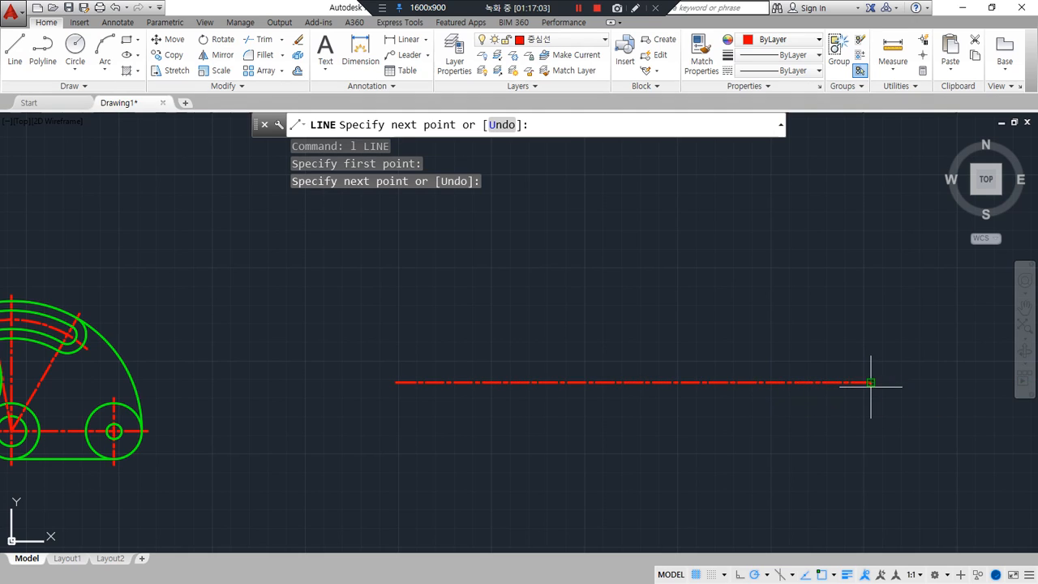
pyautogui.press('Return')
pyautogui.press('Return')
pyautogui.click(467, 346)
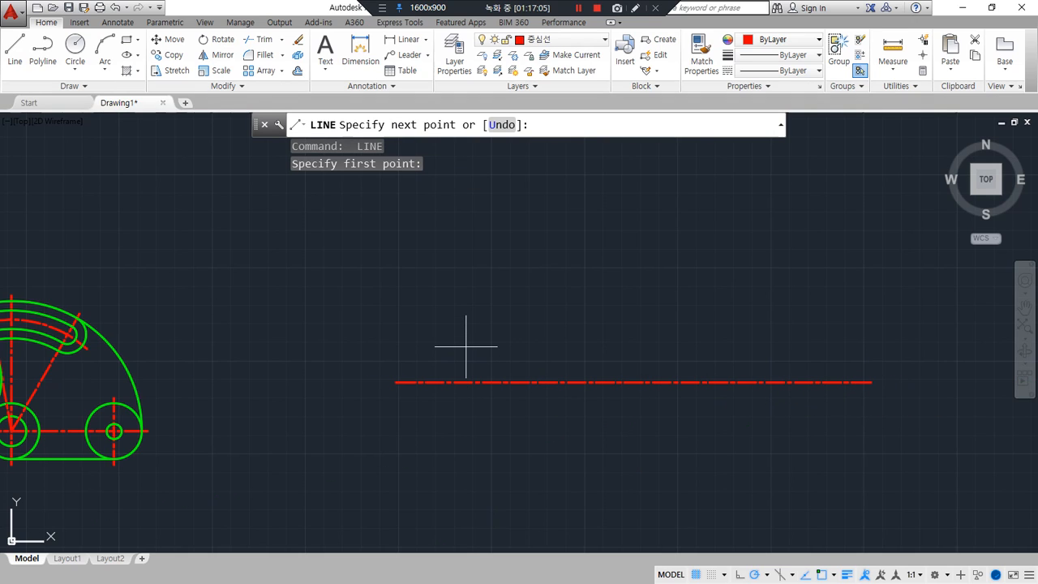
pyautogui.click(467, 414)
pyautogui.press('Return')
pyautogui.scroll(2, 506, 413)
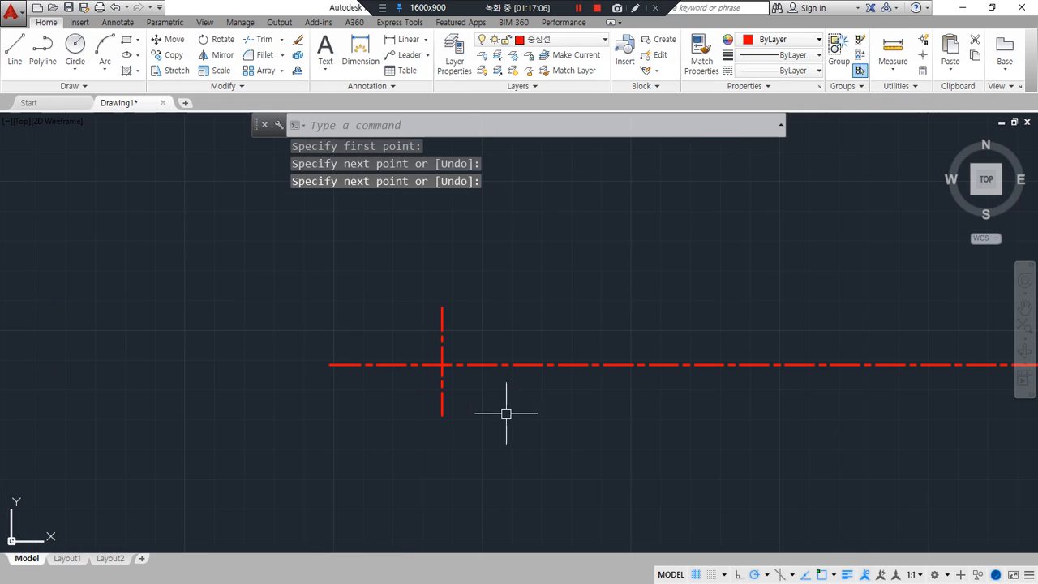
pyautogui.click(442, 394)
pyautogui.click(430, 405)
pyautogui.write('e')
pyautogui.press('Return')
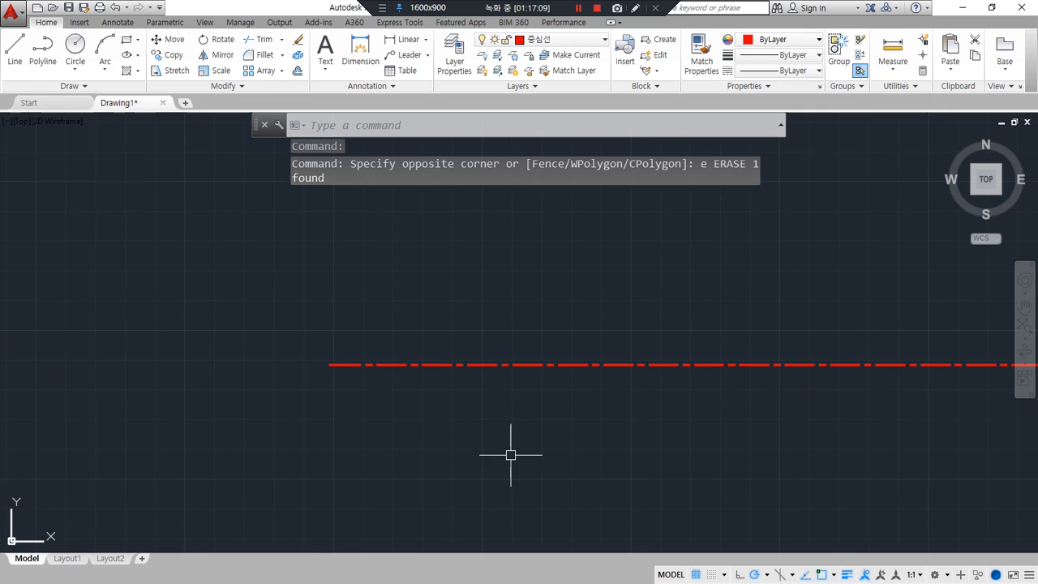
# Draw a long vertical centreline across the horizontal one near its left end and make the 외형선 layer current.
pyautogui.write('l')
pyautogui.press('Return')
pyautogui.scroll(-2, 491, 430)
pyautogui.click(487, 166)
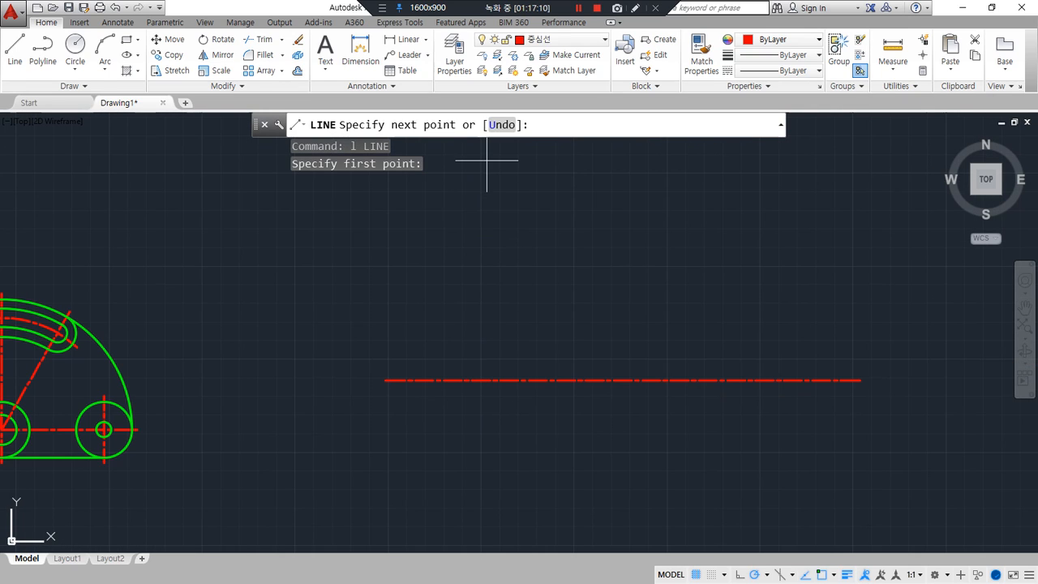
pyautogui.click(486, 507)
pyautogui.press('Return')
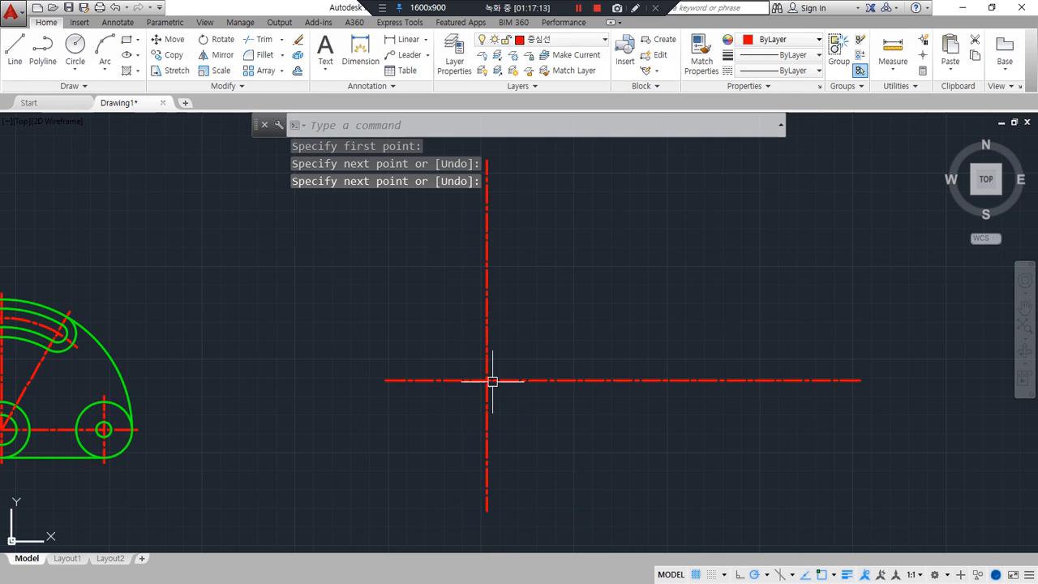
pyautogui.scroll(2, 491, 378)
pyautogui.click(552, 39)
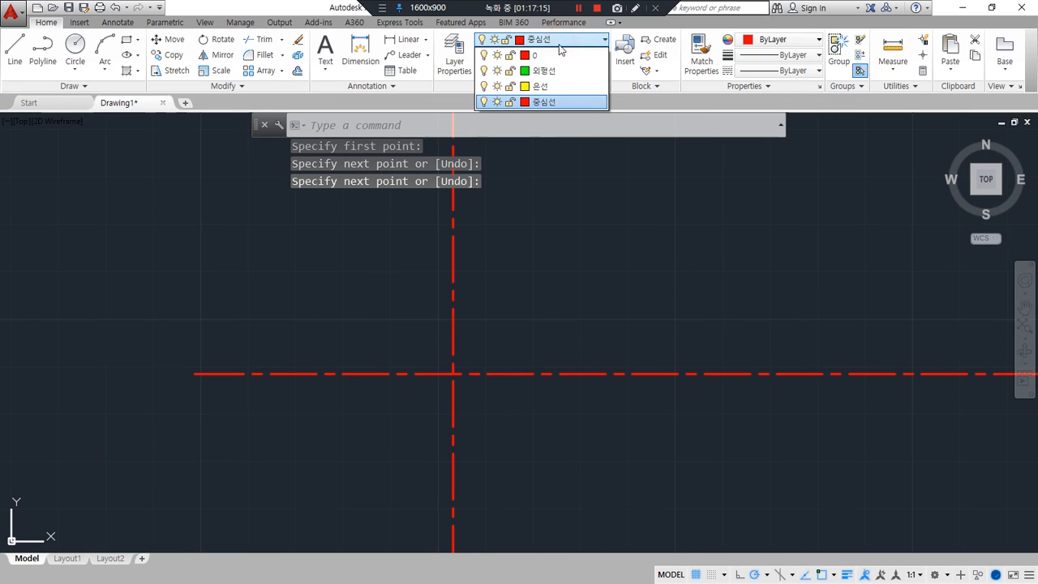
pyautogui.click(553, 77)
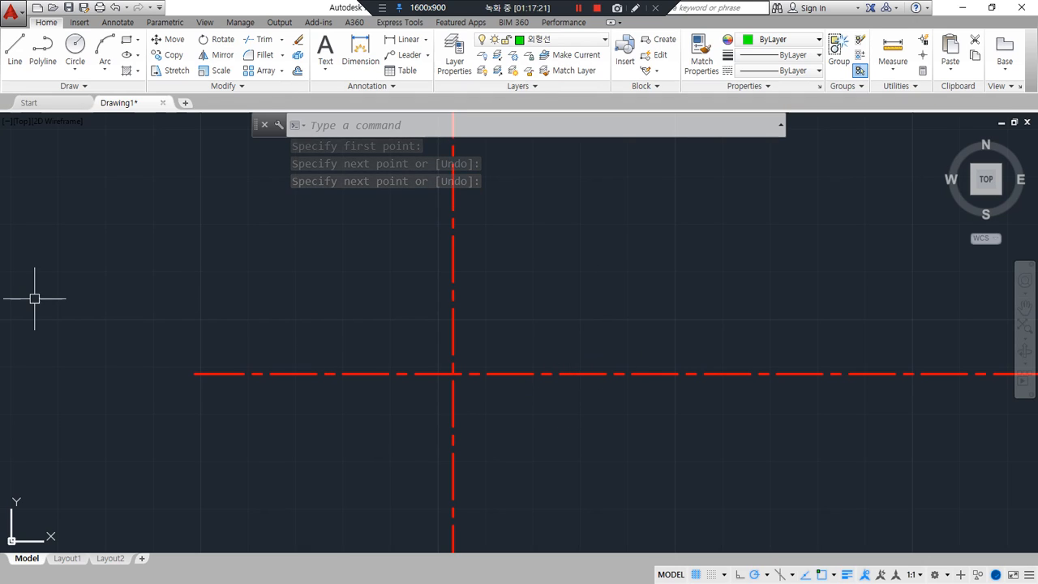
# Switch to the browser's reference drawing, examine the R7, R10 and R12 arc positions of the second part, and return to AutoCAD.
pyautogui.moveTo(0, 105)
pyautogui.mouseDown()
pyautogui.moveTo(132, 106)
pyautogui.moveTo(394, 75)
pyautogui.moveTo(447, 19)
pyautogui.mouseUp()
pyautogui.moveTo(490, 333); pyautogui.dragTo(446, 289)
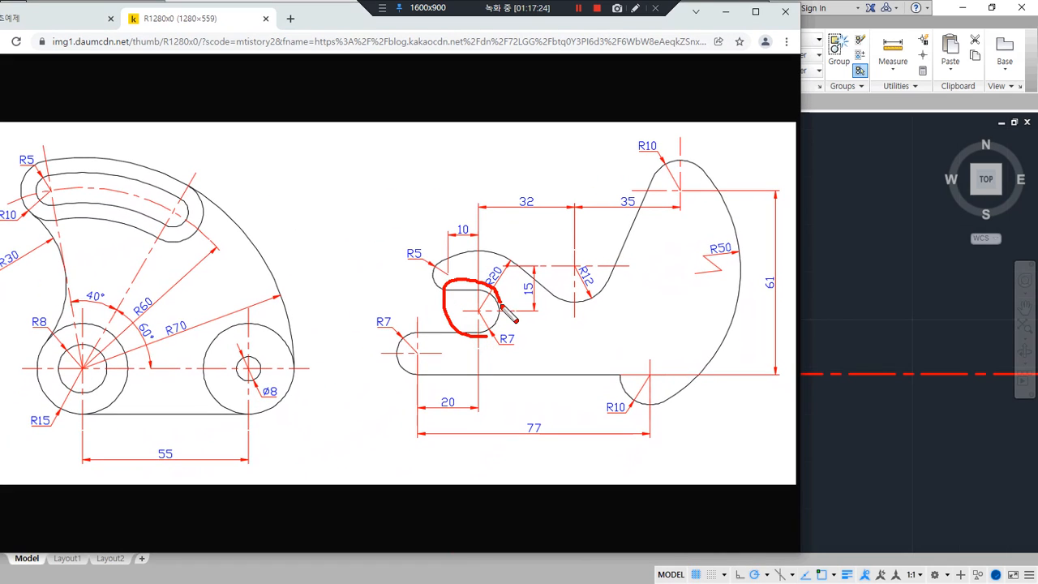
pyautogui.moveTo(422, 376); pyautogui.dragTo(424, 331)
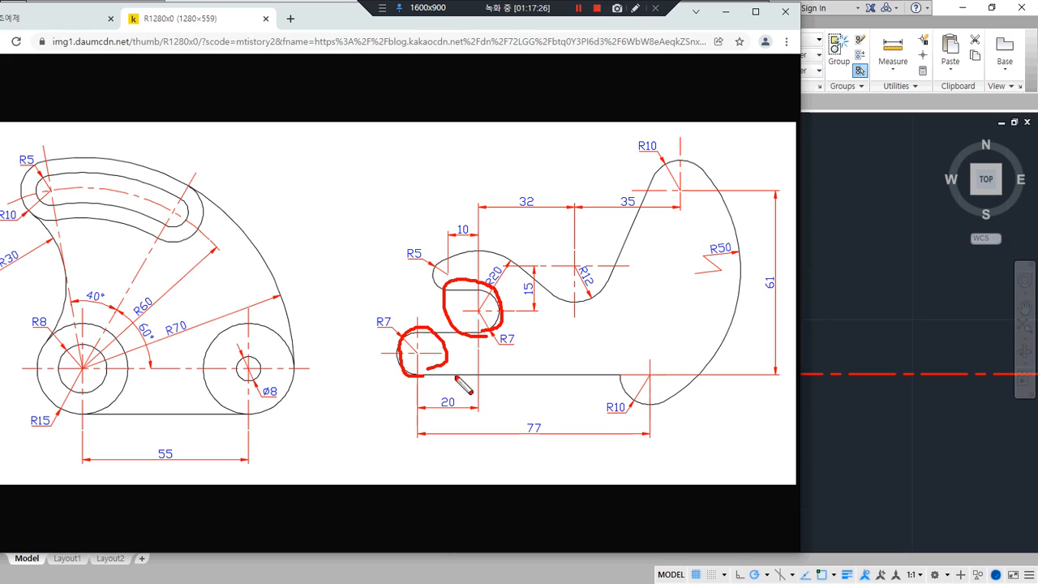
pyautogui.moveTo(662, 415); pyautogui.dragTo(676, 401)
pyautogui.moveTo(670, 179); pyautogui.dragTo(701, 219)
pyautogui.moveTo(600, 302)
pyautogui.mouseDown()
pyautogui.moveTo(560, 235)
pyautogui.moveTo(597, 317)
pyautogui.mouseUp()
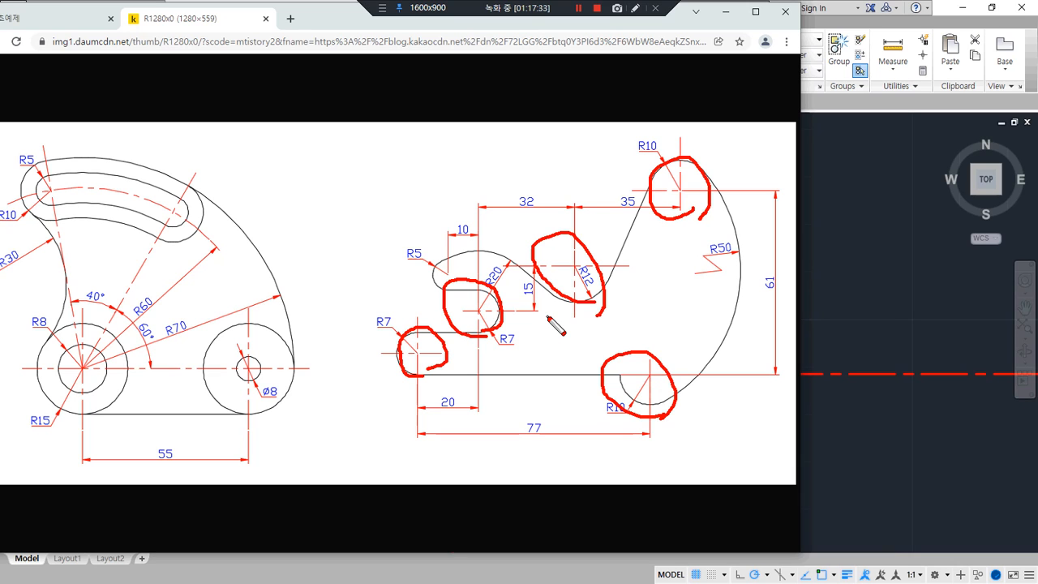
pyautogui.press('Escape')
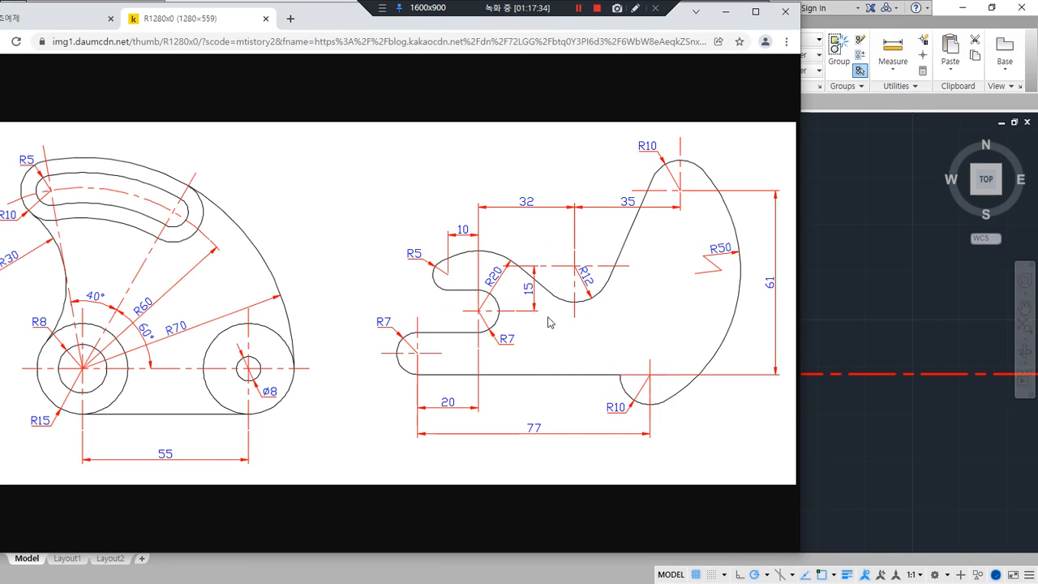
pyautogui.moveTo(332, 16); pyautogui.dragTo(0, 106)
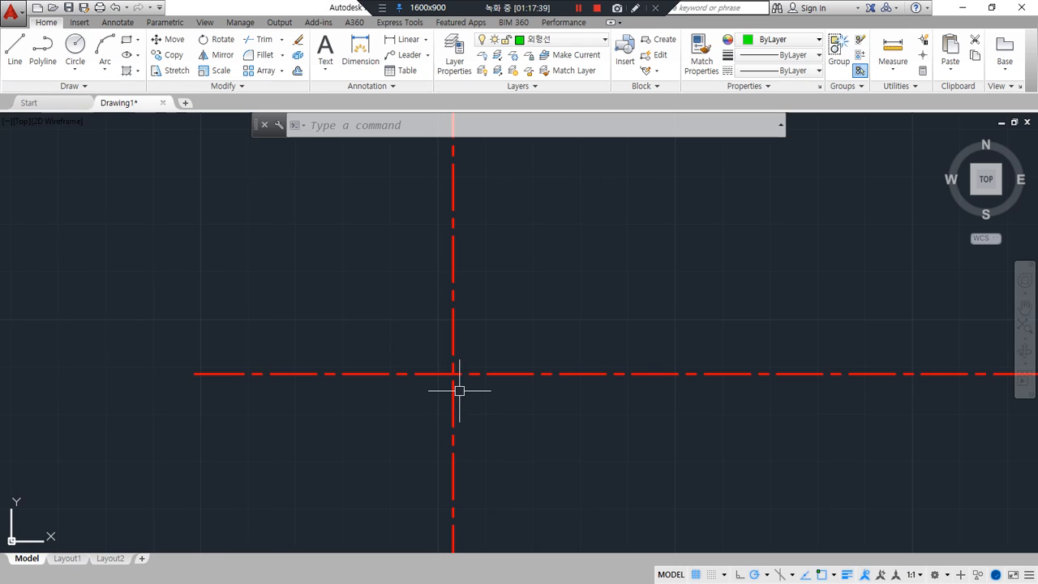
pyautogui.moveTo(459, 399); pyautogui.dragTo(417, 355)
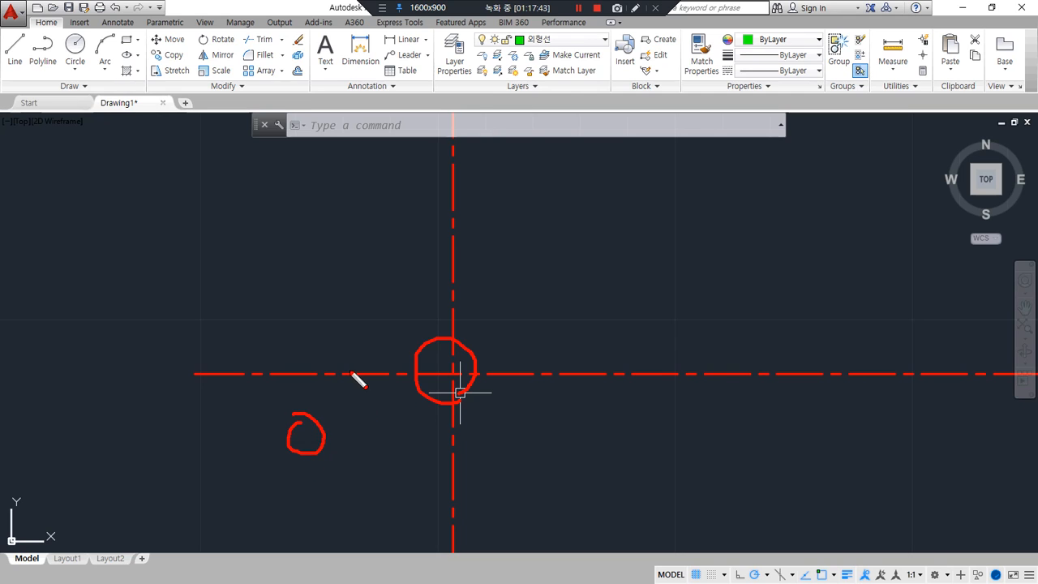
# Offset the horizontal centreline by 7 once upward and three times successively downward.
pyautogui.write('o')
pyautogui.press('Return')
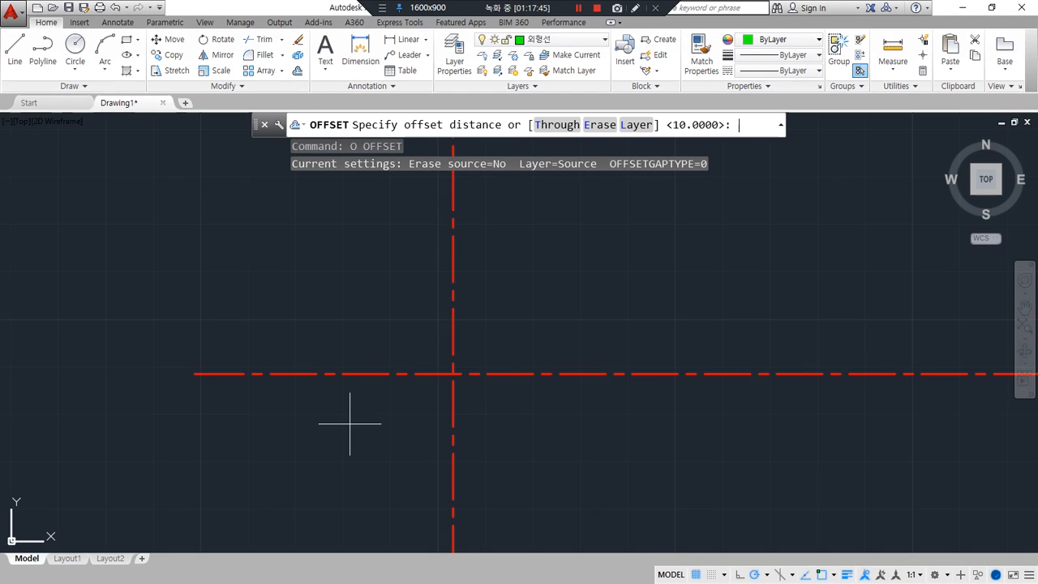
pyautogui.write('7')
pyautogui.press('Return')
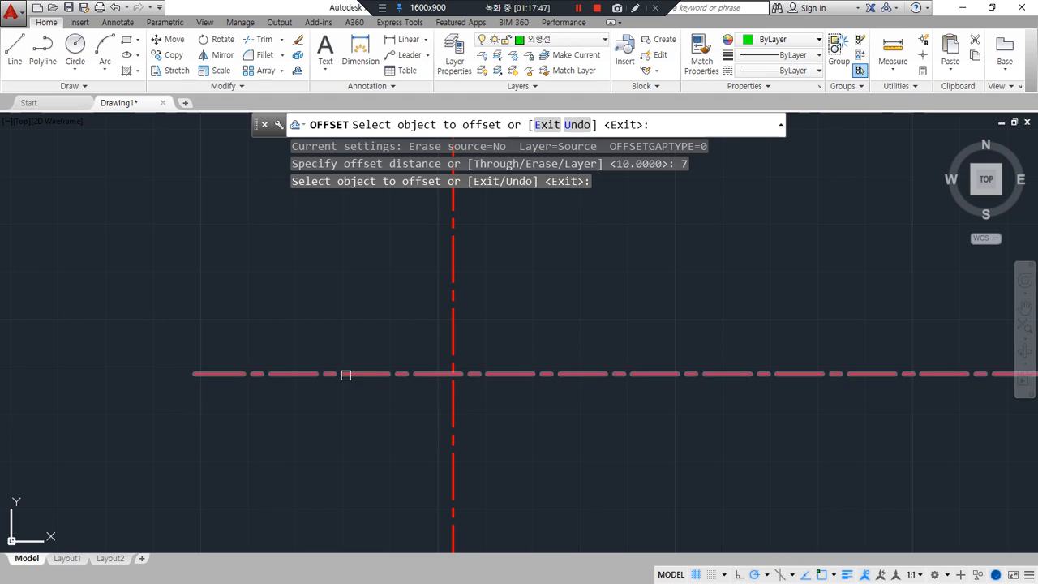
pyautogui.click(347, 373)
pyautogui.click(349, 333)
pyautogui.click(350, 372)
pyautogui.click(352, 429)
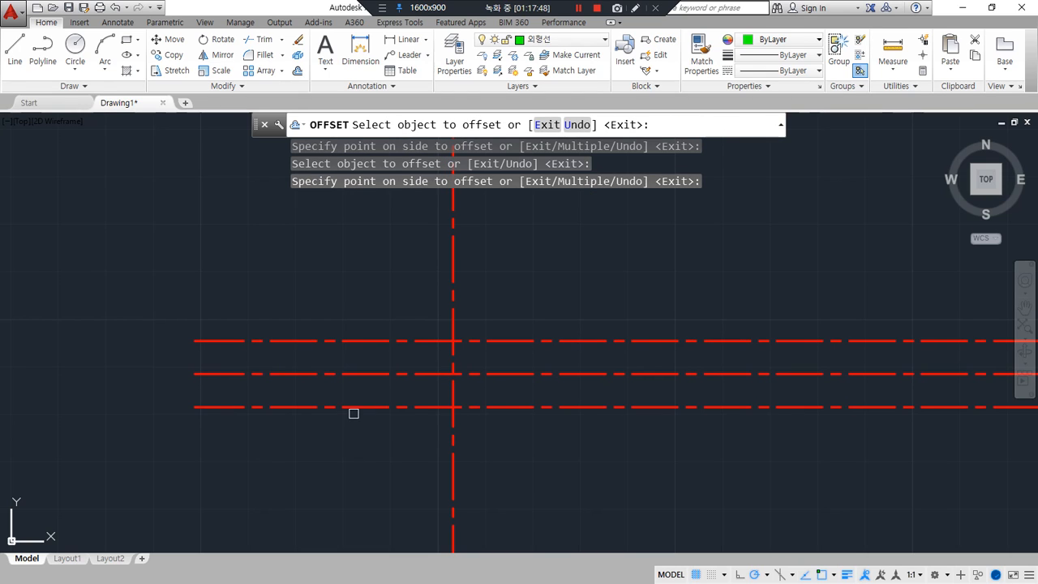
pyautogui.click(352, 406)
pyautogui.click(352, 451)
pyautogui.click(352, 441)
pyautogui.click(352, 475)
pyautogui.press('Return')
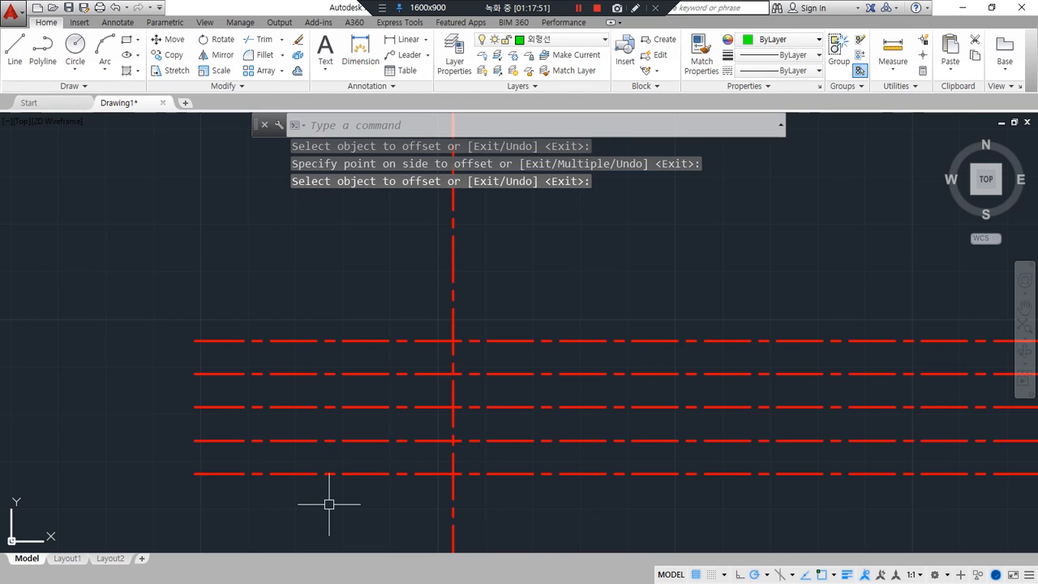
# Offset the vertical centreline 20 to the left to locate the centre of the lower R7 end.
pyautogui.moveTo(454, 407); pyautogui.dragTo(484, 356)
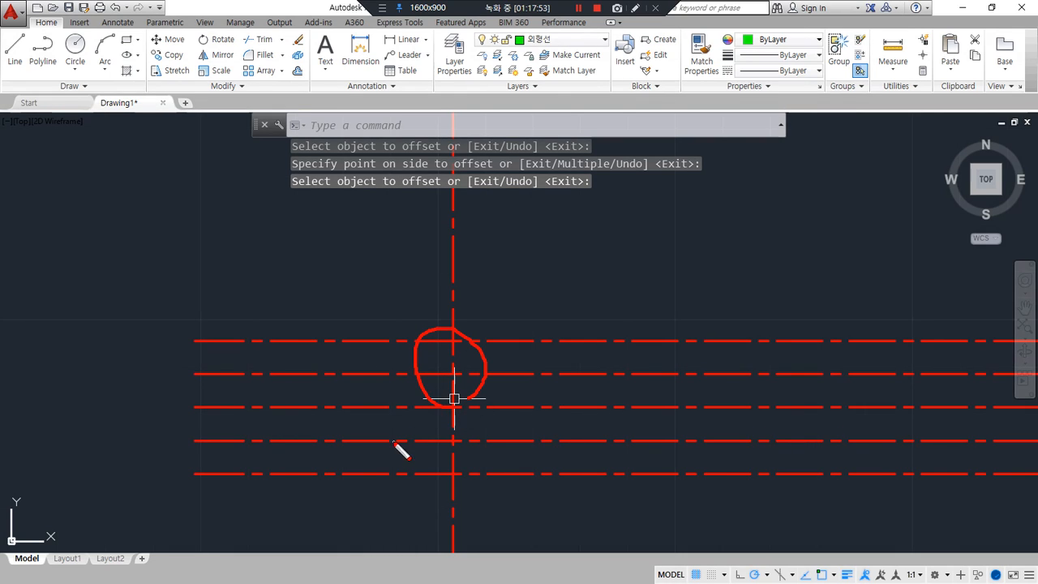
pyautogui.moveTo(346, 468)
pyautogui.mouseDown()
pyautogui.moveTo(289, 425)
pyautogui.moveTo(324, 481)
pyautogui.mouseUp()
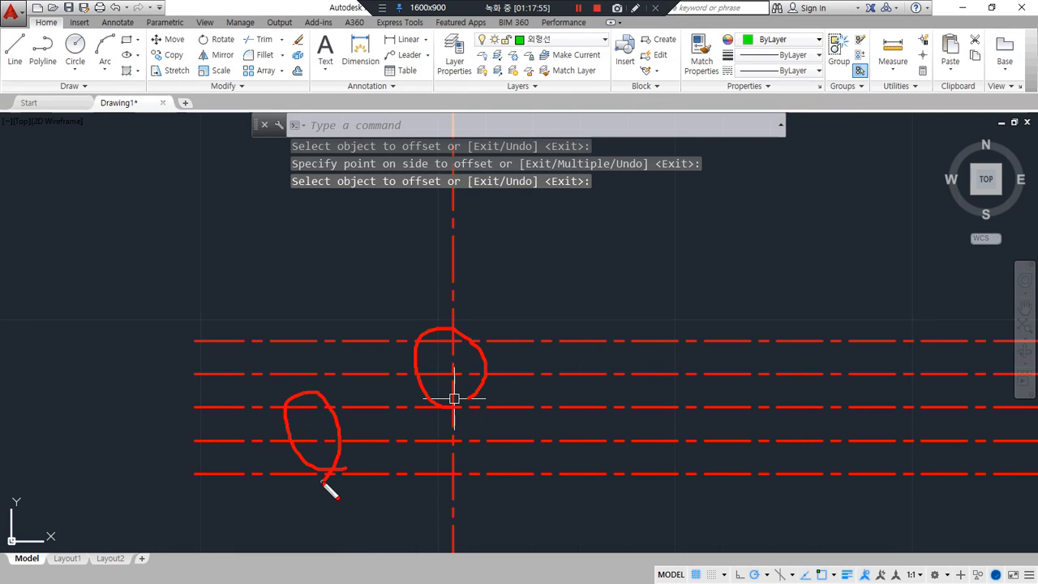
pyautogui.write('O')
pyautogui.press('Return')
pyautogui.write('20')
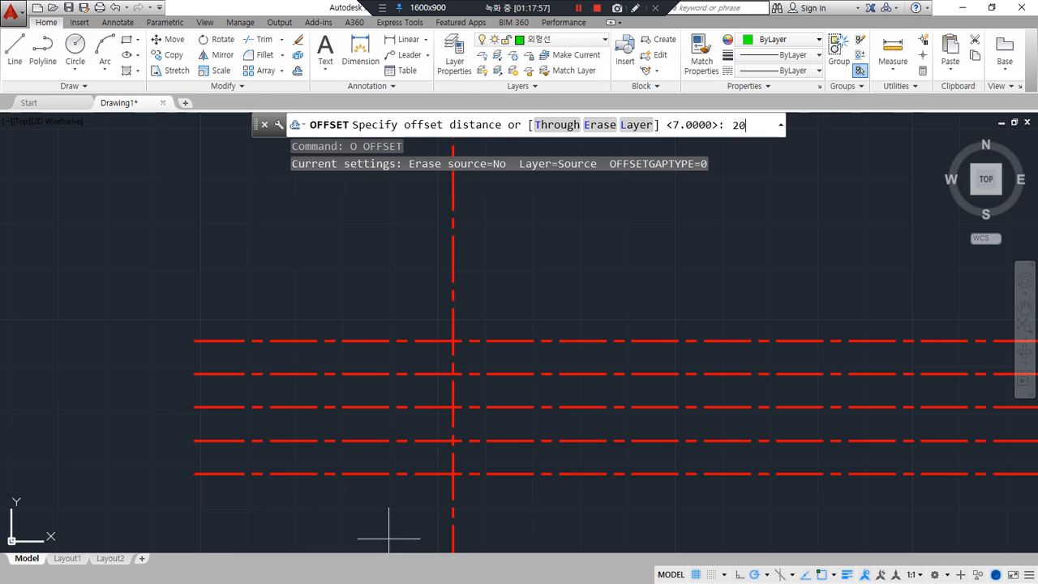
pyautogui.press('Return')
pyautogui.click(452, 501)
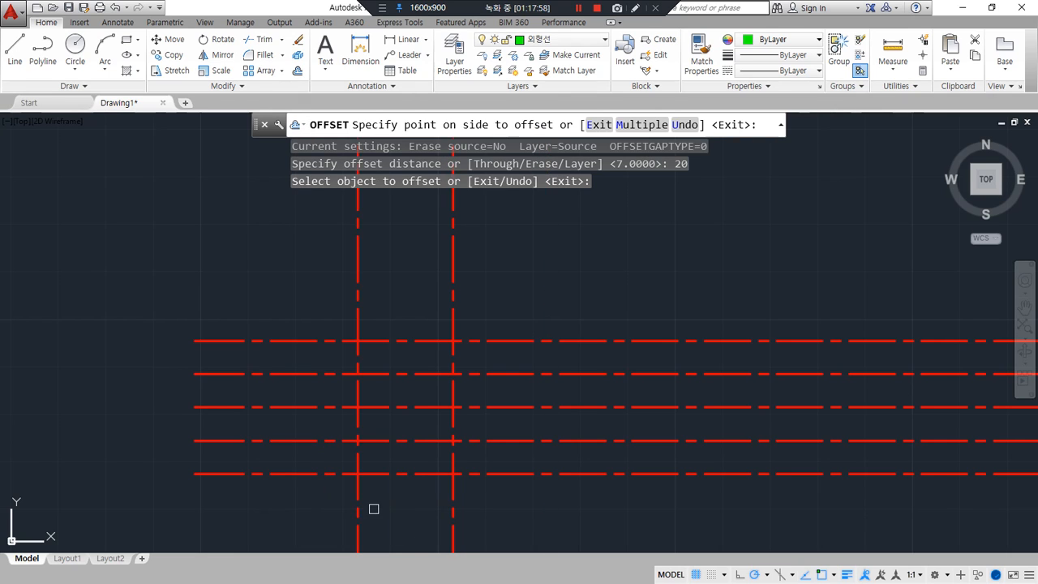
pyautogui.click(361, 528)
pyautogui.press('Return')
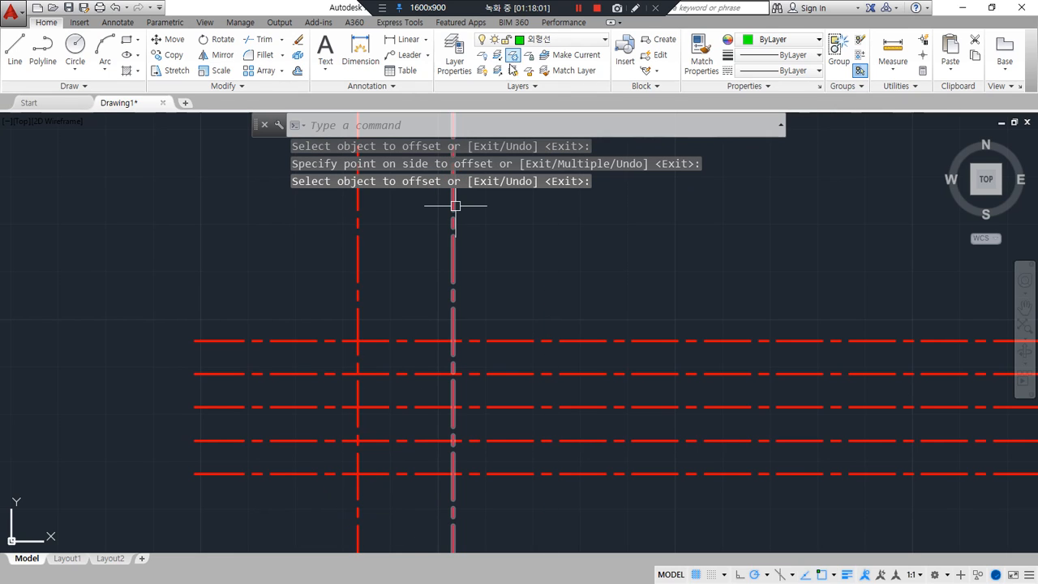
# Draw two circles of radius 7, one on the original centreline intersection and one on the lower-left intersection.
pyautogui.write('c')
pyautogui.press('Return')
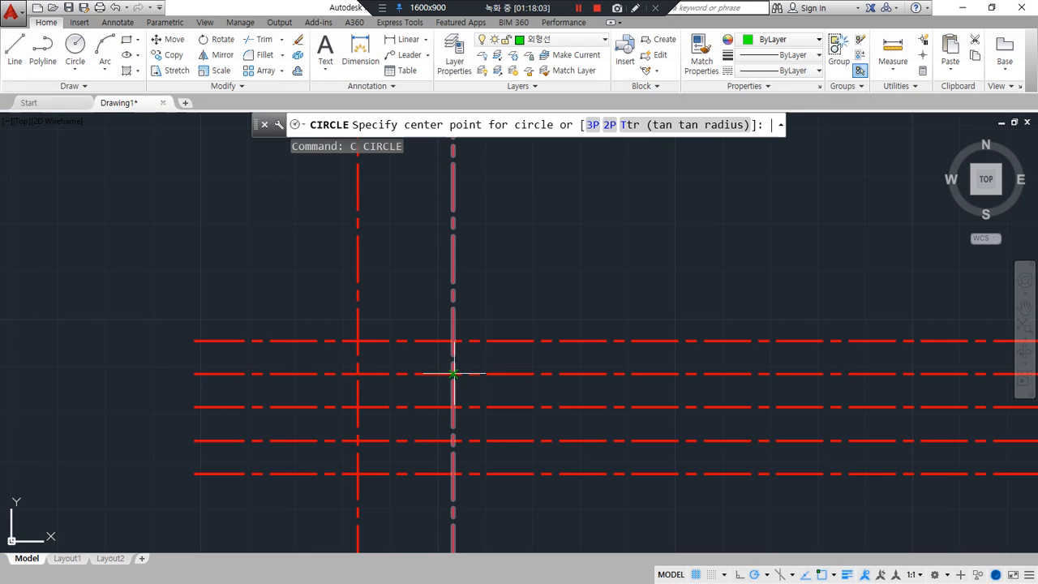
pyautogui.click(452, 374)
pyautogui.write('30')
pyautogui.press('Return')
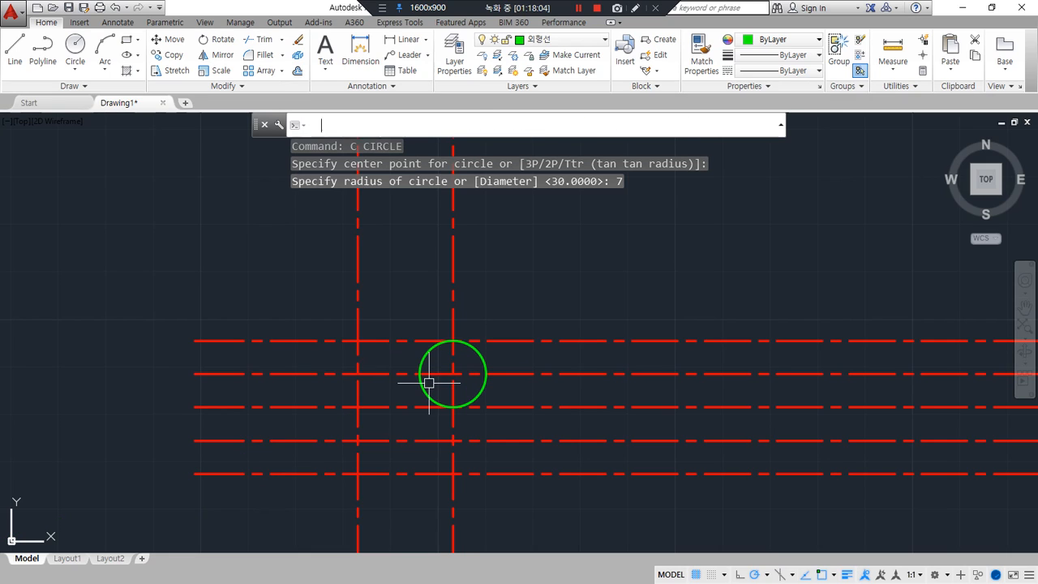
pyautogui.write('c')
pyautogui.press('Return')
pyautogui.click(358, 441)
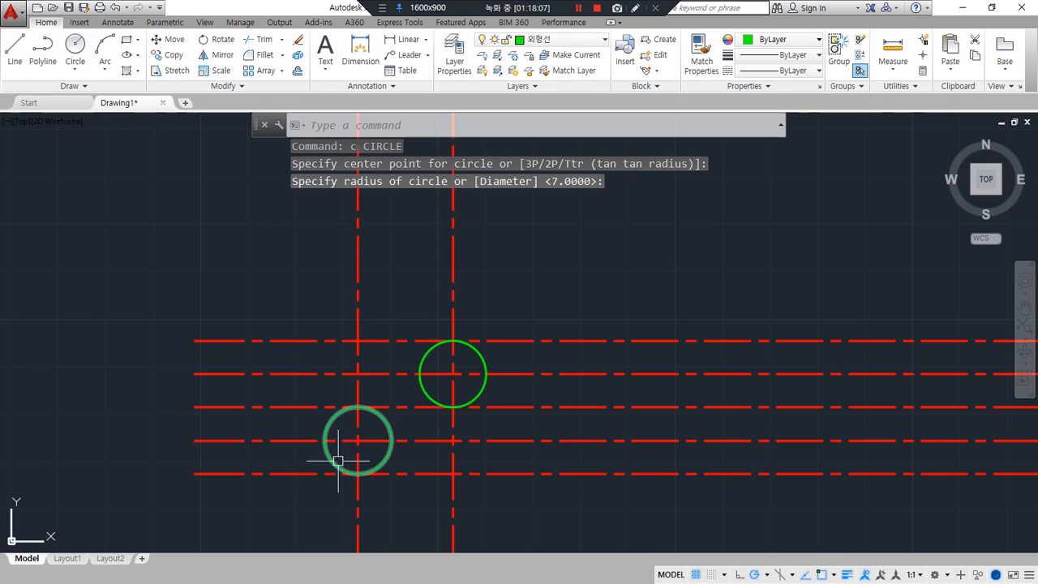
# Match the three horizontal lines tangent to the circles to the green outline properties of the lower-left circle.
pyautogui.write('ma')
pyautogui.press('Return')
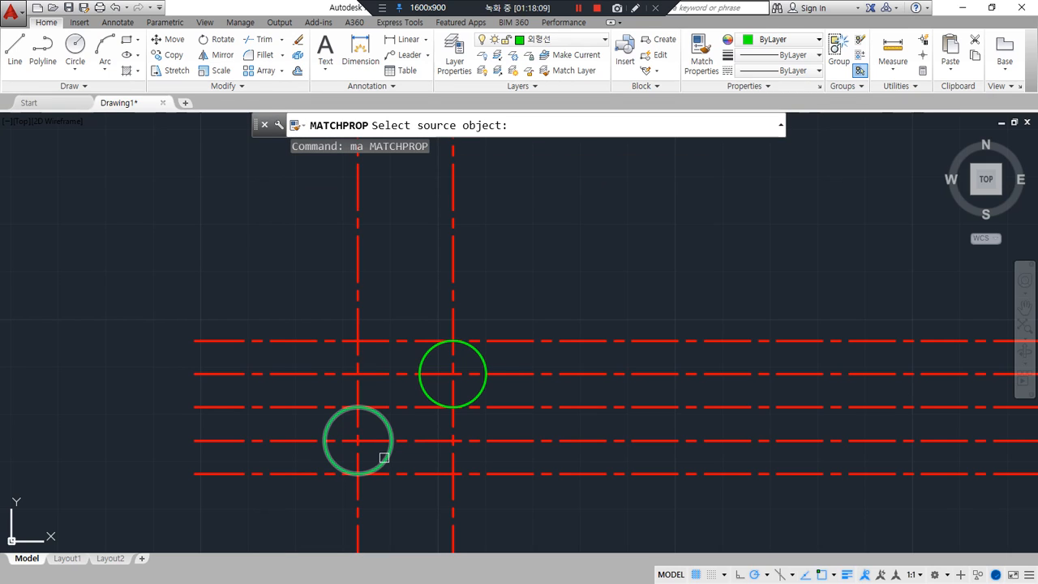
pyautogui.click(358, 473)
pyautogui.click(408, 474)
pyautogui.click(405, 407)
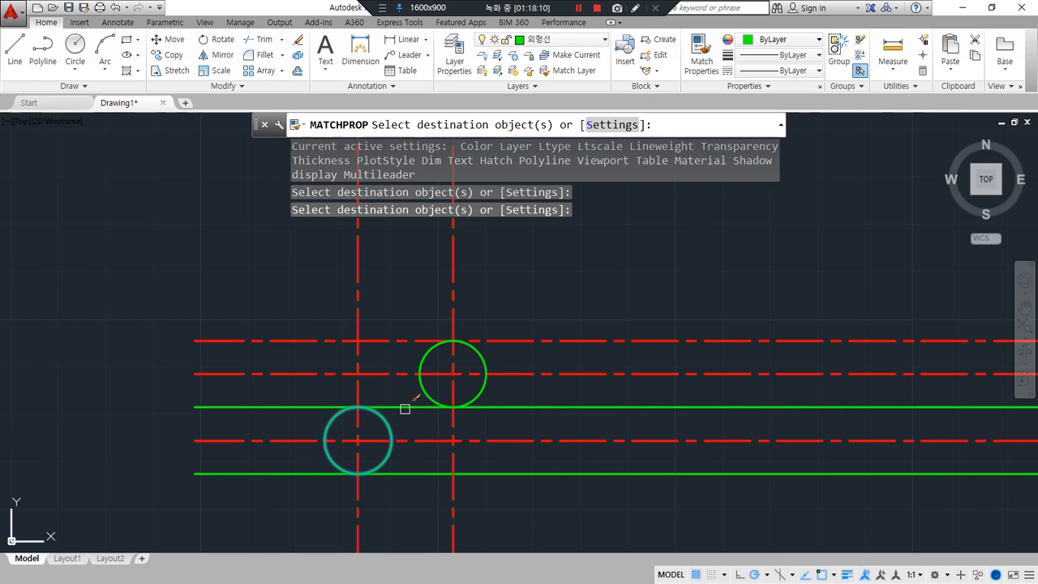
pyautogui.click(391, 341)
pyautogui.press('Return')
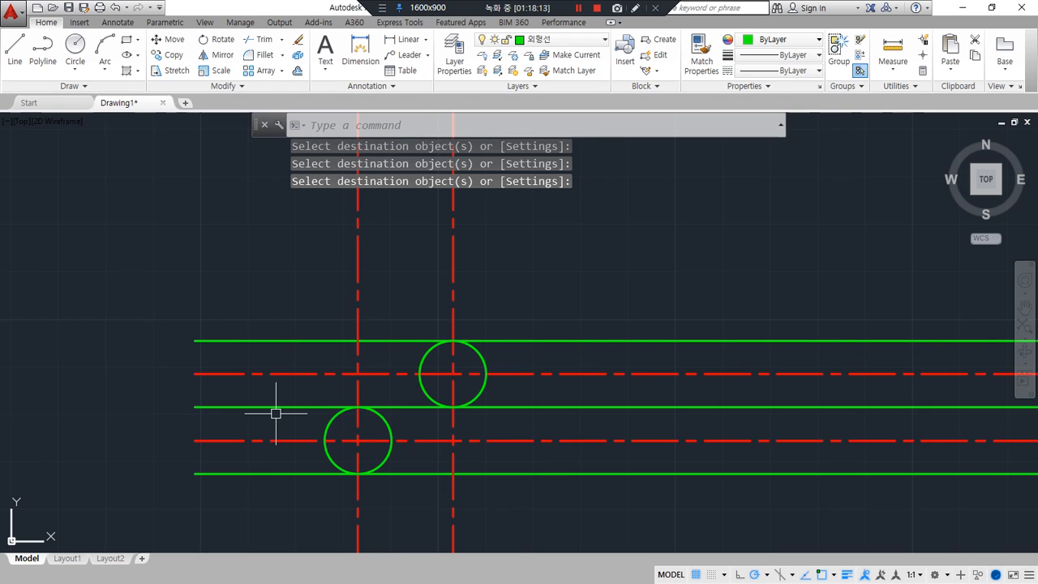
# Trim the three outline lines beyond the circles and remove the left half of the upper circle.
pyautogui.write('tr')
pyautogui.press('Return')
pyautogui.press('Return')
pyautogui.click(315, 407)
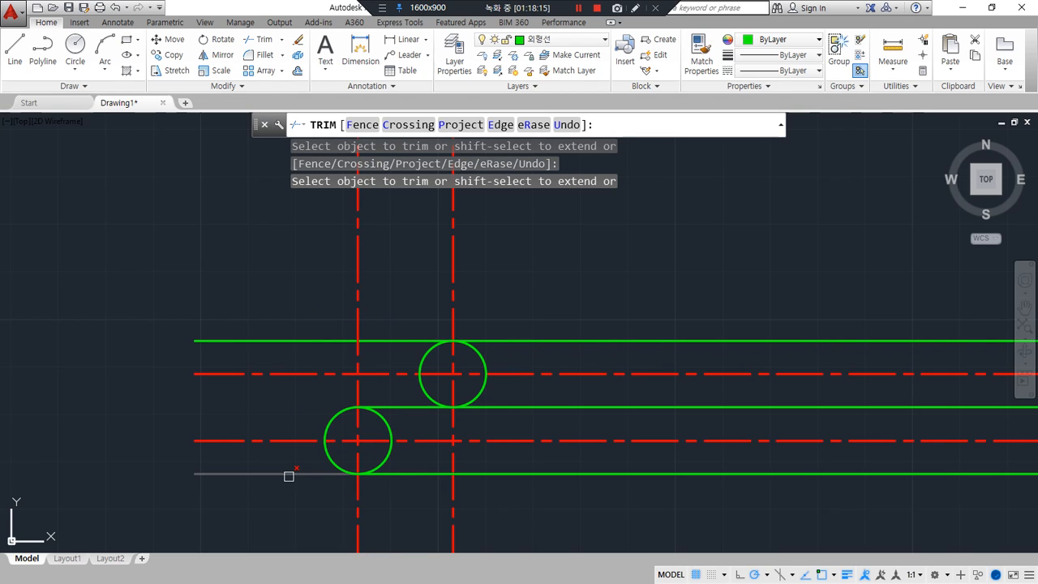
pyautogui.click(673, 406)
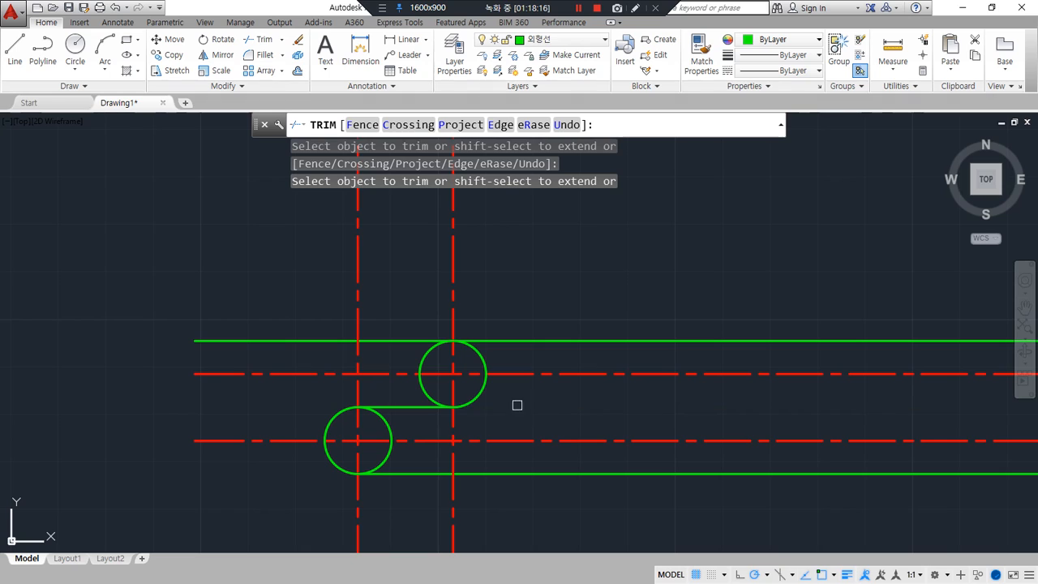
pyautogui.click(433, 395)
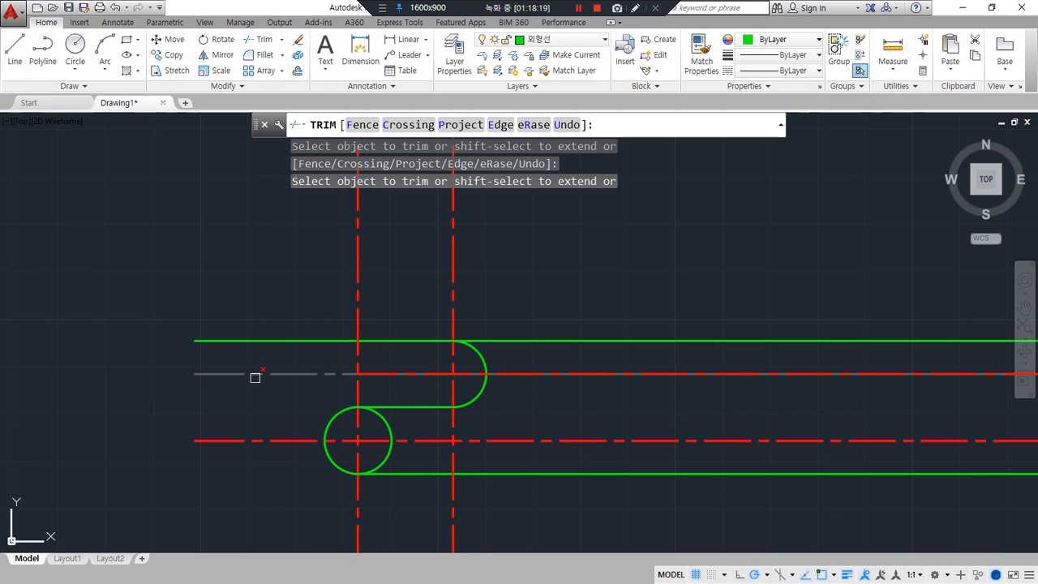
pyautogui.click(649, 340)
pyautogui.press('Return')
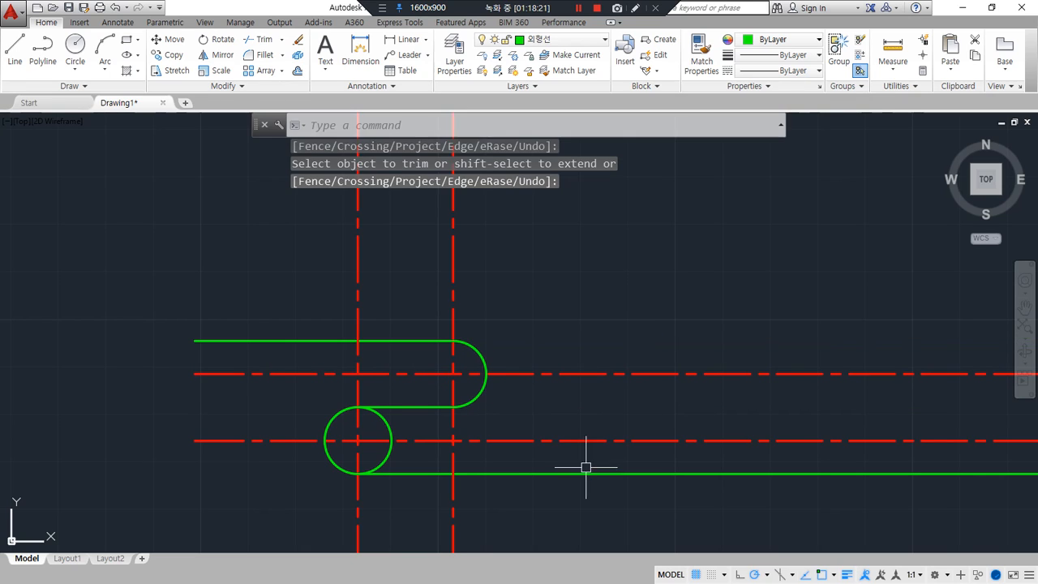
# Trim away the right half of the lower-left circle to leave its rounded end.
pyautogui.moveTo(587, 463); pyautogui.dragTo(501, 424, button='middle')
pyautogui.write('t')
pyautogui.press('Return')
pyautogui.press('Return')
pyautogui.click(299, 384)
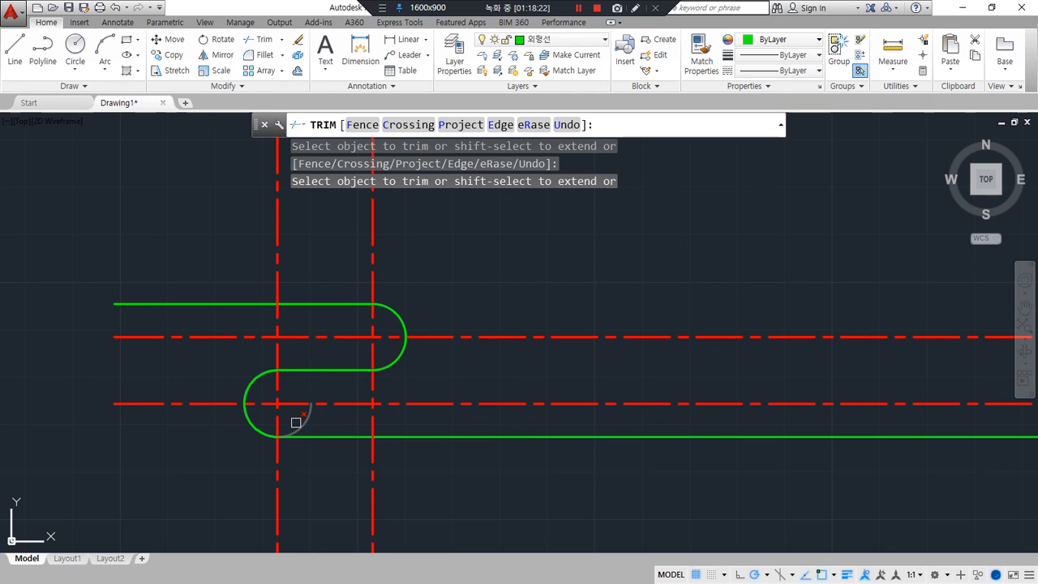
pyautogui.press('Return')
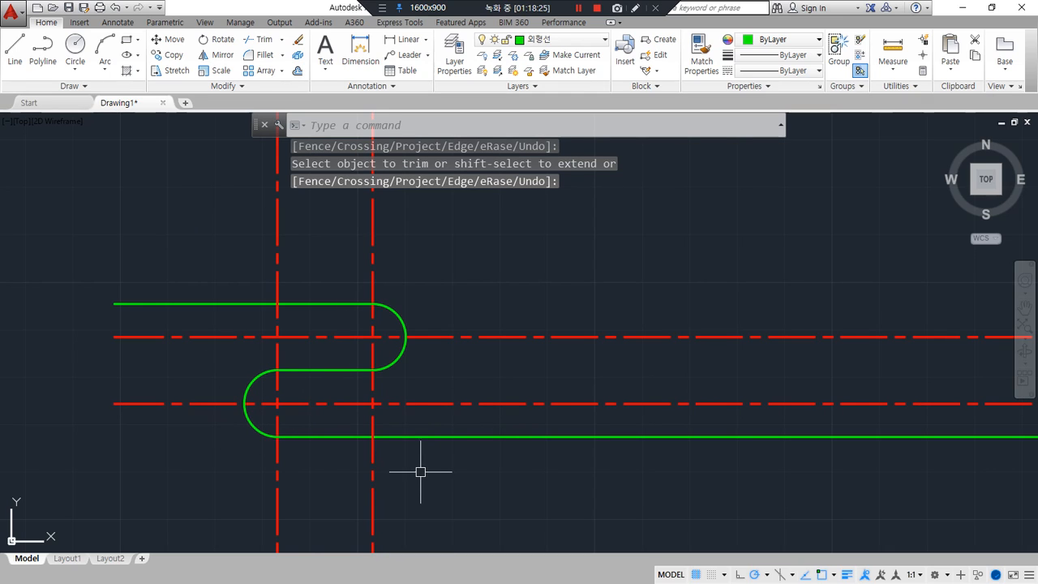
pyautogui.moveTo(290, 497)
pyautogui.mouseDown()
pyautogui.moveTo(306, 477)
pyautogui.moveTo(721, 480)
pyautogui.mouseUp()
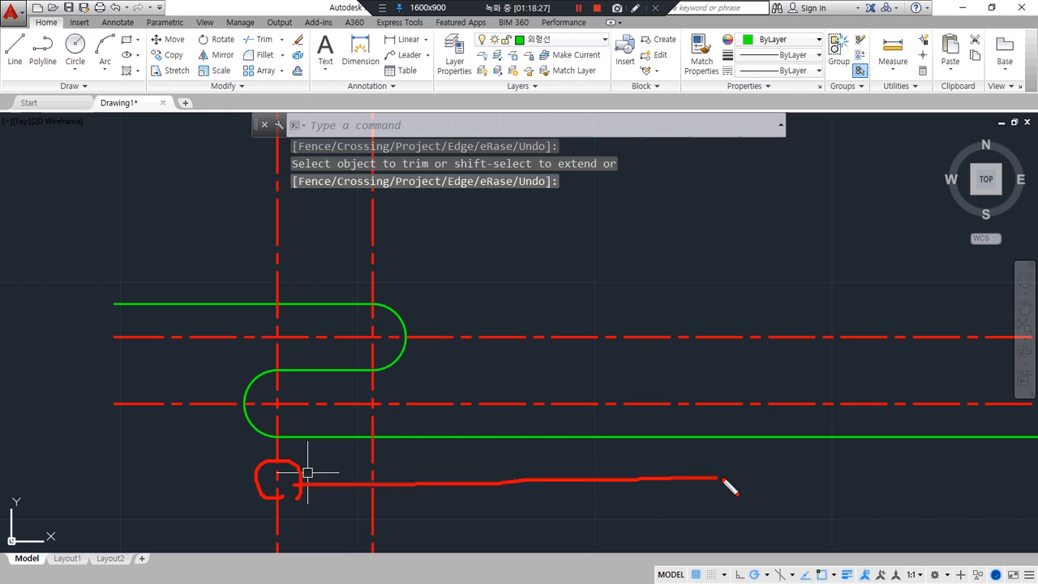
# Offset the lower-left rounded end's vertical centreline 77 to the right.
pyautogui.write('o')
pyautogui.press('Return')
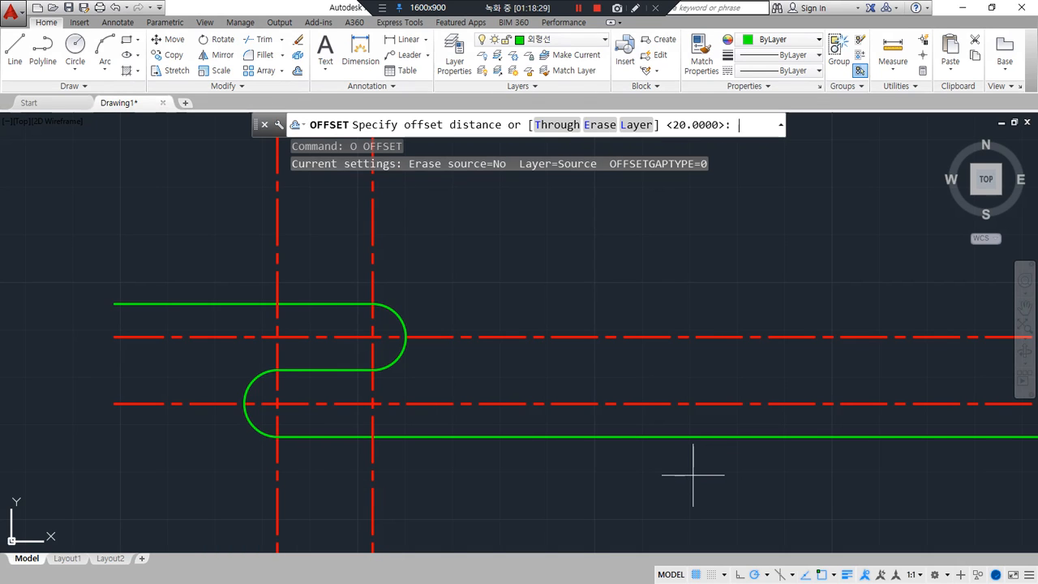
pyautogui.write('77')
pyautogui.press('Return')
pyautogui.click(272, 479)
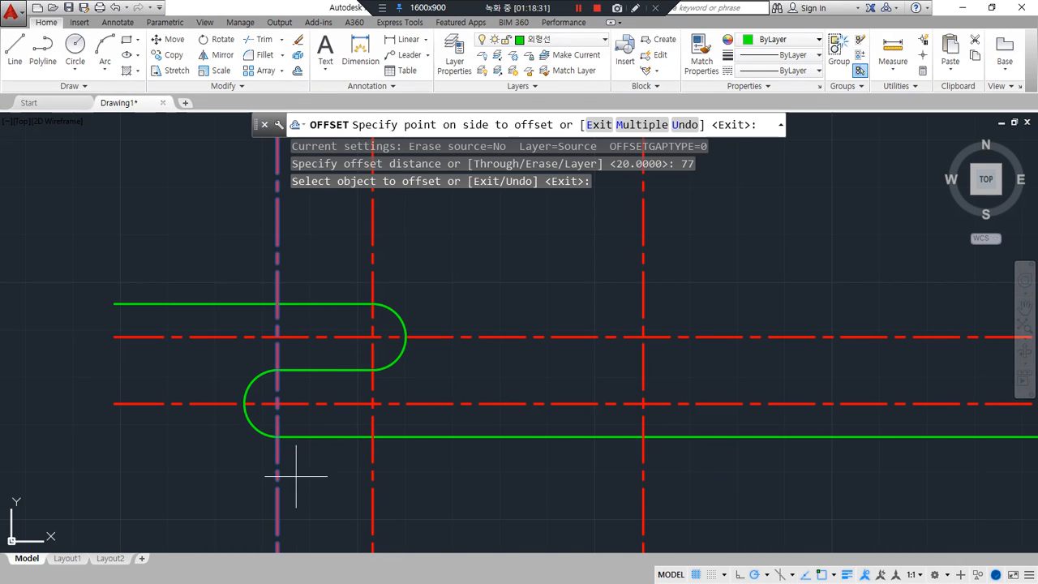
pyautogui.click(645, 473)
pyautogui.press('Return')
# Draw a circle of radius 10 where the 77 offset centreline crosses the lowest outline line.
pyautogui.write('c')
pyautogui.press('Return')
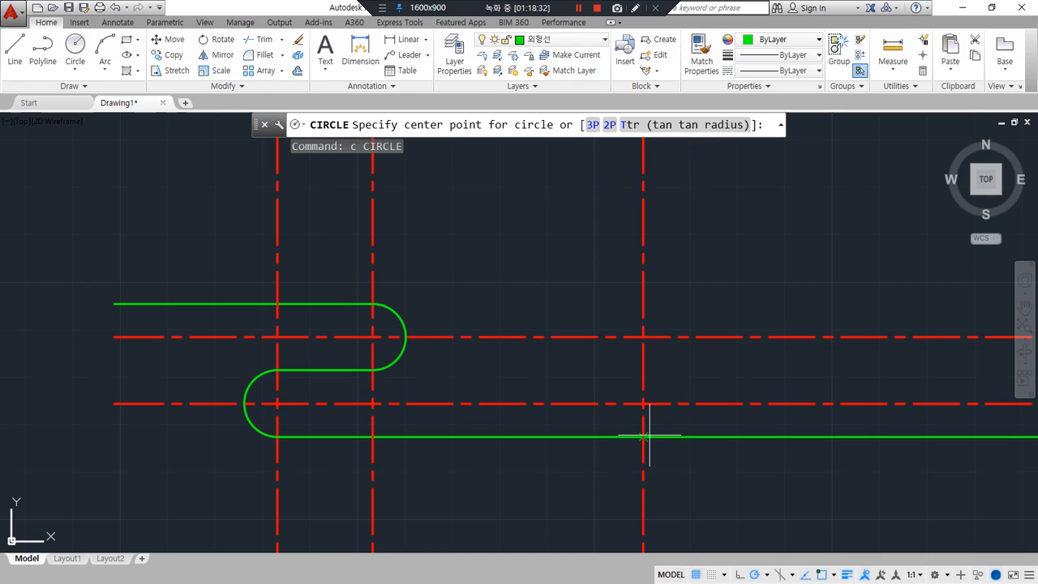
pyautogui.click(644, 436)
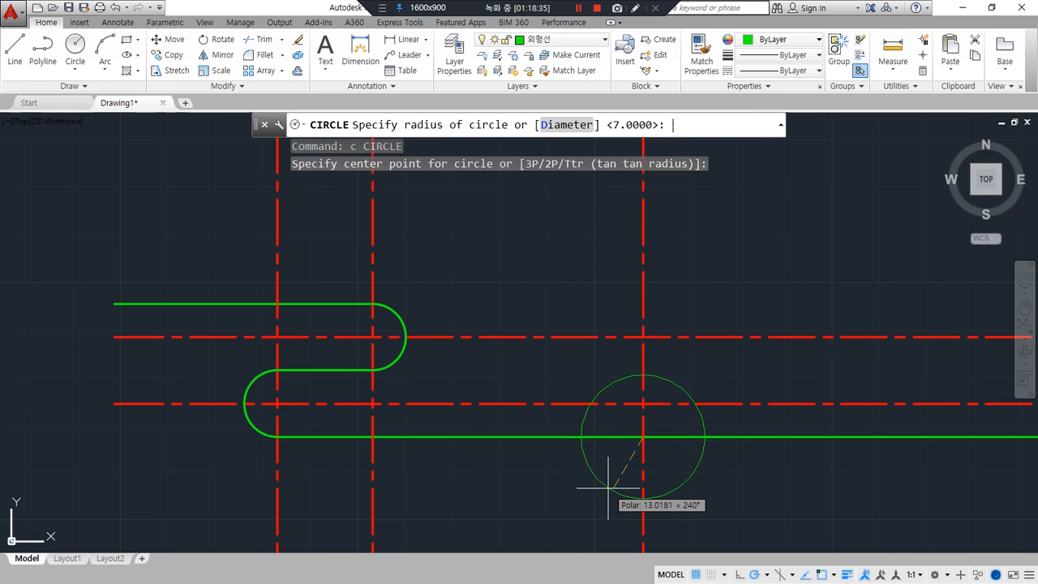
pyautogui.write('10')
pyautogui.press('Return')
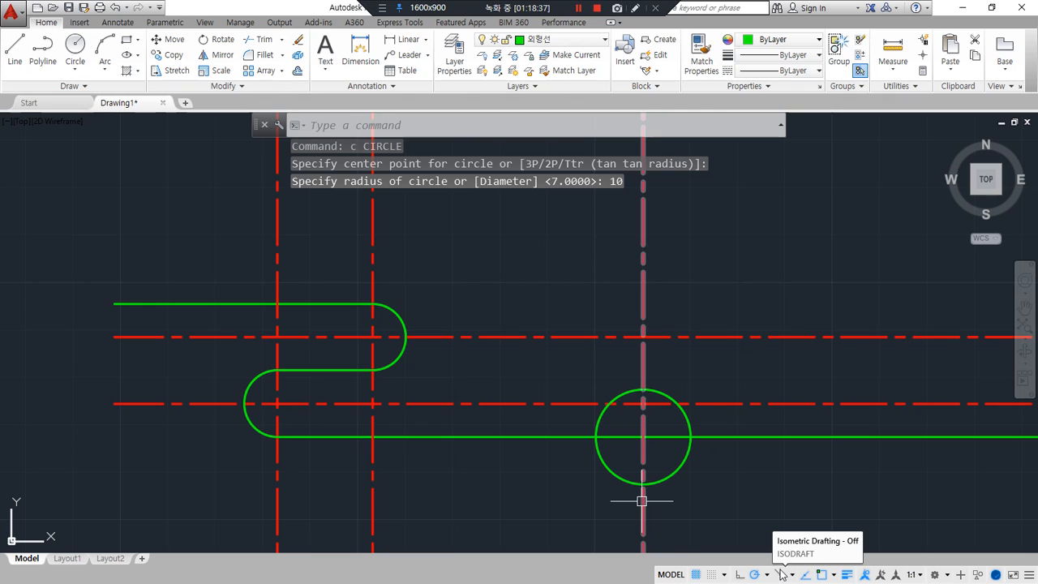
# Draw a helper circle of radius about 7.1 on the centre of the lower-left rounded end.
pyautogui.write('c')
pyautogui.press('Return')
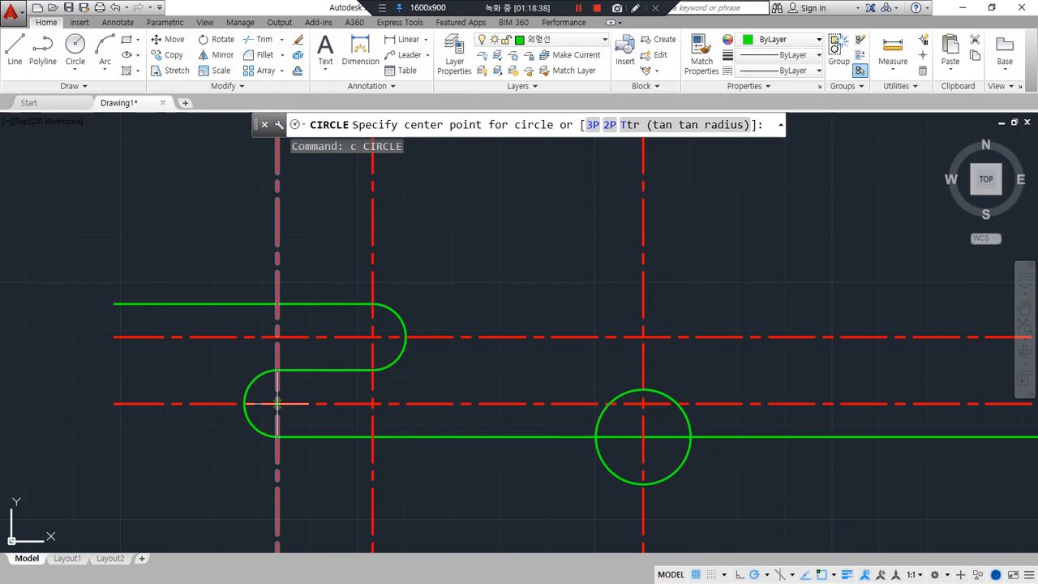
pyautogui.click(278, 403)
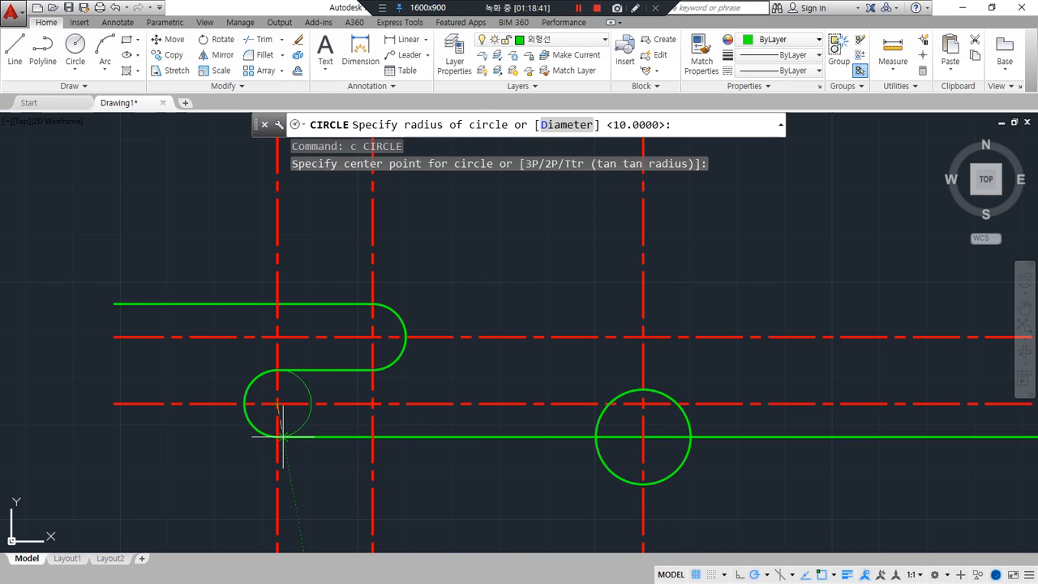
pyautogui.click(283, 436)
# Offset the lower-left helper circle 3 outward as a boundary for its centre marks.
pyautogui.write('o')
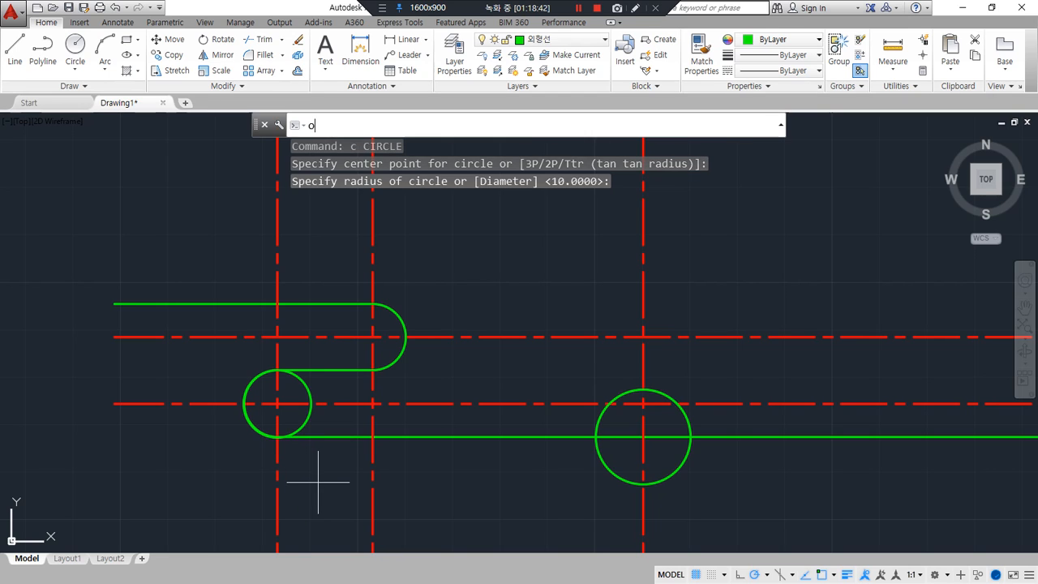
pyautogui.press('Return')
pyautogui.write('3')
pyautogui.press('Return')
pyautogui.click(308, 431)
pyautogui.click(329, 427)
pyautogui.press('Return')
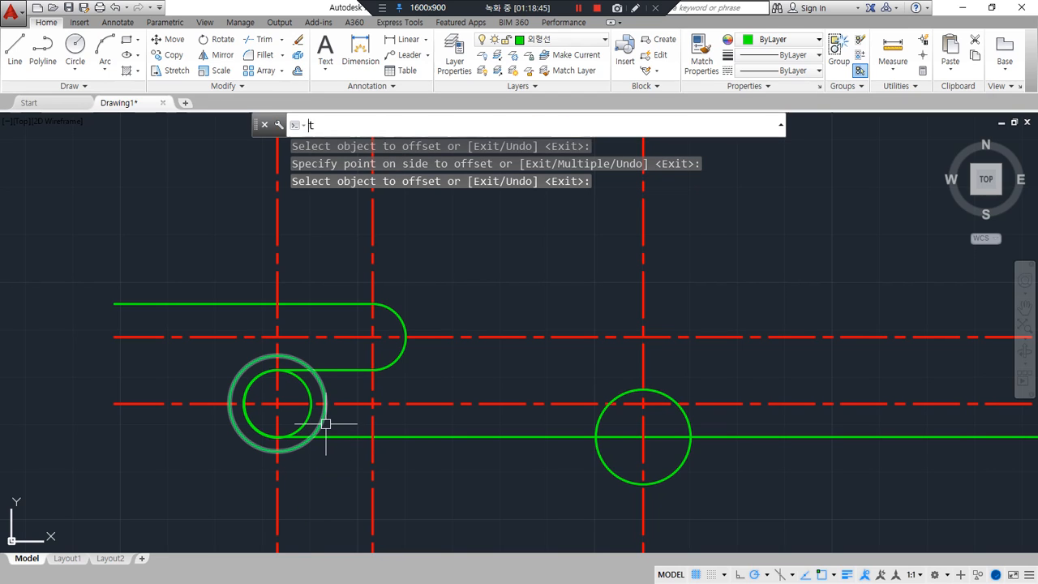
# Trim the lower horizontal centreline to the right of the outer helper circle, using that circle as the cutting edge.
pyautogui.write('tr')
pyautogui.press('Return')
pyautogui.click(326, 420)
pyautogui.press('Return')
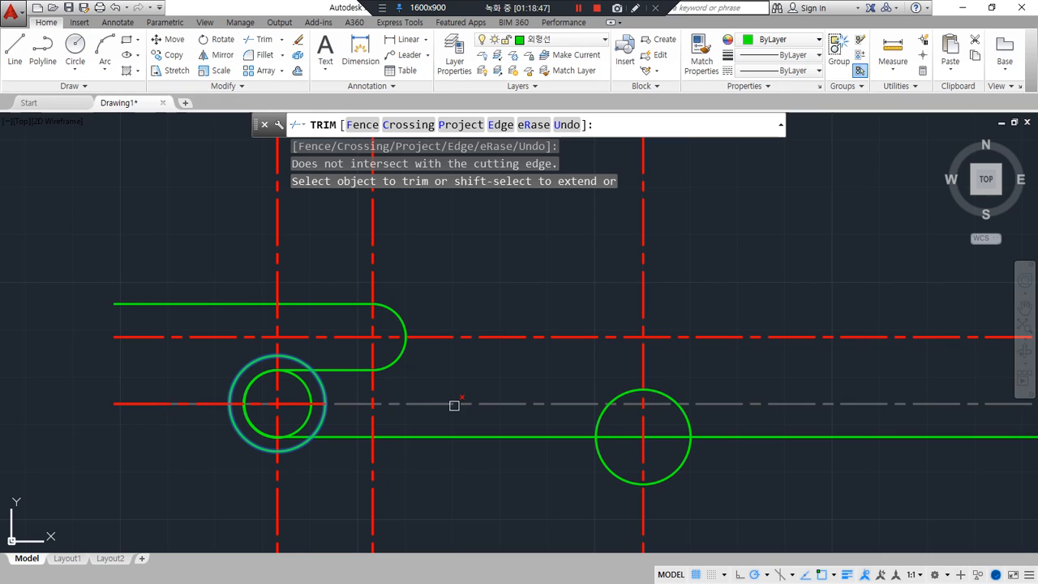
pyautogui.click(459, 404)
pyautogui.press('Return')
# Trim the lower-left end's horizontal centreline left of the outer helper circle and its vertical centreline below and above the circle.
pyautogui.write('tr')
pyautogui.press('Return')
pyautogui.press('Return')
pyautogui.click(213, 405)
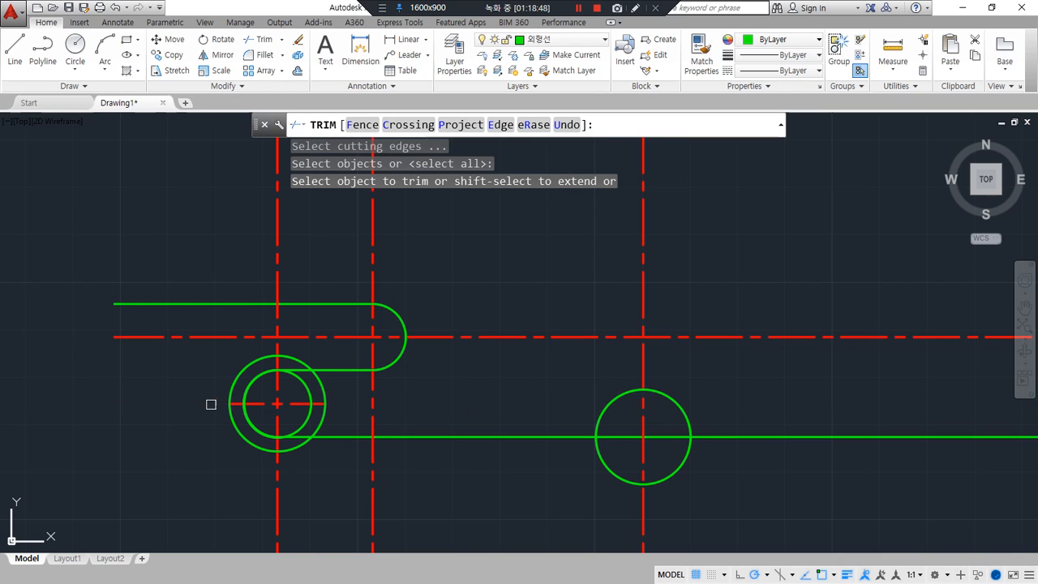
pyautogui.click(273, 506)
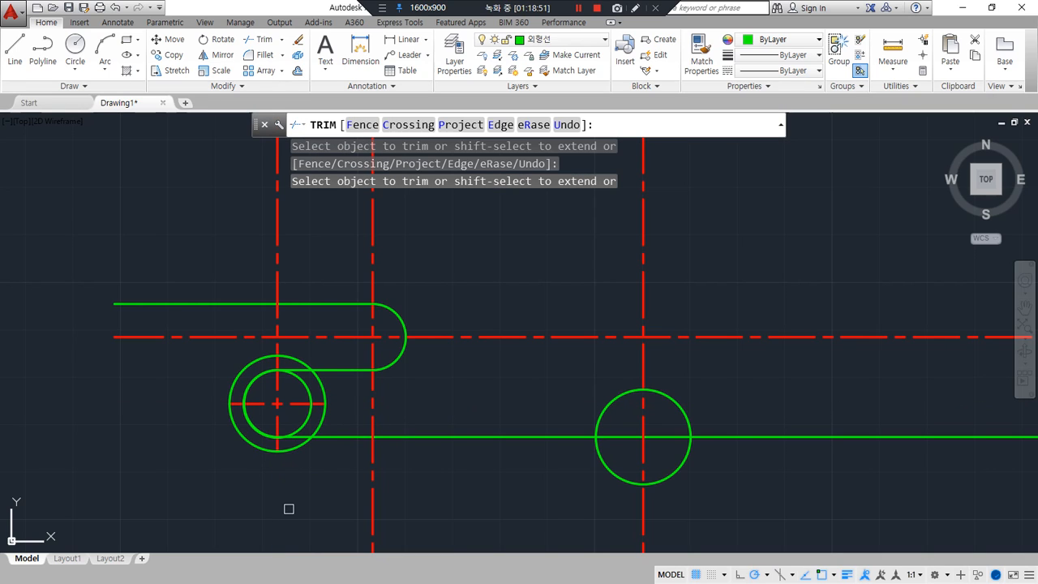
pyautogui.click(279, 322)
pyautogui.press('Return')
pyautogui.click(321, 385)
pyautogui.write('e')
pyautogui.press('Return')
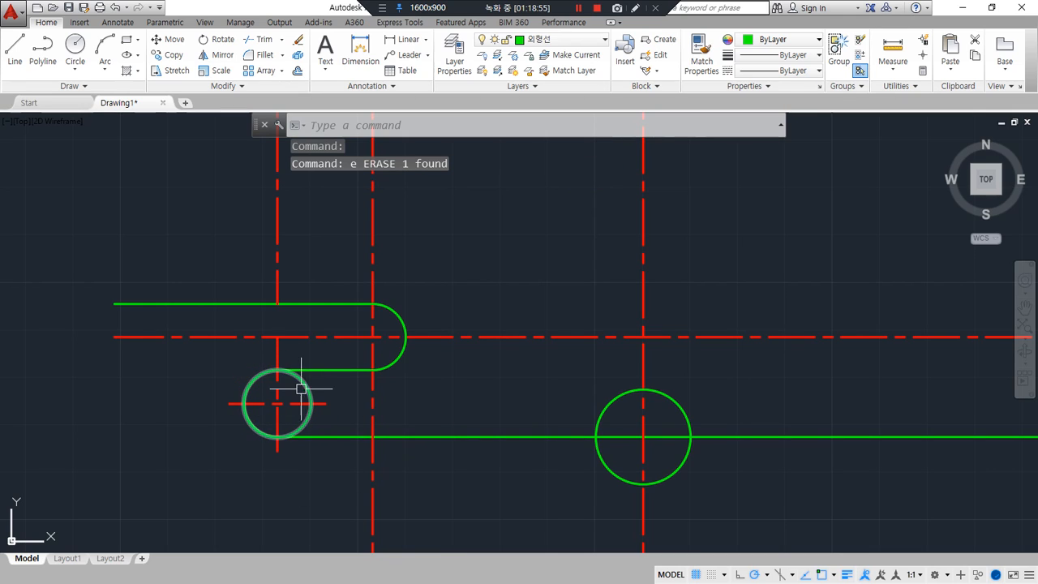
pyautogui.hotkey('ctrl', 'z')
# Trim the short vertical centreline piece remaining above the lower-left outer helper circle.
pyautogui.write('tr')
pyautogui.press('Return')
pyautogui.press('Return')
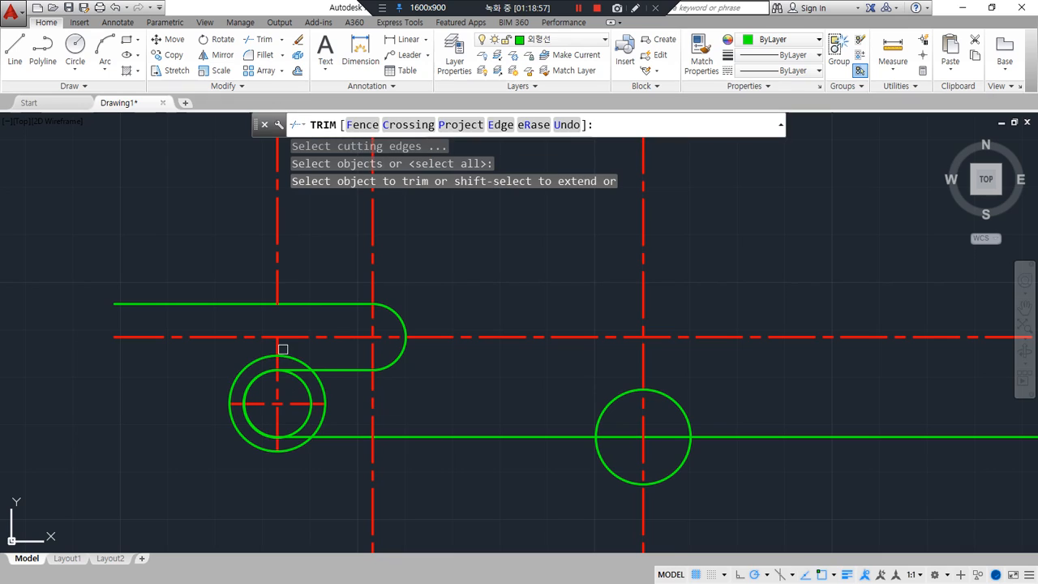
pyautogui.press('Return')
# Erase the outer and inner helper circles around the lower-left rounded end.
pyautogui.click(325, 394)
pyautogui.write('e')
pyautogui.press('Return')
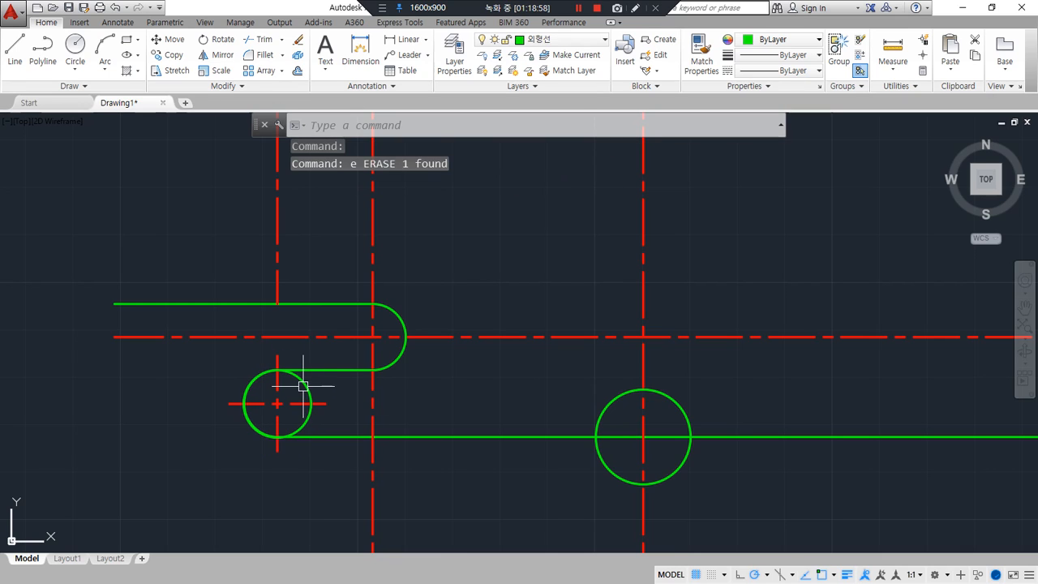
pyautogui.click(310, 408)
pyautogui.press('Delete')
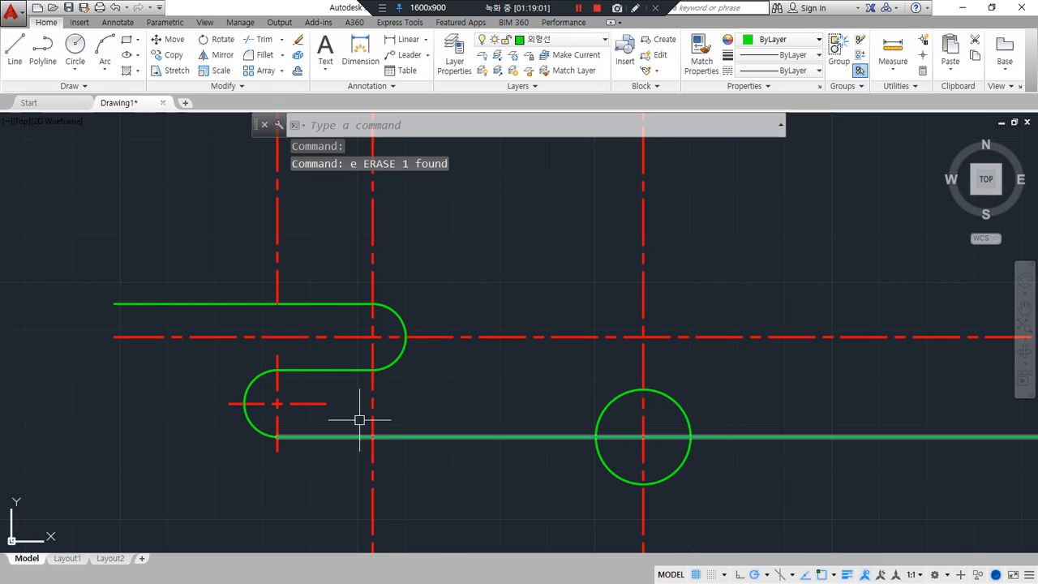
pyautogui.write('c')
pyautogui.press('Return')
pyautogui.press('Escape')
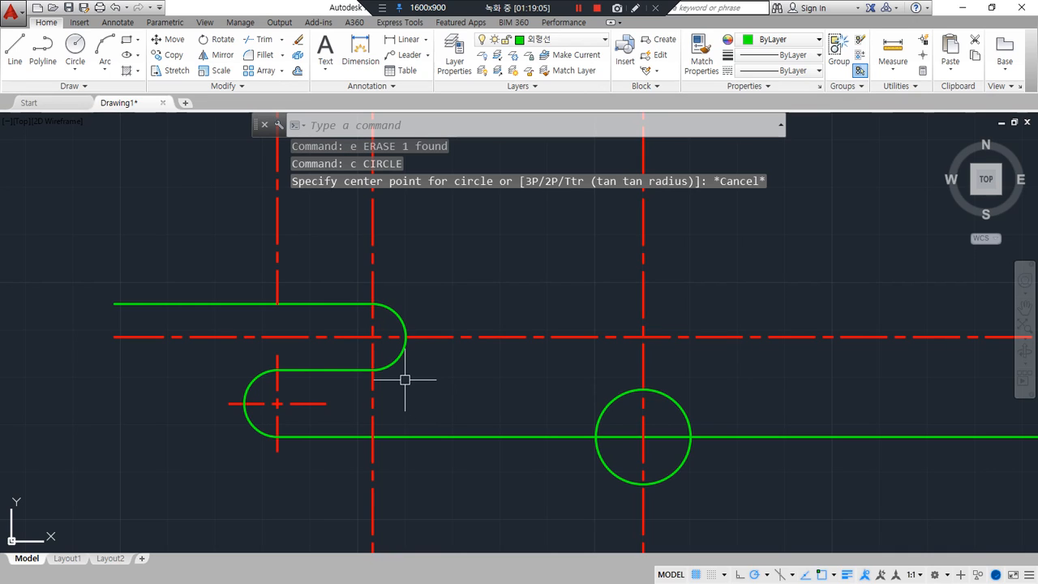
# Draw a helper circle of radius 7 on the centre of the upper rounded end.
pyautogui.write('c')
pyautogui.press('Return')
pyautogui.click(372, 337)
pyautogui.write('5')
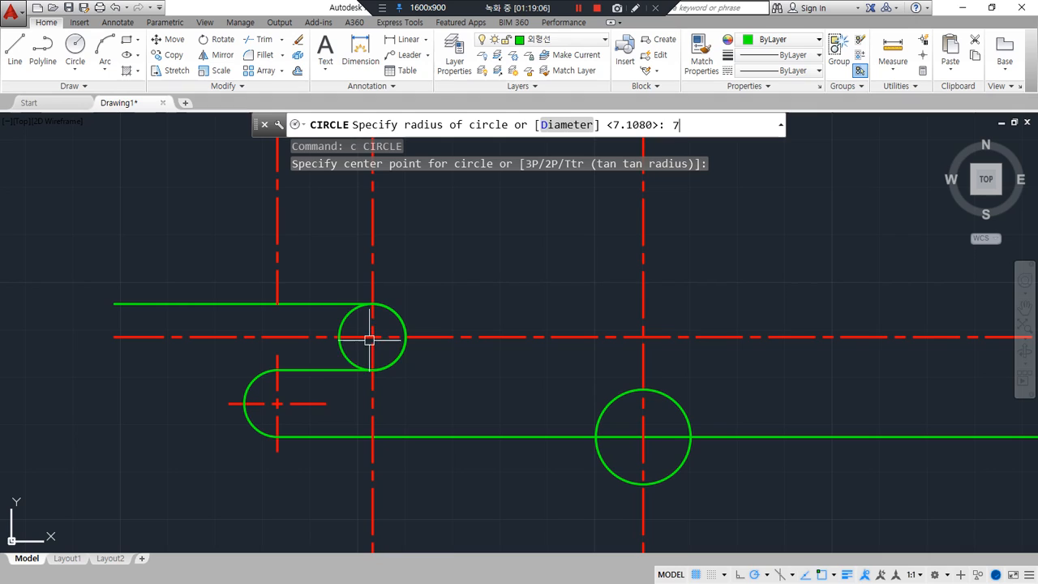
pyautogui.press('Return')
# Offset the upper helper circle 3 outward.
pyautogui.write('o')
pyautogui.press('Return')
pyautogui.write('3')
pyautogui.press('Return')
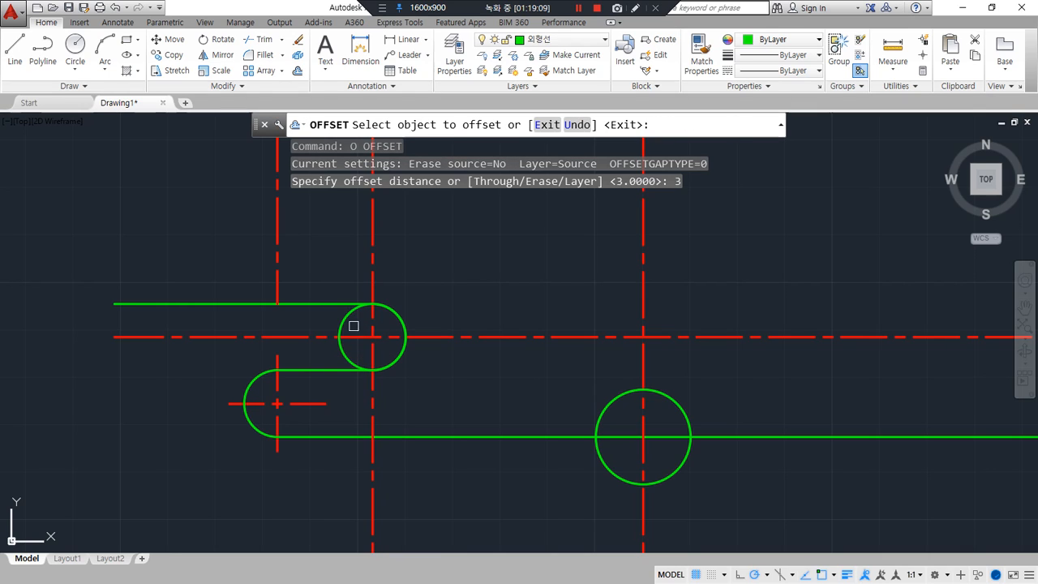
pyautogui.click(347, 318)
pyautogui.click(317, 341)
pyautogui.press('Return')
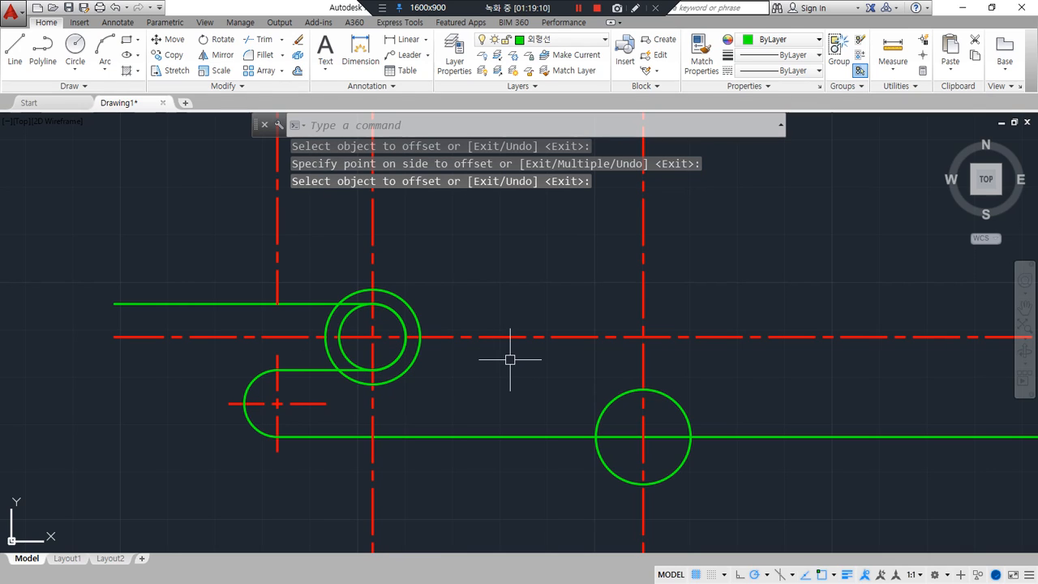
# Trim the upper horizontal centreline to the right of the outer helper circle.
pyautogui.write('tr')
pyautogui.press('Return')
pyautogui.press('Return')
pyautogui.click(694, 337)
pyautogui.click(542, 334)
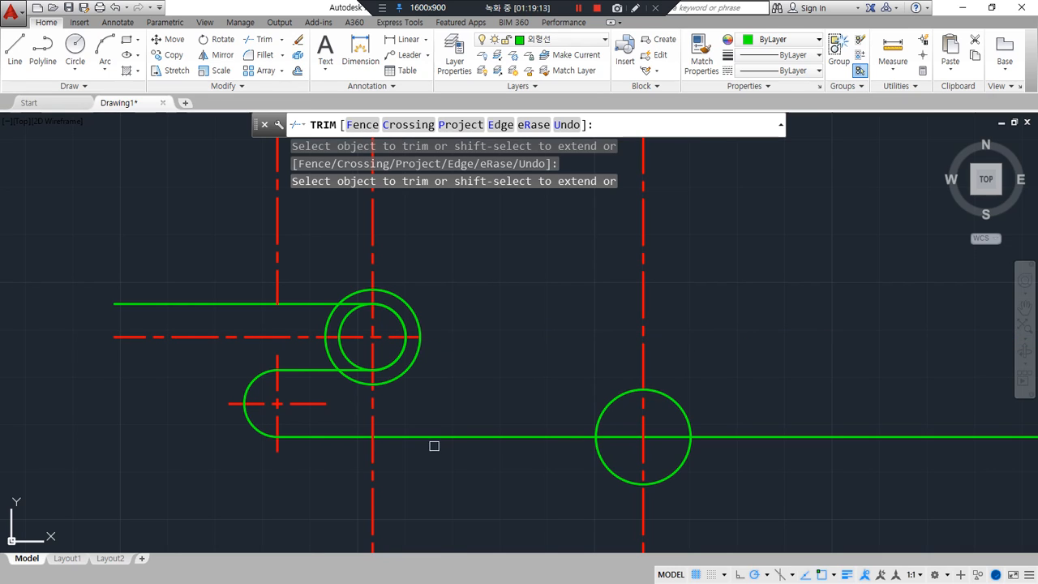
# Trim the upper end's vertical centreline below and above the outer helper circle and its horizontal centreline to the left.
pyautogui.click(378, 474)
pyautogui.click(375, 477)
pyautogui.click(367, 492)
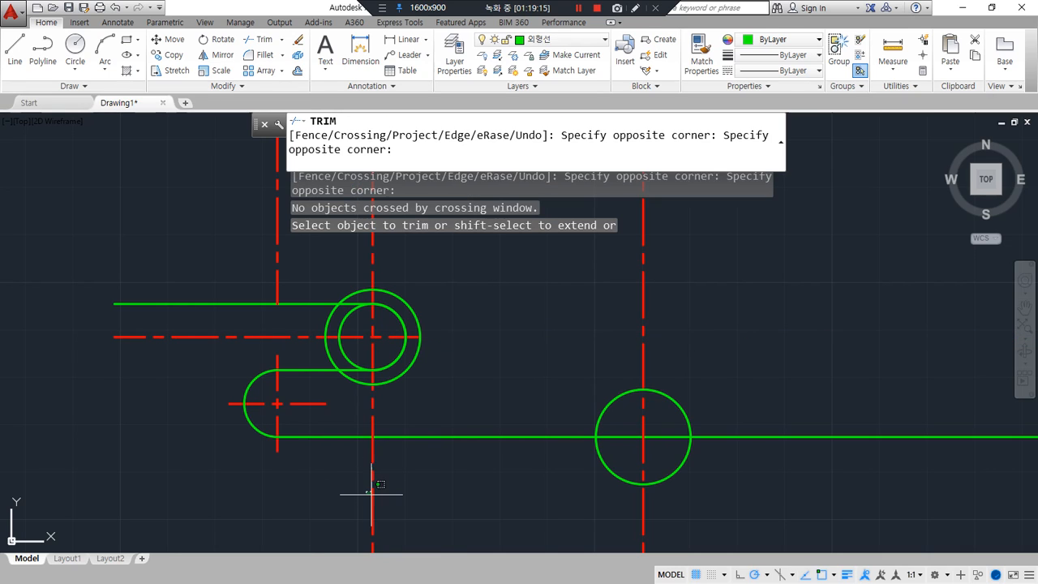
pyautogui.click(373, 495)
pyautogui.moveTo(408, 423); pyautogui.dragTo(391, 480, button='middle')
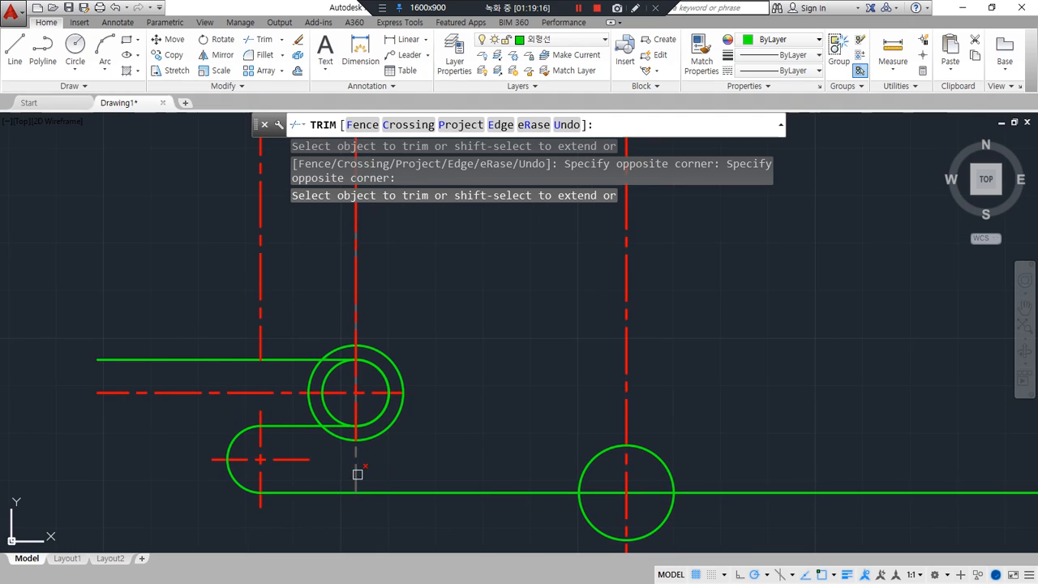
pyautogui.click(357, 474)
pyautogui.click(273, 394)
pyautogui.click(357, 311)
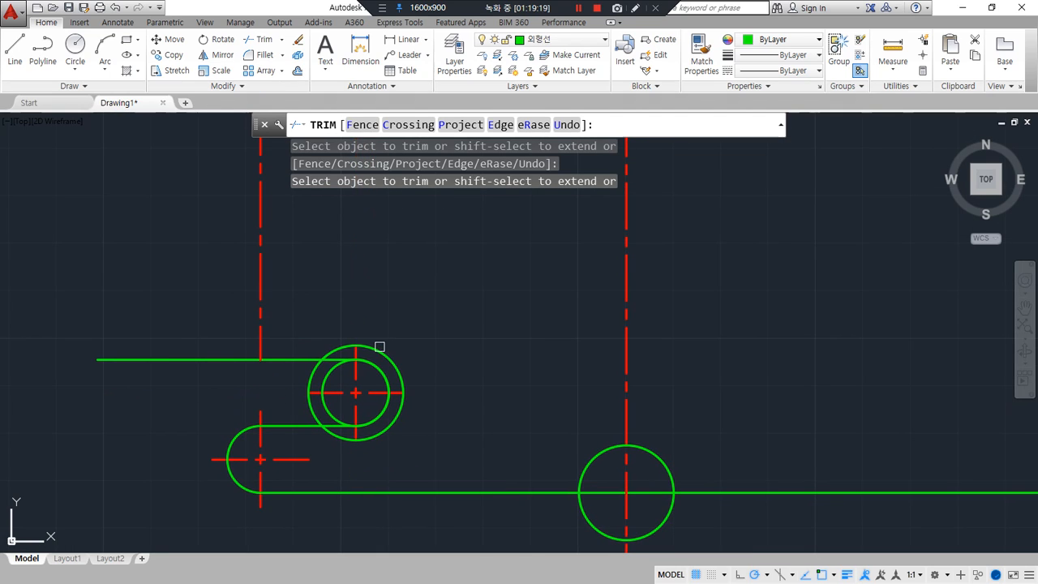
pyautogui.press('Return')
# Erase the outer and inner helper circles around the upper rounded end.
pyautogui.click(382, 347)
pyautogui.write('e')
pyautogui.press('Return')
pyautogui.moveTo(516, 395); pyautogui.dragTo(518, 364, button='middle')
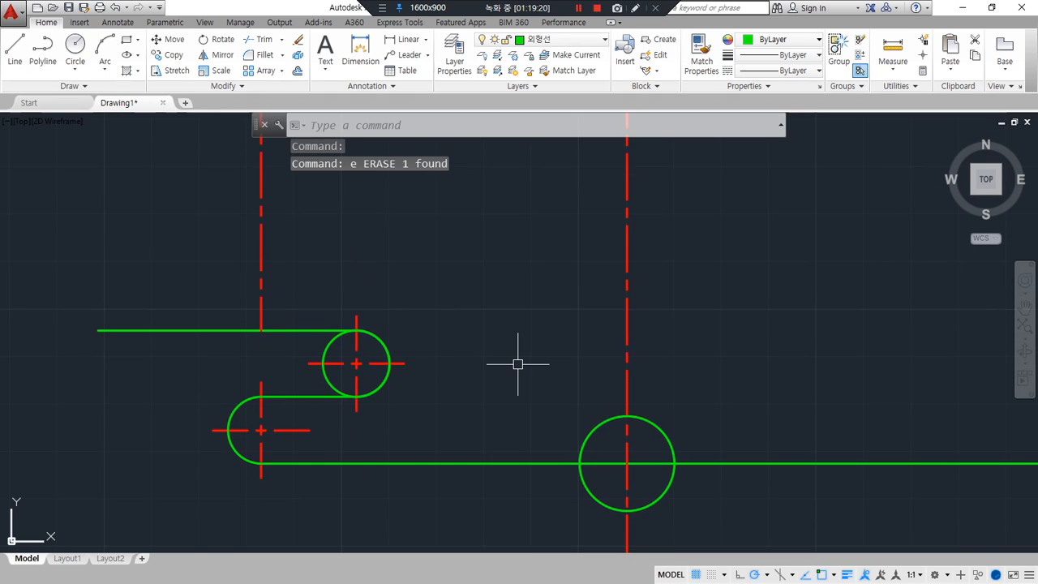
pyautogui.write('t')
pyautogui.press('Escape')
pyautogui.click(325, 378)
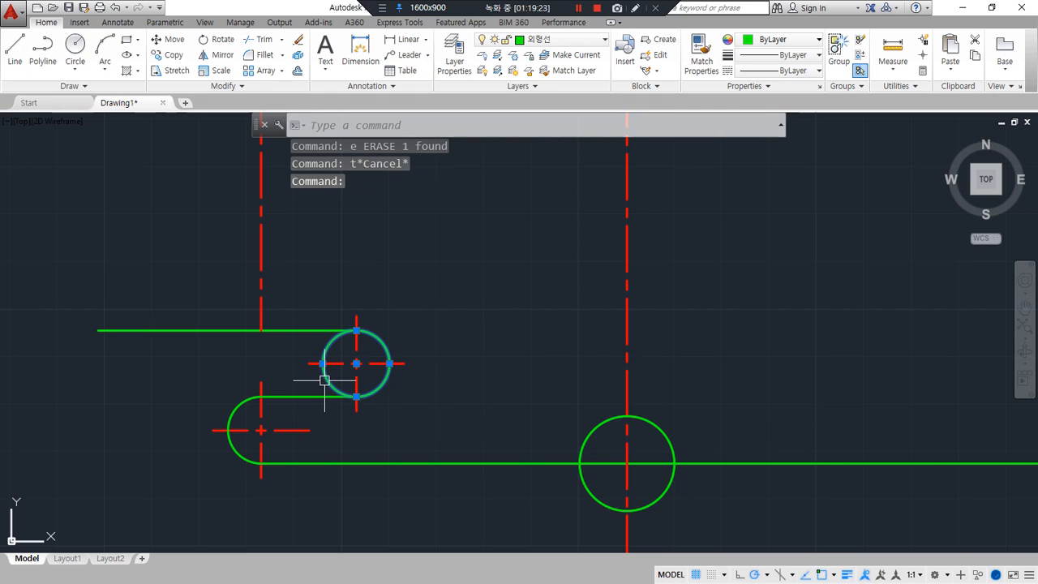
pyautogui.write('e')
pyautogui.press('Return')
pyautogui.moveTo(547, 450); pyautogui.dragTo(471, 471, button='middle')
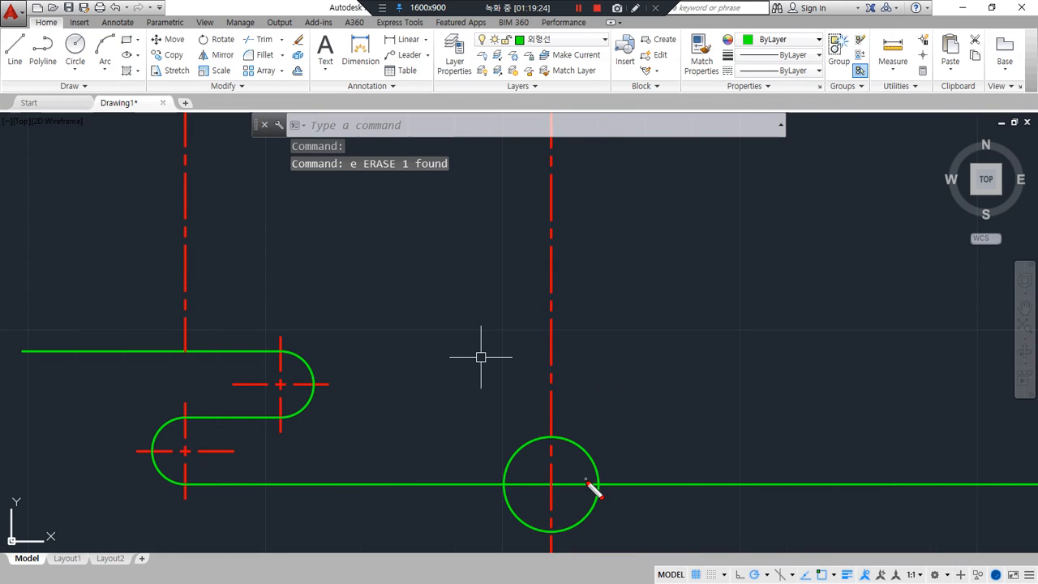
pyautogui.moveTo(642, 488); pyautogui.dragTo(689, 341)
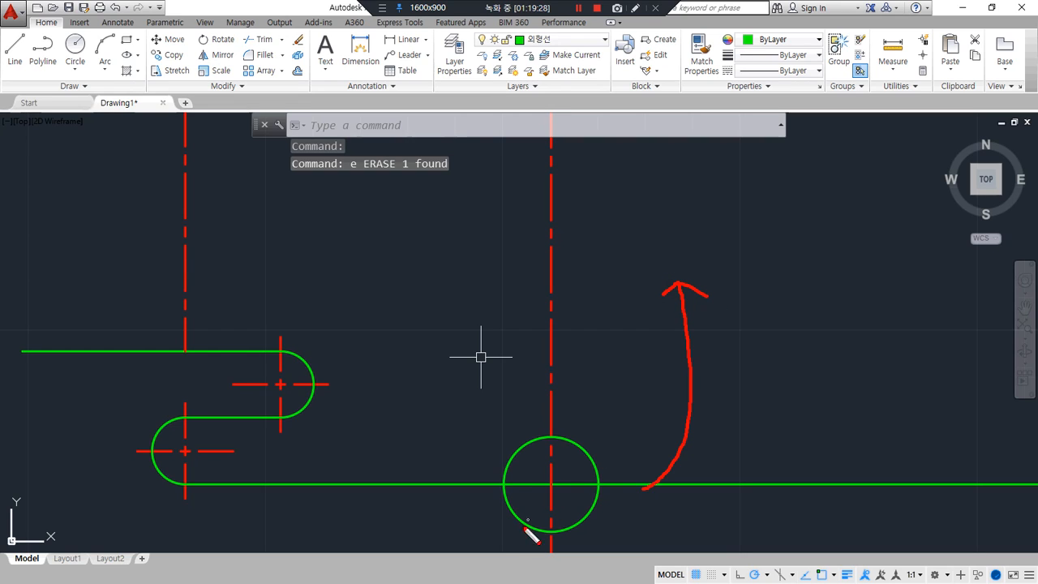
pyautogui.moveTo(498, 534)
pyautogui.mouseDown()
pyautogui.moveTo(540, 420)
pyautogui.moveTo(572, 500)
pyautogui.mouseUp()
pyautogui.moveTo(650, 449); pyautogui.dragTo(661, 259)
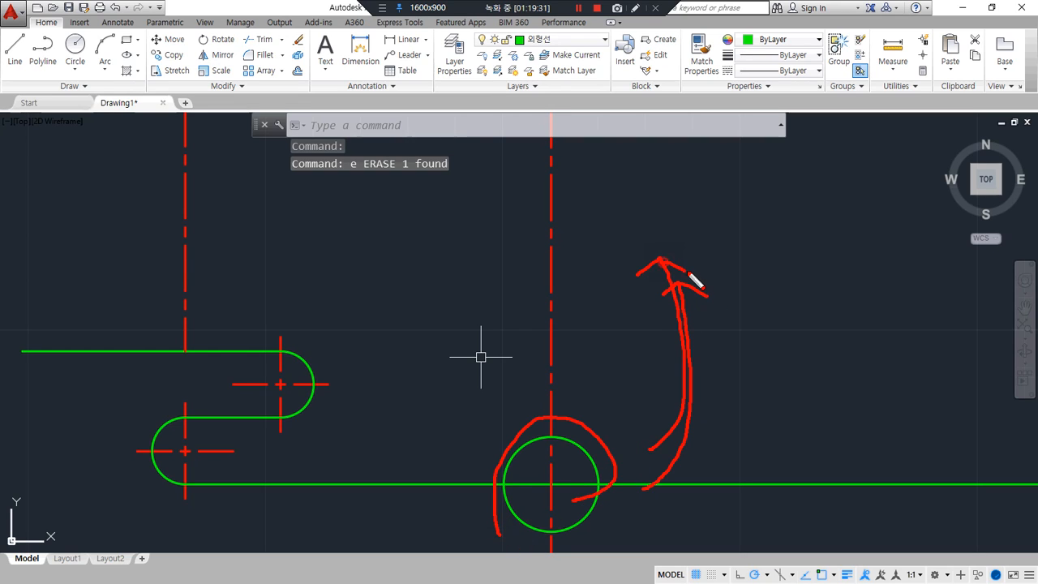
# Offset the bottom horizontal line 61 upward.
pyautogui.write('o')
pyautogui.press('Return')
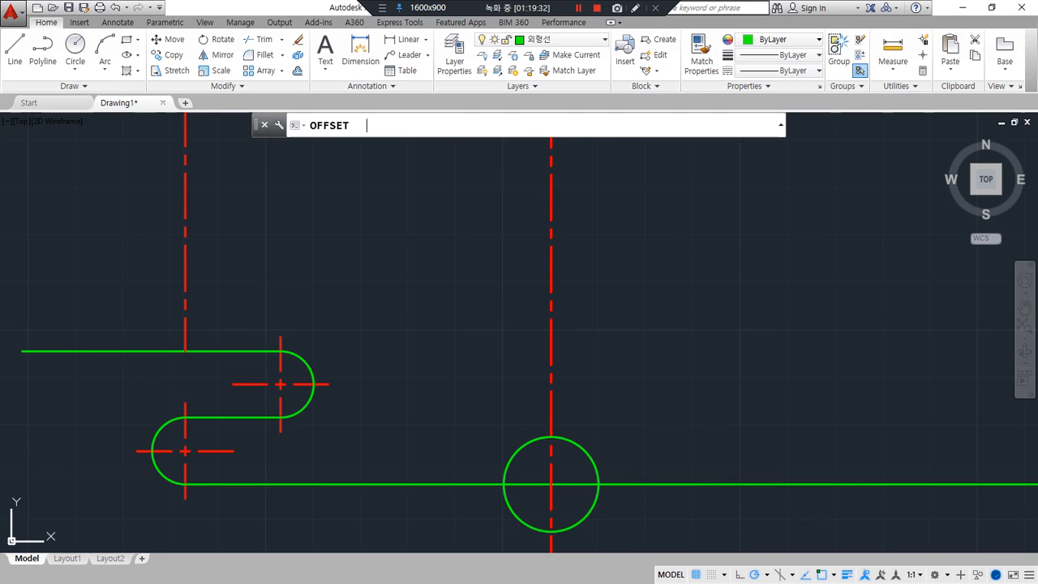
pyautogui.write('61')
pyautogui.press('Return')
pyautogui.click(654, 485)
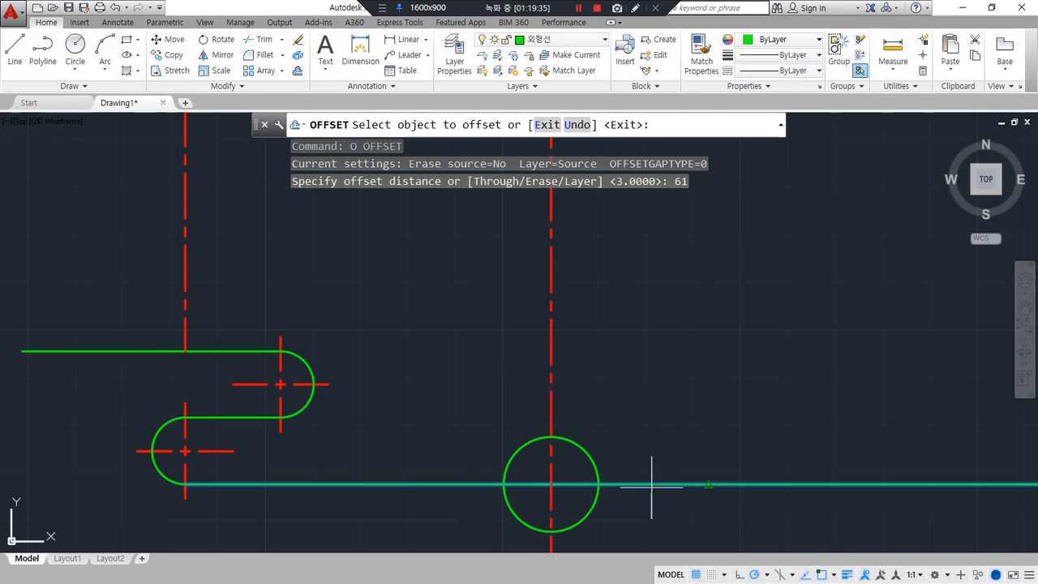
pyautogui.click(665, 331)
pyautogui.press('Return')
# Match the new upper horizontal line to the vertical centreline's properties.
pyautogui.moveTo(627, 320); pyautogui.dragTo(595, 382, button='middle')
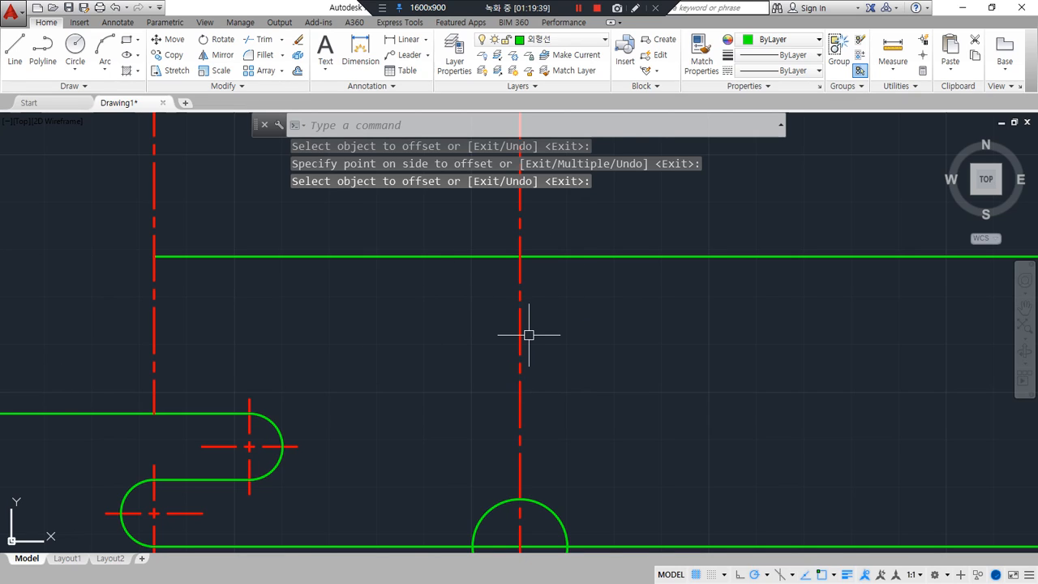
pyautogui.write('ma')
pyautogui.press('Return')
pyautogui.click(520, 274)
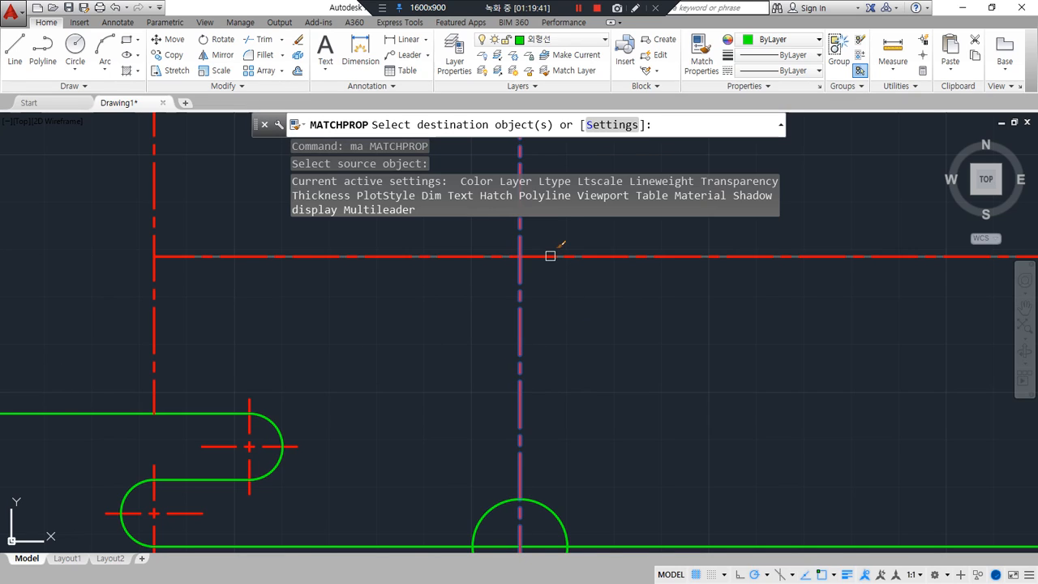
pyautogui.click(550, 256)
pyautogui.press('Return')
# Offset the circle on the bottom line 3 outward as a helper circle.
pyautogui.moveTo(519, 447); pyautogui.dragTo(495, 361, button='middle')
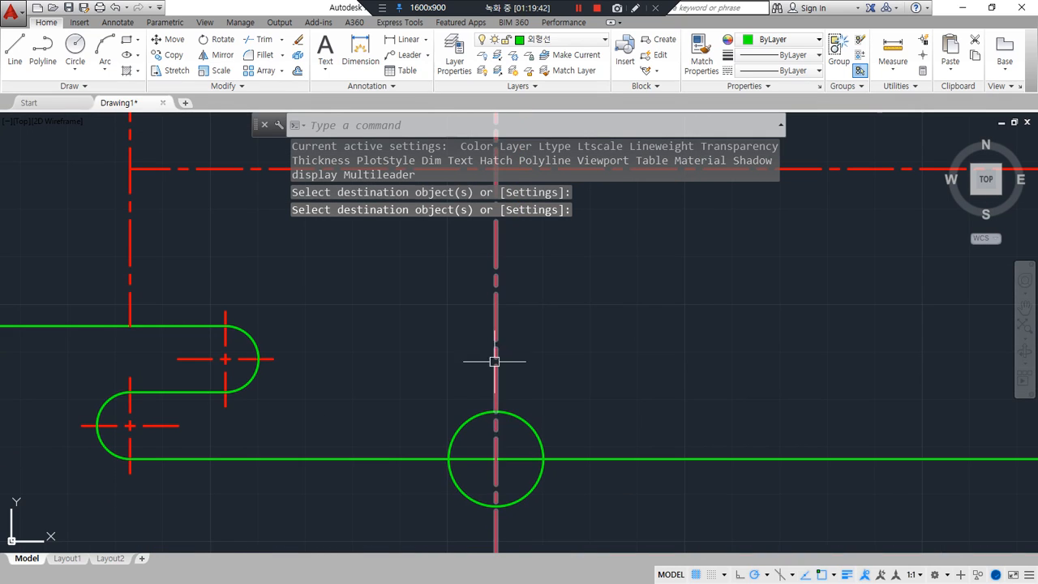
pyautogui.write('o')
pyautogui.press('Return')
pyautogui.write('3')
pyautogui.press('Return')
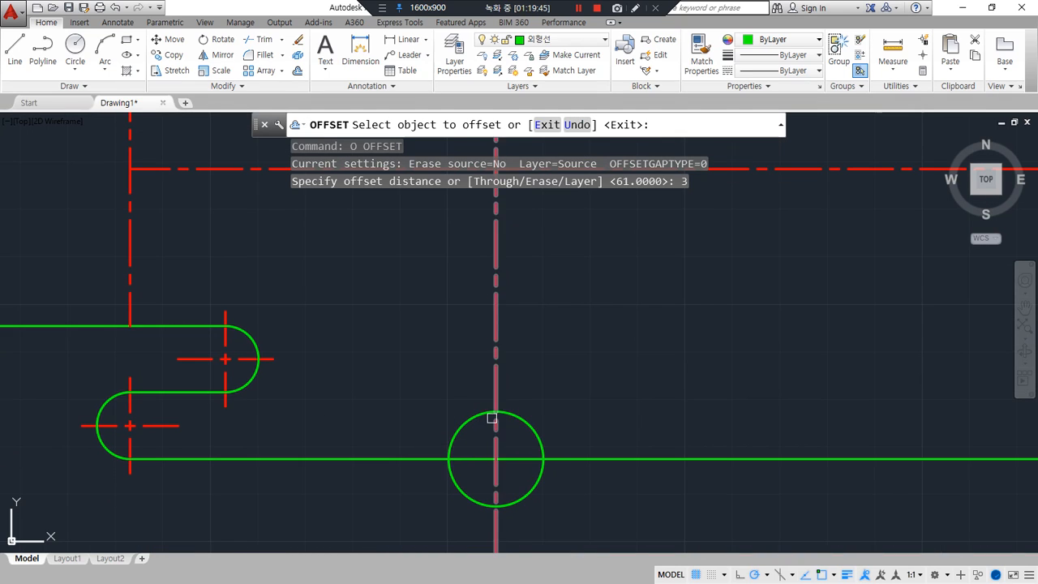
pyautogui.click(492, 418)
pyautogui.click(539, 391)
pyautogui.write('tr')
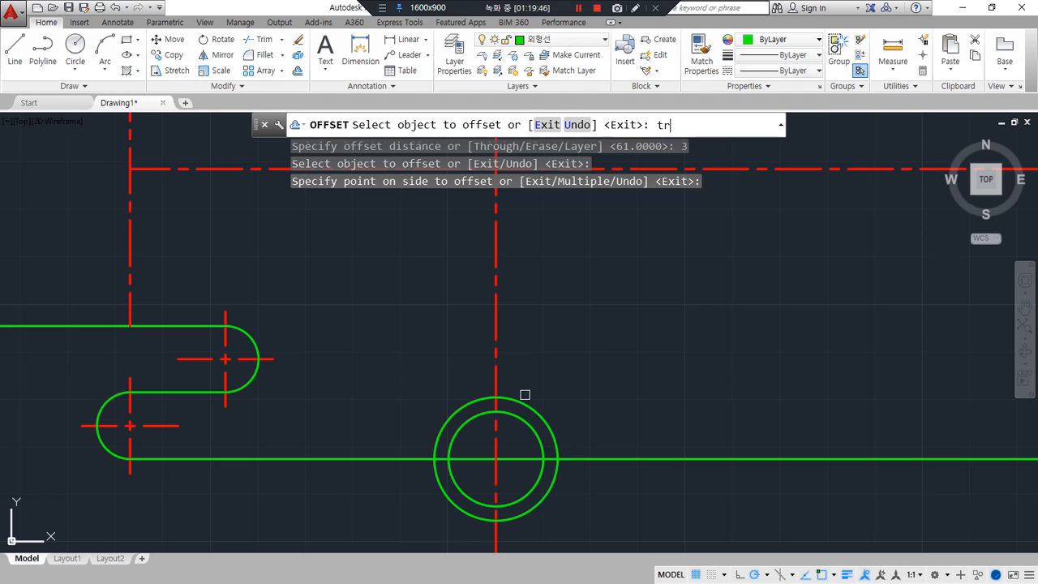
pyautogui.press('Return')
pyautogui.press('Escape')
# Trim the vertical centreline above and below the outer helper circle and the horizontal line in the inner circle's left half.
pyautogui.write('tr')
pyautogui.press('Return')
pyautogui.press('Return')
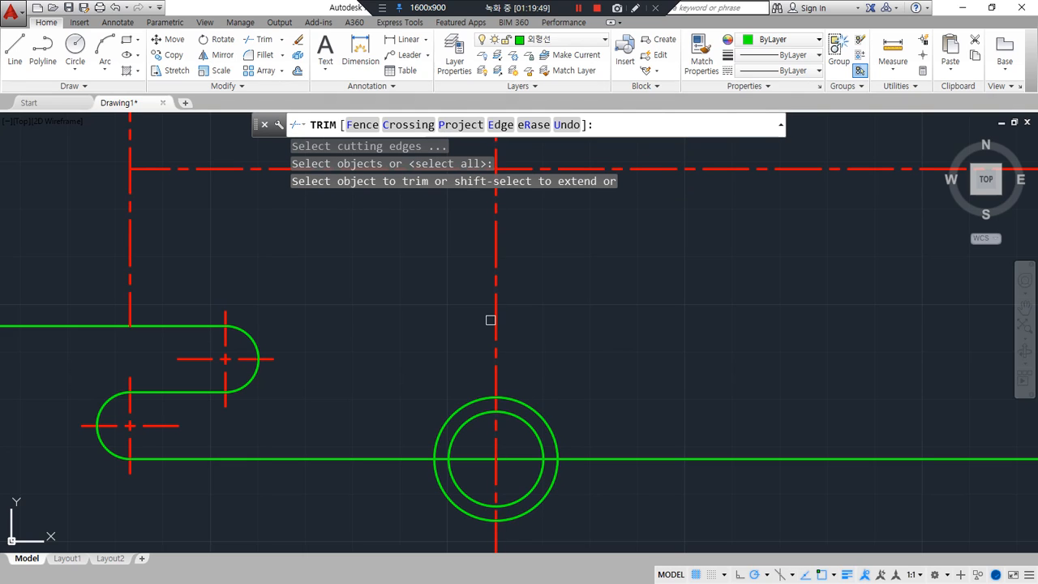
pyautogui.click(496, 321)
pyautogui.click(495, 546)
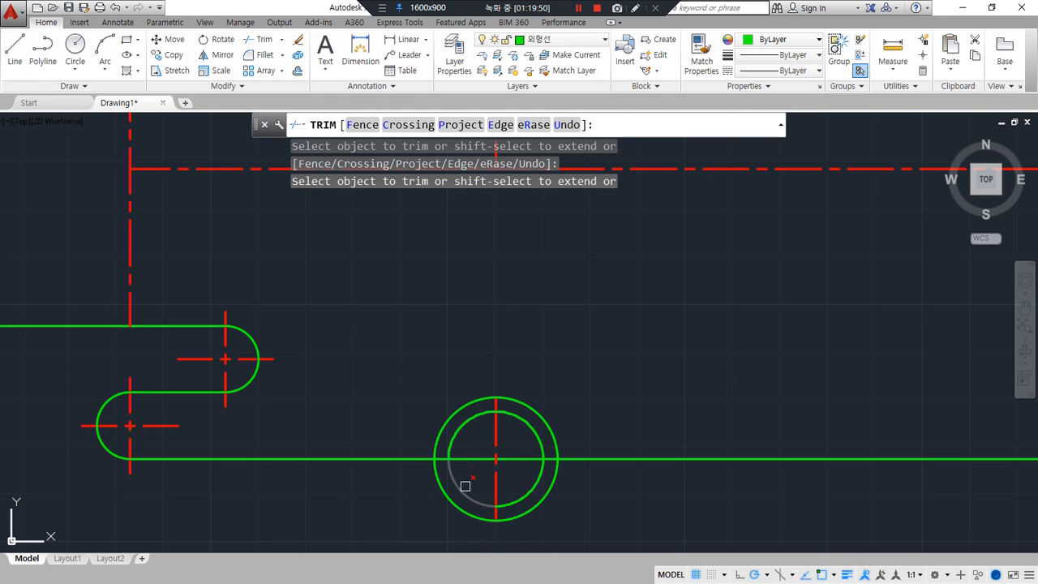
pyautogui.scroll(4, 463, 471)
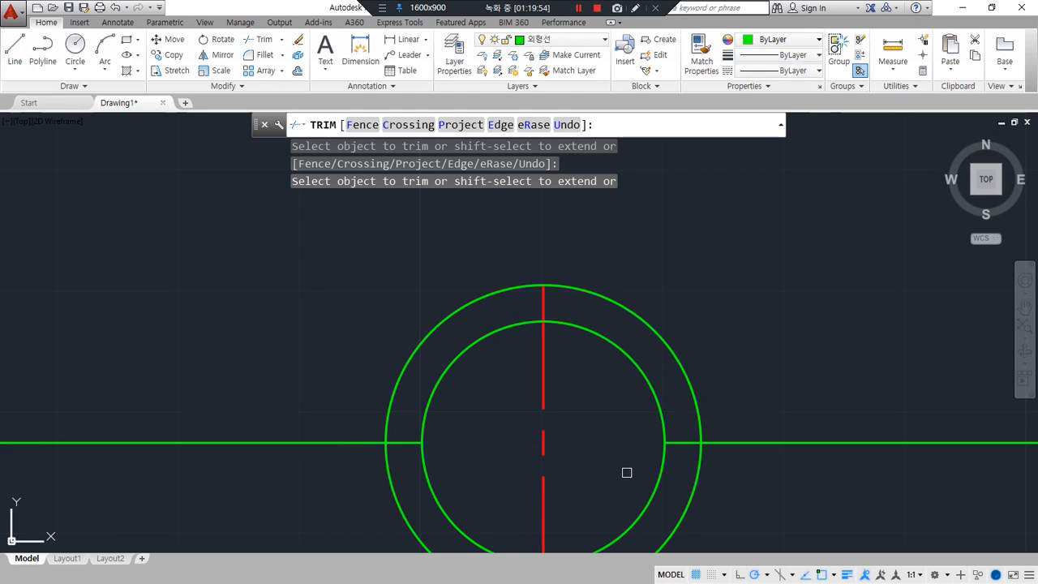
pyautogui.hotkey('ctrl', 'z')
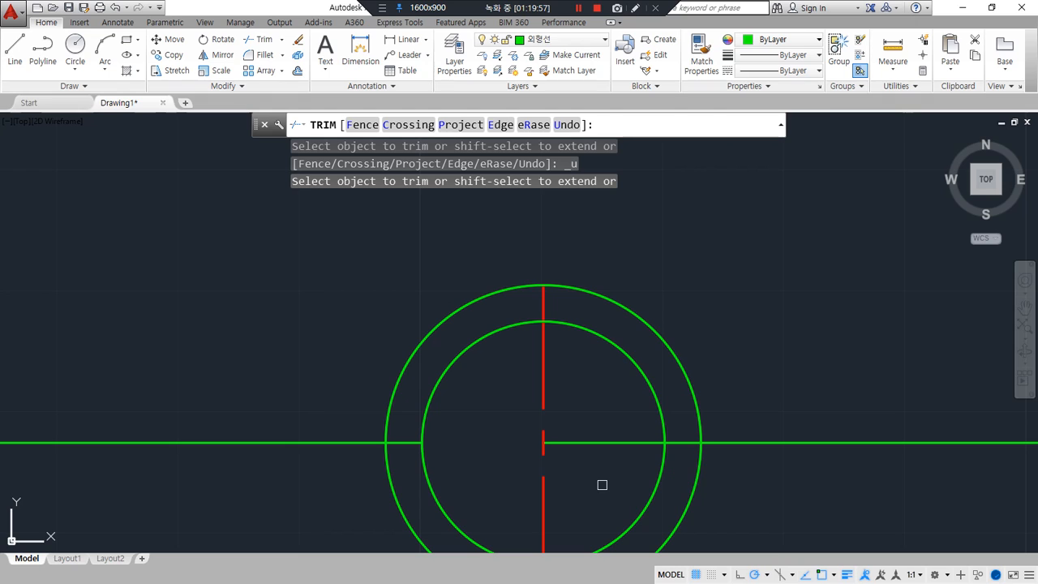
pyautogui.scroll(-2, 601, 469)
pyautogui.press('Return')
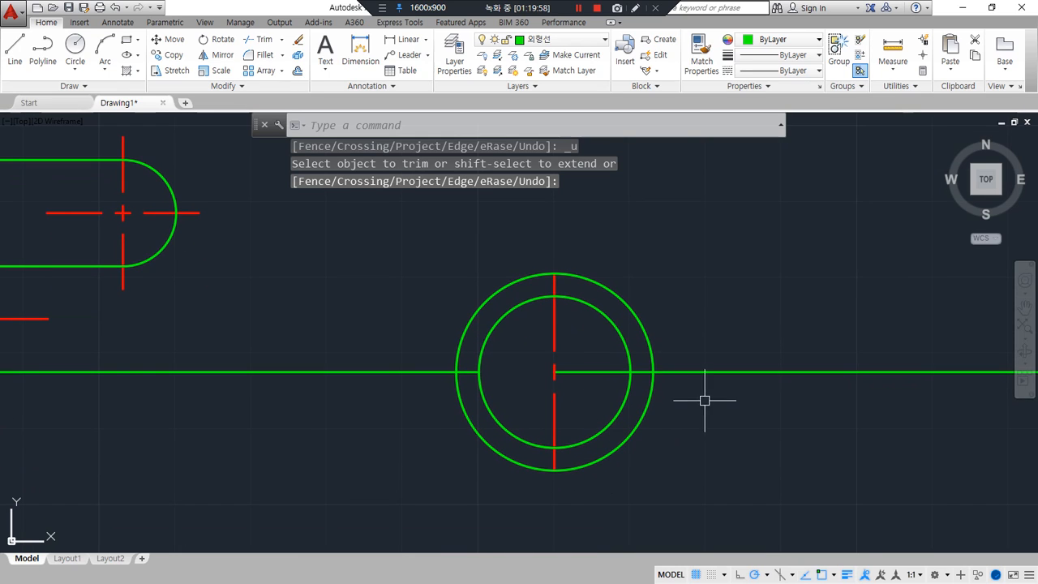
# Trim the bottom line to the right of the outer helper circle and erase that helper circle.
pyautogui.press('space')
pyautogui.press('Return')
pyautogui.click(732, 371)
pyautogui.press('Escape')
pyautogui.click(617, 449)
pyautogui.write('e')
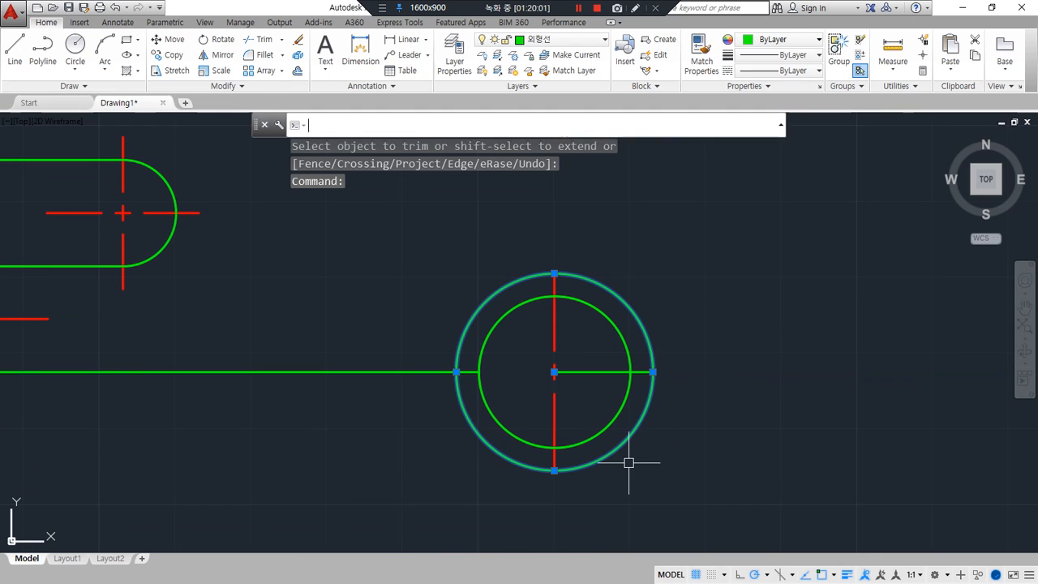
pyautogui.press('Return')
# Match the short horizontal line inside the circle to the vertical centreline's properties.
pyautogui.write('ma')
pyautogui.press('Return')
pyautogui.click(557, 417)
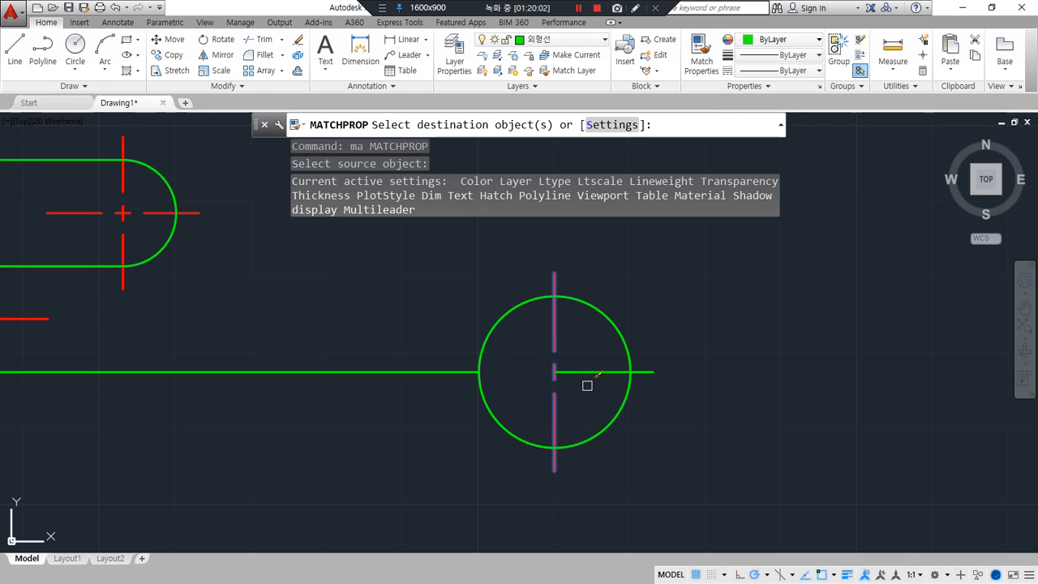
pyautogui.click(593, 372)
pyautogui.press('Return')
# Extend the circle's horizontal centreline leftward to the circle's edge.
pyautogui.write('ex')
pyautogui.press('Return')
pyautogui.press('Return')
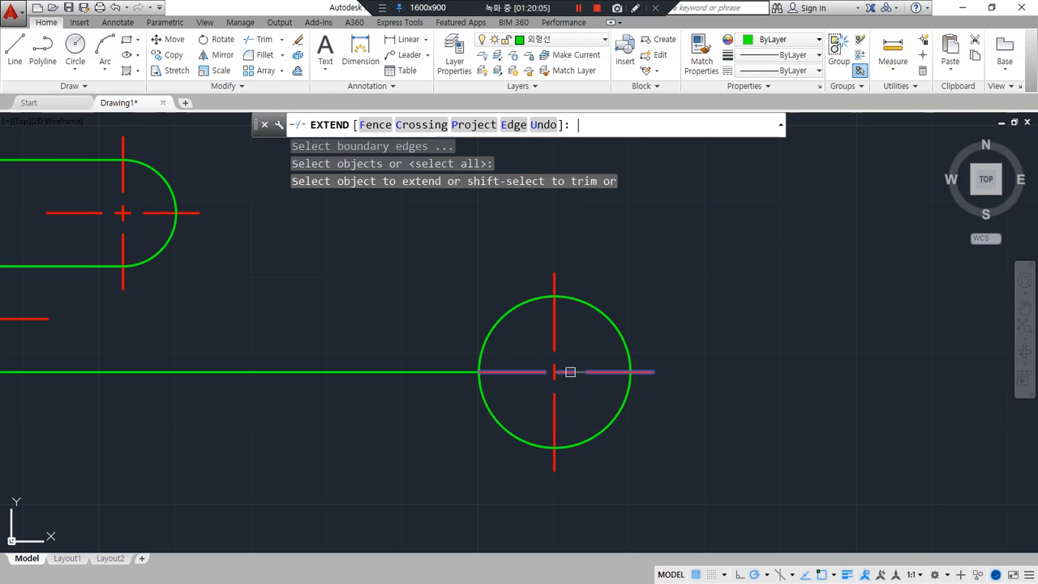
pyautogui.click(563, 372)
pyautogui.press('Return')
# Erase the leftover vertical centreline above the circle.
pyautogui.scroll(-2, 516, 370)
pyautogui.scroll(-2, 484, 354)
pyautogui.moveTo(484, 353); pyautogui.dragTo(485, 464, button='middle')
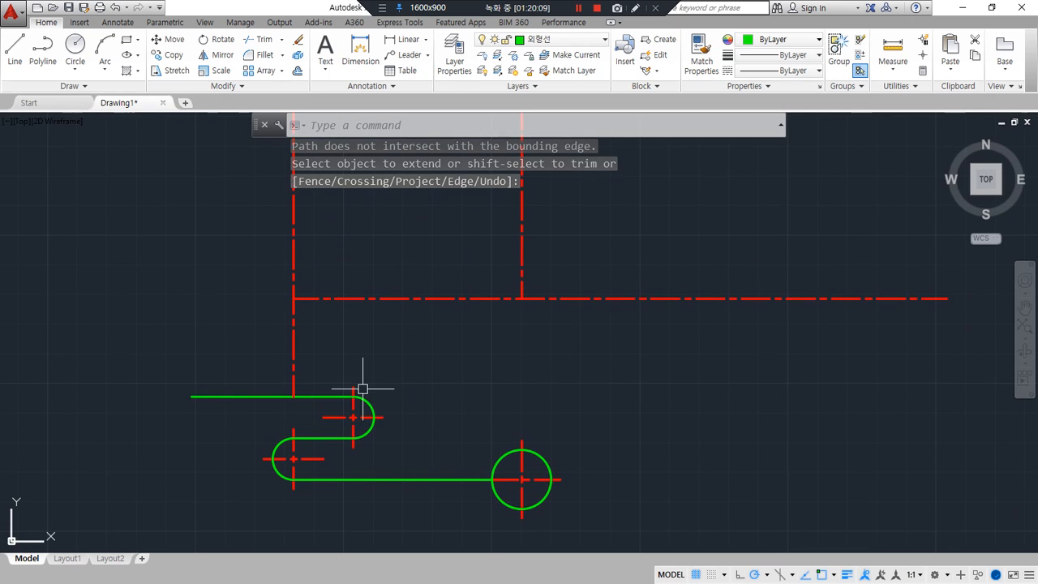
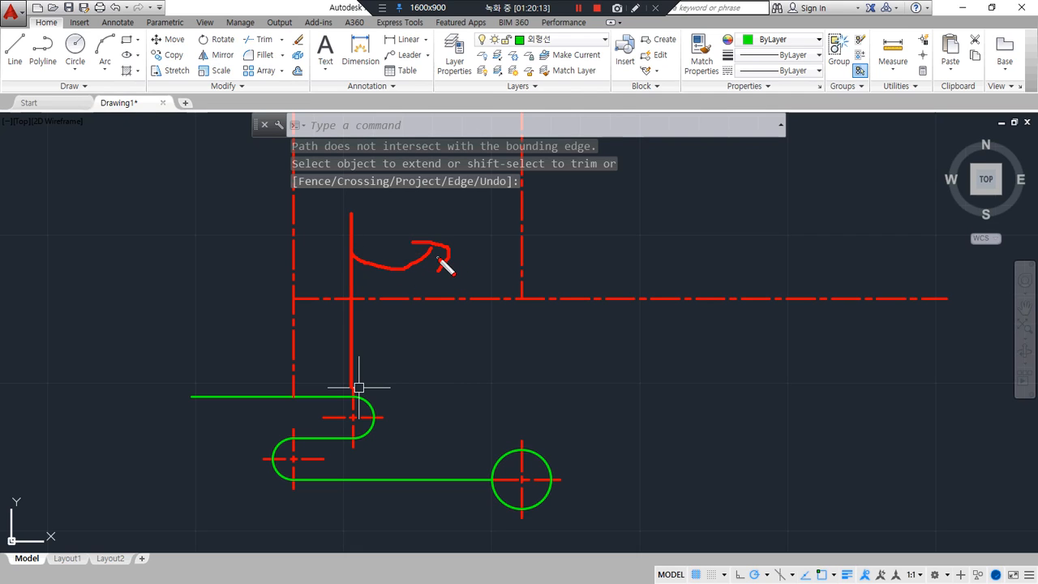
pyautogui.press('Escape')
pyautogui.click(522, 259)
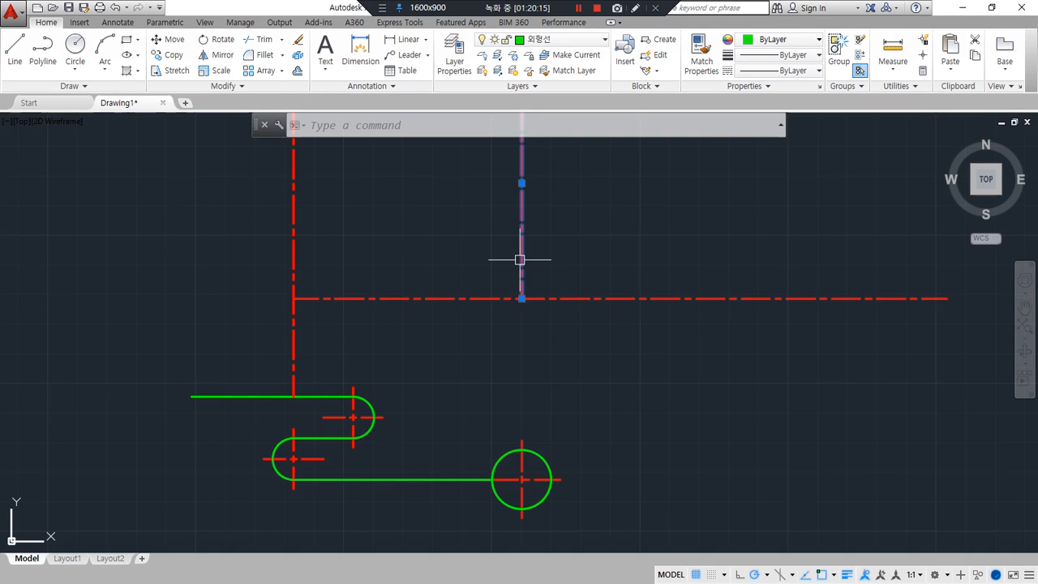
pyautogui.write('e')
pyautogui.press('Return')
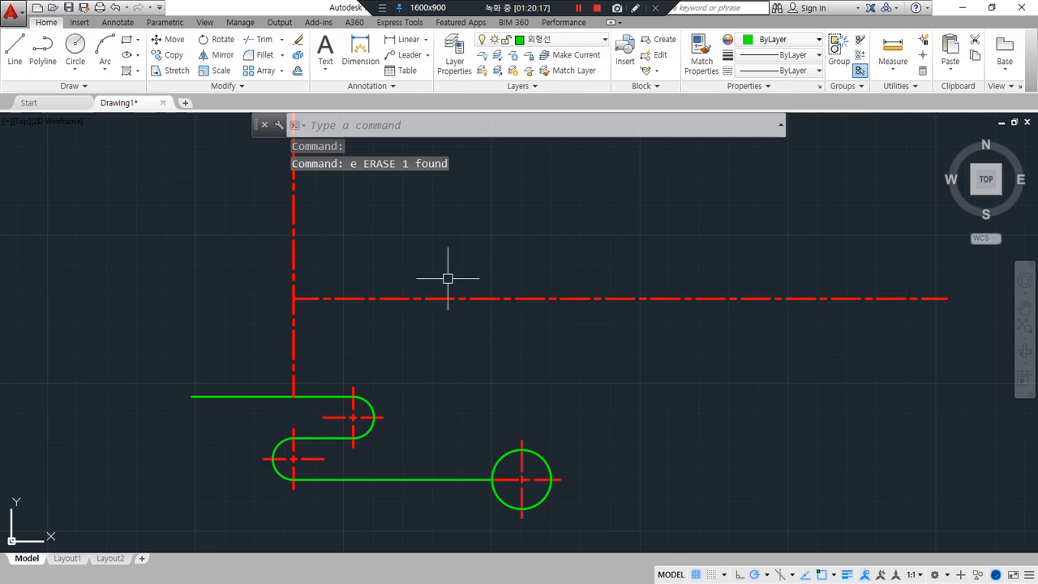
# Offset the long vertical centreline at the lower rounded end 20 to the right.
pyautogui.write('o')
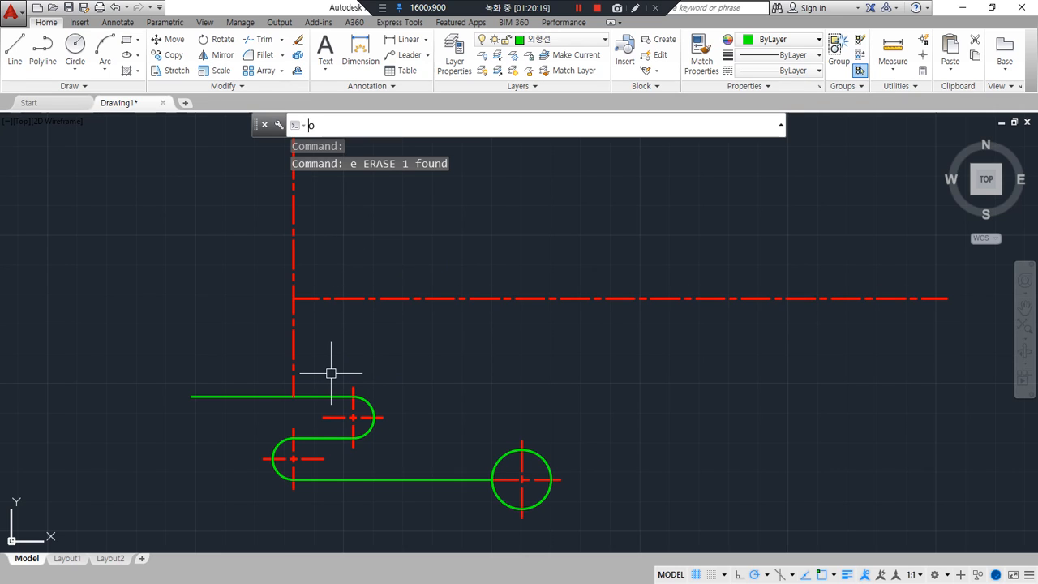
pyautogui.press('Return')
pyautogui.write('20')
pyautogui.press('Return')
pyautogui.click(293, 361)
pyautogui.click(361, 370)
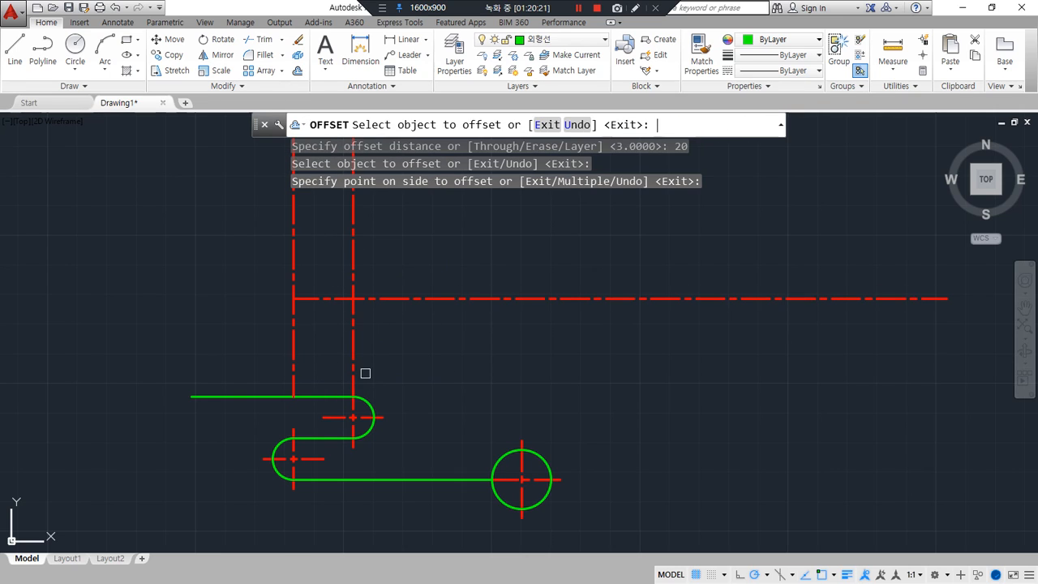
pyautogui.press('Return')
# Erase the original long vertical centreline above the lower rounded end.
pyautogui.click(301, 347)
pyautogui.click(258, 327)
pyautogui.write('e')
pyautogui.press('Return')
# Offset the long vertical centreline through the upper rounded end 32 to the right.
pyautogui.click(354, 353)
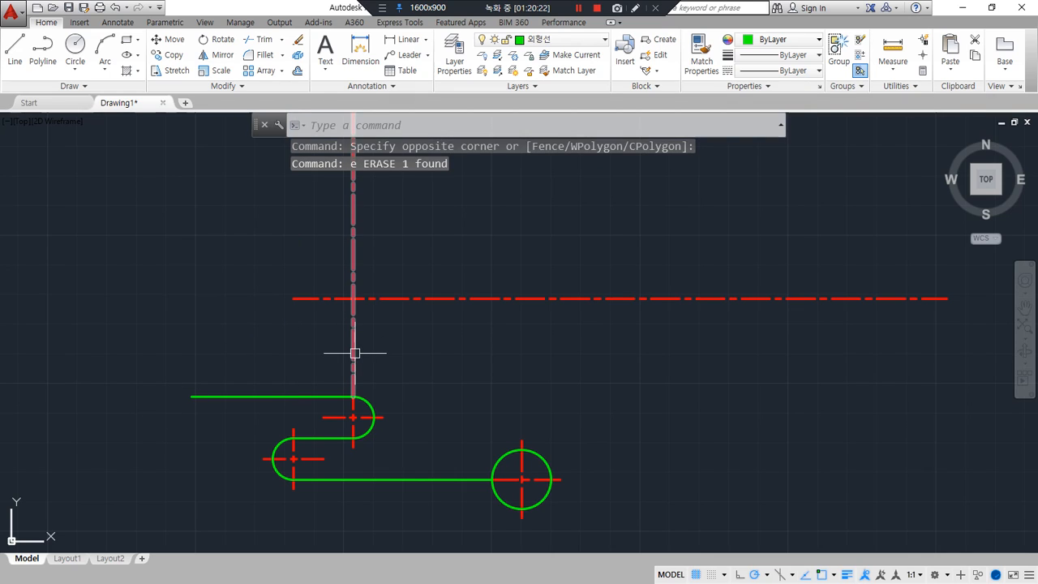
pyautogui.write('o')
pyautogui.press('Return')
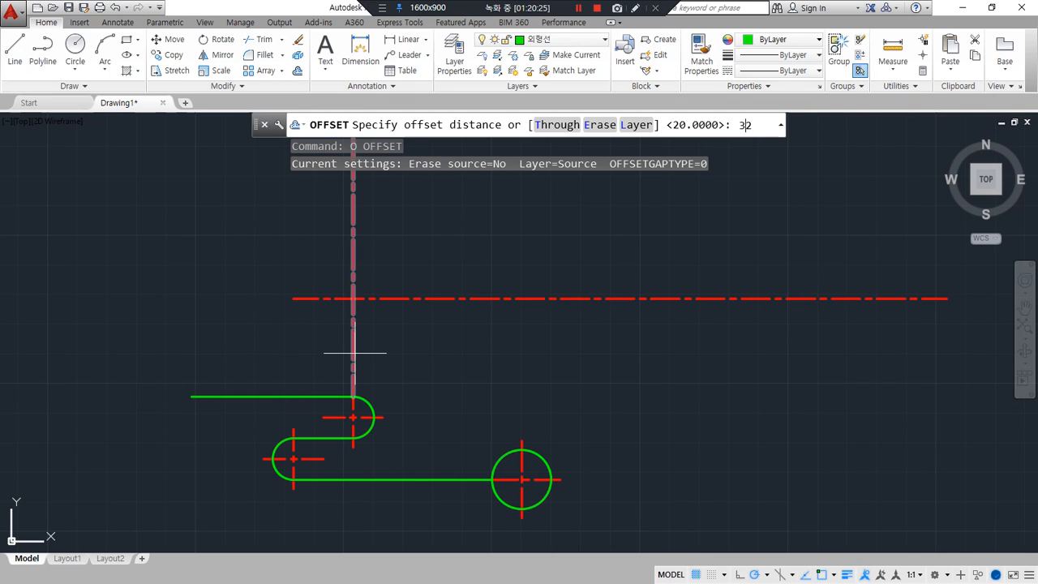
pyautogui.press('Return')
pyautogui.click(348, 343)
pyautogui.click(352, 344)
pyautogui.click(471, 341)
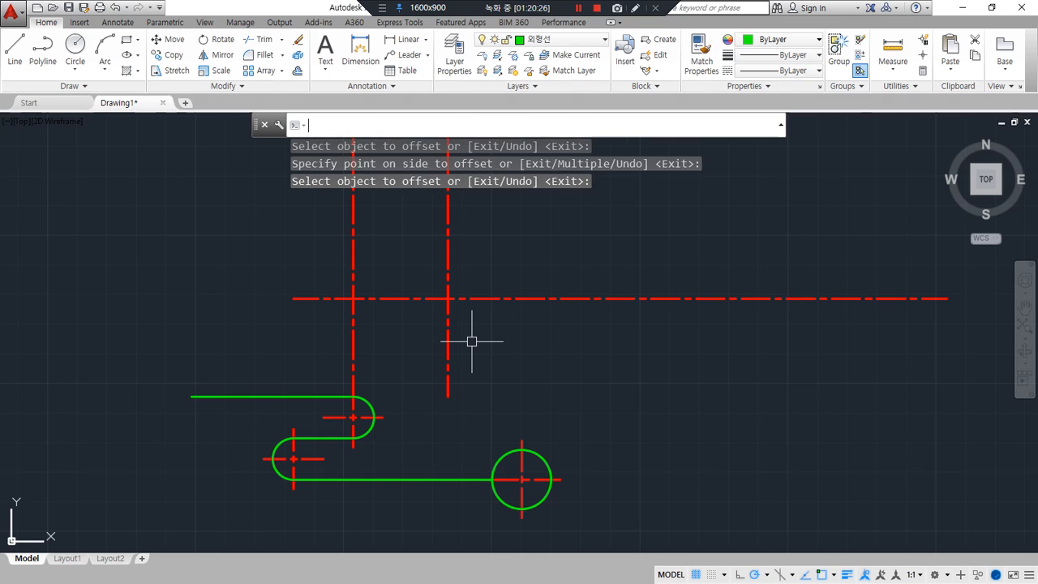
# Offset the newest vertical centreline 35 to the right.
pyautogui.press('Return')
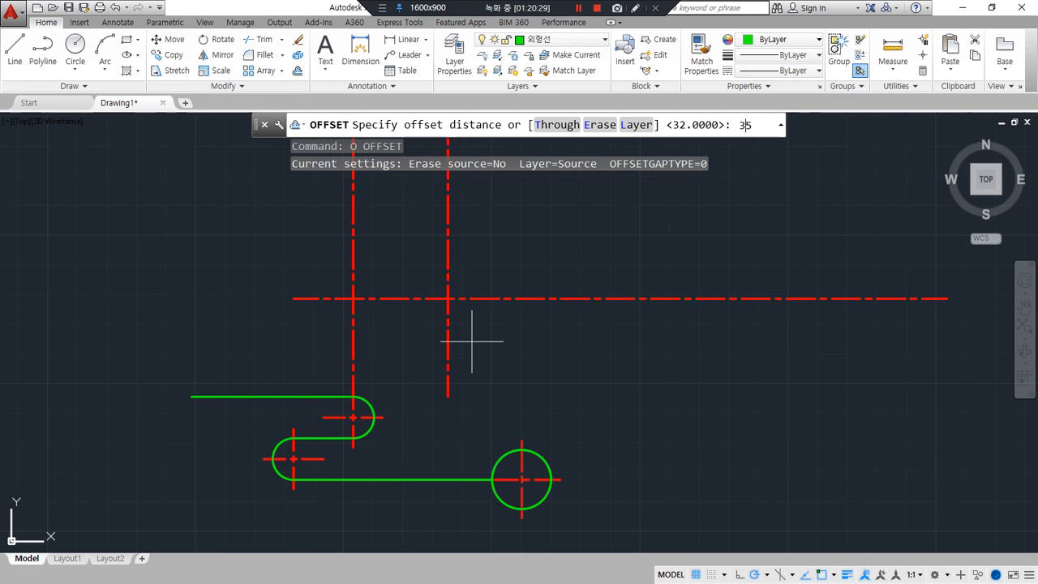
pyautogui.press('Return')
pyautogui.click(446, 335)
pyautogui.click(568, 351)
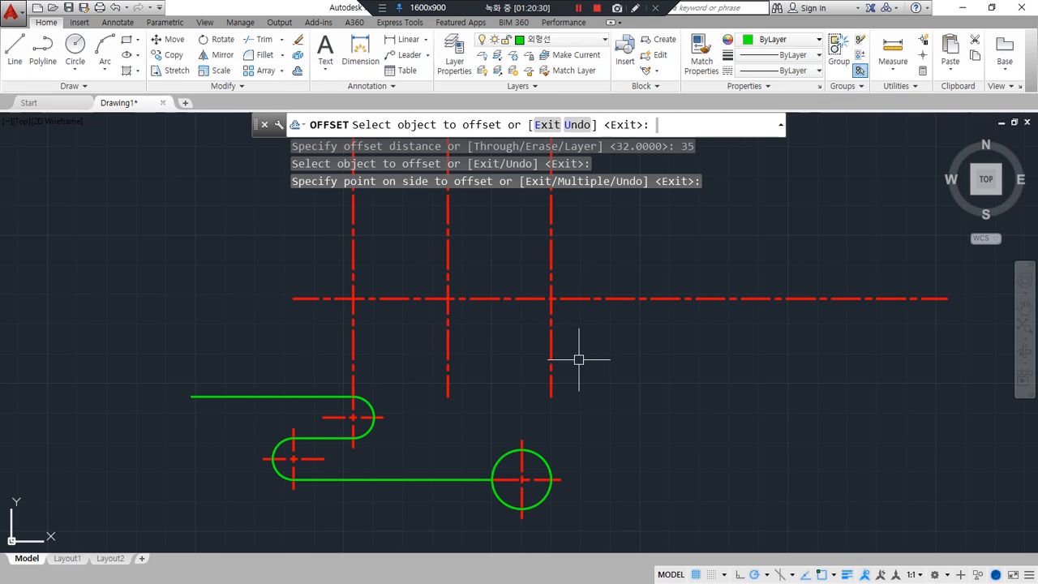
pyautogui.press('Return')
# Draw a circle of radius 10 where the rightmost vertical centreline crosses the long horizontal centreline.
pyautogui.write('c')
pyautogui.press('Return')
pyautogui.click(552, 299)
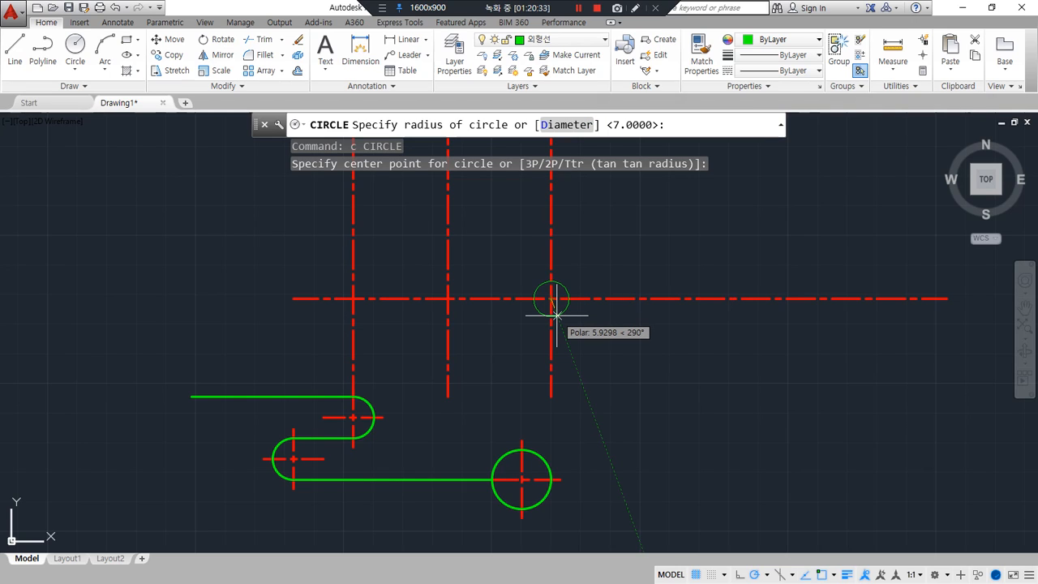
pyautogui.write('10')
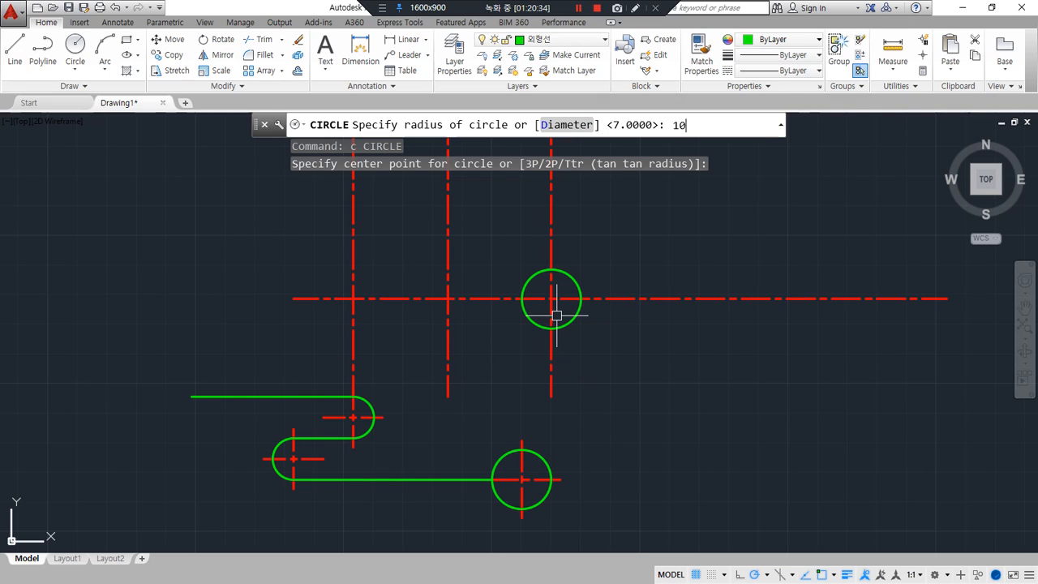
pyautogui.press('Return')
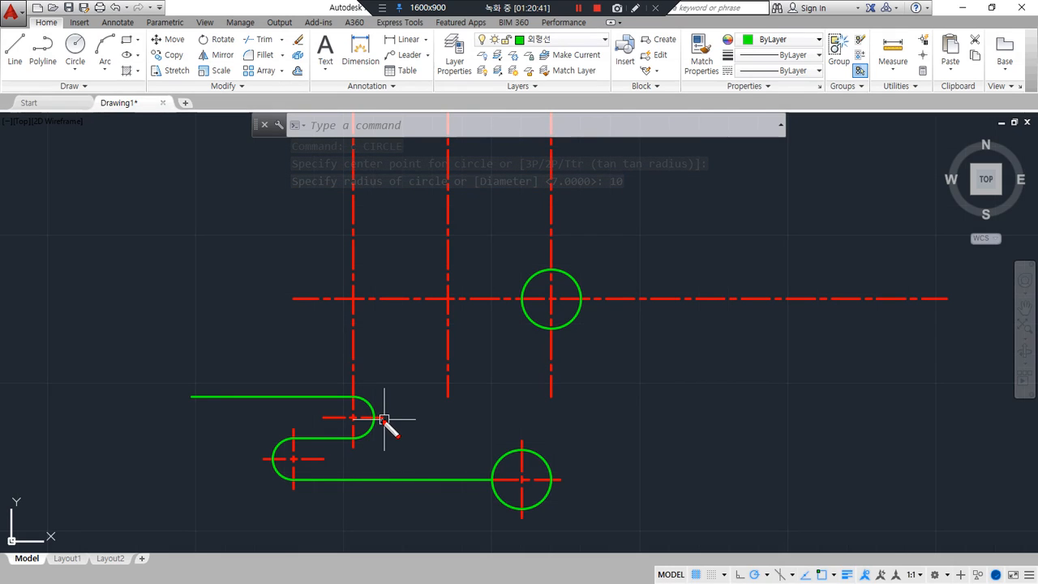
# Draw a horizontal line rightward from the right end of the upper rounded end's horizontal centreline.
pyautogui.moveTo(384, 419); pyautogui.dragTo(638, 420)
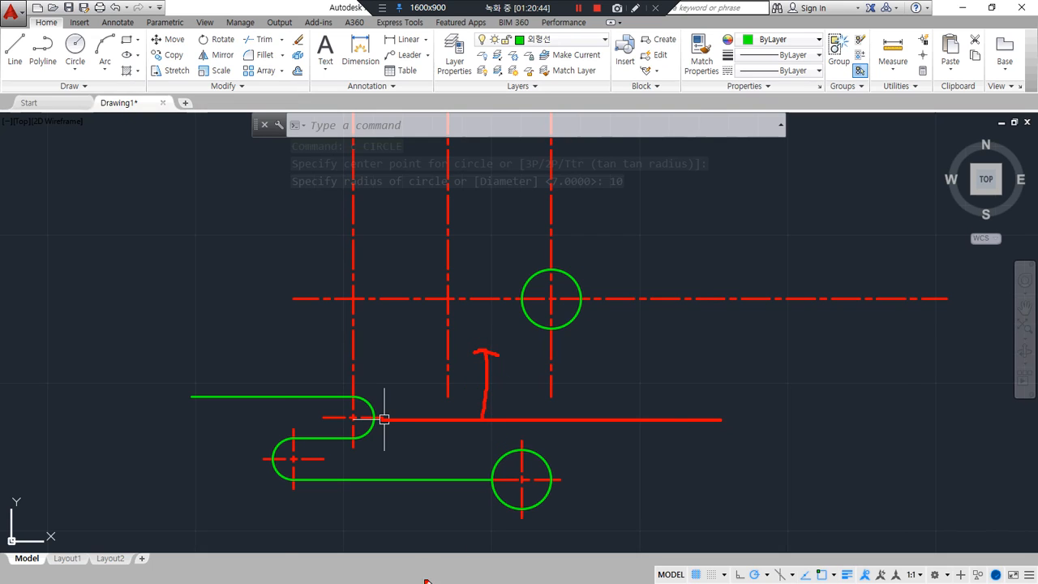
pyautogui.write('l')
pyautogui.press('Return')
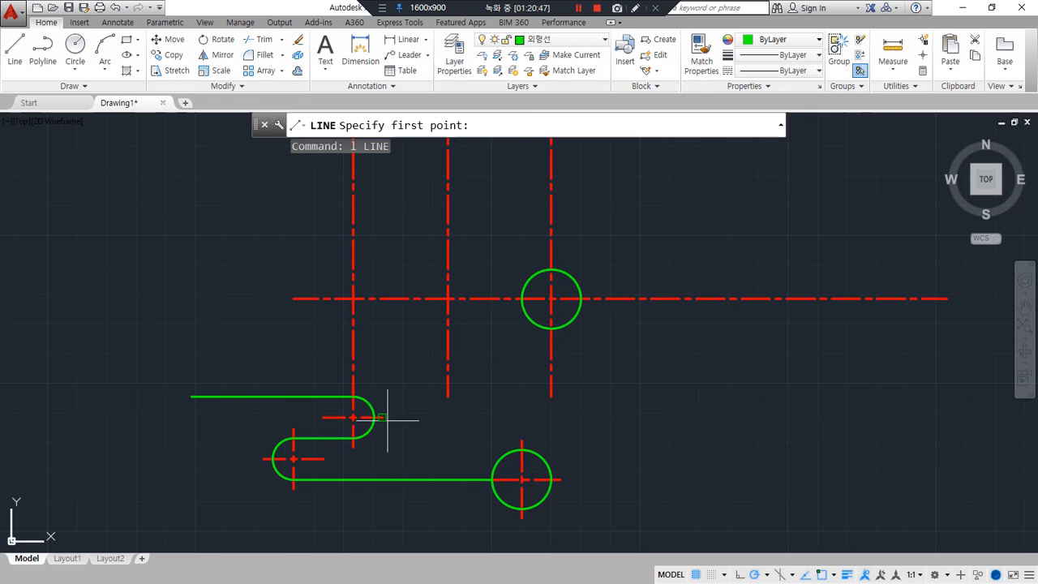
pyautogui.click(387, 418)
pyautogui.click(547, 417)
pyautogui.press('Return')
# Match the new horizontal line to the middle vertical centreline's properties.
pyautogui.write('m')
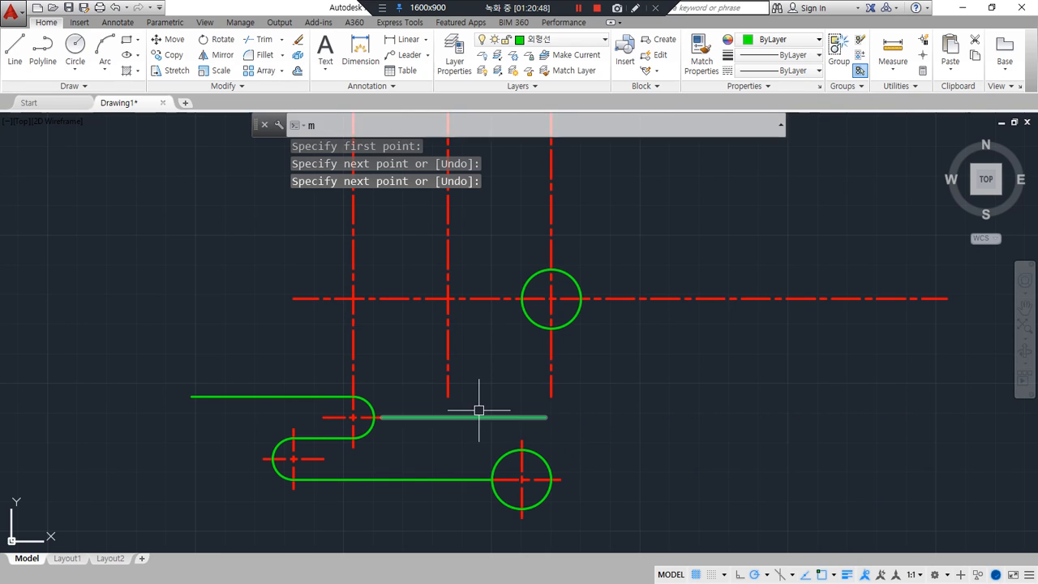
pyautogui.write('a')
pyautogui.press('Return')
pyautogui.click(448, 387)
pyautogui.click(449, 417)
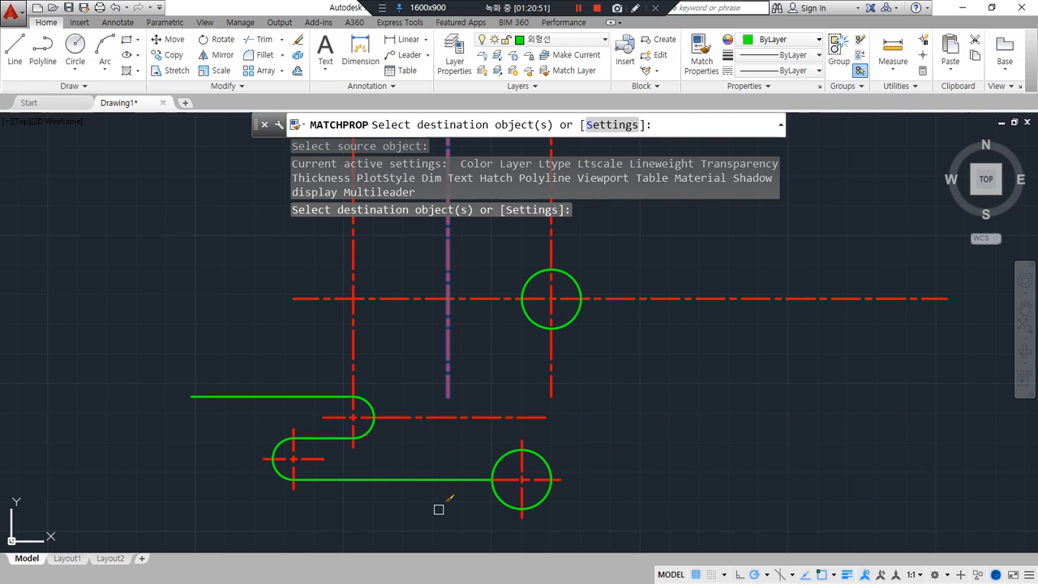
pyautogui.press('Return')
# Offset the newest horizontal centreline, extending from the upper rounded end, 15 upward.
pyautogui.write('o')
pyautogui.press('Return')
pyautogui.write('11')
pyautogui.press('Return')
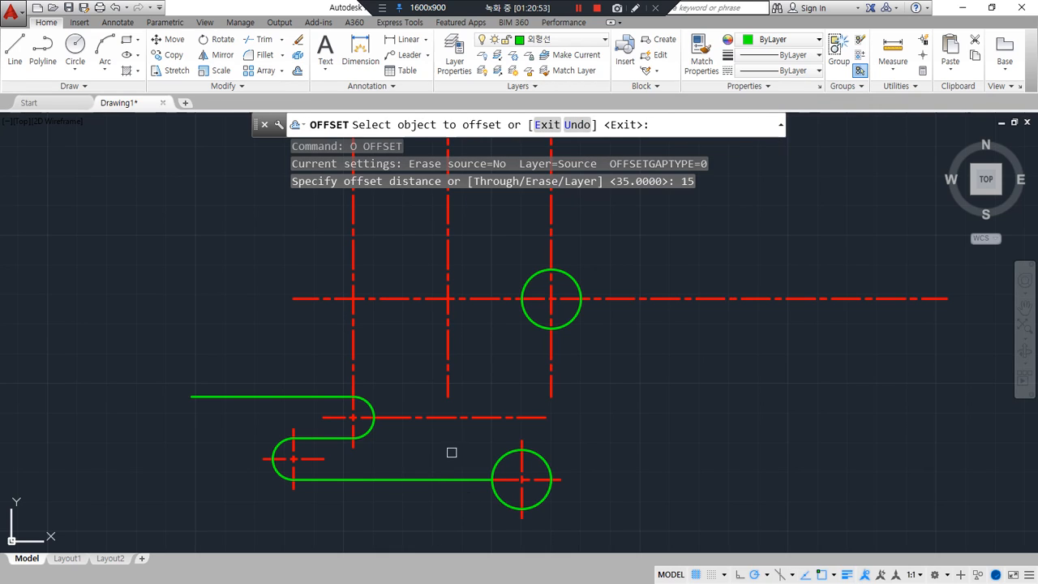
pyautogui.click(470, 417)
pyautogui.click(478, 389)
pyautogui.press('Return')
# Erase the original horizontal centreline from which the 15 offset was made.
pyautogui.click(479, 418)
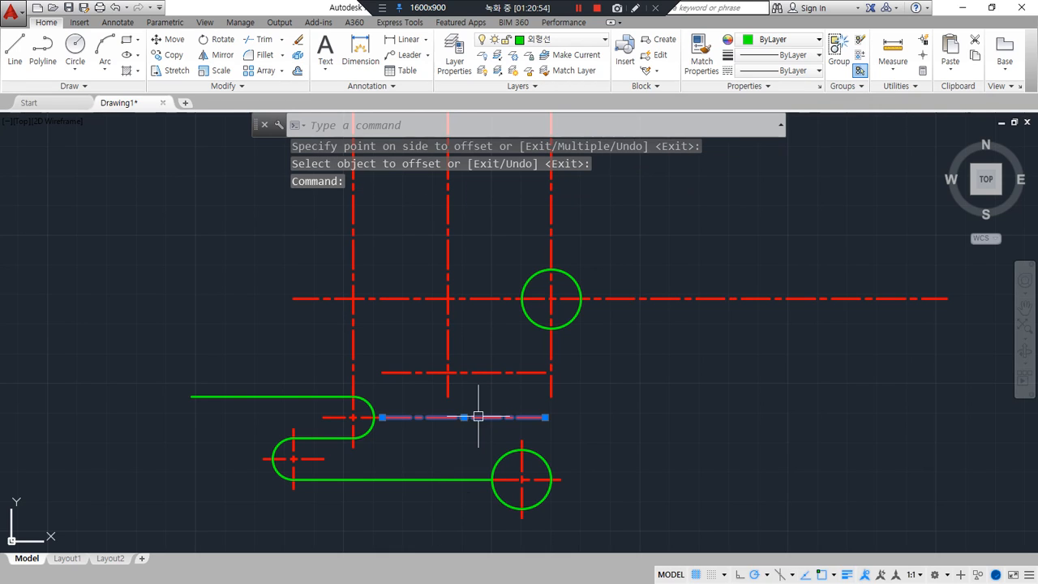
pyautogui.write('e')
pyautogui.press('Return')
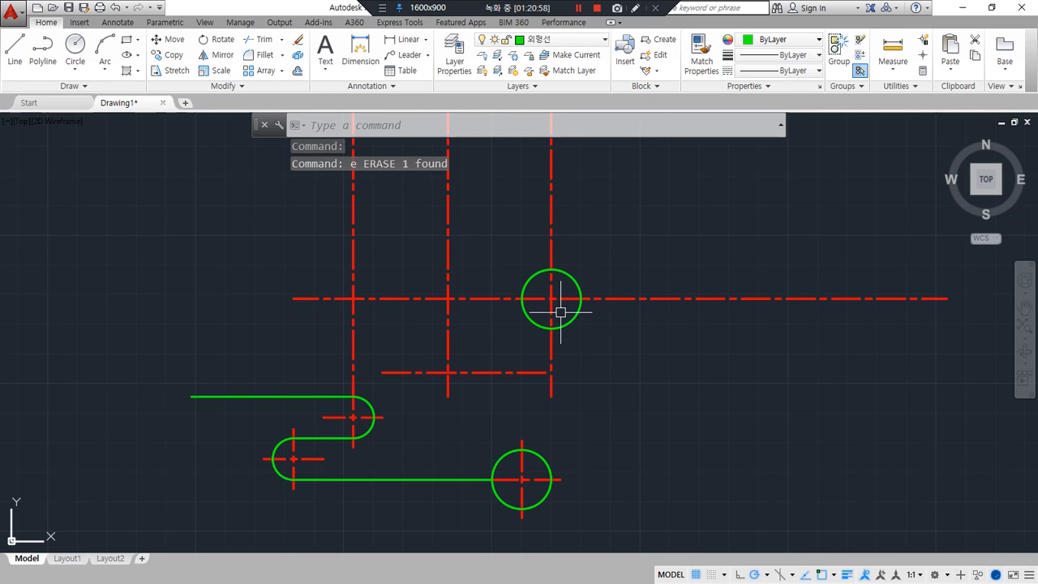
# Offset the upper R10 circle 3 outward as a boundary for its centre marks.
pyautogui.write('o')
pyautogui.press('Return')
pyautogui.write('3')
pyautogui.press('Return')
pyautogui.click(574, 281)
pyautogui.click(599, 267)
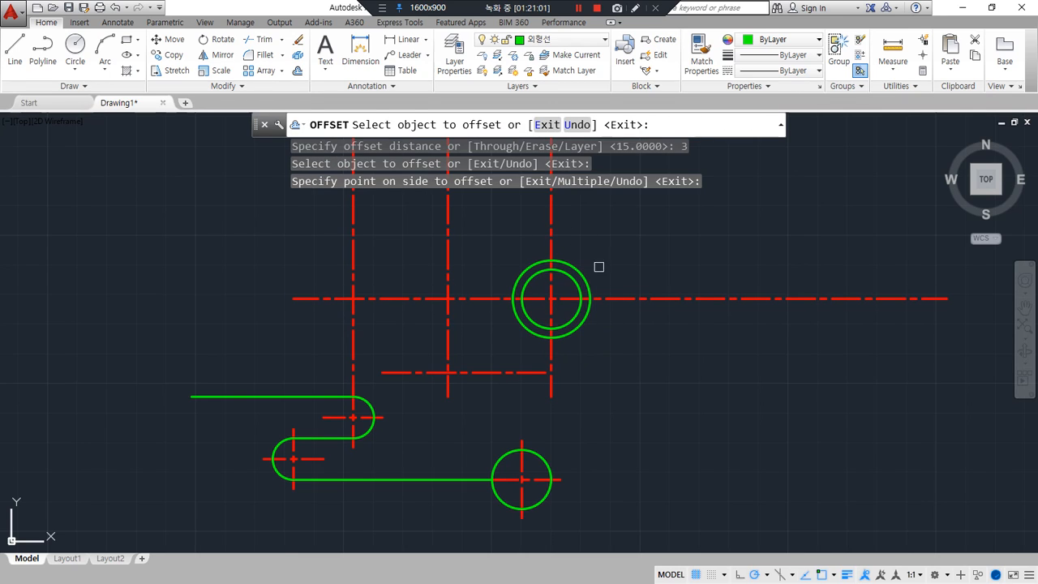
pyautogui.press('Return')
# Trim the centrelines of the upper R10 circle back to the offset boundary circle.
pyautogui.write('tr')
pyautogui.press('Return')
pyautogui.press('Return')
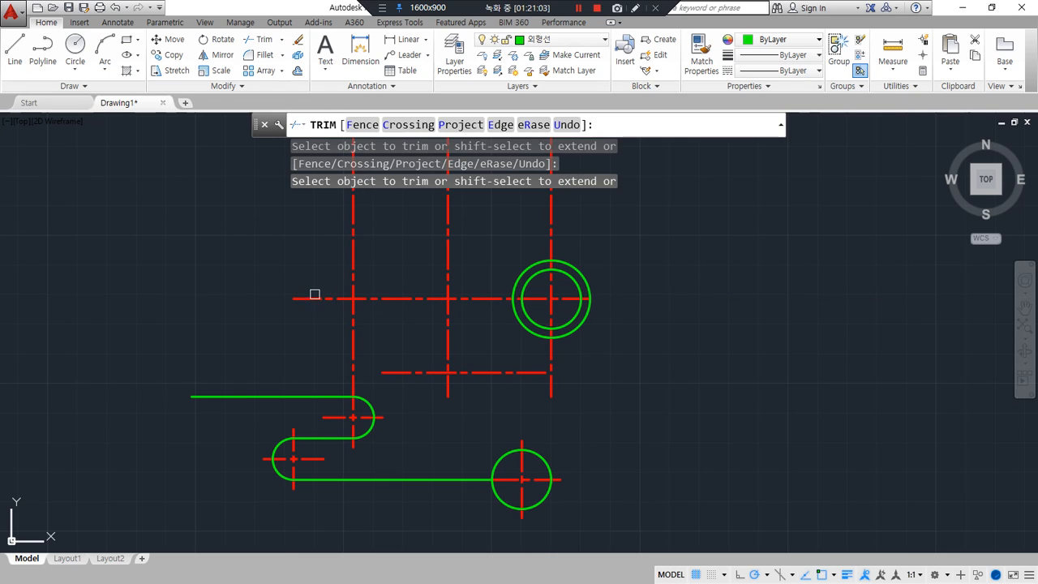
pyautogui.click(315, 294)
pyautogui.click(312, 303)
pyautogui.click(399, 294)
pyautogui.press('Return')
# Erase the offset boundary circle around the upper R10 circle.
pyautogui.click(579, 274)
pyautogui.write('e')
pyautogui.press('Return')
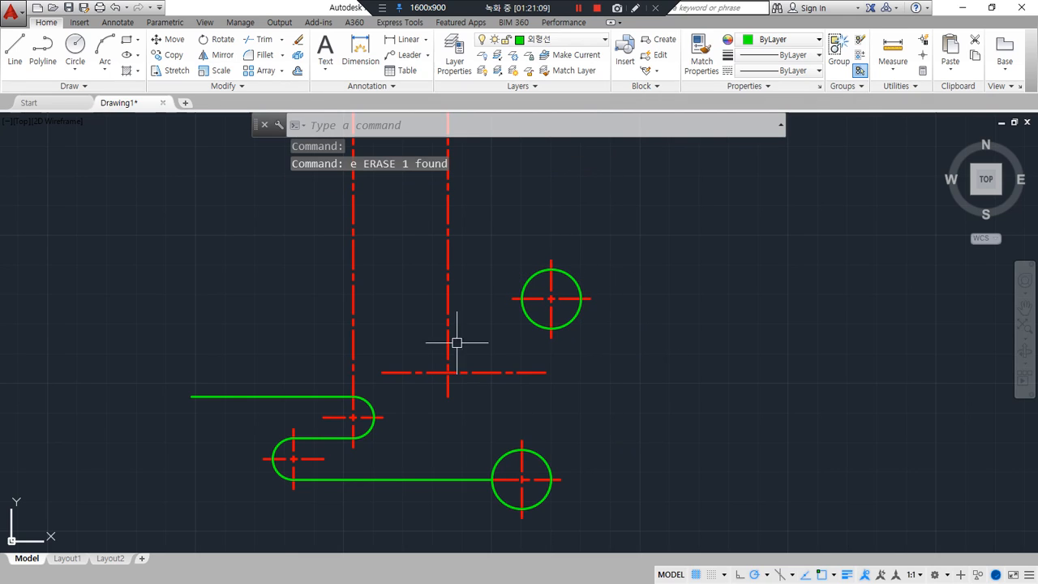
# Draw a circle of radius 12 where the middle vertical centreline crosses the offset horizontal centreline.
pyautogui.write('c')
pyautogui.press('Return')
pyautogui.click(448, 373)
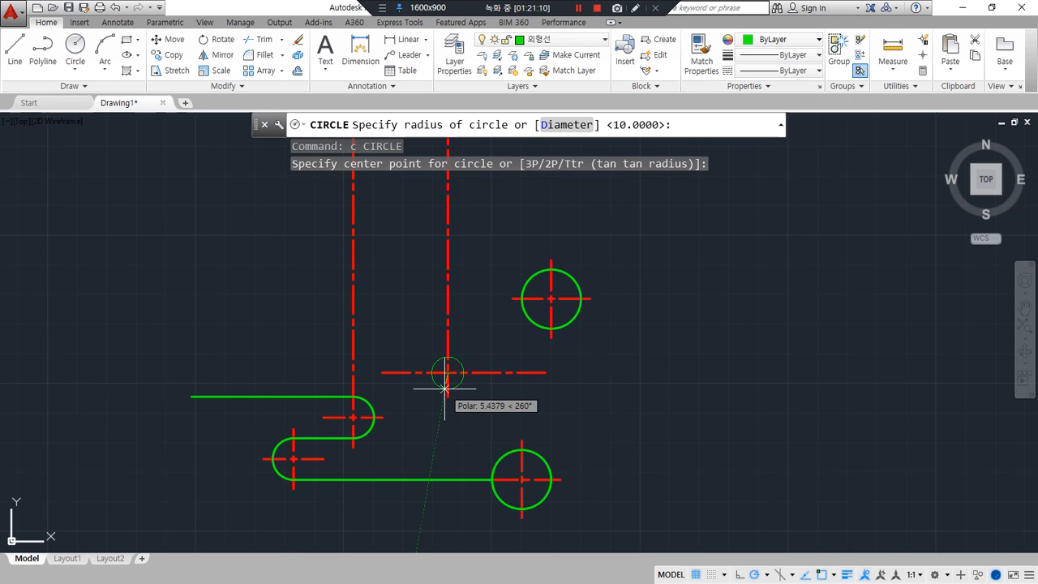
pyautogui.write('12')
pyautogui.press('Return')
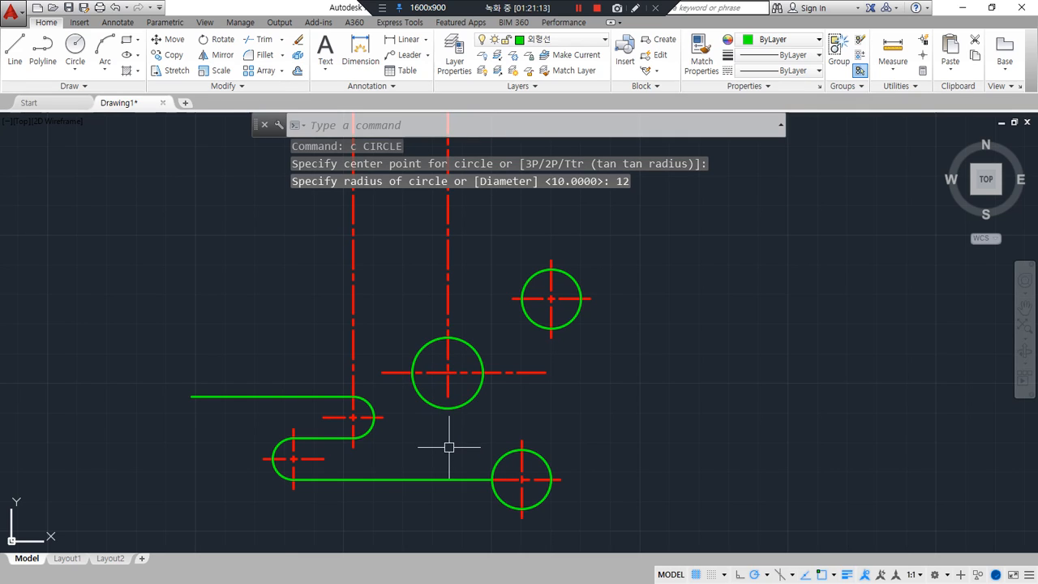
# Extend the lower end of the middle vertical centreline to the R12 circle.
pyautogui.write('ex')
pyautogui.press('Return')
pyautogui.press('Return')
pyautogui.click(448, 393)
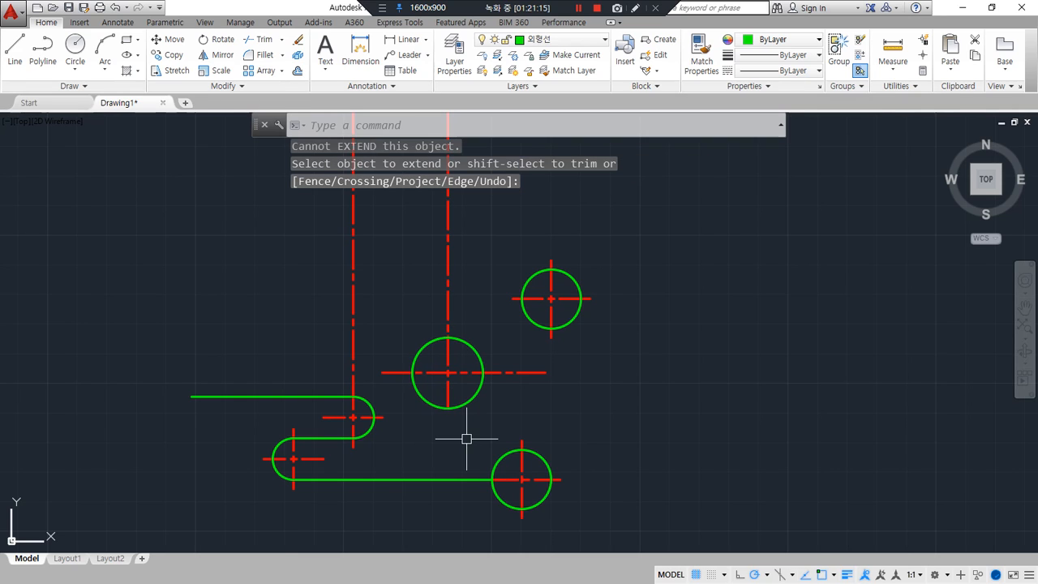
pyautogui.press('Escape')
# Offset the R12 circle 3 outward as a boundary for its centre marks.
pyautogui.write('o')
pyautogui.press('Return')
pyautogui.write('3')
pyautogui.press('Return')
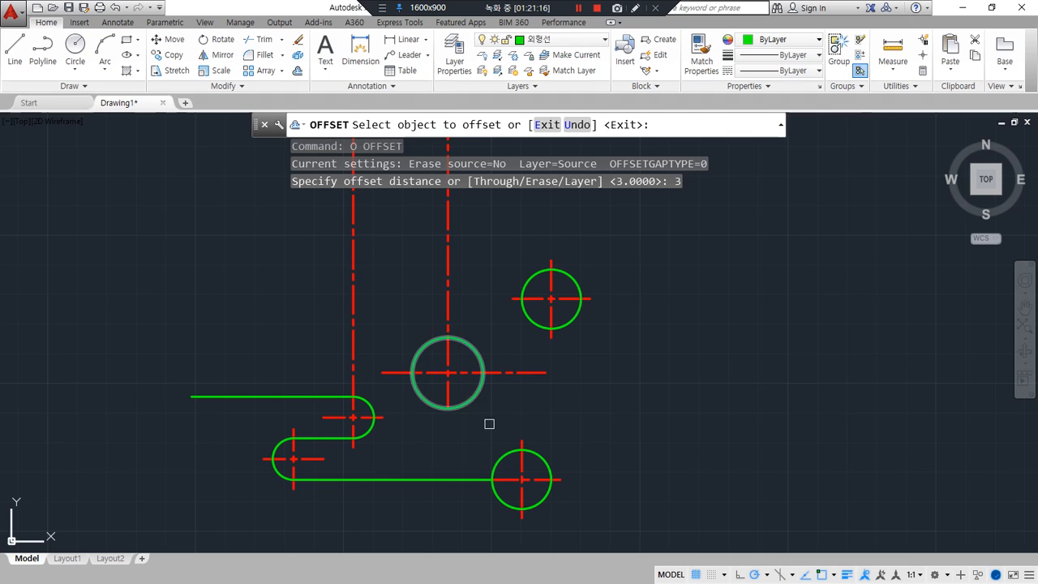
pyautogui.click(477, 402)
pyautogui.click(464, 424)
pyautogui.press('Escape')
# Extend the R12 circle's vertical centreline down to the outer offset circle.
pyautogui.write('ex')
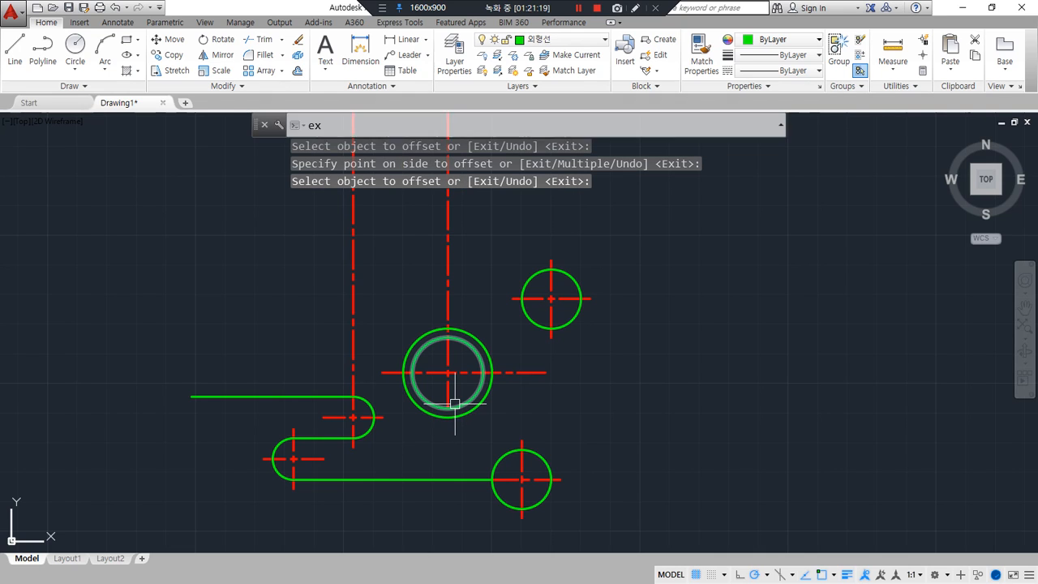
pyautogui.press('Return')
pyautogui.press('Return')
pyautogui.click(447, 396)
pyautogui.press('Escape')
# Trim the R12 circle's vertical and horizontal centrelines outside the offset boundary circle.
pyautogui.scroll(2, 487, 381)
pyautogui.write('tr')
pyautogui.press('Return')
pyautogui.press('Return')
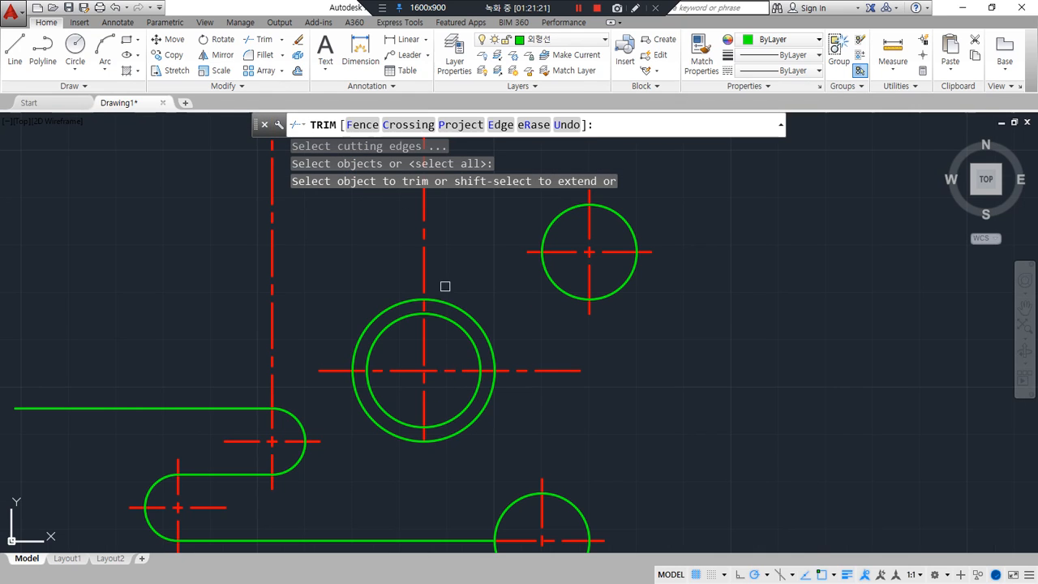
pyautogui.click(428, 276)
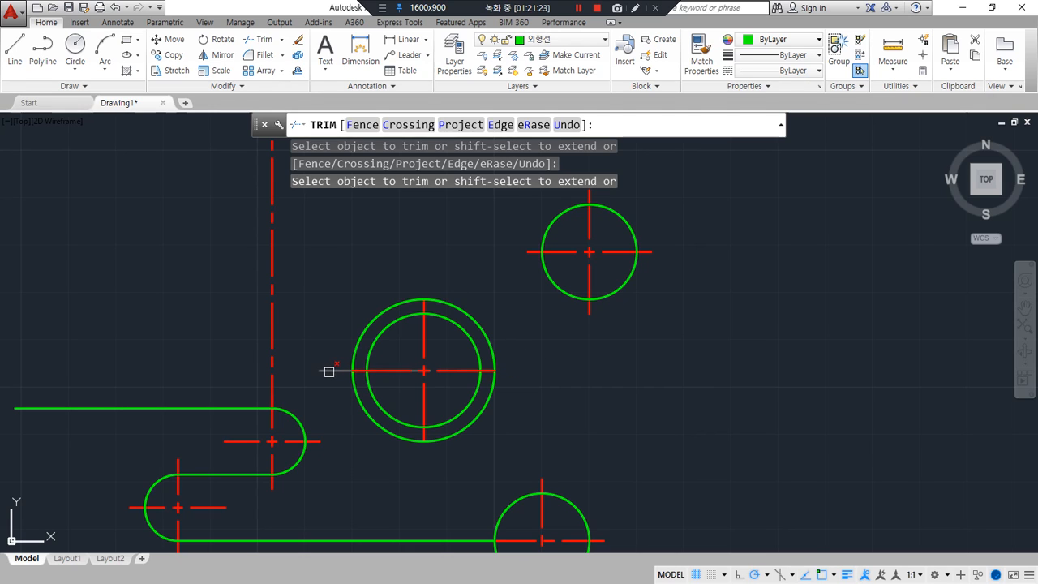
pyautogui.press('Return')
# Erase the boundary circle around the R12 circle and the leftover vertical centreline above the upper rounded end.
pyautogui.click(365, 416)
pyautogui.write('e')
pyautogui.press('Return')
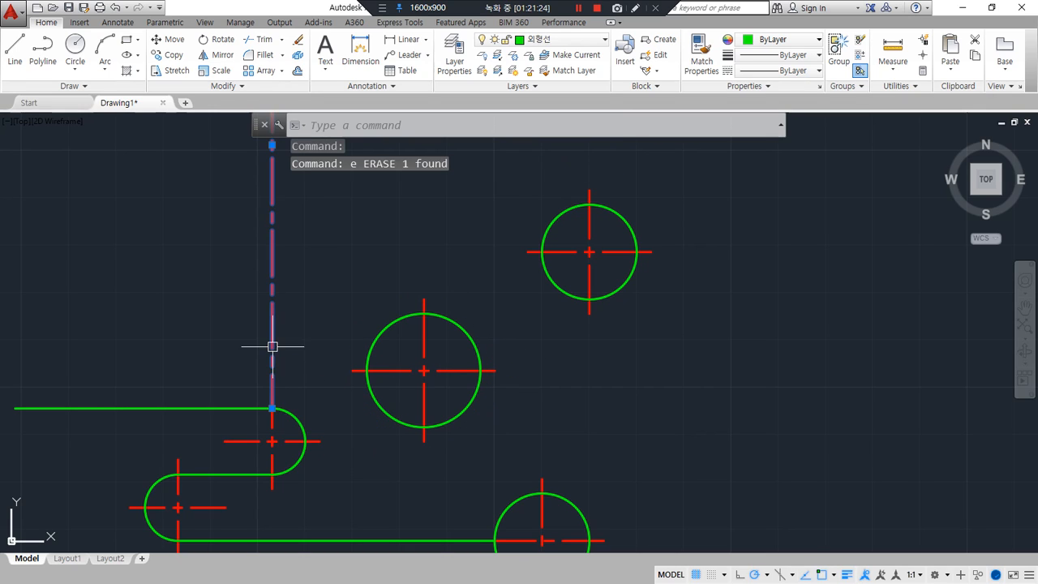
pyautogui.click(272, 346)
pyautogui.write('e')
pyautogui.press('Return')
# Draw a radius 50 circle tangent to the outer right sides of the upper and lower R10 circles.
pyautogui.moveTo(329, 465); pyautogui.dragTo(419, 461, button='middle')
pyautogui.scroll(-2, 397, 461)
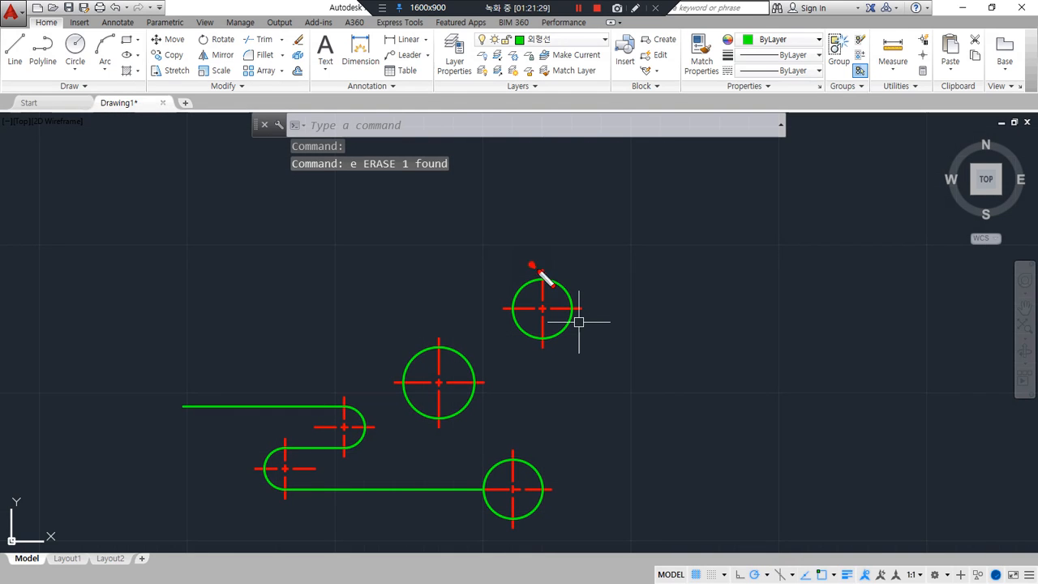
pyautogui.write('c')
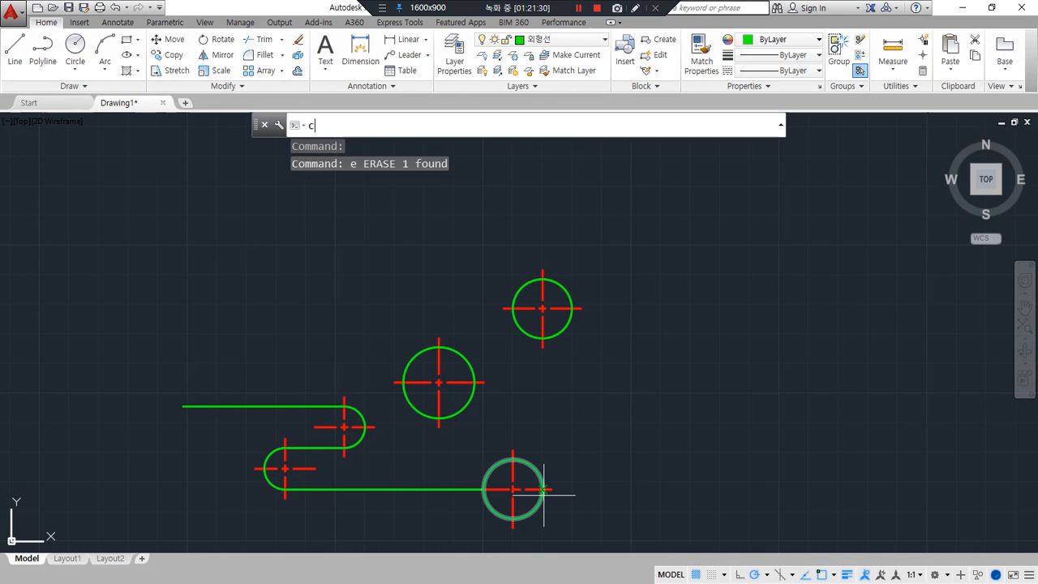
pyautogui.press('Return')
pyautogui.write('t')
pyautogui.press('Return')
pyautogui.click(572, 294)
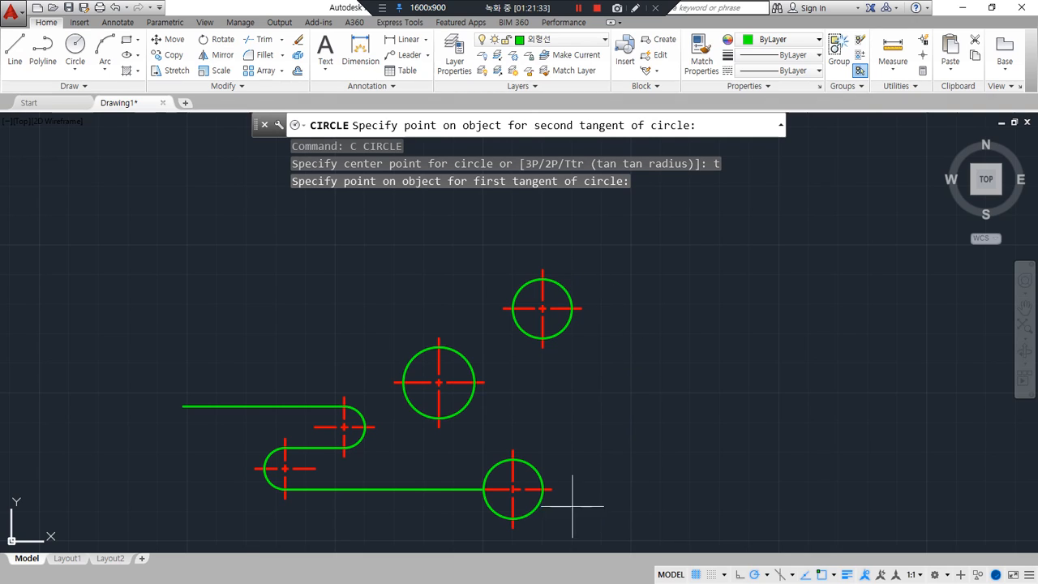
pyautogui.click(534, 511)
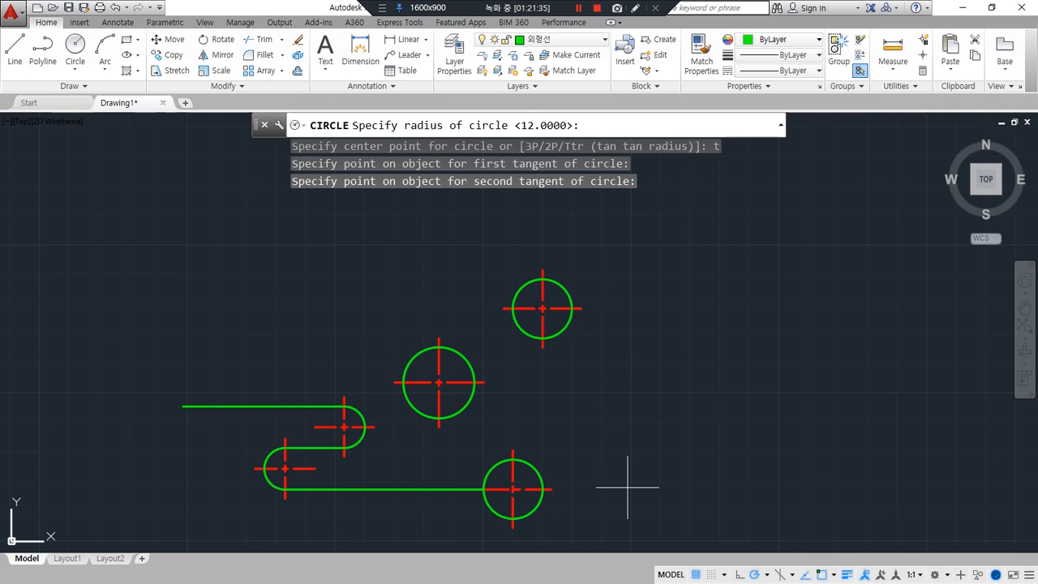
pyautogui.write('50')
pyautogui.press('Return')
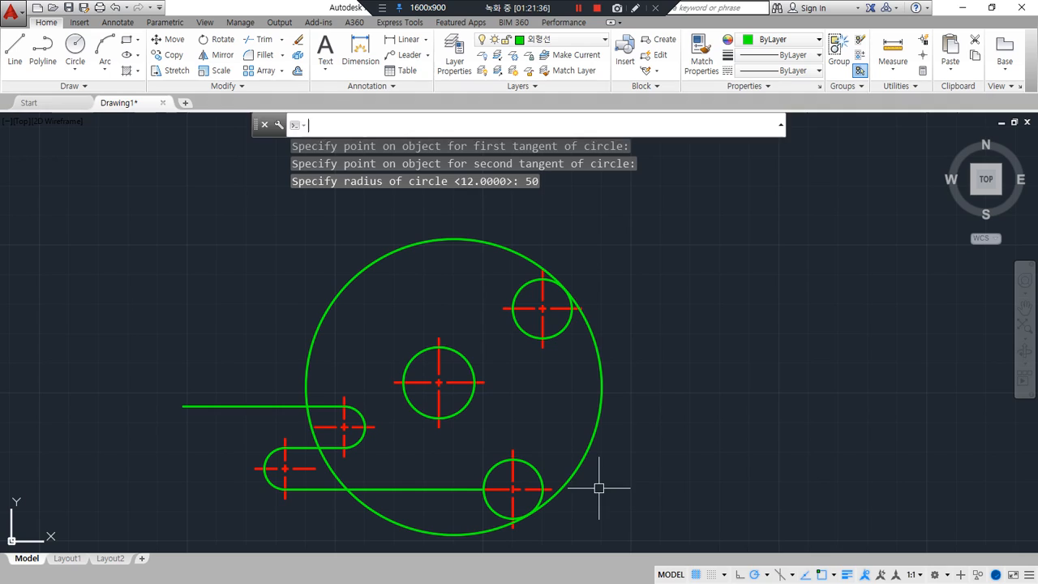
# Trim the R50 circle against both R10 circles, keeping only the outer right arc between them.
pyautogui.write('tr')
pyautogui.press('Return')
pyautogui.click(537, 470)
pyautogui.click(536, 328)
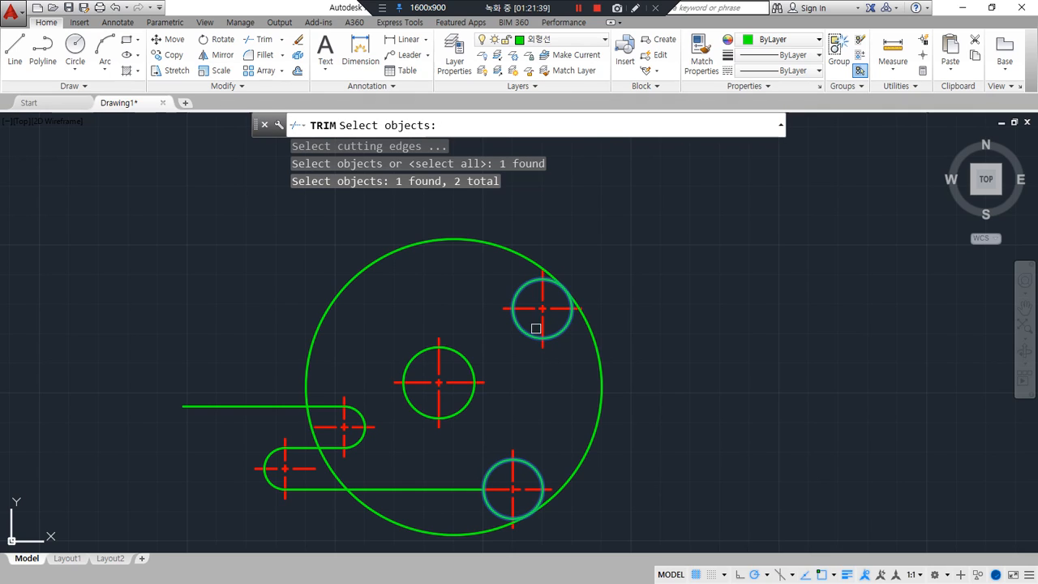
pyautogui.press('Return')
pyautogui.click(501, 251)
pyautogui.press('Return')
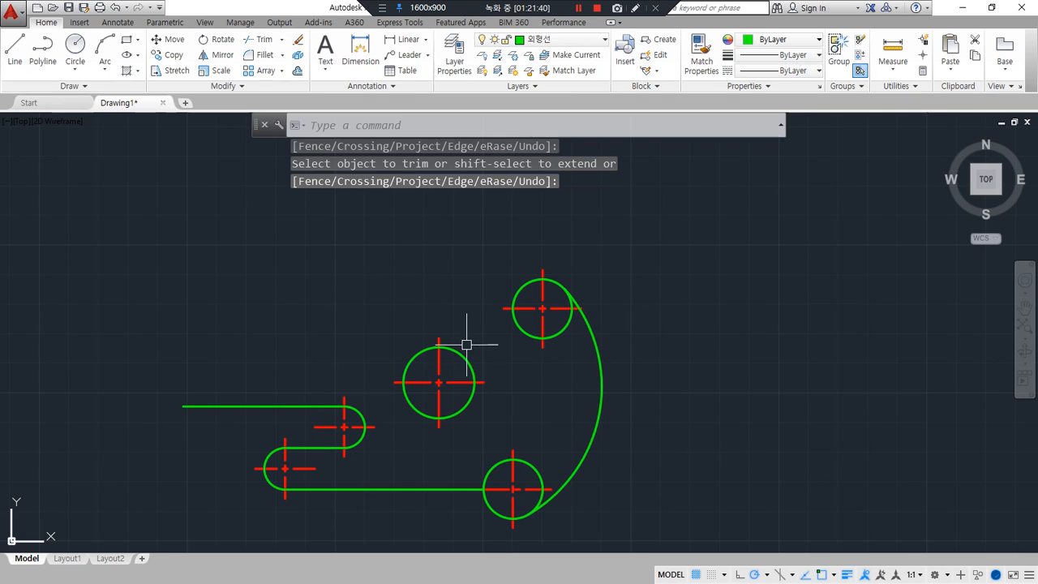
# Trim the lower R10 circle's upper portion between the long bottom line and the R50 arc.
pyautogui.write('tr')
pyautogui.press('Return')
pyautogui.click(575, 480)
pyautogui.click(463, 492)
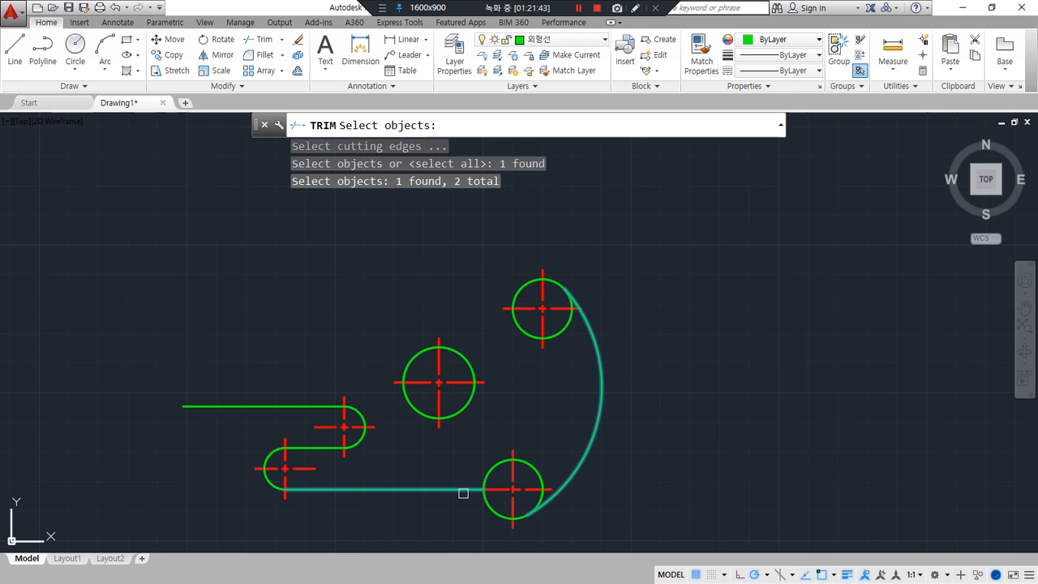
pyautogui.press('Return')
pyautogui.click(532, 483)
pyautogui.click(536, 469)
pyautogui.press('Return')
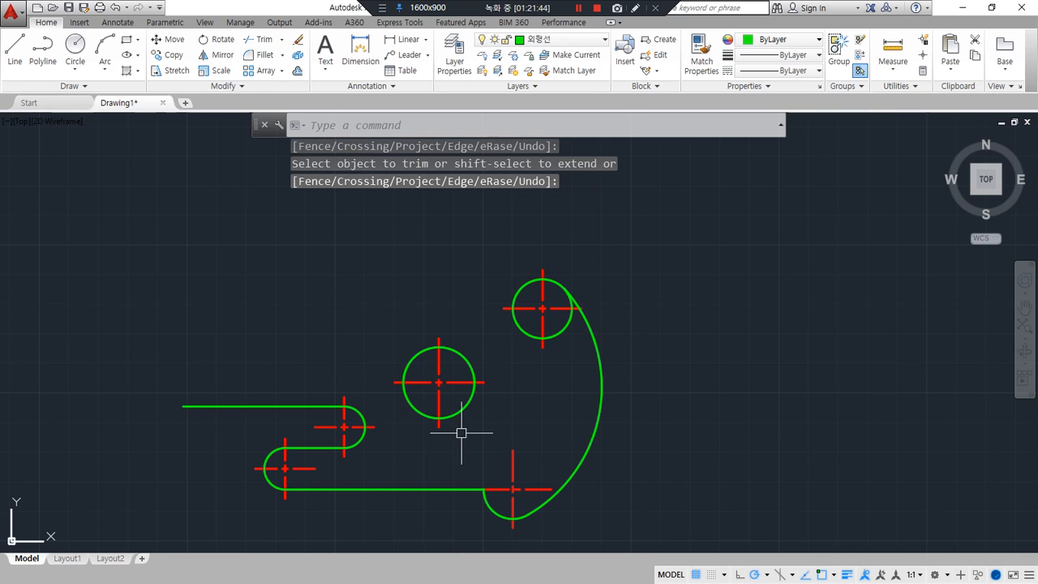
# Draw a line tangent to the left side of the upper R10 circle and the right side of the R12 circle.
pyautogui.scroll(2, 492, 352)
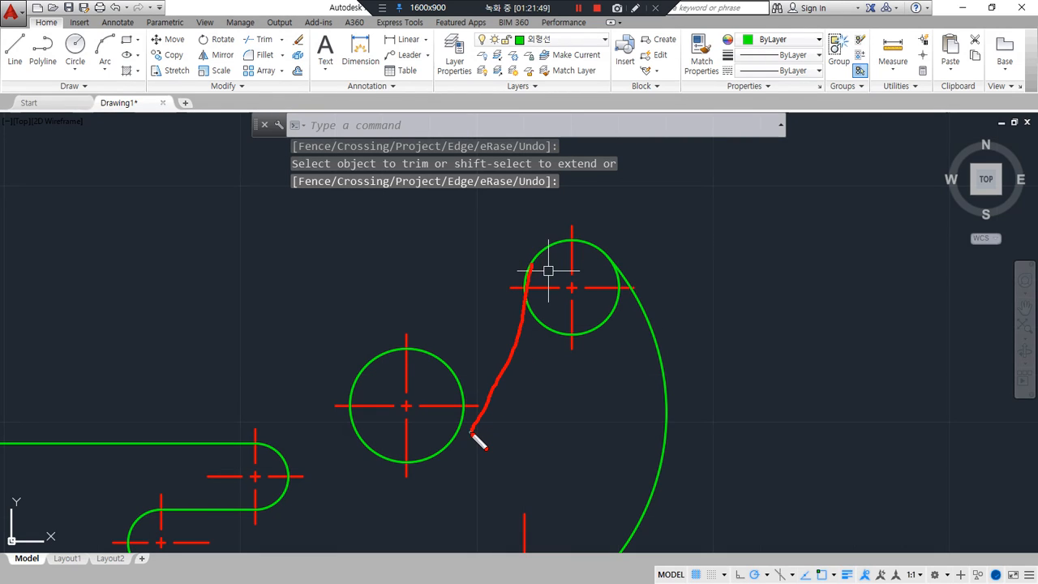
pyautogui.press('Escape')
pyautogui.write('l')
pyautogui.press('Return')
pyautogui.keyDown('shift'); pyautogui.rightClick(468, 283); pyautogui.keyUp('shift')
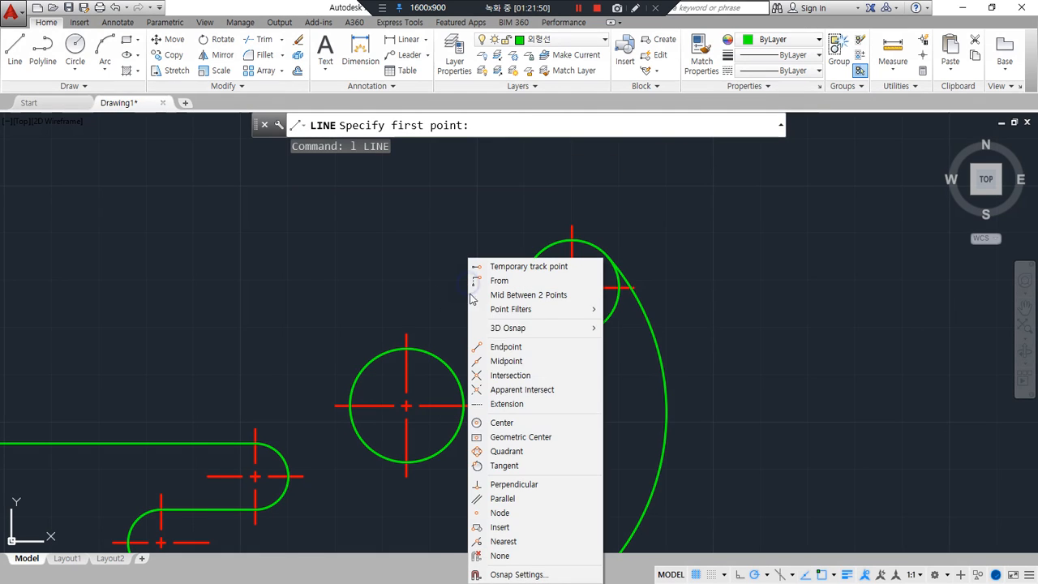
pyautogui.click(504, 465)
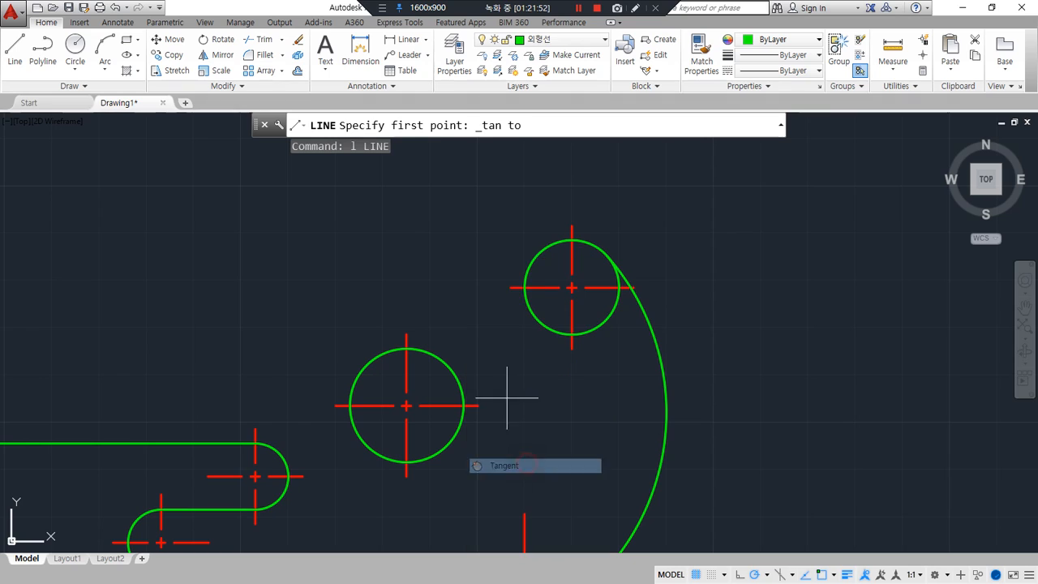
pyautogui.click(525, 275)
pyautogui.keyDown('shift'); pyautogui.rightClick(475, 272); pyautogui.keyUp('shift')
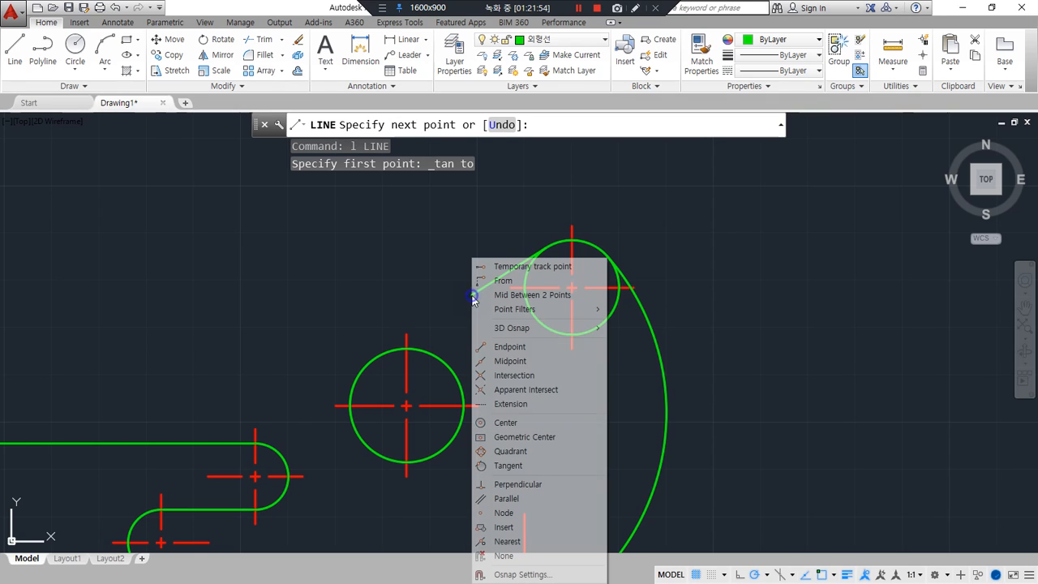
pyautogui.click(500, 467)
pyautogui.click(452, 439)
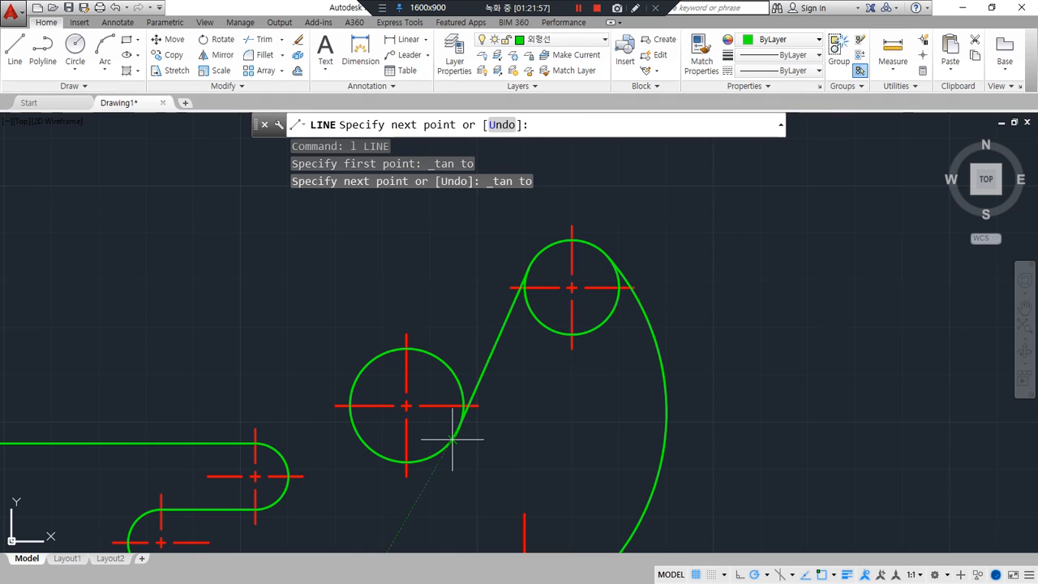
pyautogui.press('Return')
# Trim the lower part of the upper R10 circle between the tangent line and the R50 arc.
pyautogui.write('tr')
pyautogui.press('Return')
pyautogui.click(497, 344)
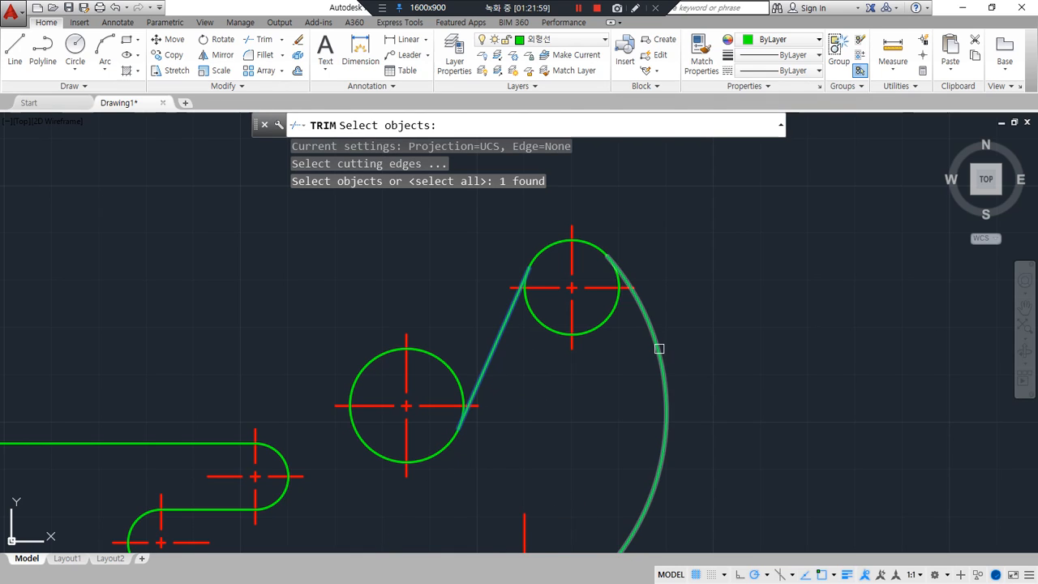
pyautogui.click(659, 349)
pyautogui.press('Return')
pyautogui.click(667, 406)
pyautogui.press('Return')
# Draw a circle of radius 20 centred on the upper rounded end's centre mark.
pyautogui.moveTo(540, 436); pyautogui.dragTo(717, 380, button='middle')
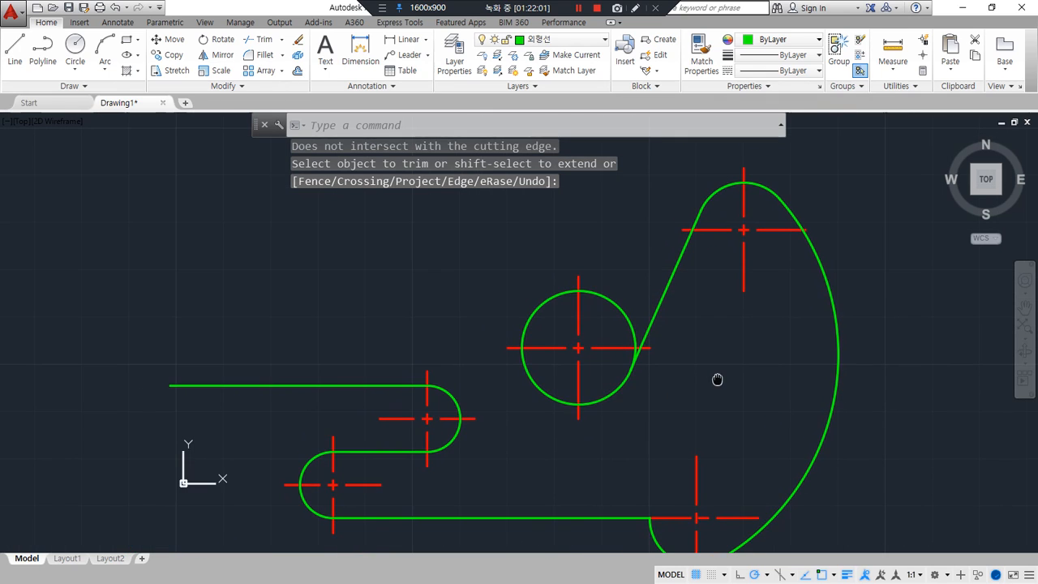
pyautogui.moveTo(392, 440); pyautogui.dragTo(444, 310)
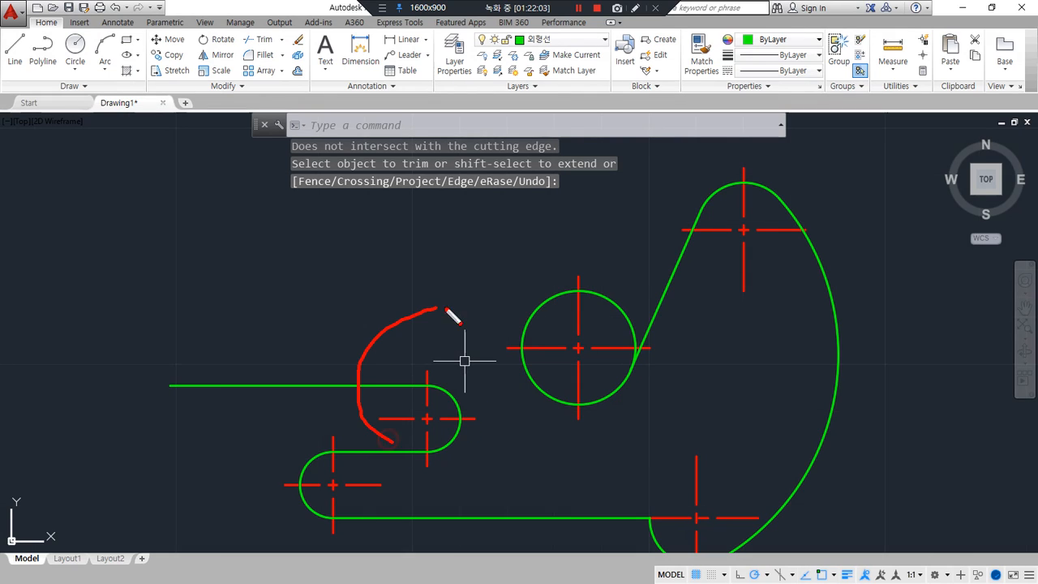
pyautogui.write('c')
pyautogui.press('Return')
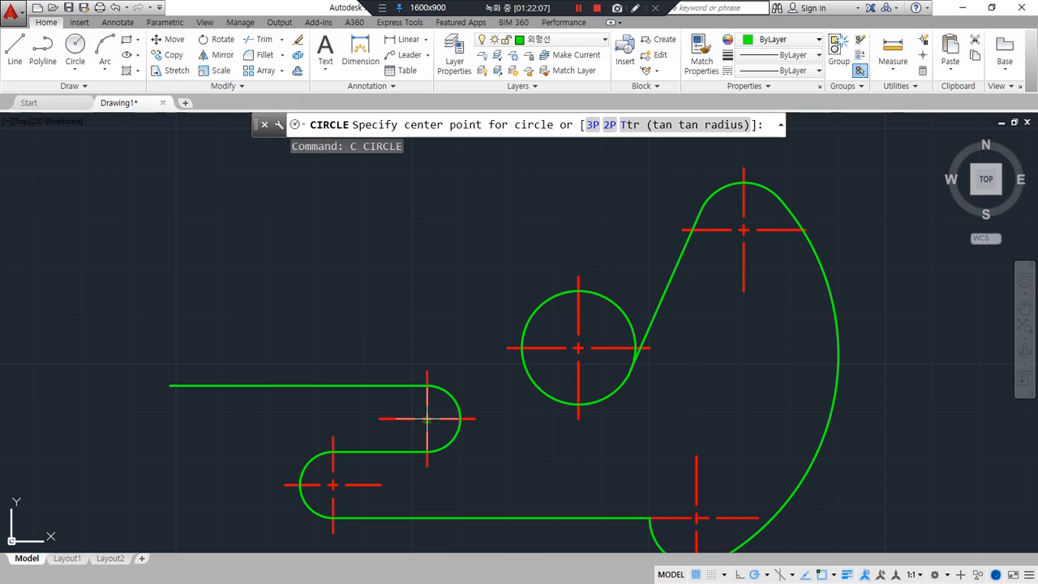
pyautogui.click(427, 419)
pyautogui.write('20')
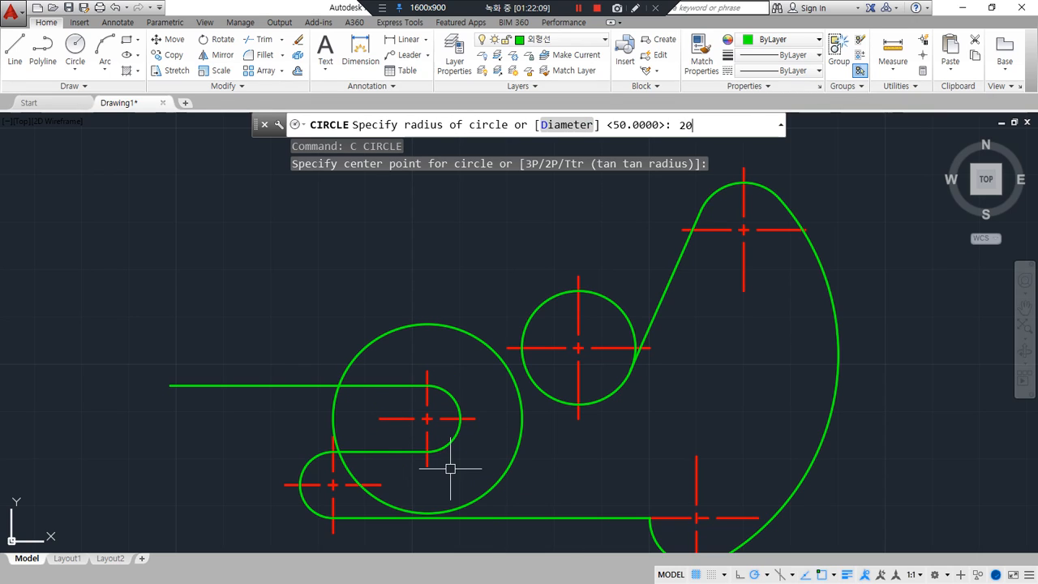
pyautogui.press('Return')
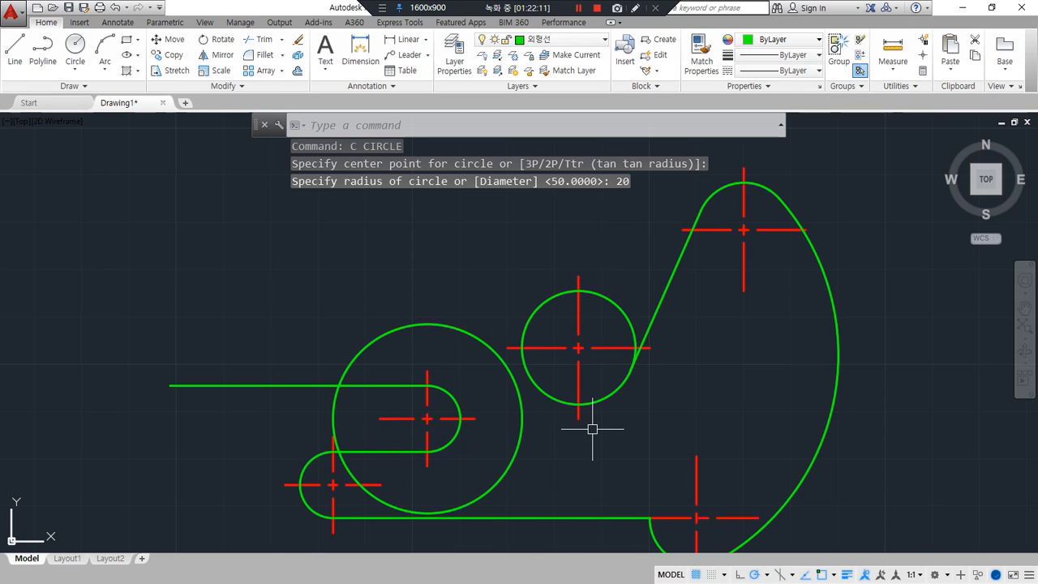
# Extend the vertical centre line of the upper rounded end up to the R20 circle.
pyautogui.write('ex')
pyautogui.press('Return')
pyautogui.press('Return')
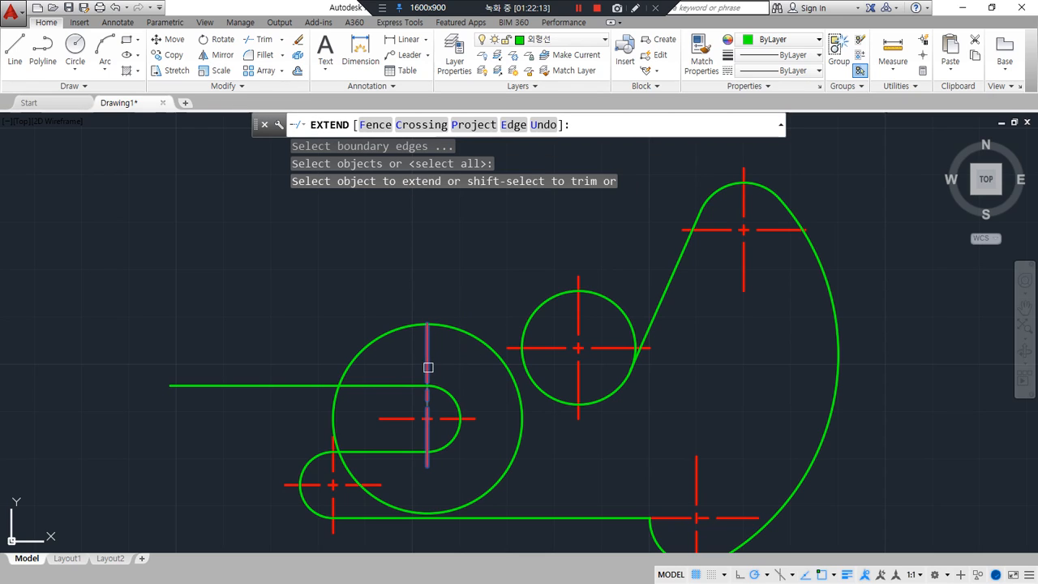
pyautogui.click(432, 370)
pyautogui.press('Return')
# Offset the R20 circle outward by 3.
pyautogui.write('o')
pyautogui.press('Return')
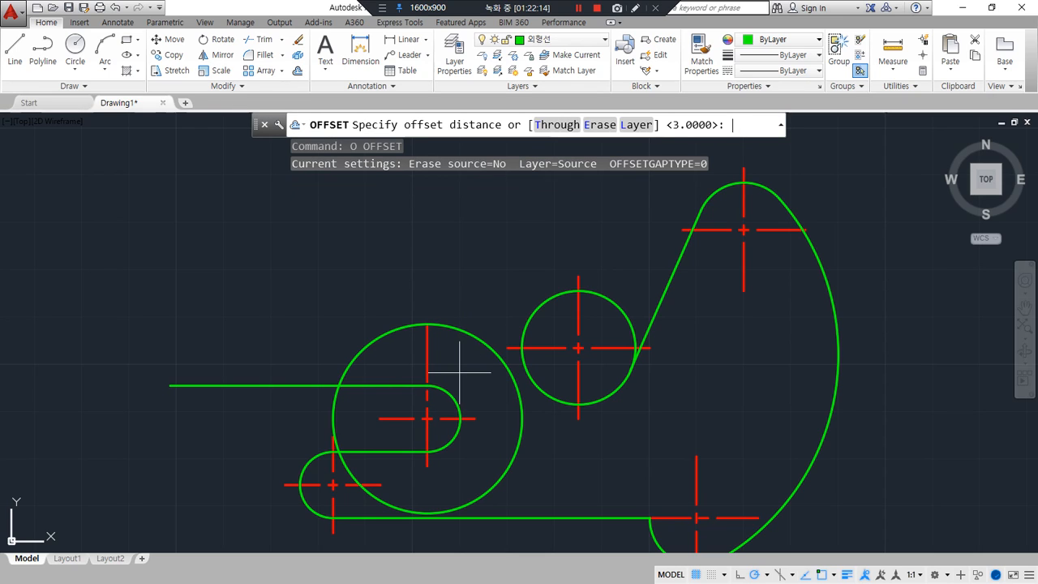
pyautogui.write('3')
pyautogui.press('Return')
pyautogui.click(451, 321)
pyautogui.click(458, 307)
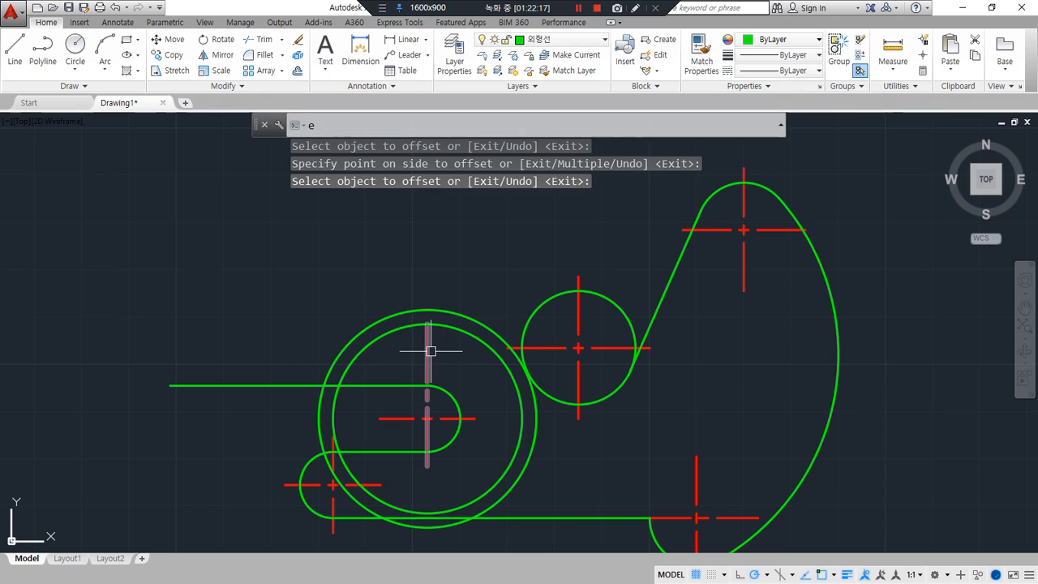
pyautogui.press('Return')
# Extend the vertical centre line up to the outer offset circle, and erase that helper circle.
pyautogui.write('ex')
pyautogui.press('Return')
pyautogui.press('Return')
pyautogui.click(428, 349)
pyautogui.press('Return')
pyautogui.click(475, 318)
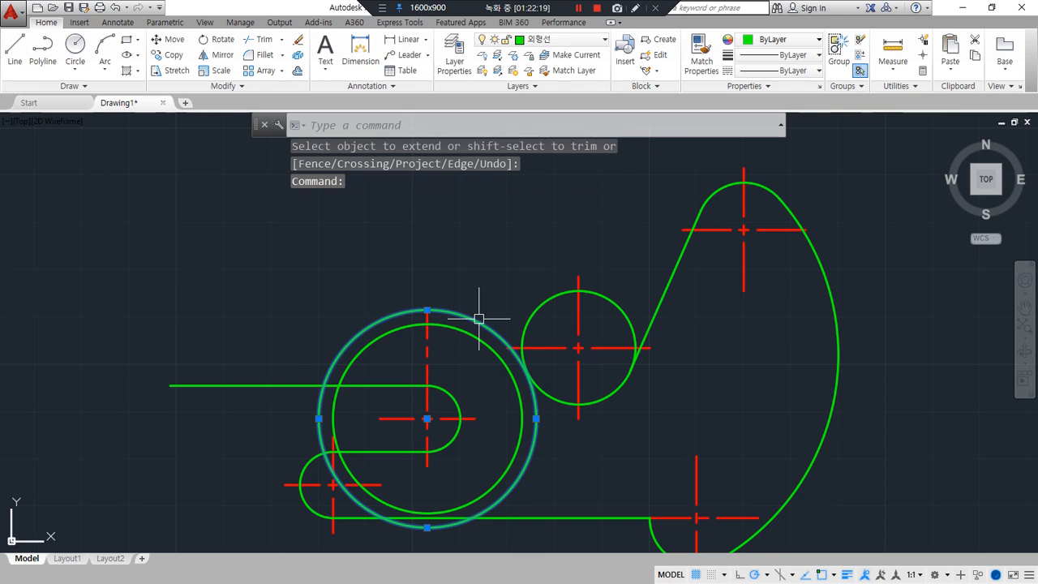
pyautogui.write('e')
pyautogui.press('Return')
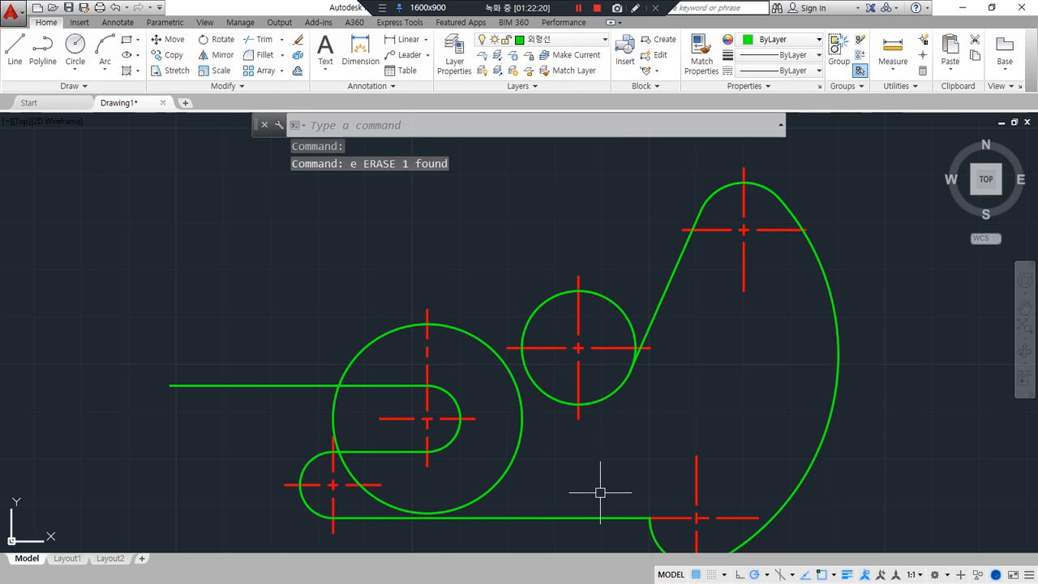
# Draw a line tangent to the upper right of the R20 circle and the lower left of the R12 circle.
pyautogui.scroll(2, 589, 371)
pyautogui.write('l')
pyautogui.press('Return')
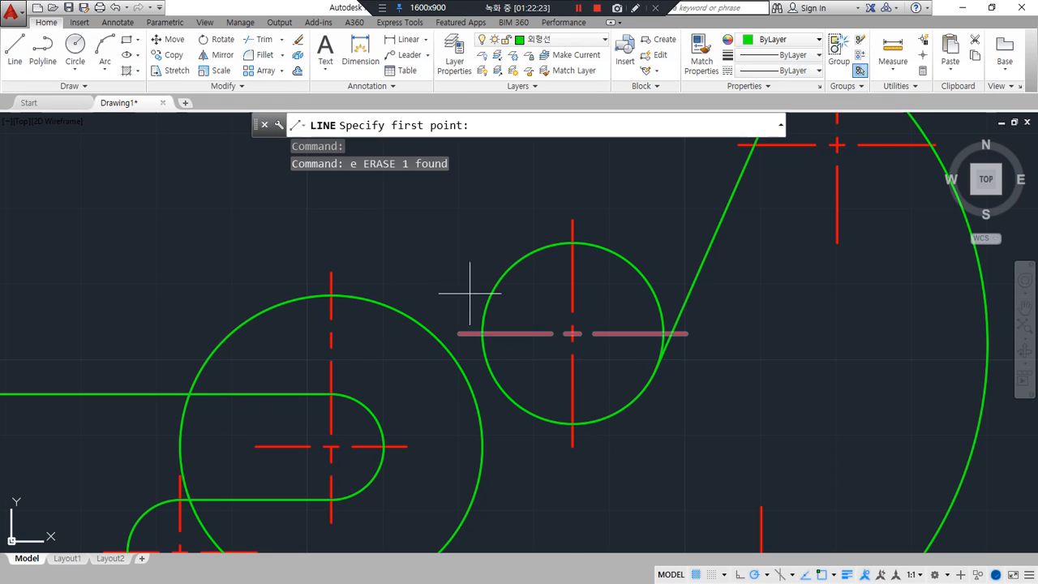
pyautogui.keyDown('shift'); pyautogui.rightClick(441, 262); pyautogui.keyUp('shift')
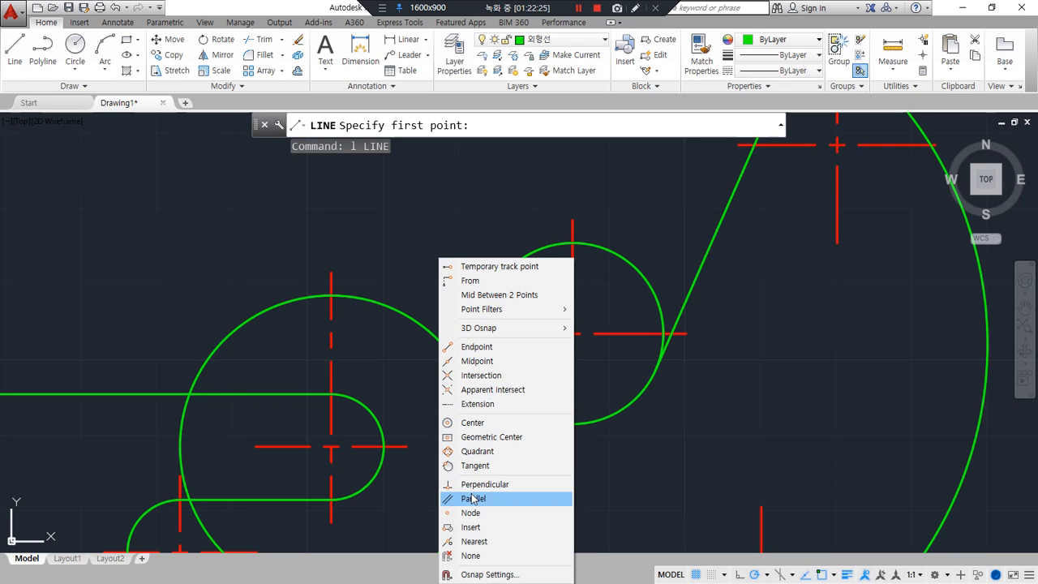
pyautogui.click(475, 465)
pyautogui.click(425, 327)
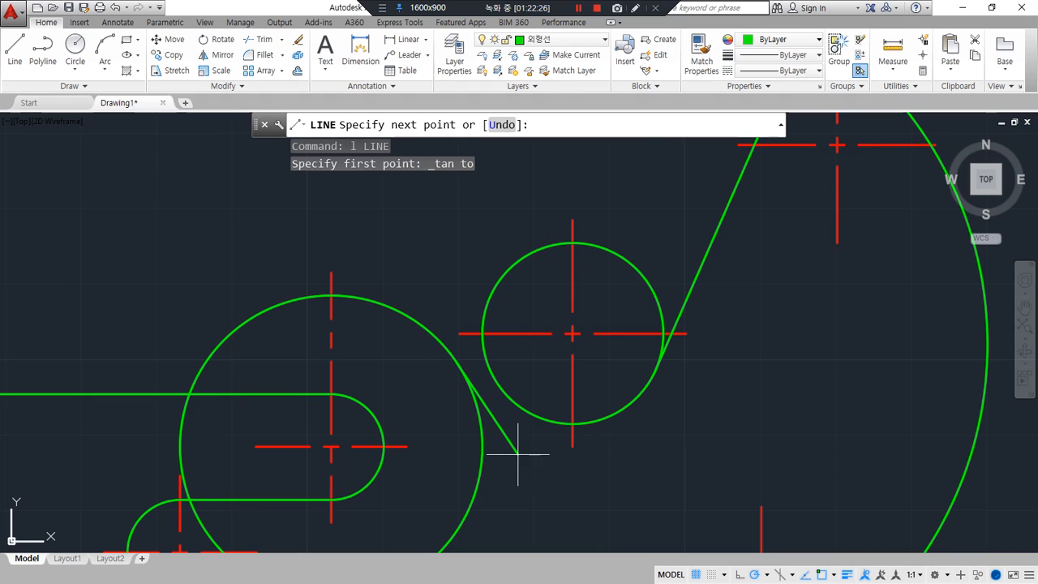
pyautogui.keyDown('shift'); pyautogui.rightClick(516, 452); pyautogui.keyUp('shift')
pyautogui.click(555, 337)
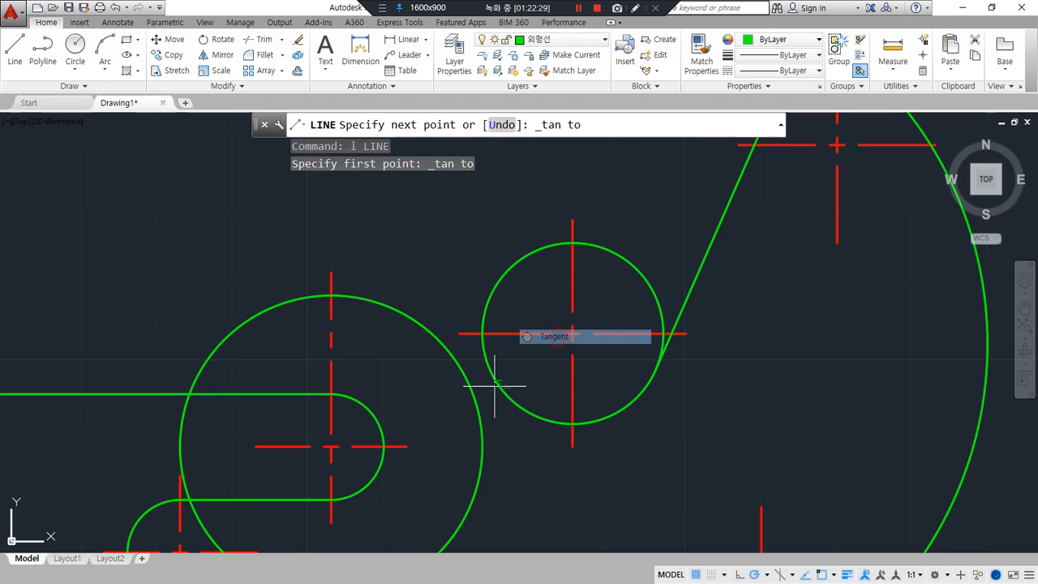
pyautogui.click(487, 383)
pyautogui.press('Return')
pyautogui.write('tr TRIM')
pyautogui.press('Return')
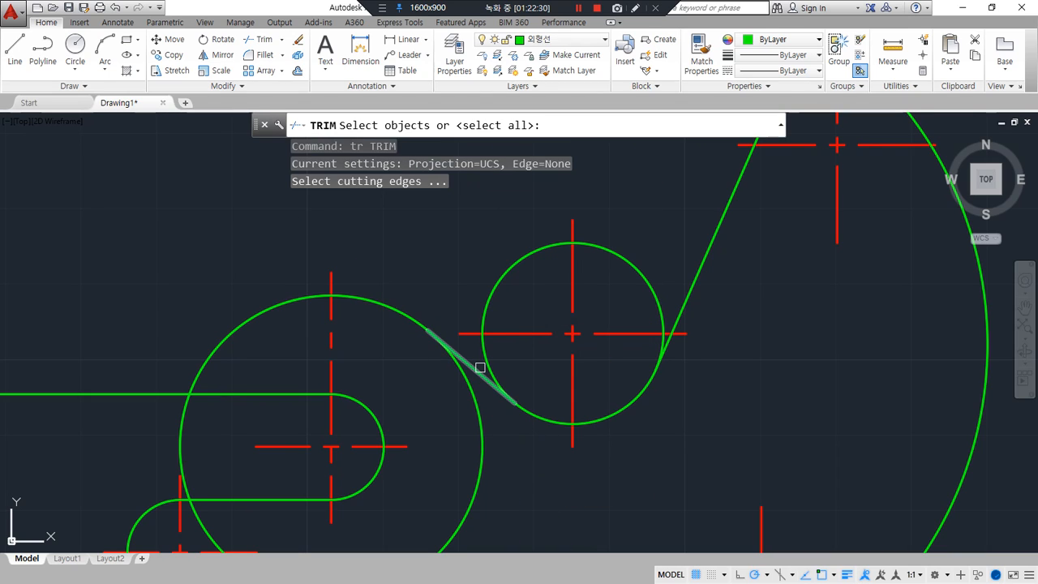
pyautogui.click(660, 332)
pyautogui.press('Return')
pyautogui.click(690, 297)
pyautogui.press('Escape')
# Trim the upper part of the R12 circle between the two tangent lines.
pyautogui.write('tr')
pyautogui.press('Return')
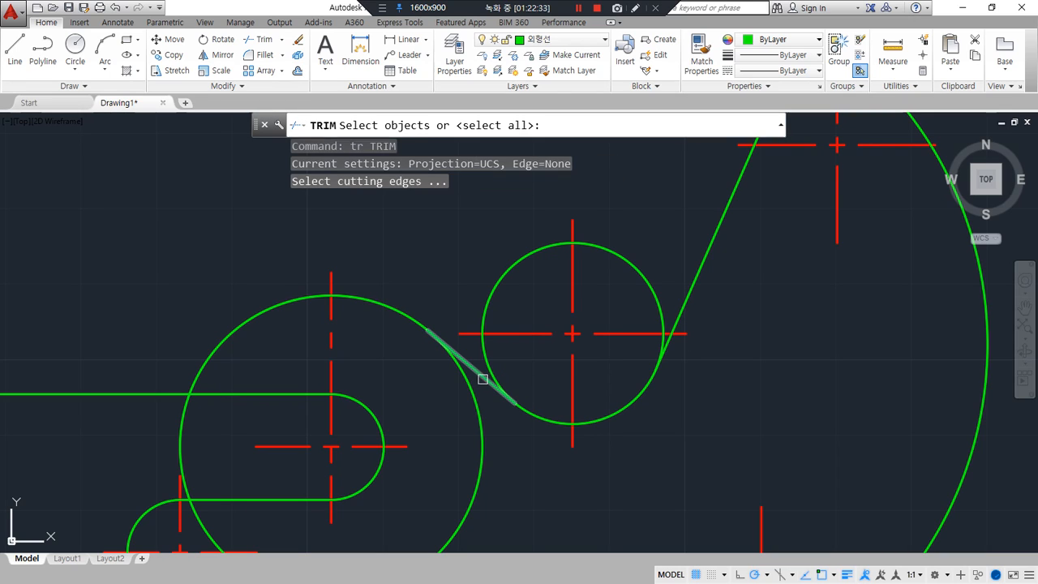
pyautogui.click(480, 375)
pyautogui.click(703, 278)
pyautogui.press('Return')
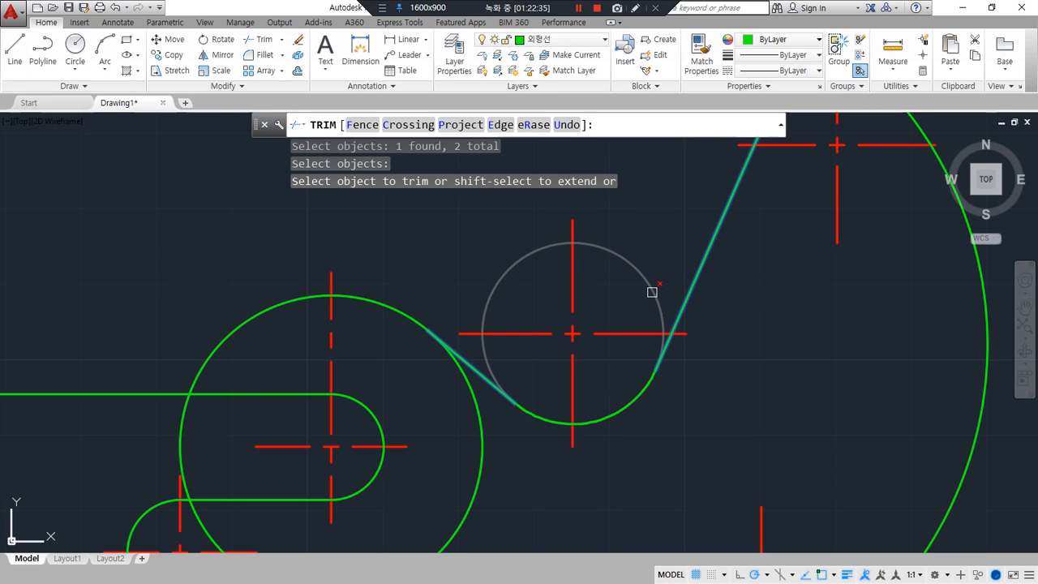
pyautogui.click(654, 292)
pyautogui.press('Return')
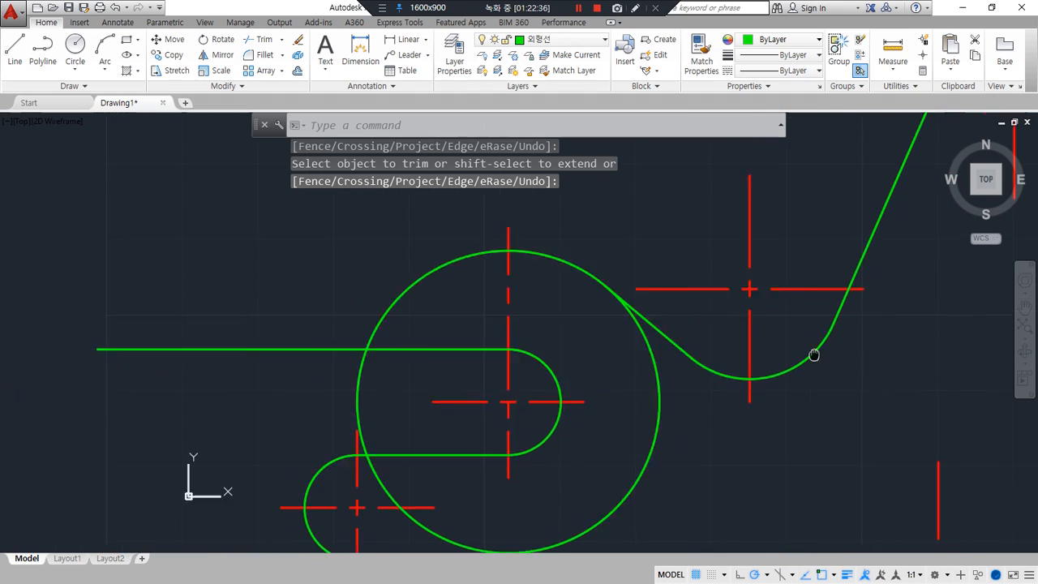
# Offset the R20 circle's vertical centre line 10 to the left.
pyautogui.moveTo(631, 398); pyautogui.dragTo(834, 351, button='middle')
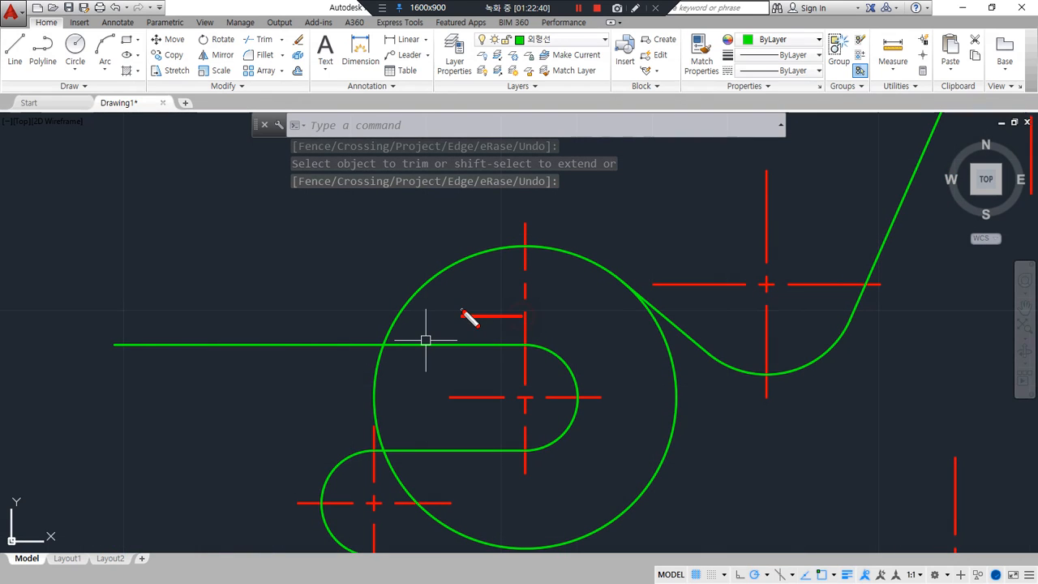
pyautogui.write('o')
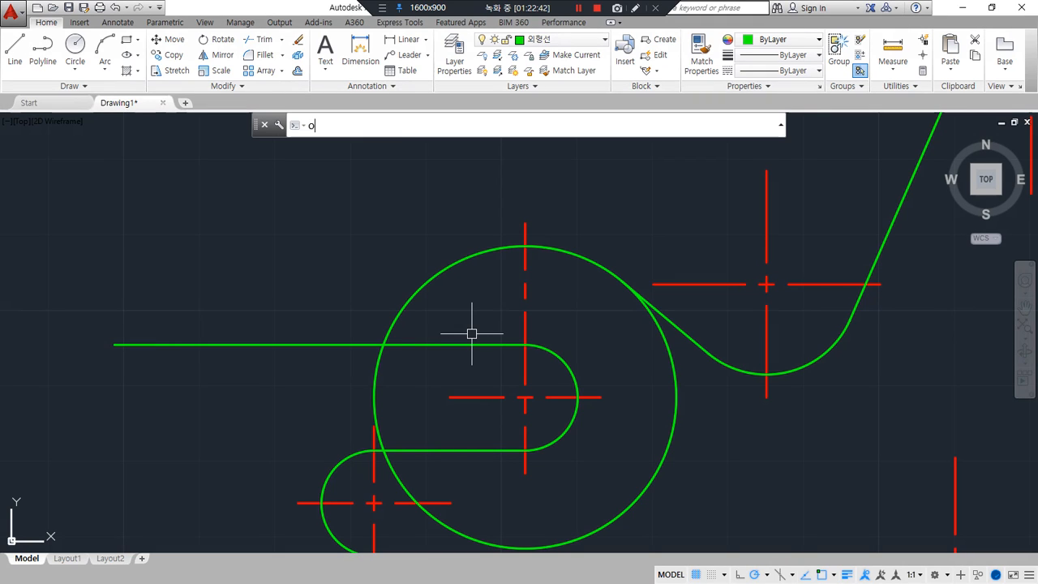
pyautogui.press('Return')
pyautogui.write('10')
pyautogui.press('Return')
pyautogui.click(525, 323)
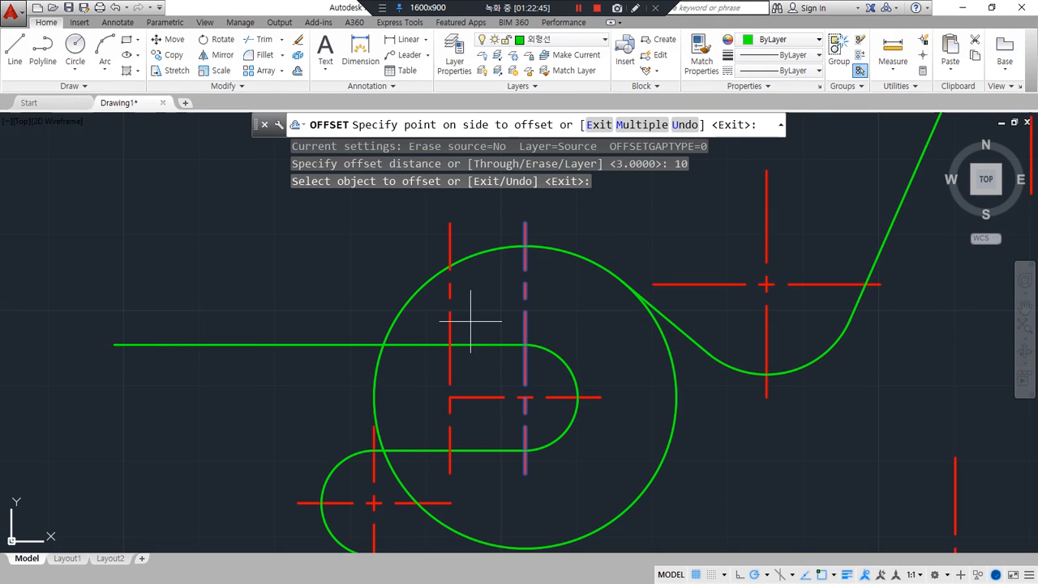
pyautogui.click(468, 353)
pyautogui.press('Return')
# Offset the long horizontal line above the upper rounded end upward by 5.
pyautogui.scroll(2, 451, 331)
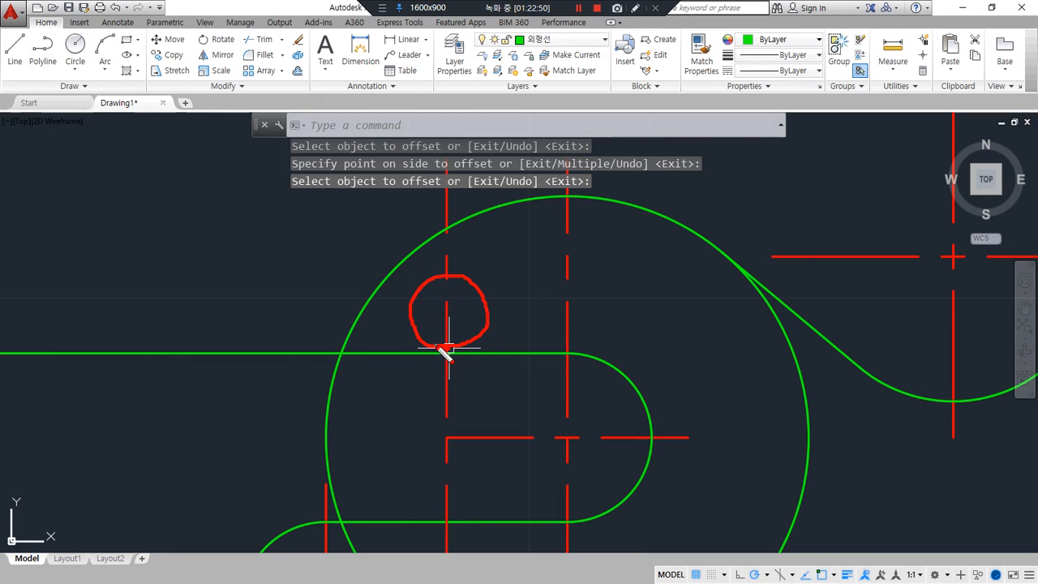
pyautogui.write('o')
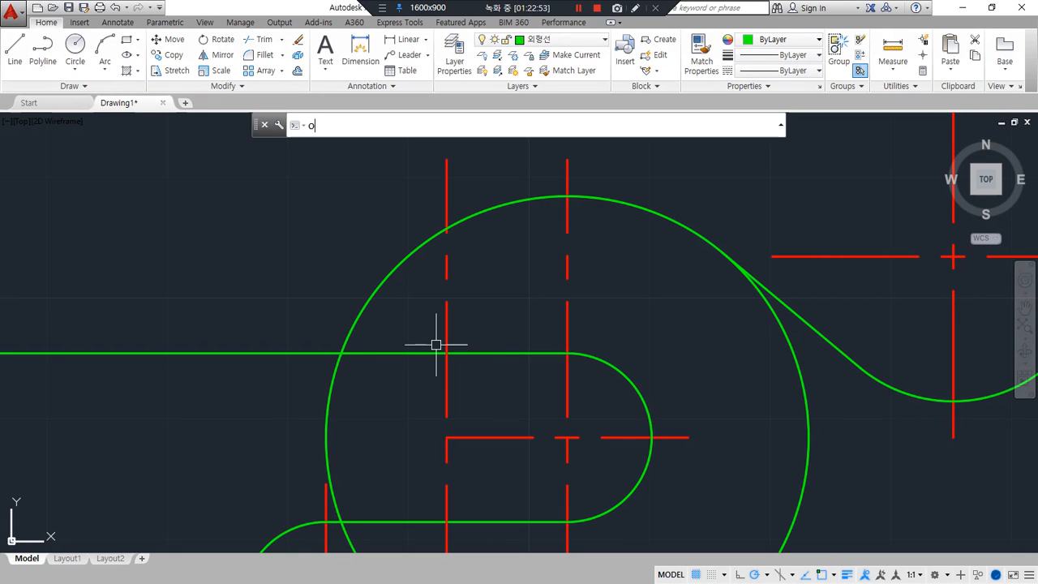
pyautogui.press('Return')
pyautogui.write('5')
pyautogui.press('Return')
pyautogui.click(410, 352)
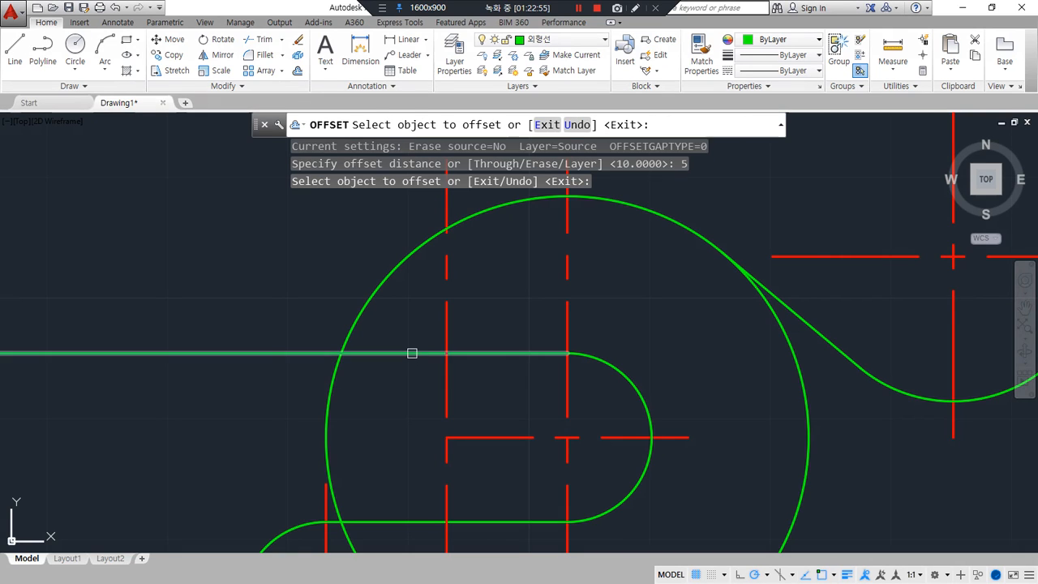
pyautogui.click(417, 328)
pyautogui.press('Return')
# Draw a circle of radius 5 centred on the intersection of the offset horizontal line and the offset centre line.
pyautogui.write('c')
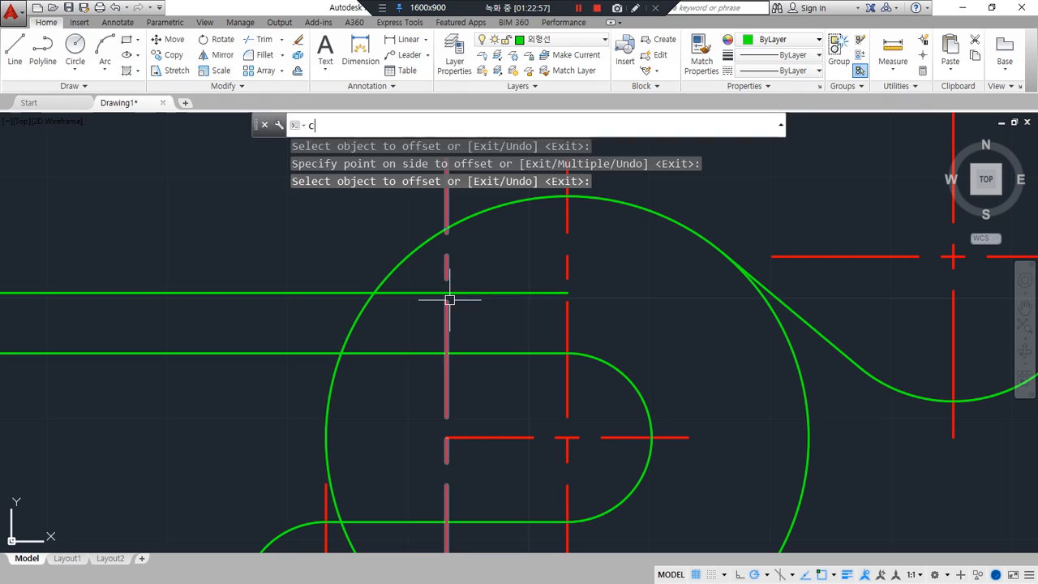
pyautogui.press('Return')
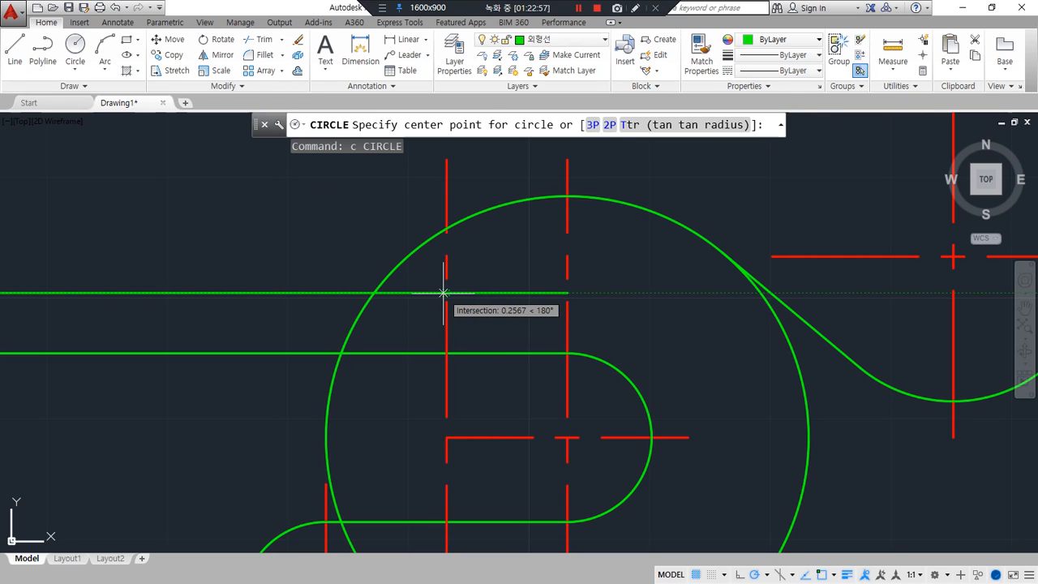
pyautogui.keyDown('shift'); pyautogui.rightClick(508, 318); pyautogui.keyUp('shift')
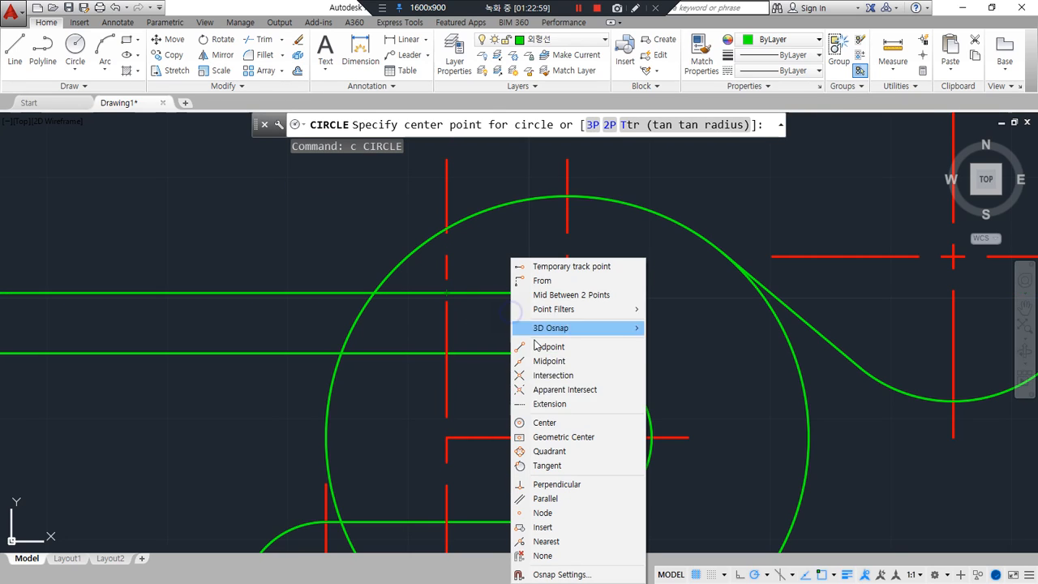
pyautogui.click(566, 379)
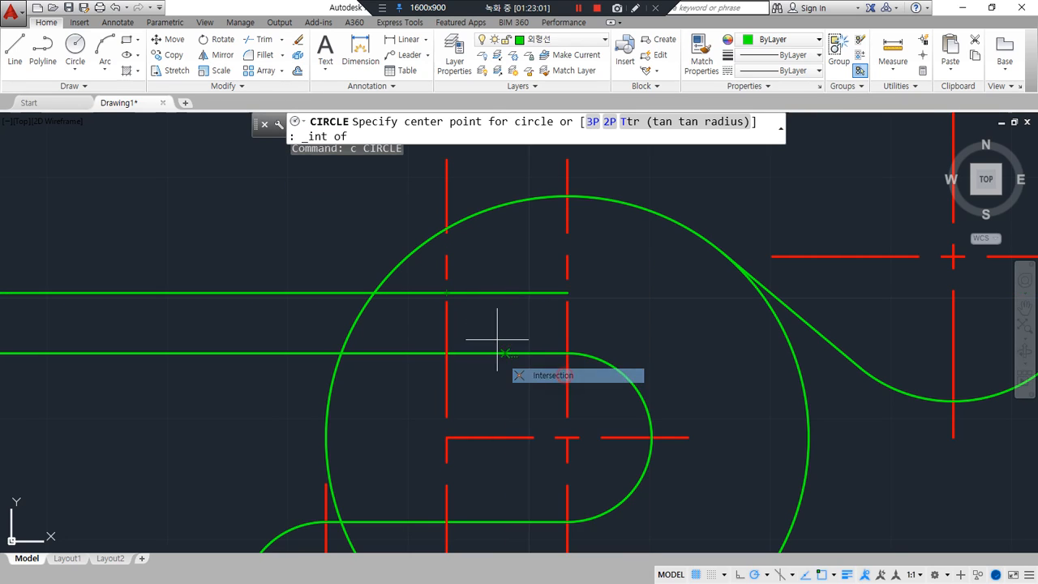
pyautogui.click(448, 302)
pyautogui.write('5')
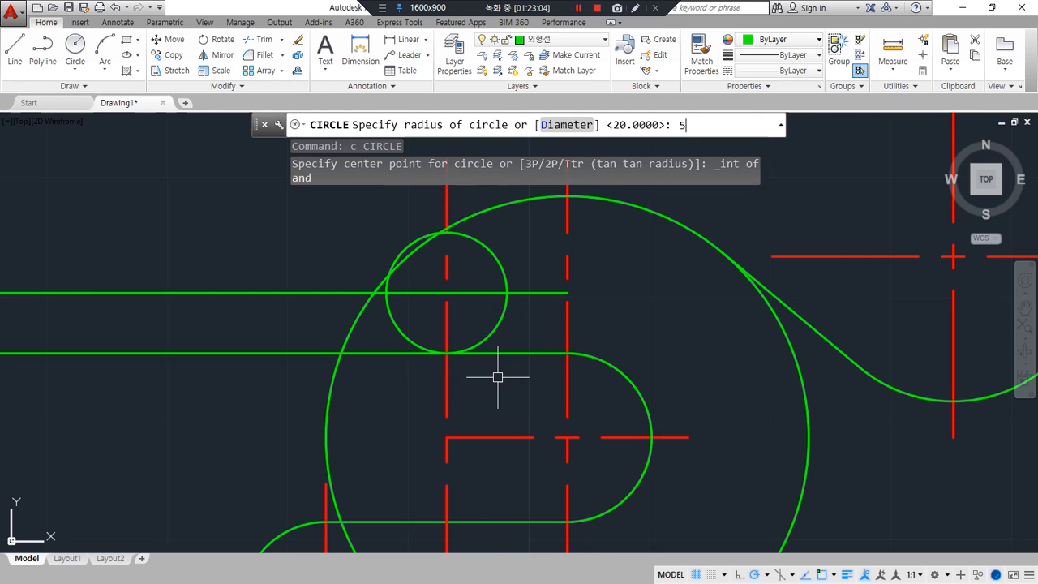
pyautogui.press('Return')
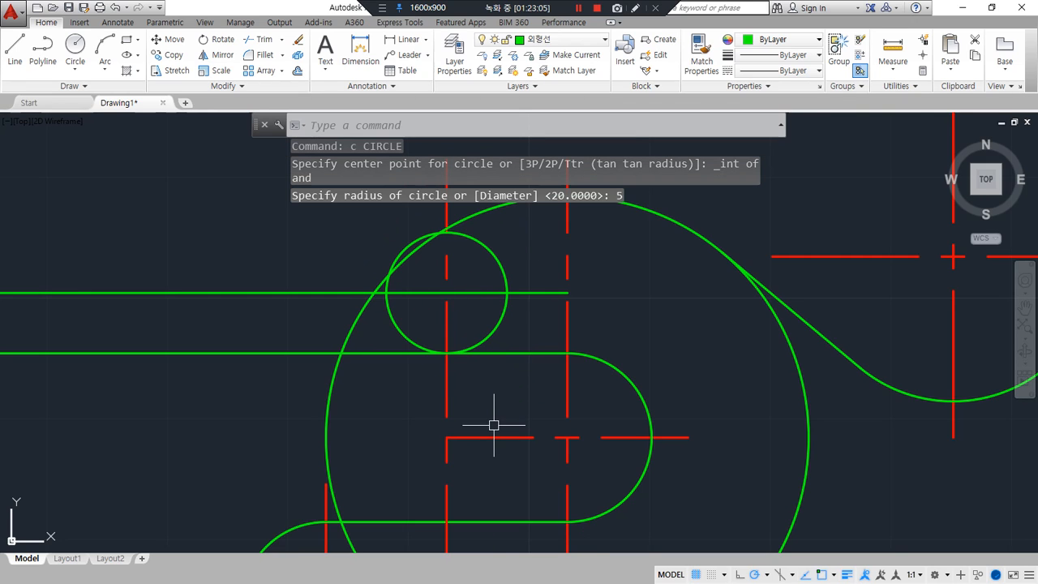
# Erase the offset horizontal line and the offset vertical centre line running through the R5 circle.
pyautogui.click(528, 291)
pyautogui.write('e')
pyautogui.press('Return')
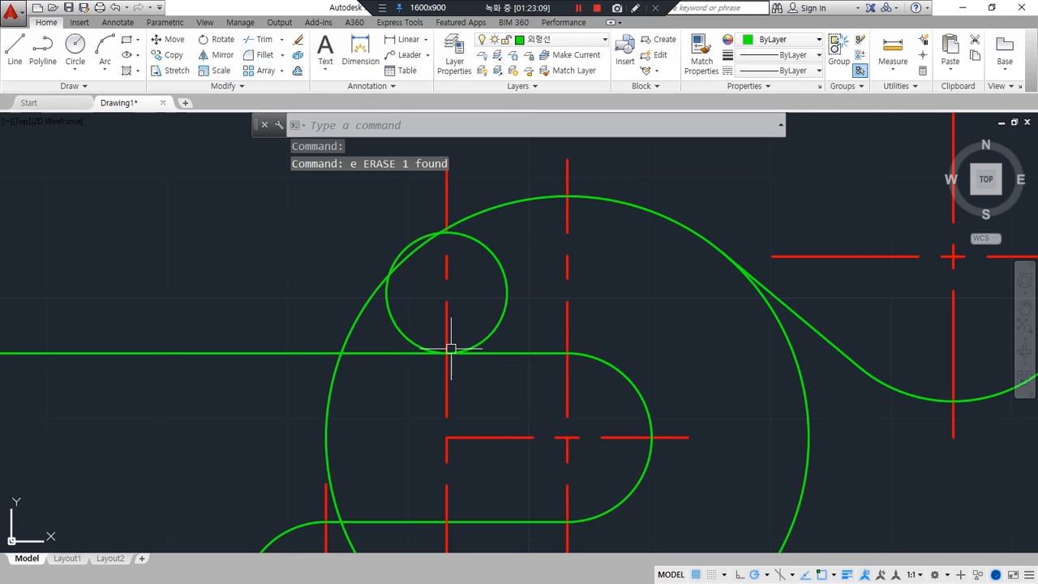
pyautogui.scroll(-3, 445, 328)
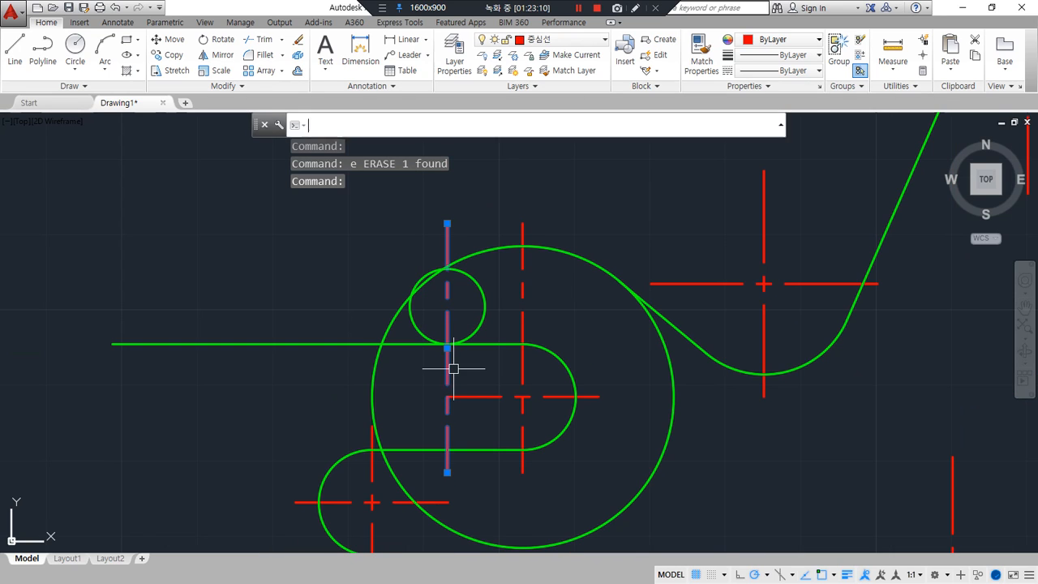
pyautogui.moveTo(452, 364); pyautogui.dragTo(433, 347, button='middle')
# Trim the horizontal line to the left of its tangent point with the R5 circle.
pyautogui.scroll(2, 378, 285)
pyautogui.scroll(2, 317, 325)
pyautogui.moveTo(317, 324); pyautogui.dragTo(382, 338, button='middle')
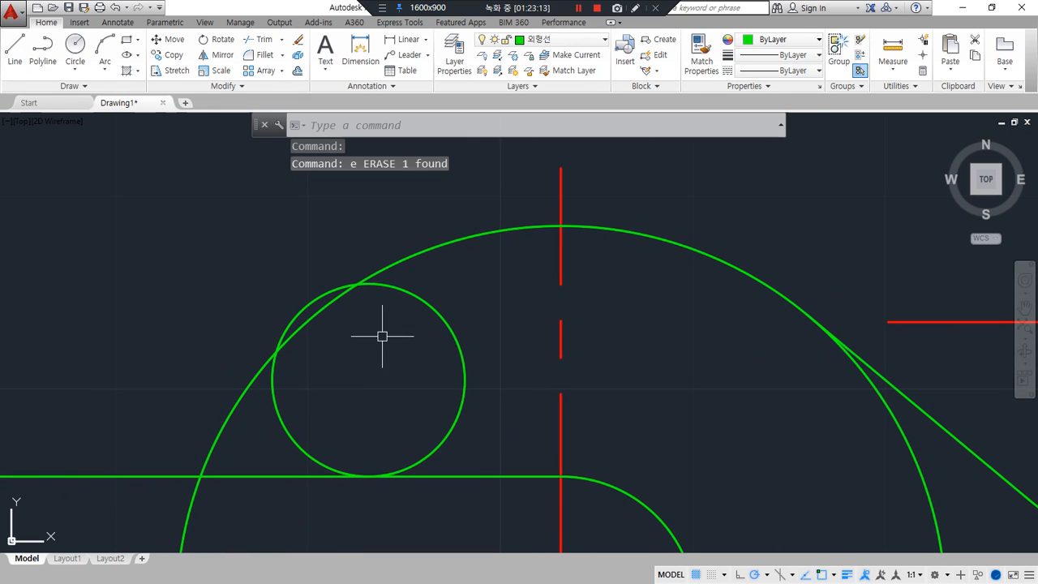
pyautogui.write('tr')
pyautogui.press('Return')
pyautogui.click(295, 437)
pyautogui.press('Return')
pyautogui.click(292, 477)
pyautogui.press('Return')
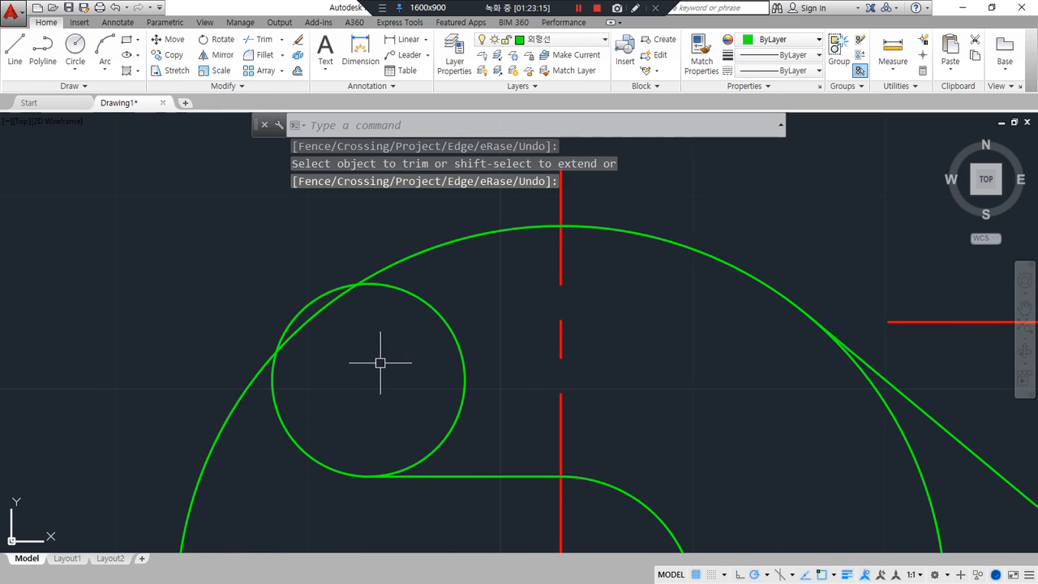
pyautogui.scroll(-2, 409, 299)
pyautogui.scroll(3, 409, 300)
pyautogui.scroll(2, 370, 283)
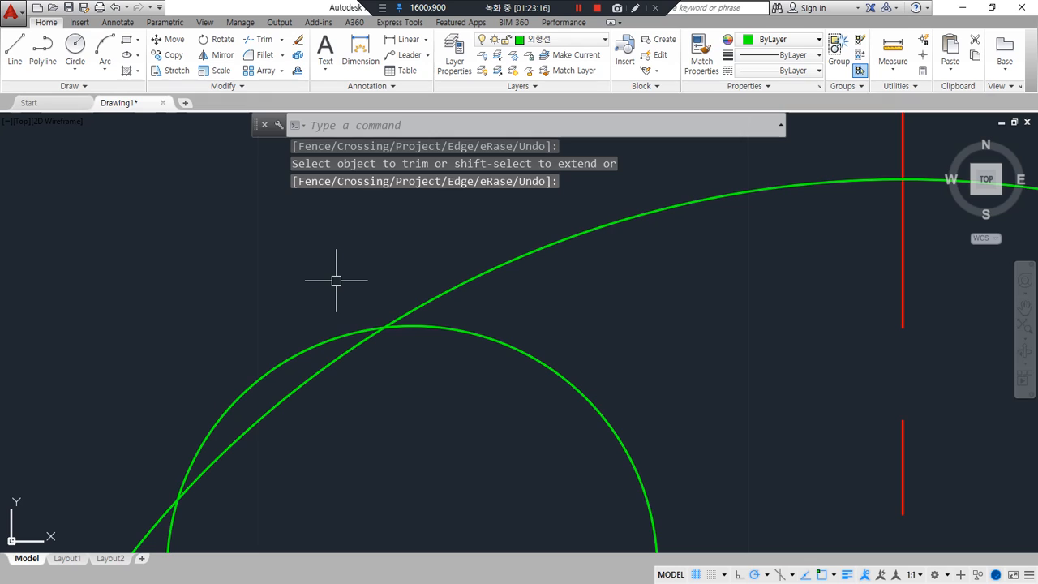
pyautogui.press('Return')
pyautogui.keyDown('shift'); pyautogui.rightClick(322, 243); pyautogui.keyUp('shift')
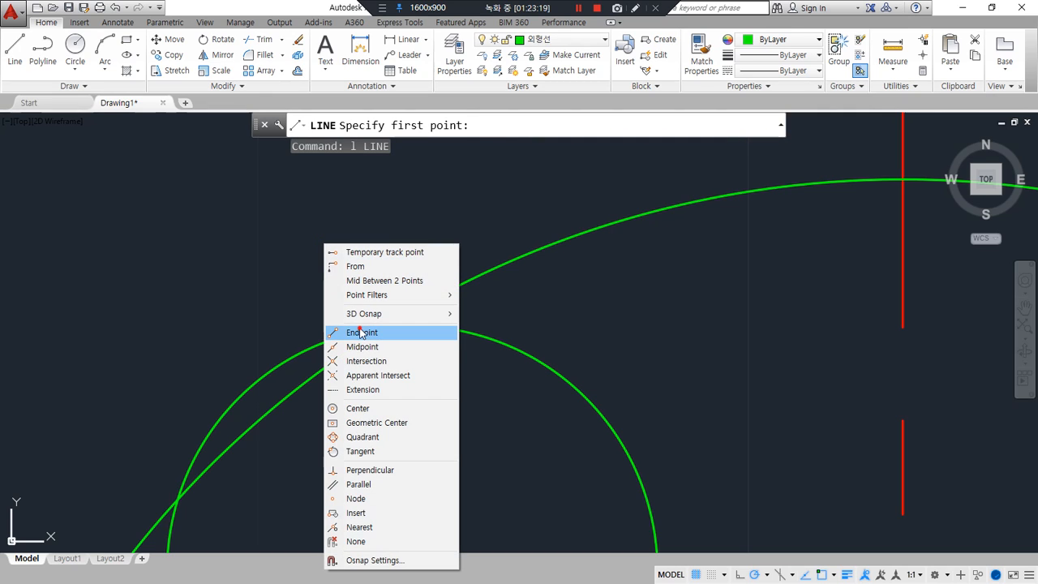
pyautogui.click(349, 331)
pyautogui.press('Escape')
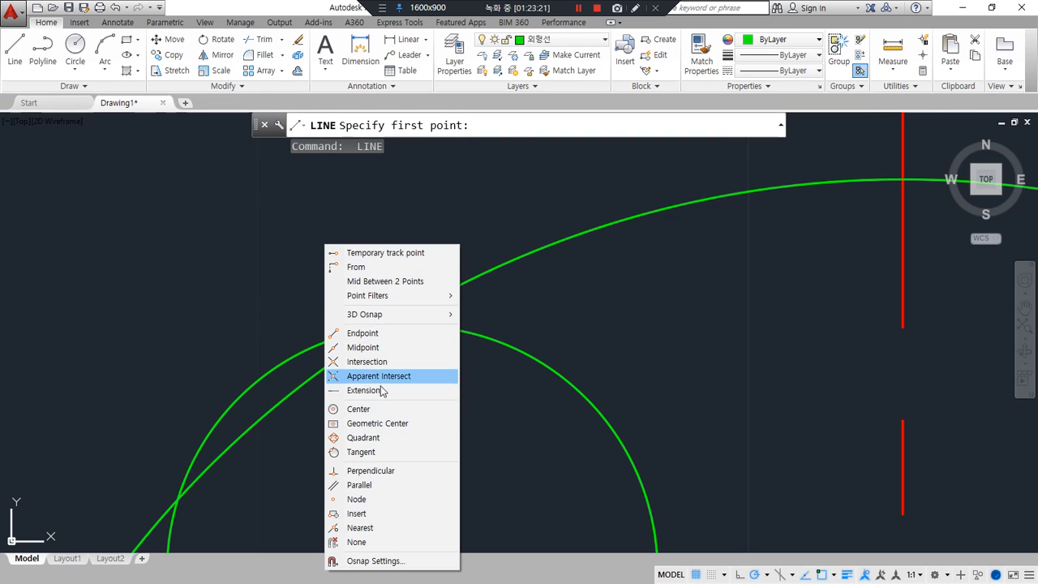
# Draw a line tangent to the upper left of both the R5 circle and the R20 circle.
pyautogui.click(365, 452)
pyautogui.click(284, 359)
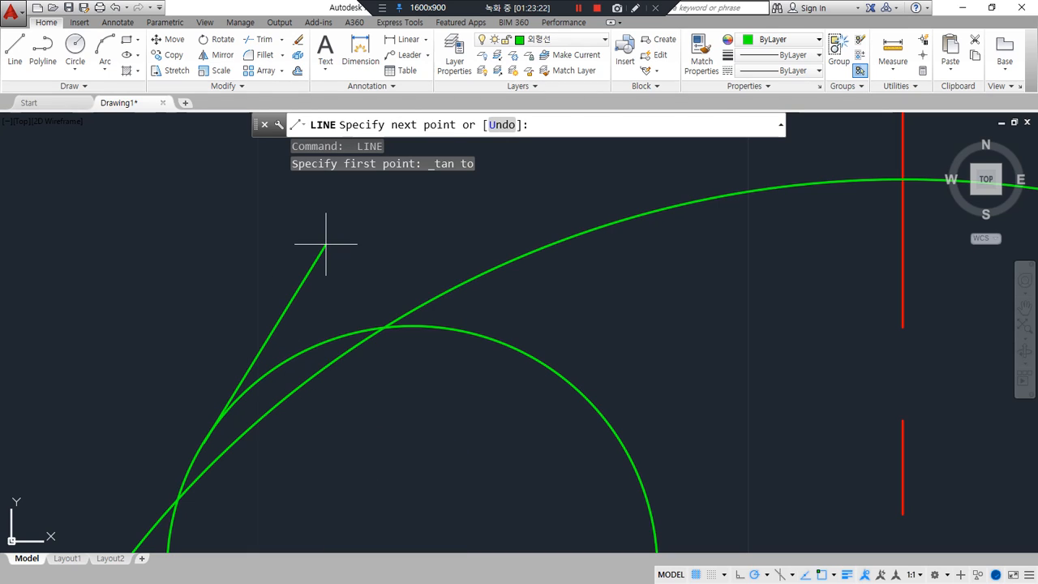
pyautogui.keyDown('shift'); pyautogui.rightClick(327, 245); pyautogui.keyUp('shift')
pyautogui.click(381, 453)
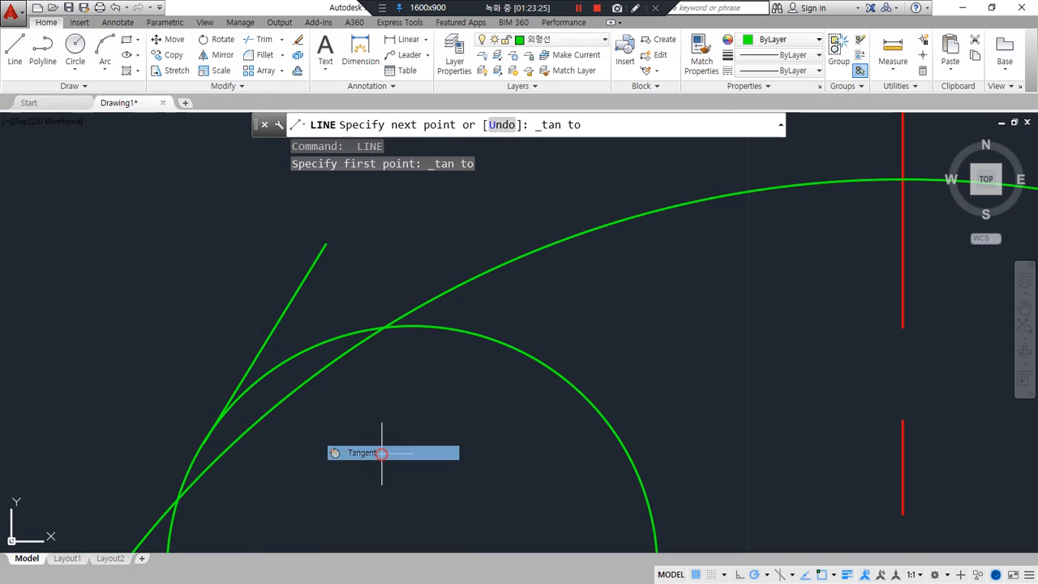
pyautogui.click(464, 288)
pyautogui.press('Return')
# Trim the right side of the R5 circle between the short tangent line and the horizontal line.
pyautogui.write('tr')
pyautogui.press('Return')
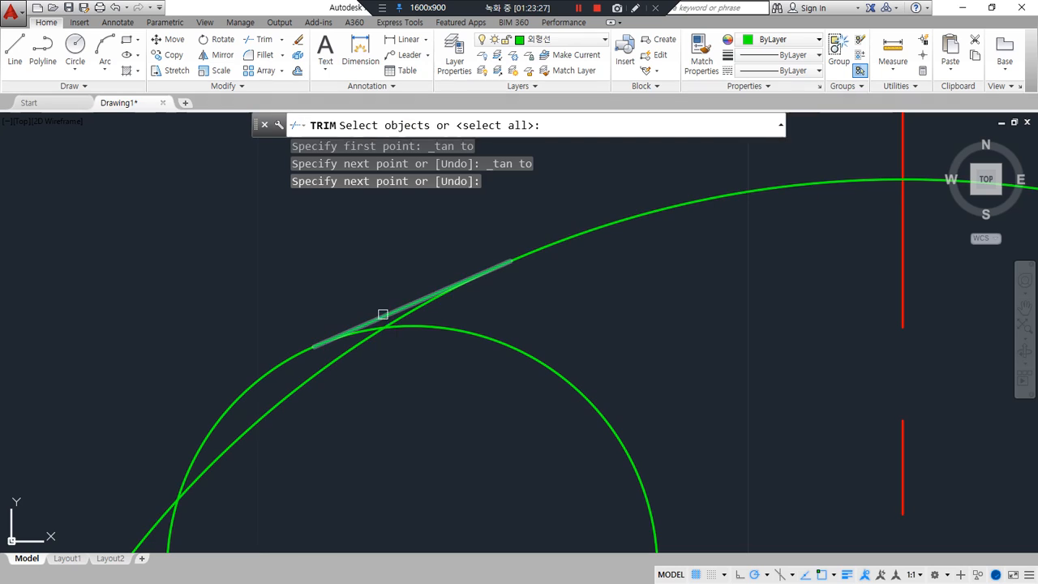
pyautogui.click(378, 314)
pyautogui.scroll(-4, 388, 371)
pyautogui.moveTo(401, 401); pyautogui.dragTo(390, 301, button='middle')
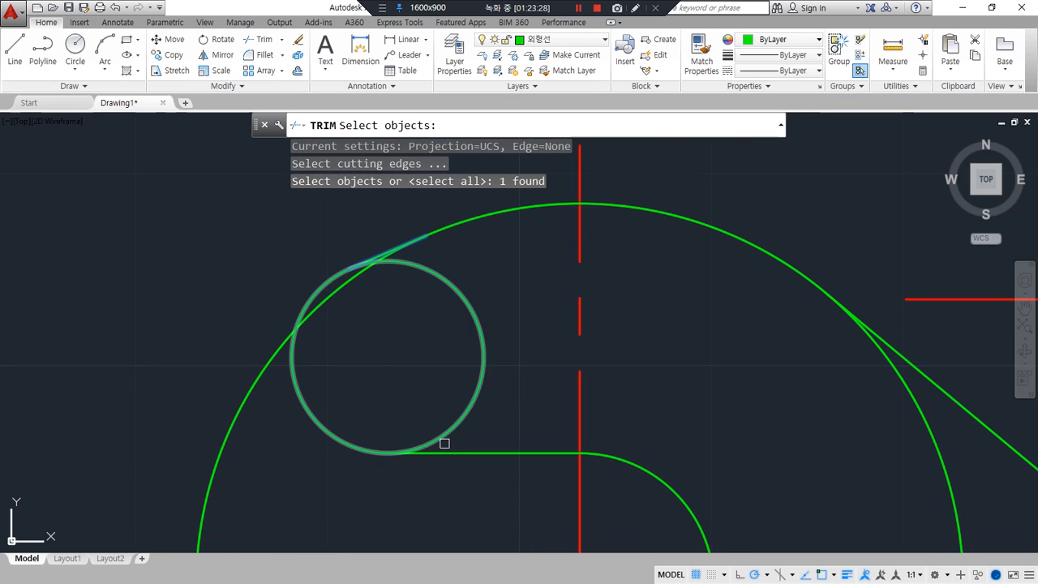
pyautogui.click(447, 455)
pyautogui.press('Return')
pyautogui.click(448, 434)
pyautogui.press('Return')
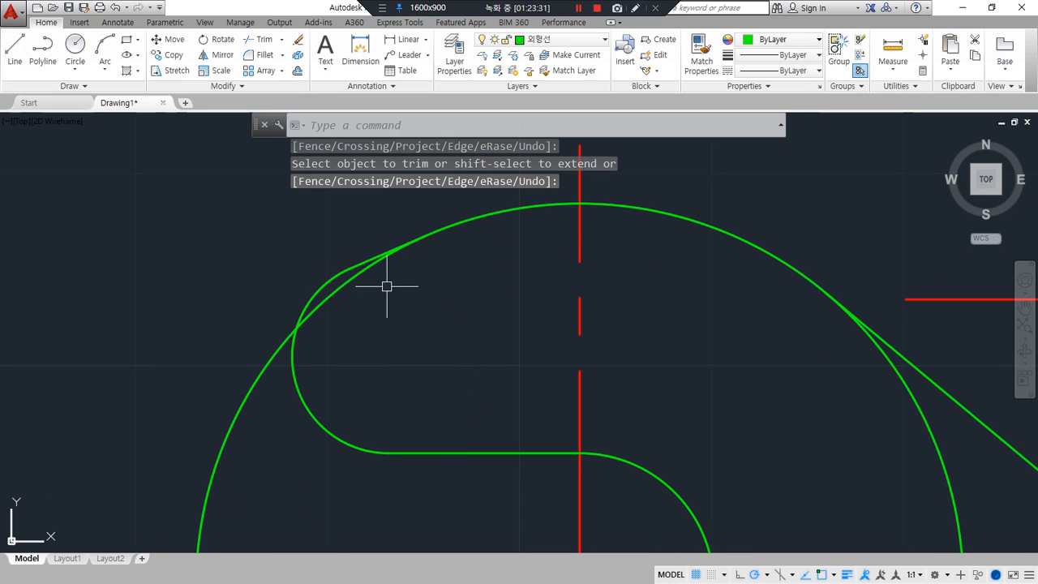
# Trim the lower part of the R20 circle between its two tangent lines.
pyautogui.write('tr')
pyautogui.press('Return')
pyautogui.click(372, 265)
pyautogui.click(895, 352)
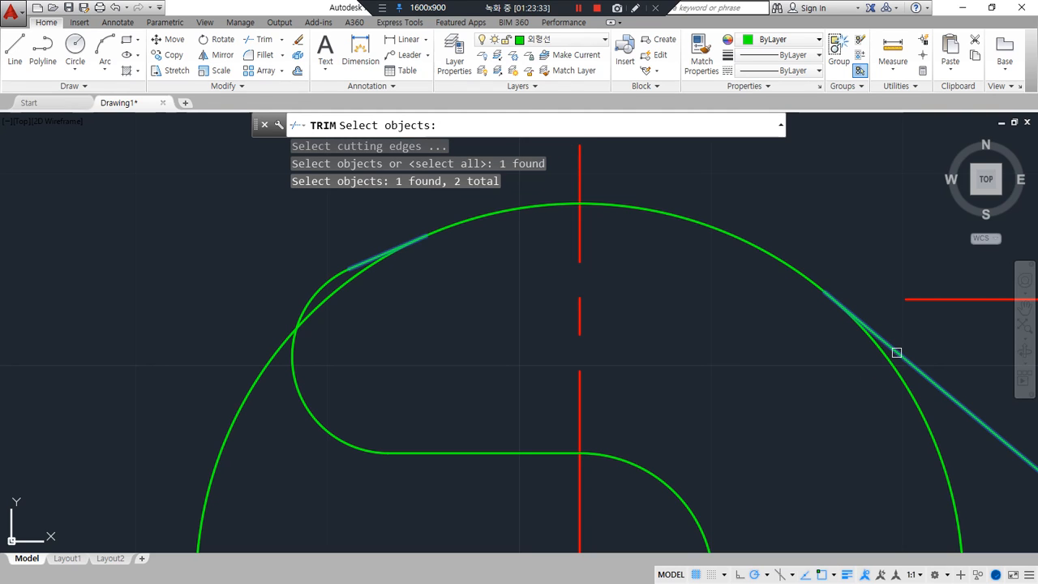
pyautogui.press('Return')
pyautogui.click(895, 364)
pyautogui.press('Return')
pyautogui.scroll(-5, 728, 364)
pyautogui.moveTo(833, 401)
pyautogui.mouseDown(button='middle')
pyautogui.moveTo(556, 374)
pyautogui.moveTo(571, 377)
pyautogui.mouseUp(button='middle')
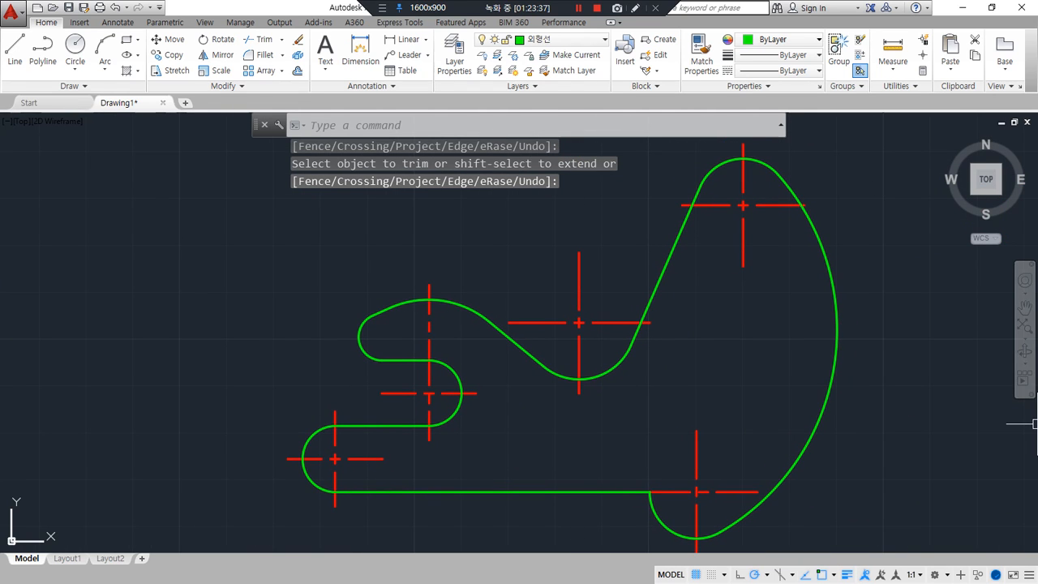